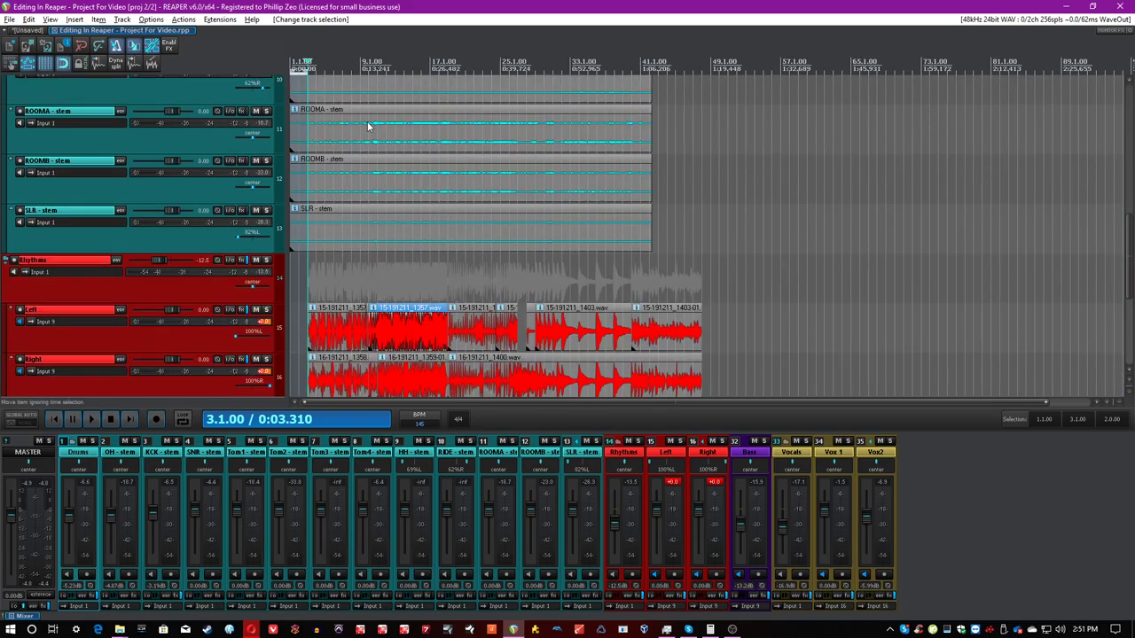
Clear the clipped peak readings on the Left and Right guitar tracks and look through the drum stem tracks
scroll(367, 121, up, 1)
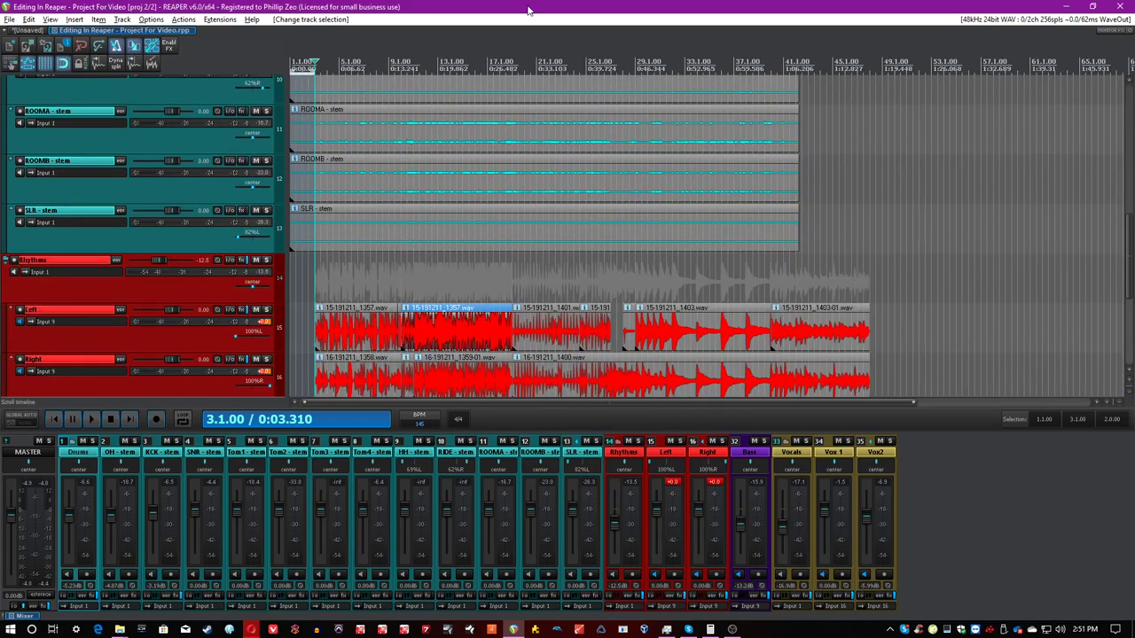
scroll(622, 7, up, 3)
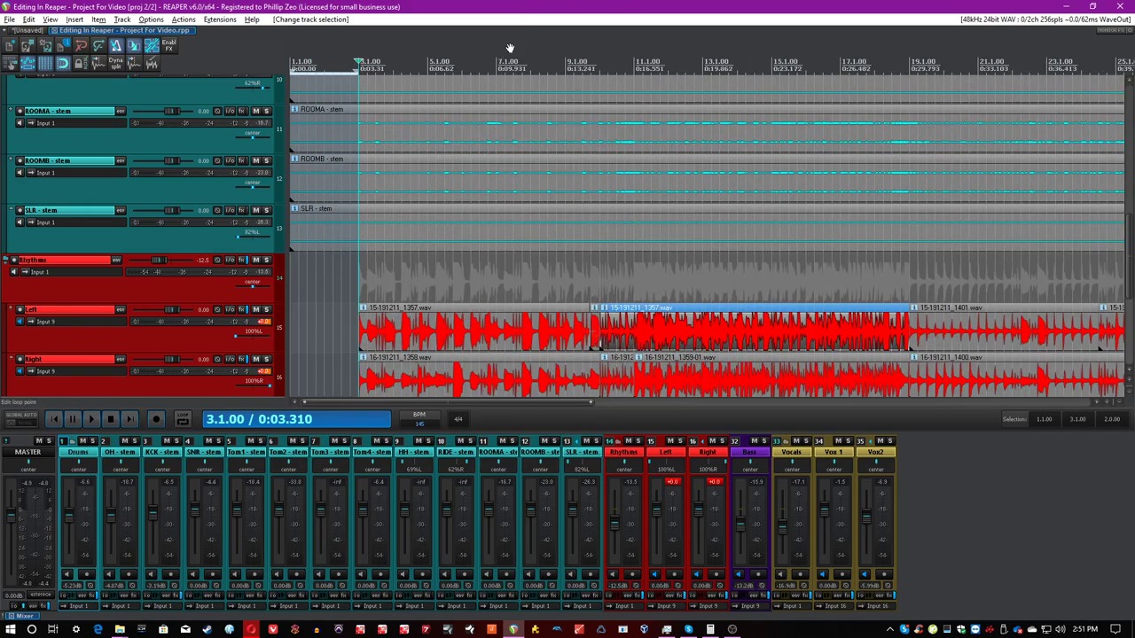
key(equal)
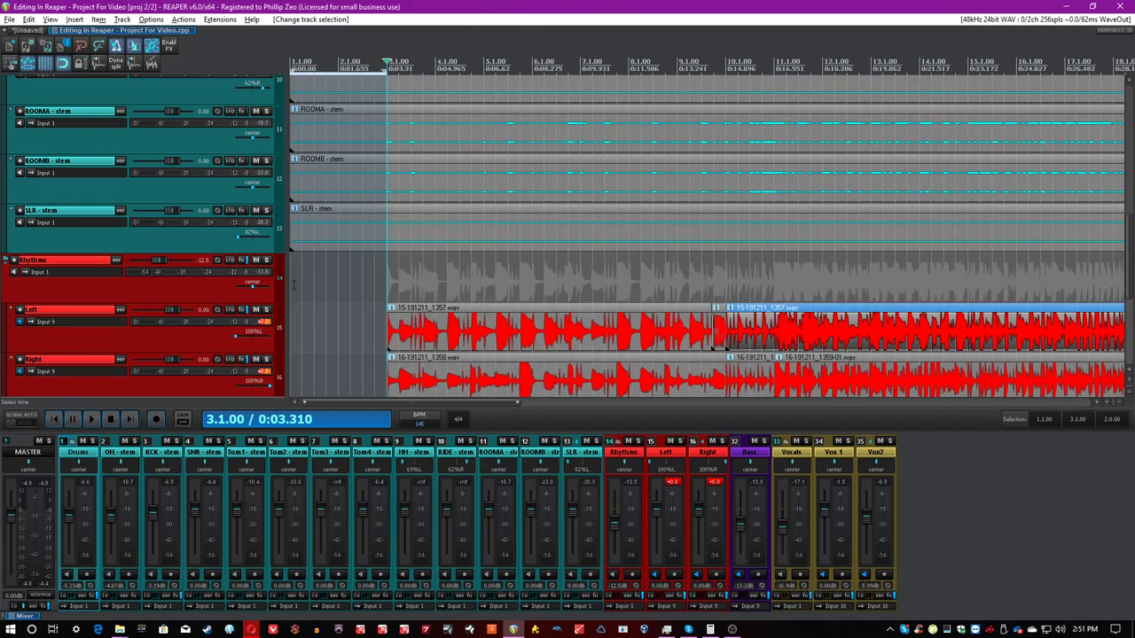
click(263, 371)
scroll(285, 317, up, 5)
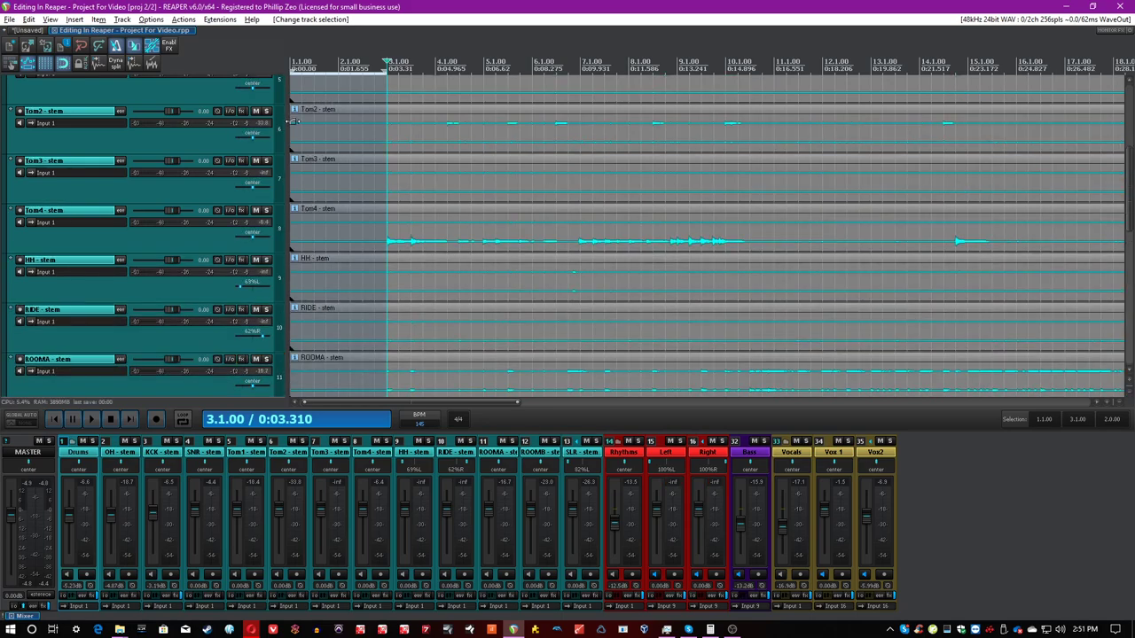
scroll(268, 155, up, 4)
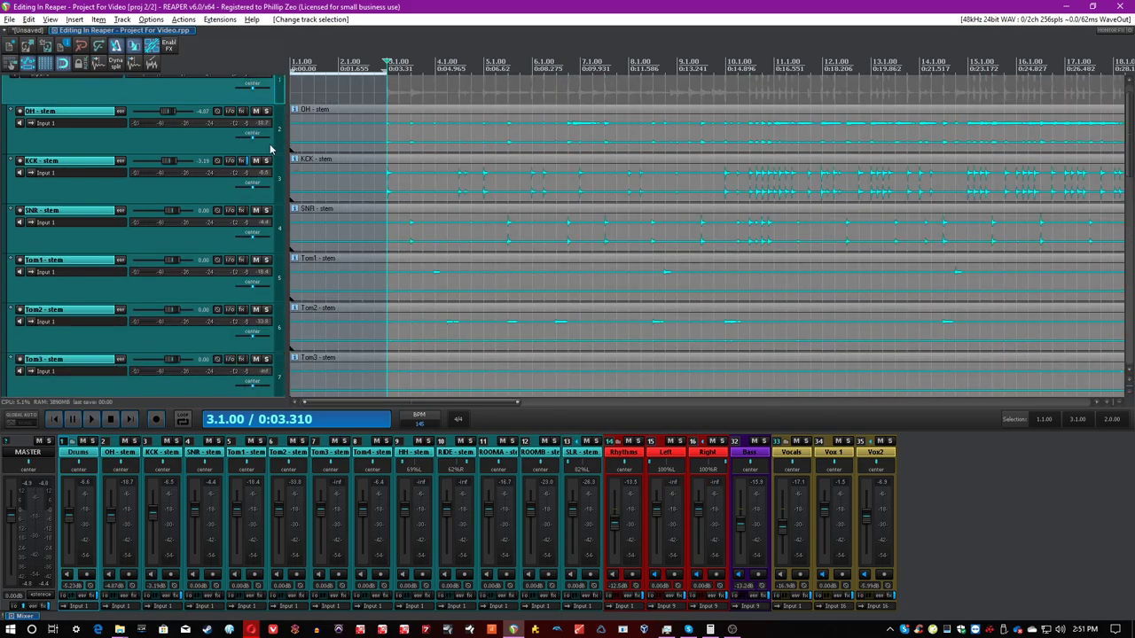
scroll(280, 146, up, 1)
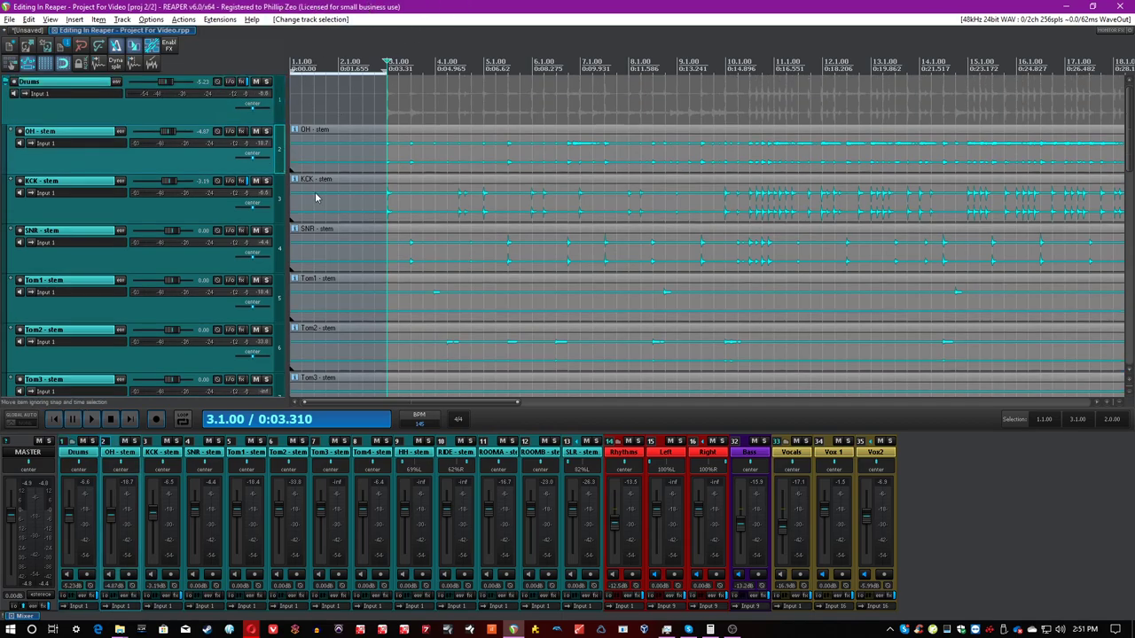
scroll(277, 199, down, 1)
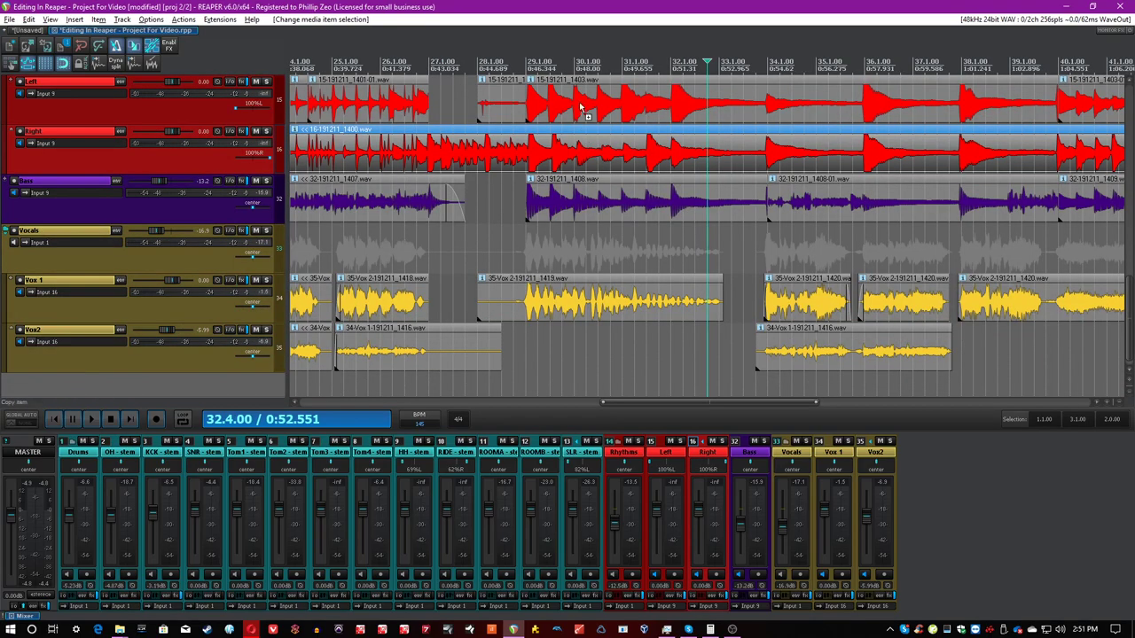
Save the project and place the edit cursor on the 32.1.00 grid line in the Right guitar item
key(ctrl+s)
scroll(581, 107, down, 3)
scroll(284, 209, up, 1)
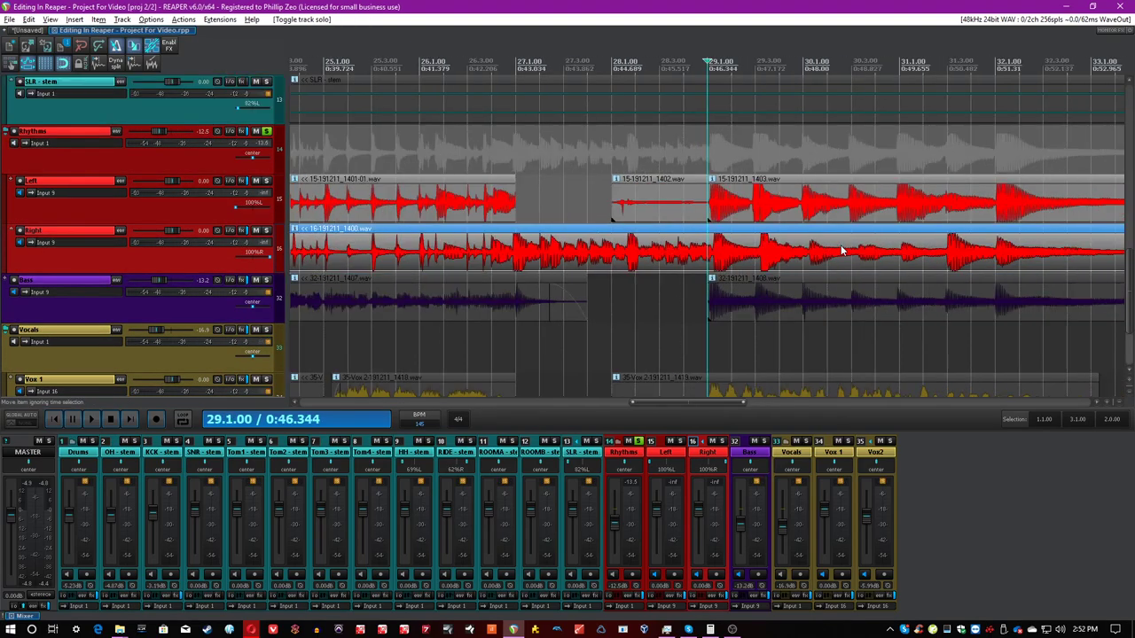
scroll(843, 251, up, 4)
scroll(922, 271, down, 2)
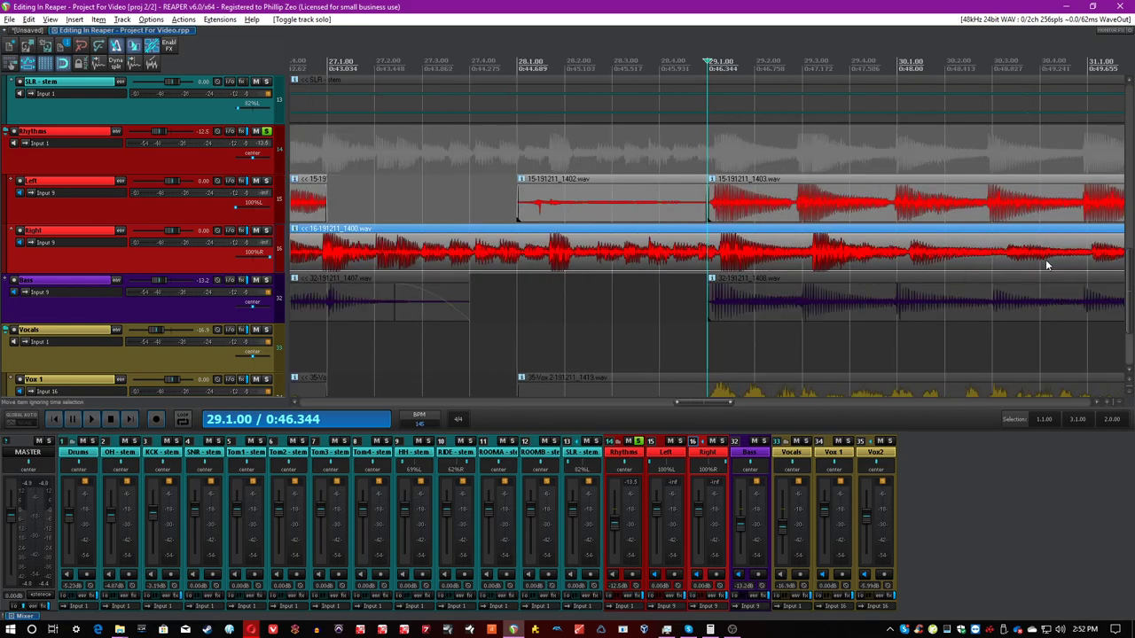
scroll(978, 243, down, 4)
click(913, 248)
scroll(904, 250, up, 5)
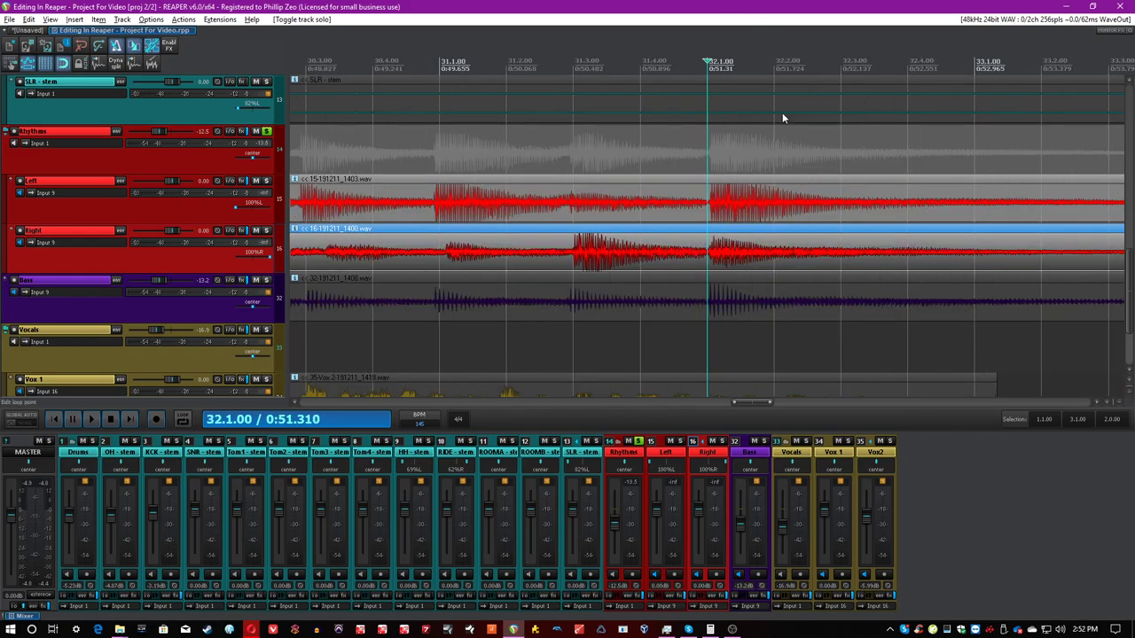
scroll(799, 241, up, 2)
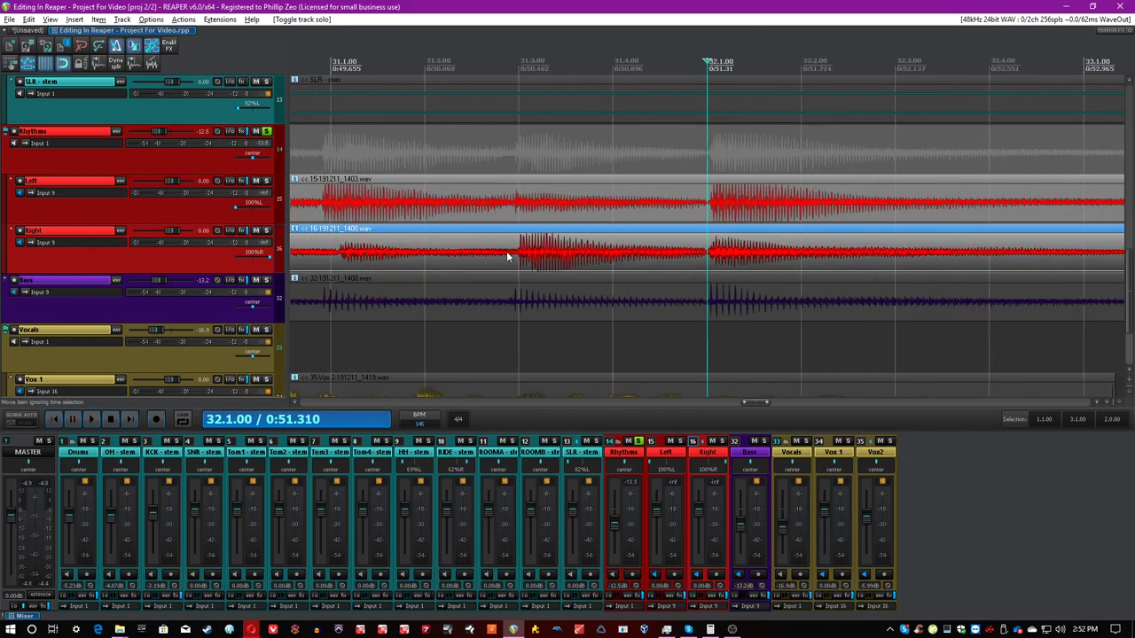
Place the edit cursor on the guitar hit at 31.3.00 in the Right track and inspect the waveform around it
click(523, 255)
scroll(524, 254, down, 3)
scroll(523, 254, up, 5)
scroll(675, 263, down, 1)
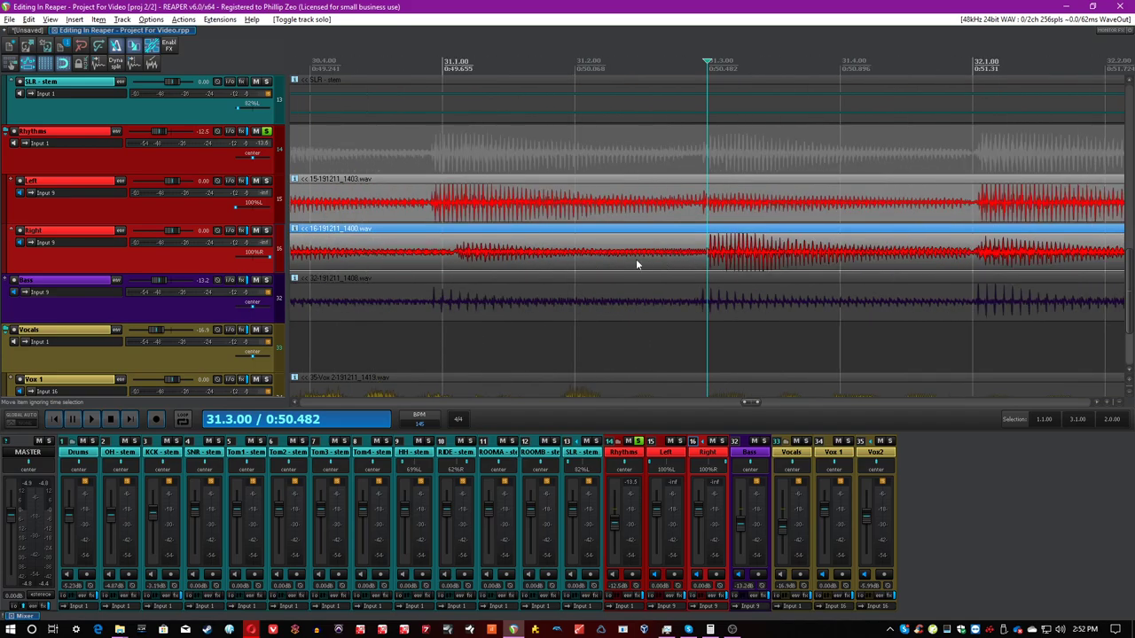
scroll(729, 266, down, 1)
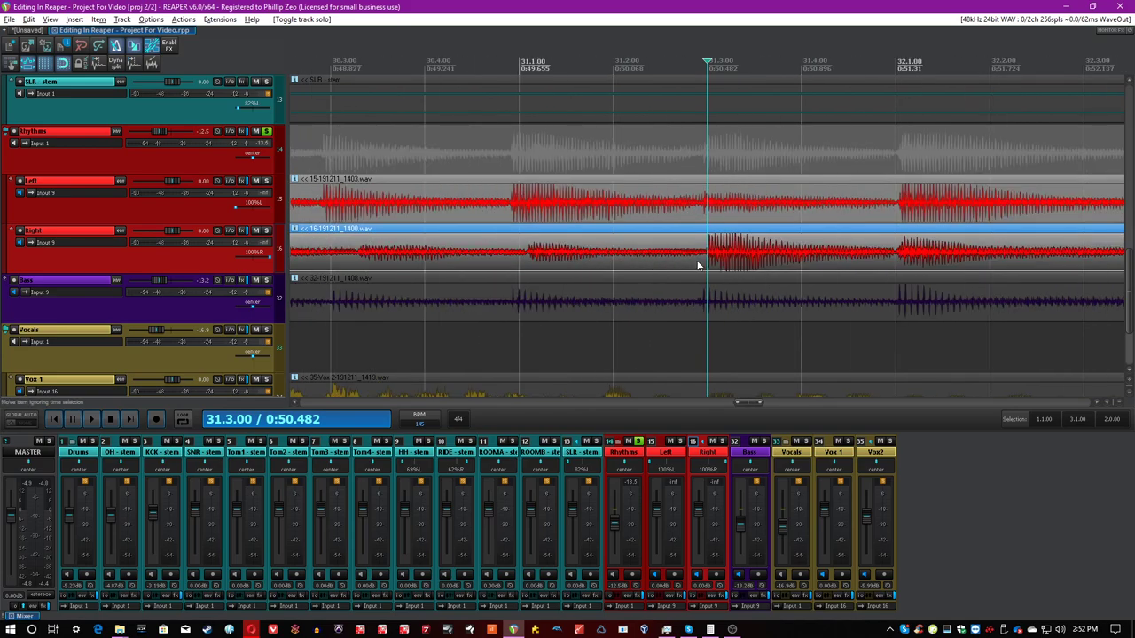
scroll(629, 261, down, 1)
scroll(626, 261, up, 2)
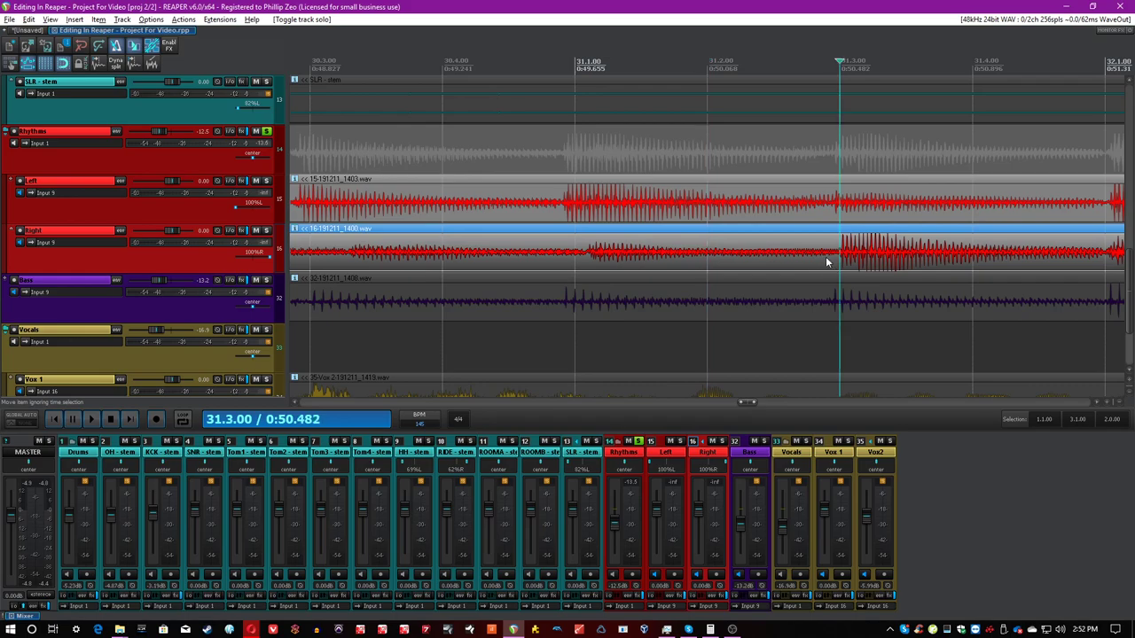
scroll(674, 255, down, 6)
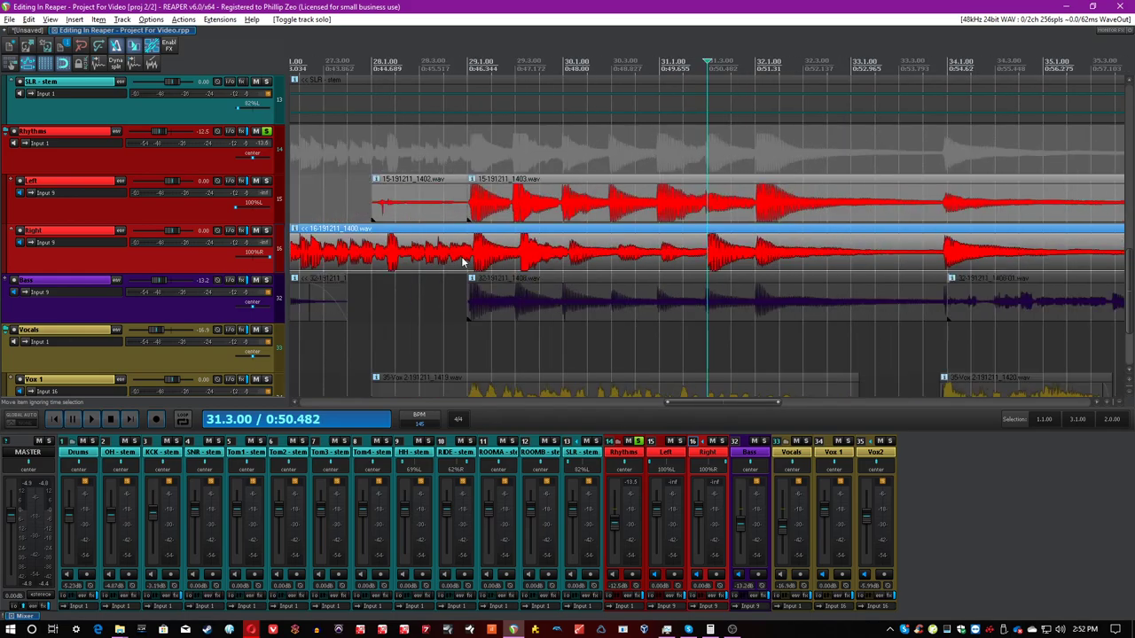
Move the edit cursor back to the 28.1.00 grid line in the Right guitar item
click(470, 265)
scroll(470, 265, up, 3)
scroll(679, 265, up, 1)
scroll(679, 265, down, 1)
click(516, 260)
scroll(516, 261, up, 2)
scroll(696, 257, down, 2)
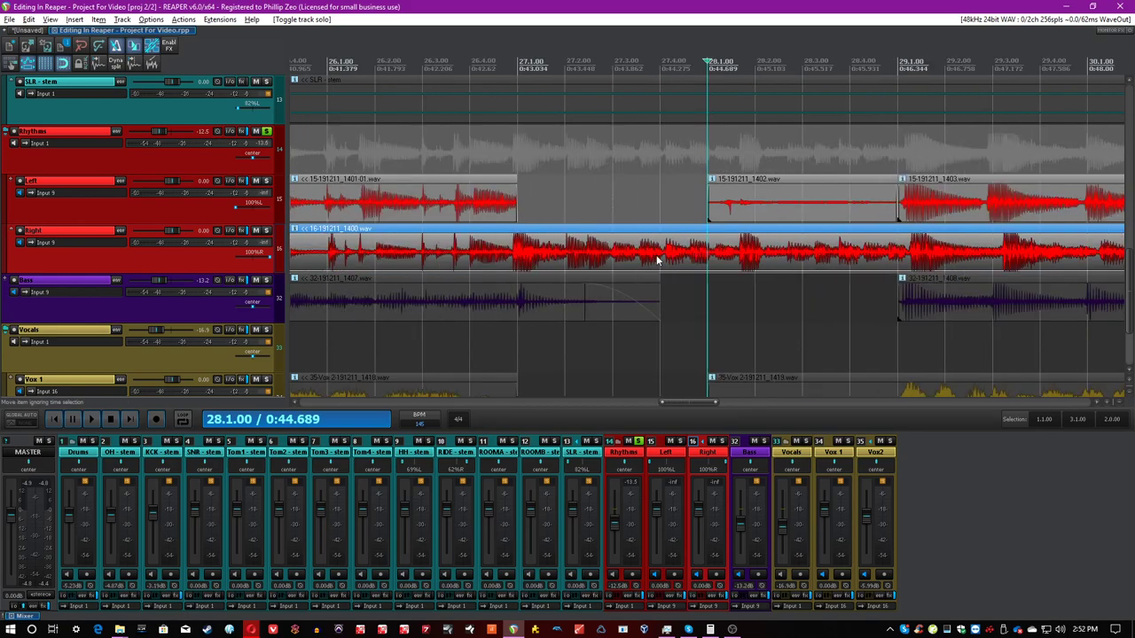
Step the edit cursor through the grid lines at 27.1.00, 27.2.00, 28.1.00 and 27.3.00 in the Right guitar item
click(516, 257)
scroll(510, 258, up, 2)
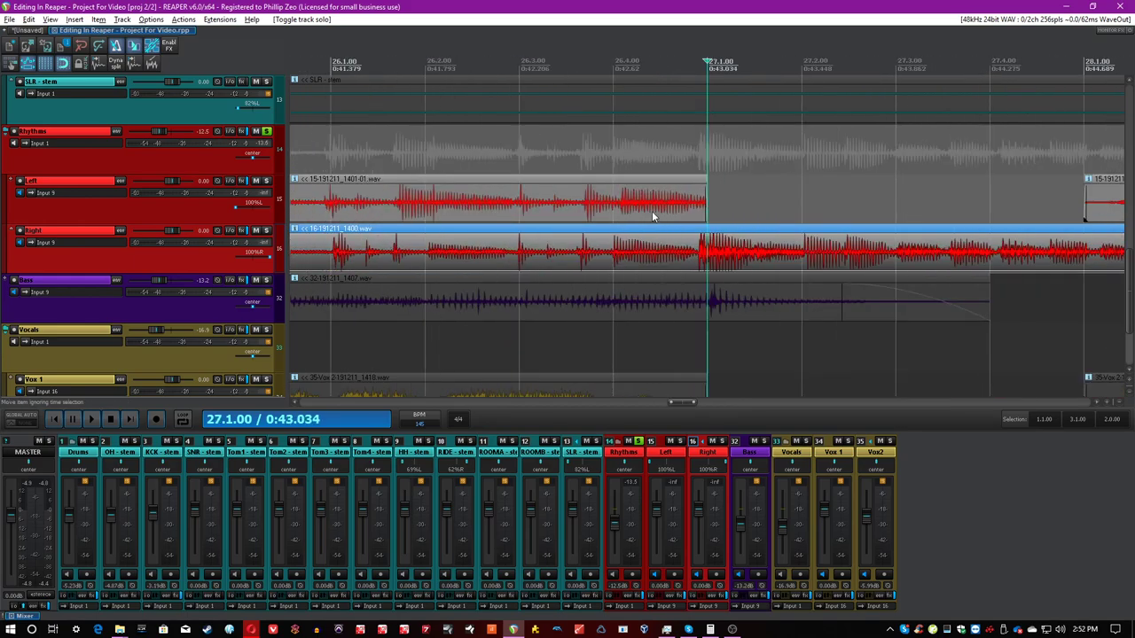
click(796, 257)
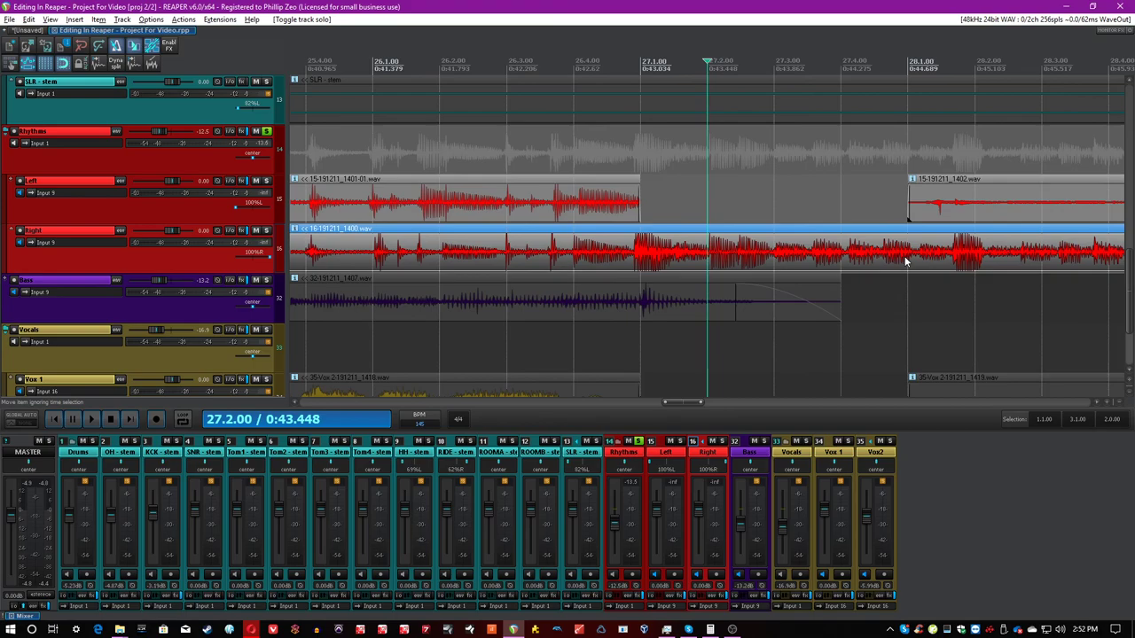
click(913, 256)
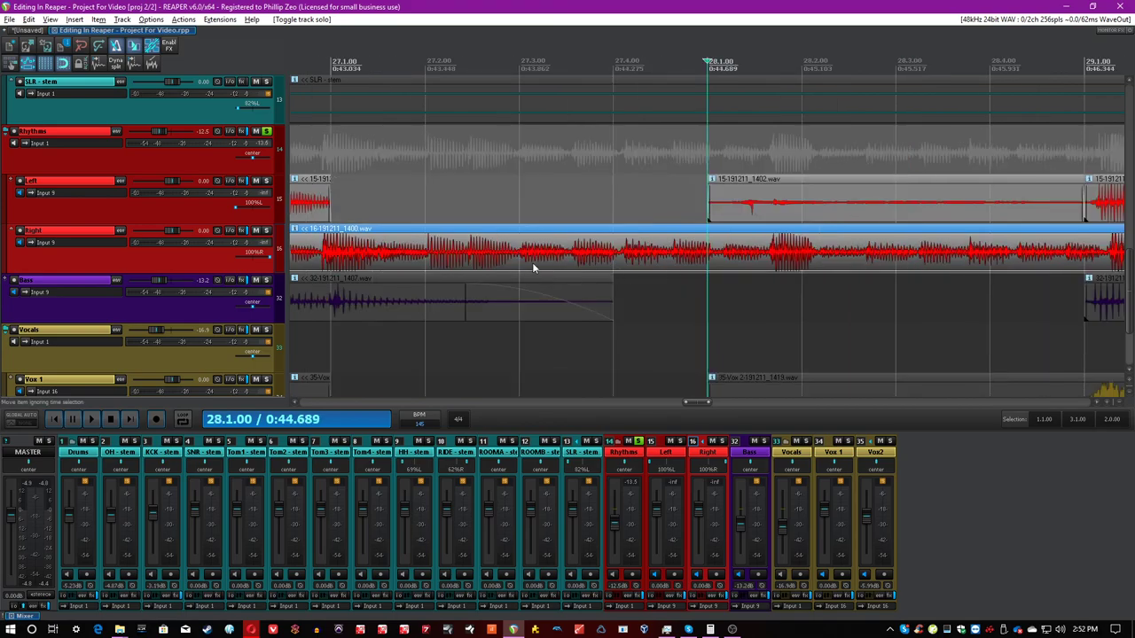
click(528, 266)
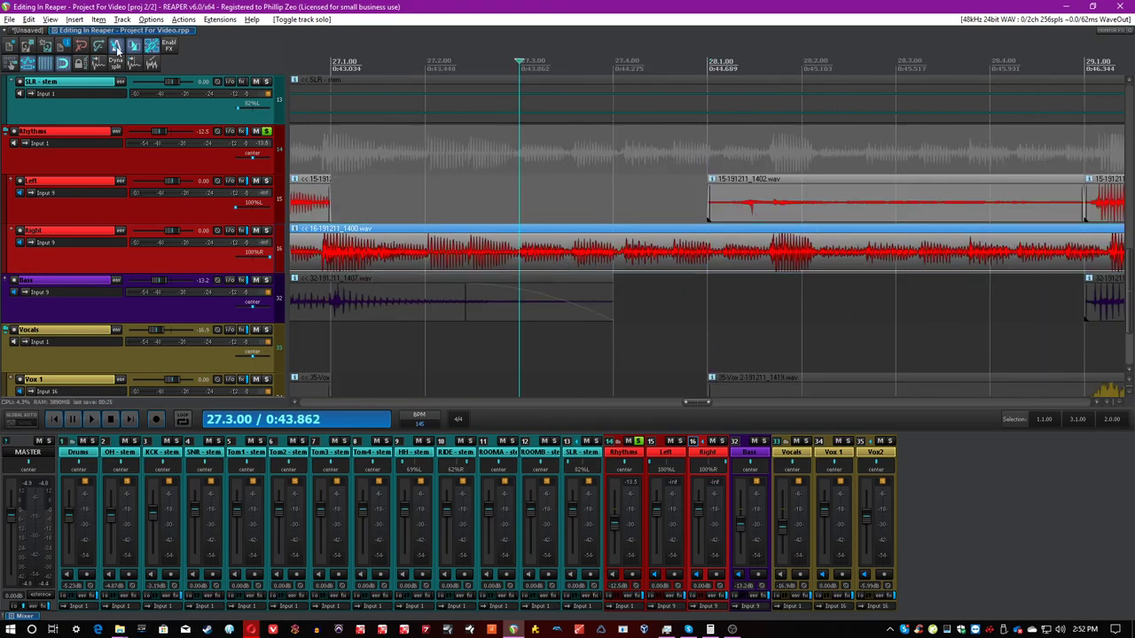
Set the grid line spacing to 1/8 in the snap and grid settings and close them
right_click(64, 67)
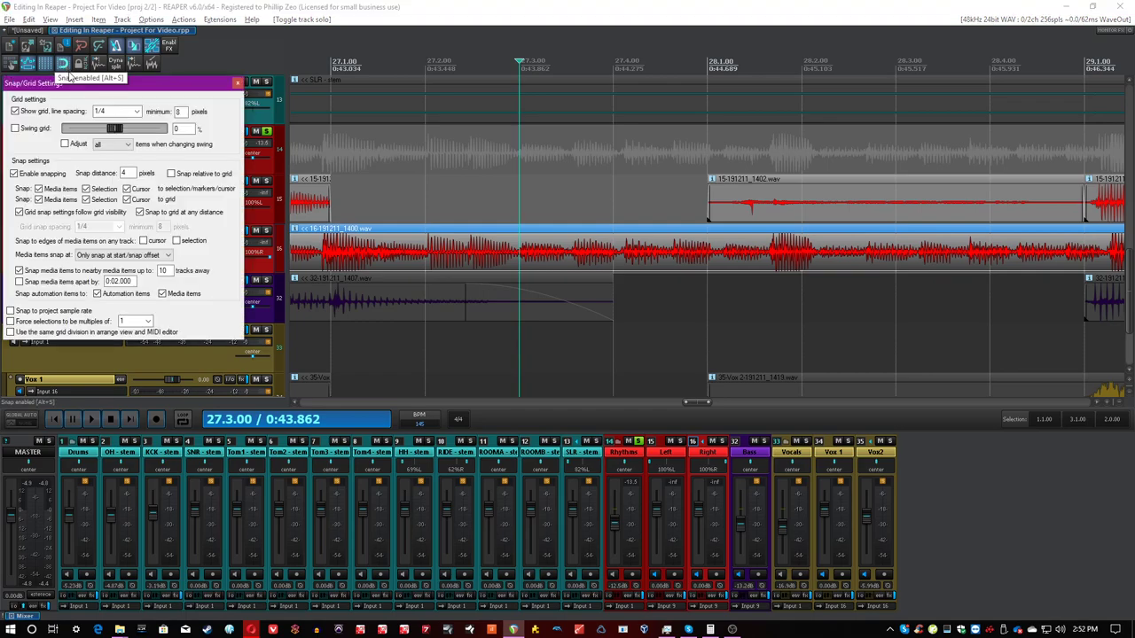
drag(65, 85, 544, 153)
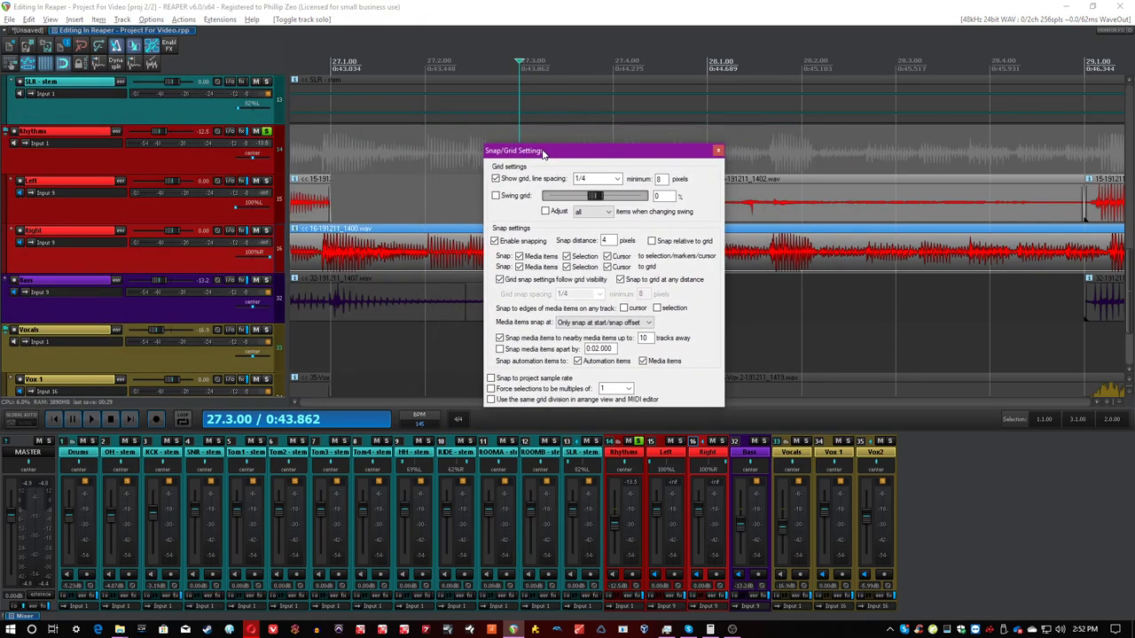
click(617, 178)
click(610, 259)
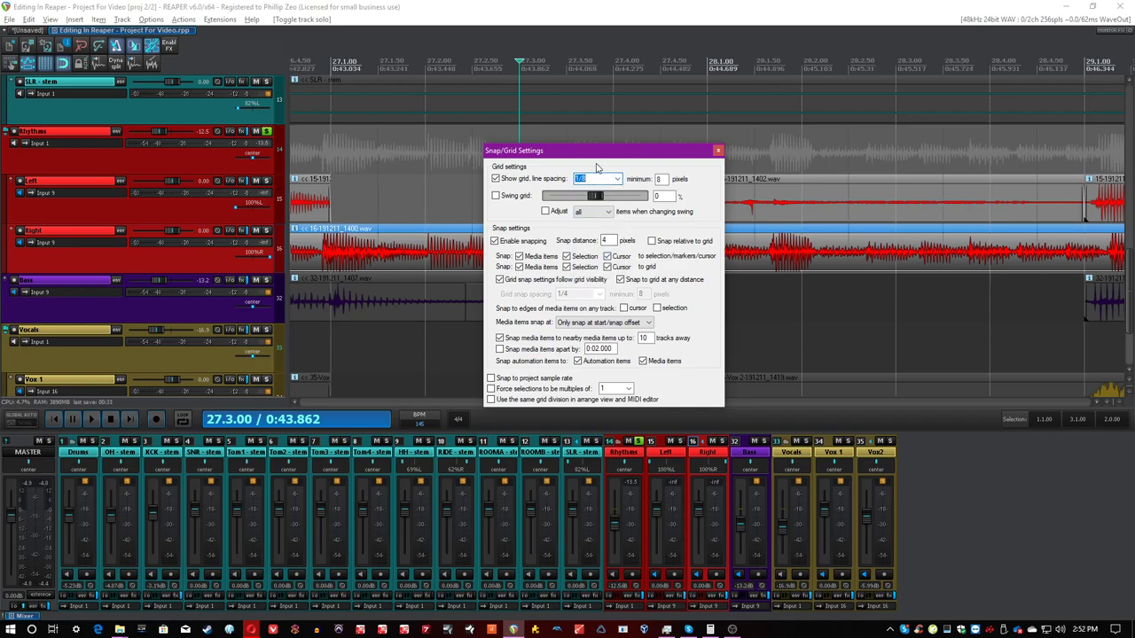
drag(597, 166, 491, 128)
click(447, 4)
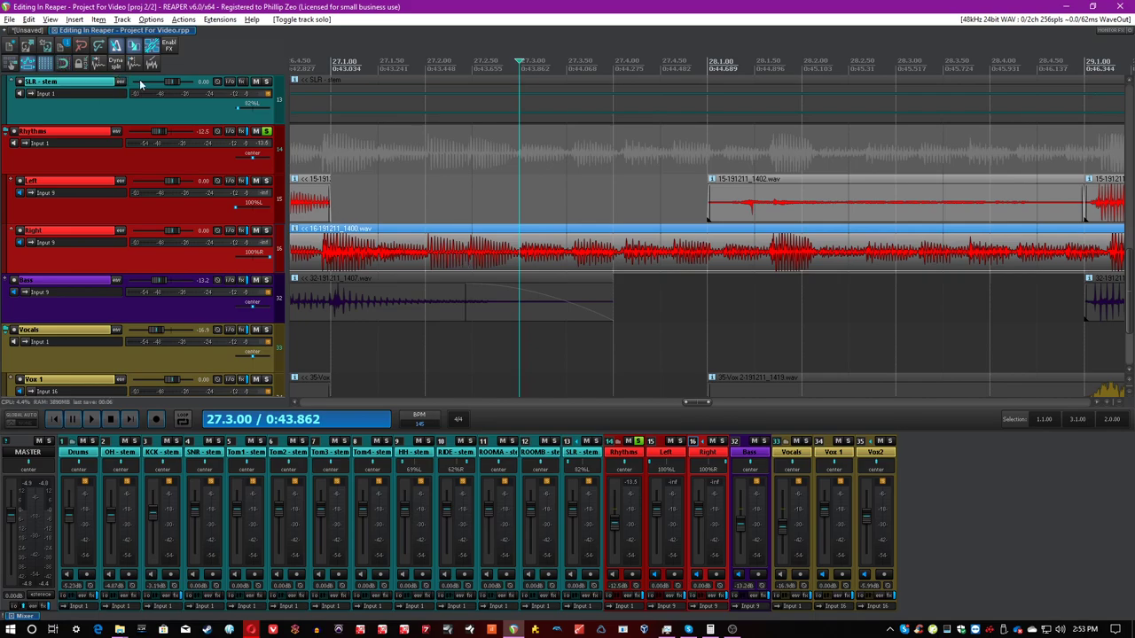
Turn snapping off and place the edit cursor off the grid at 28.2.33 in the Right guitar item
click(63, 70)
click(67, 69)
click(66, 69)
click(67, 69)
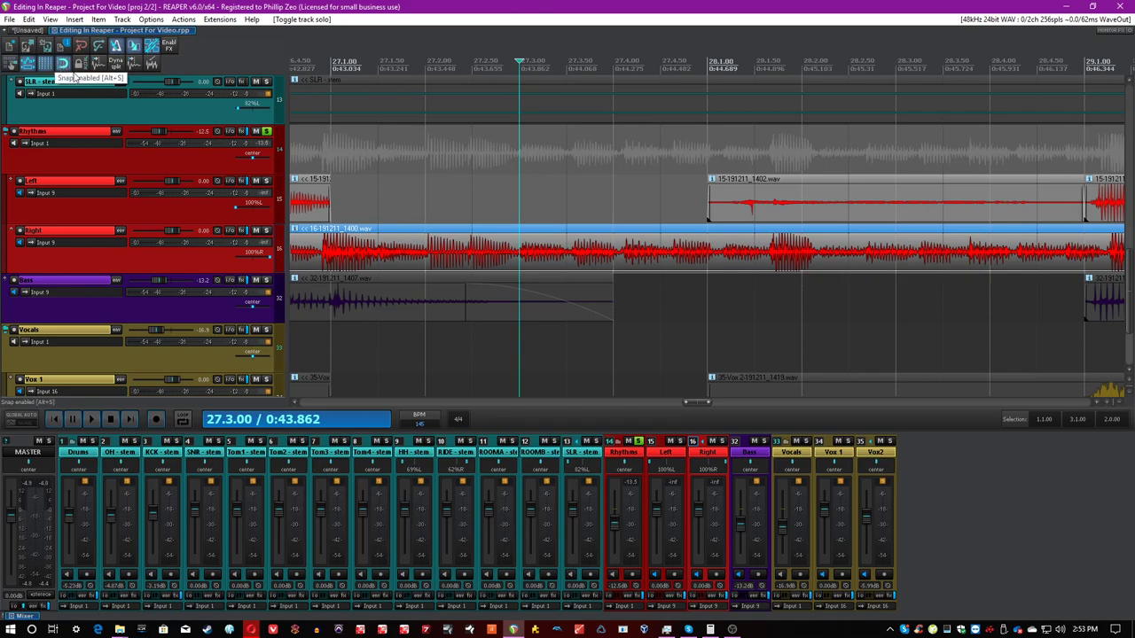
click(834, 254)
scroll(833, 254, down, 3)
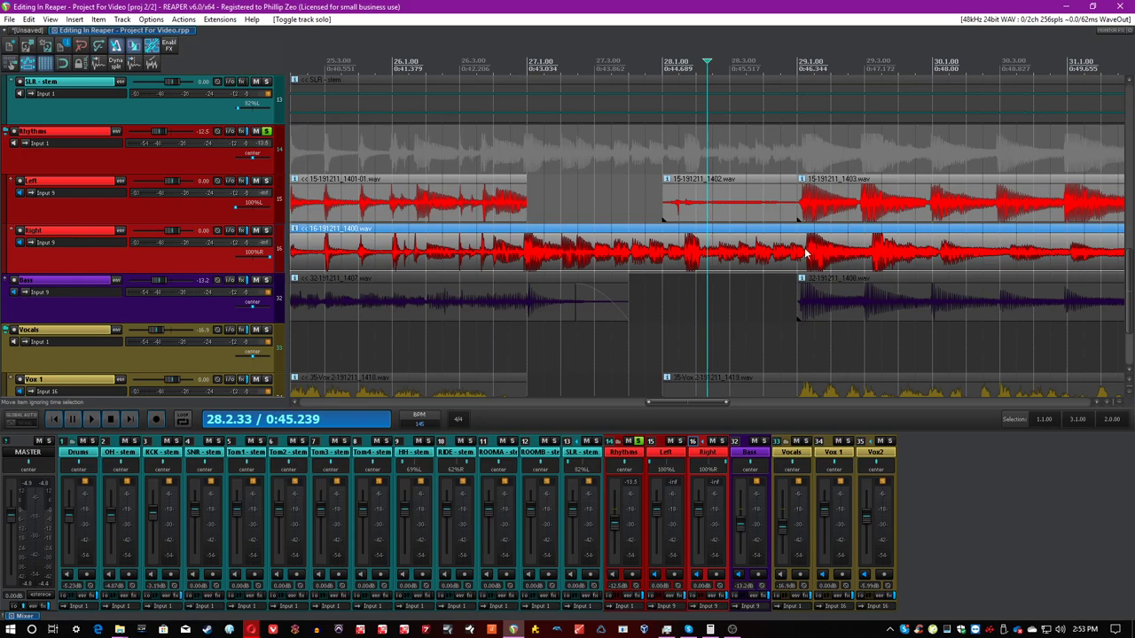
Place the edit cursor off the grid at 30.1.29 in the Right guitar item
click(803, 267)
scroll(803, 267, up, 3)
scroll(723, 270, down, 3)
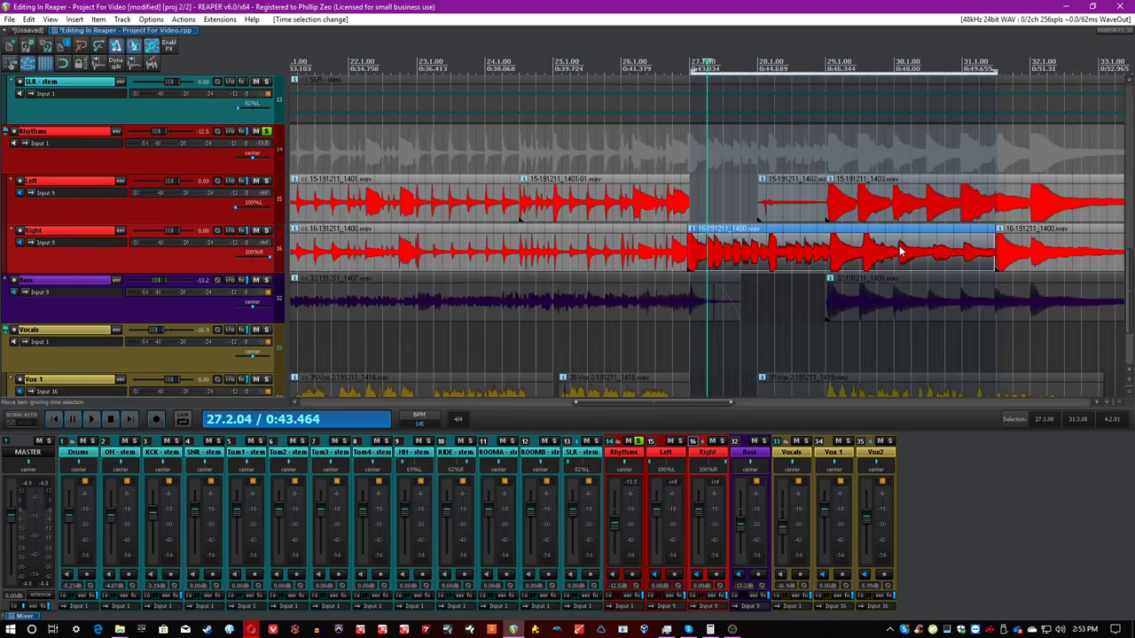
click(897, 254)
scroll(764, 215, up, 4)
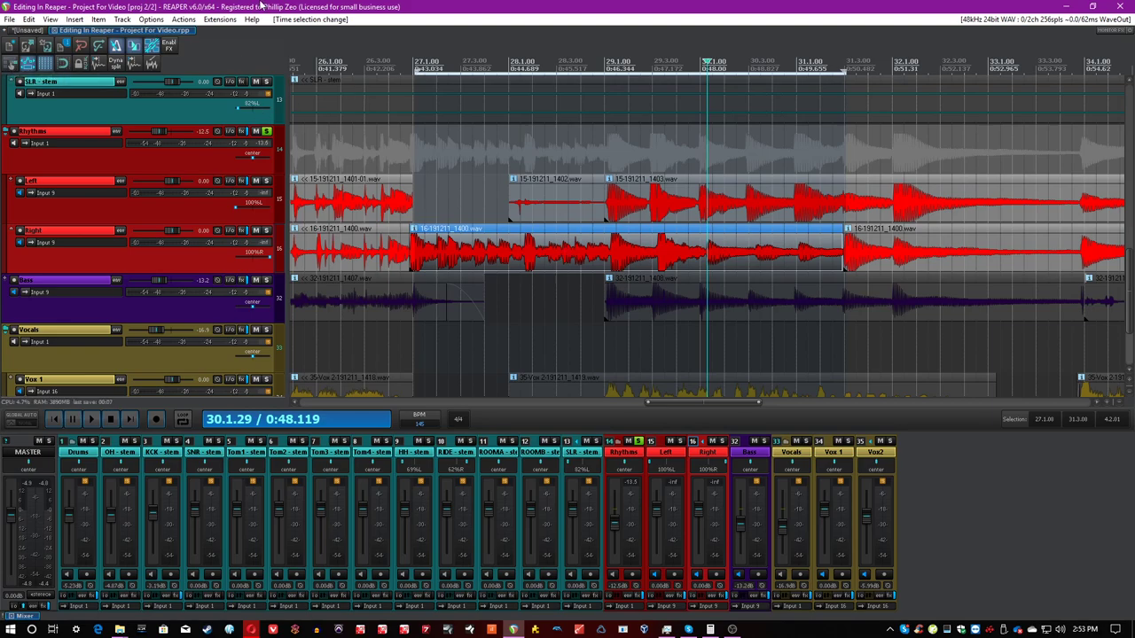
Try per-track and all-track ripple editing by moving the selected Right guitar item, and undo the moves
click(10, 62)
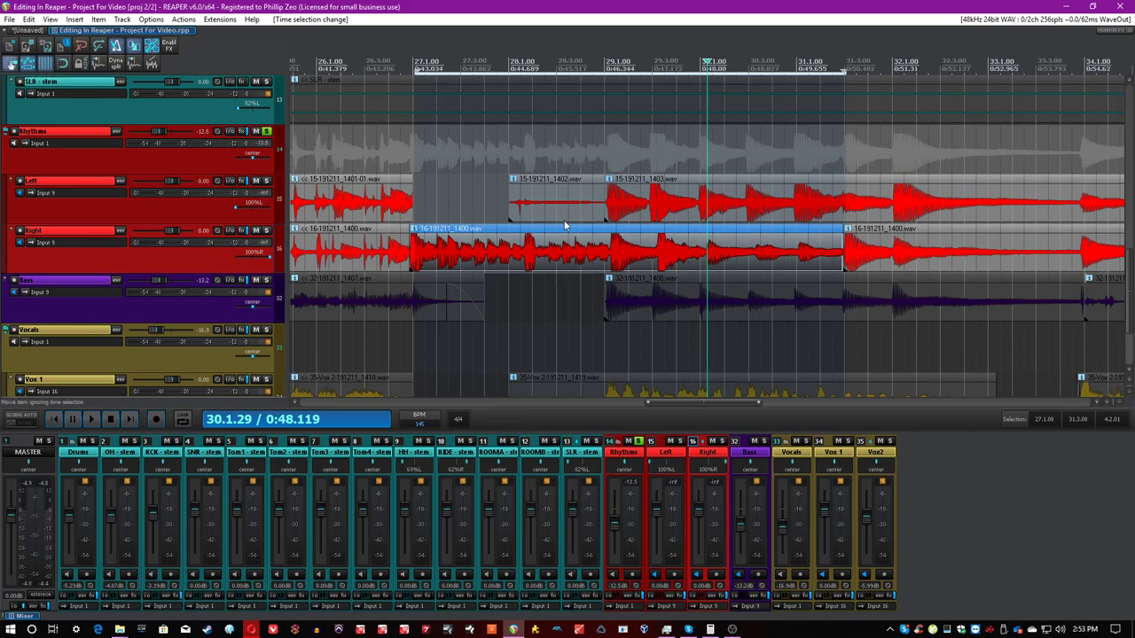
drag(649, 260, 704, 259)
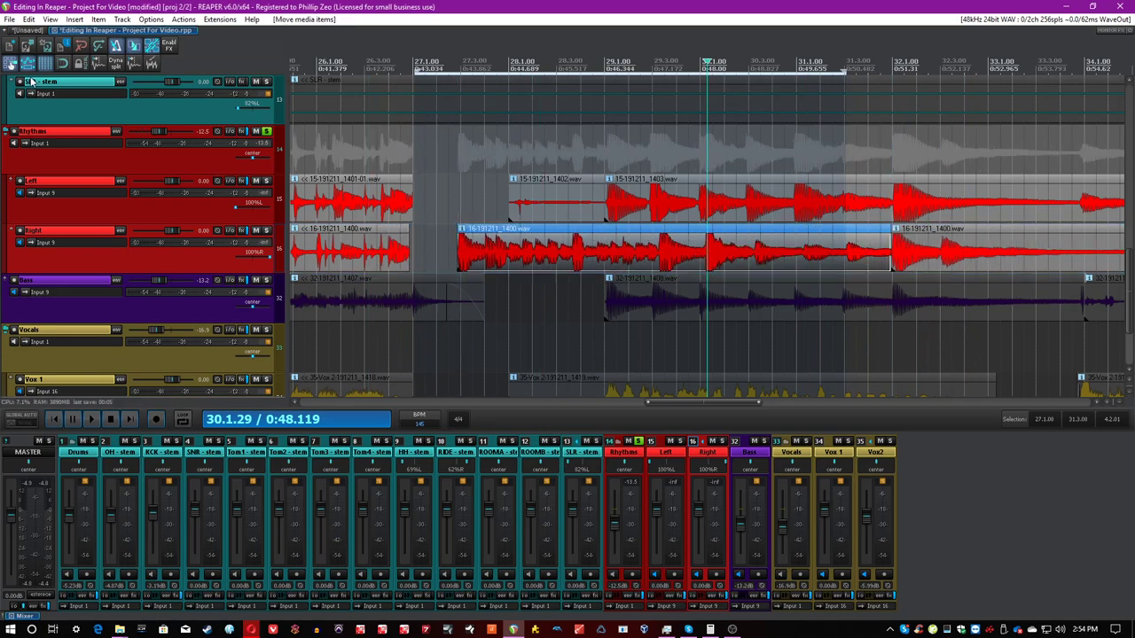
click(13, 65)
mouse_move(495, 258)
mouse_down()
mouse_move(720, 262)
mouse_move(494, 261)
mouse_up()
key(ctrl+z)
key(ctrl+z)
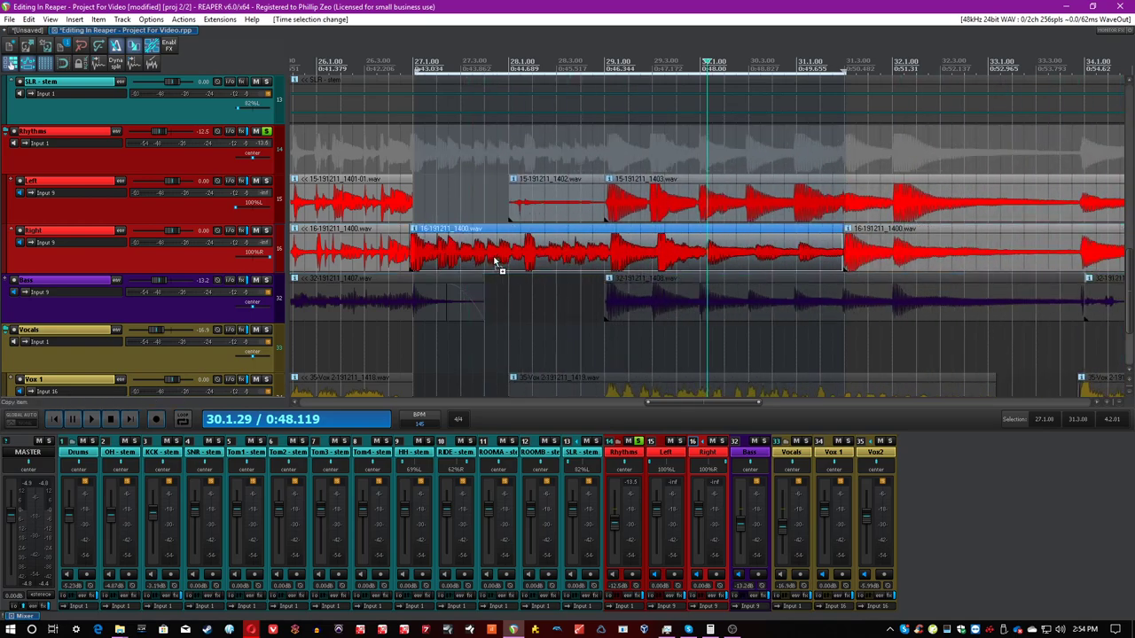
Undo the last time selection change and save the project with ripple editing switched off
key(ctrl+s)
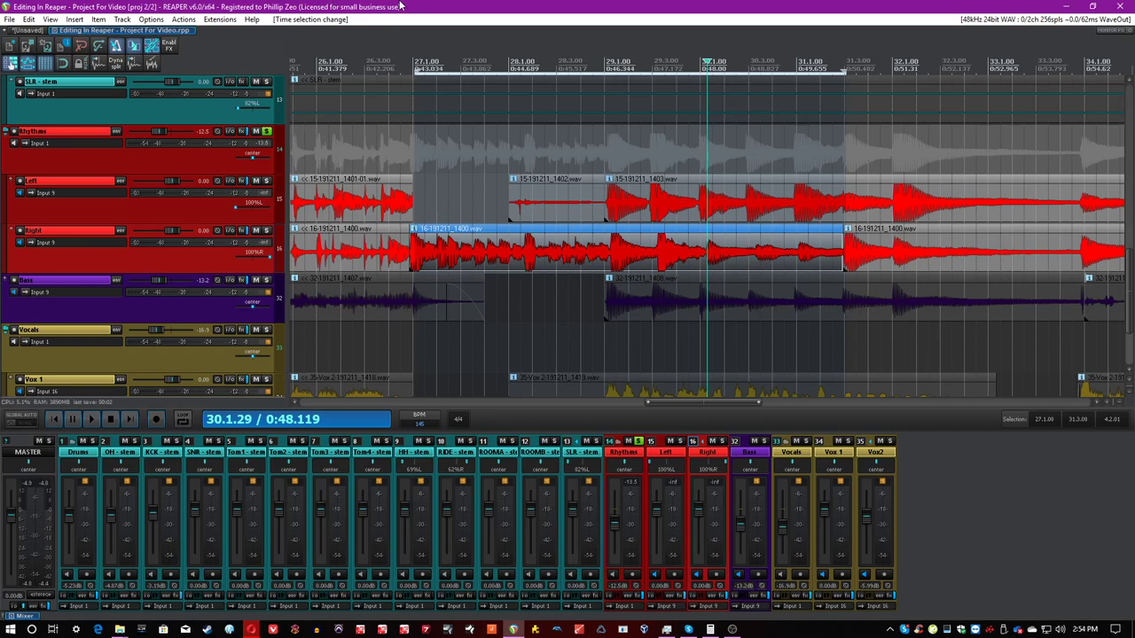
key(s)
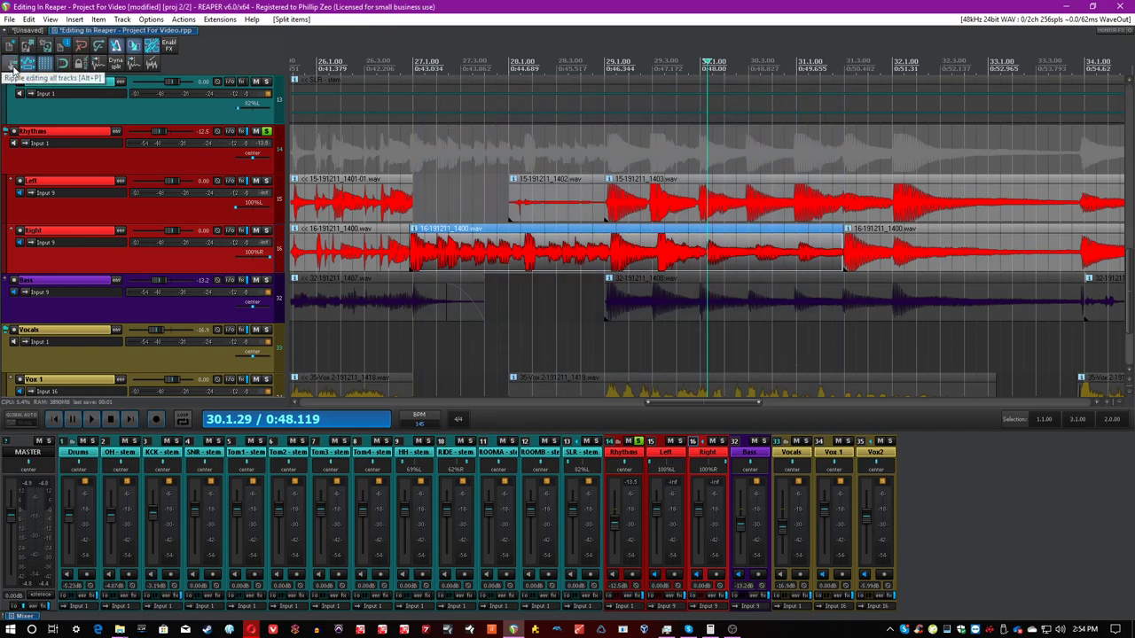
key(ctrl+s)
Place the edit cursor at 31.1.06, at the start of the guitar hit in the selected Right item
click(533, 265)
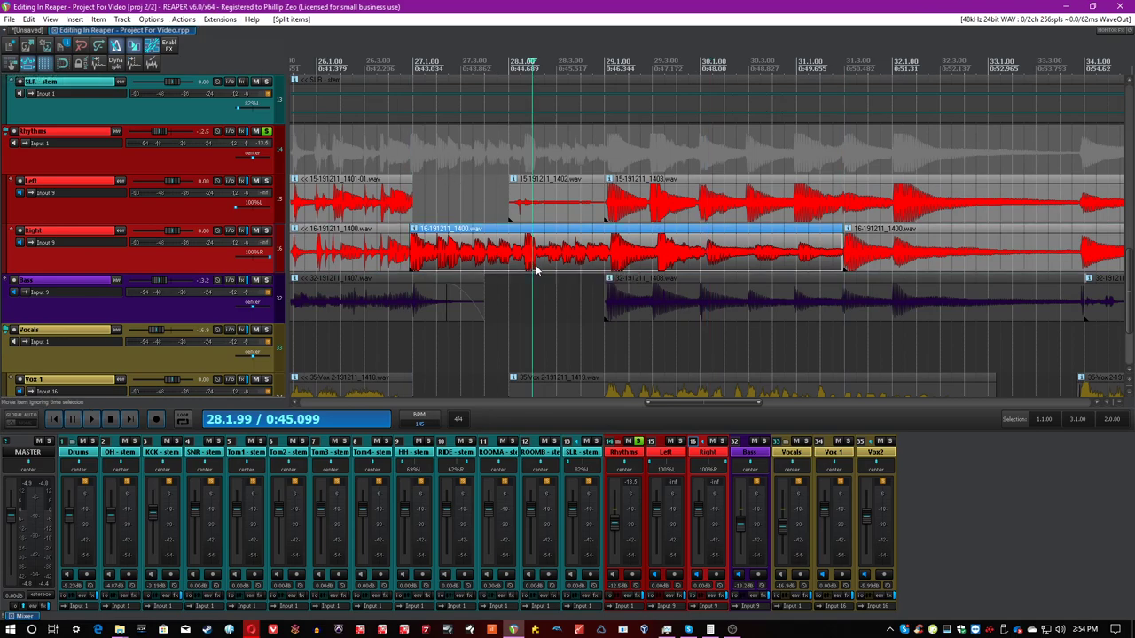
scroll(536, 271, up, 2)
scroll(745, 254, down, 2)
click(868, 260)
scroll(867, 260, up, 1)
click(756, 264)
scroll(738, 264, up, 5)
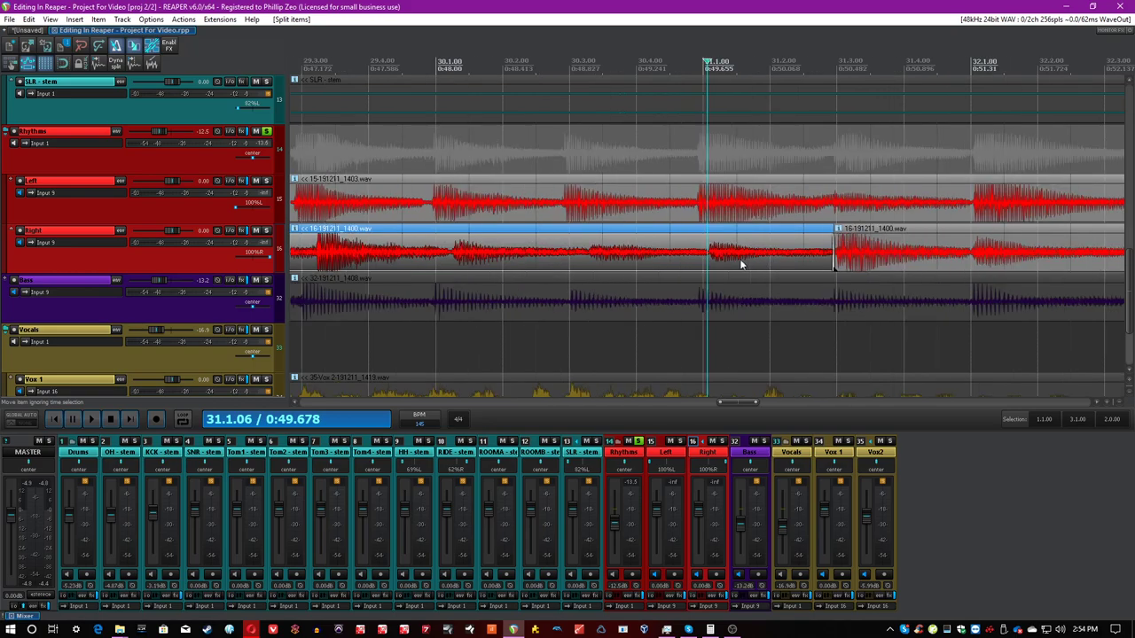
Split the Right guitar item at 30.4.82, align its hit with bar 31, and extend the following item's start to close the gap
click(683, 263)
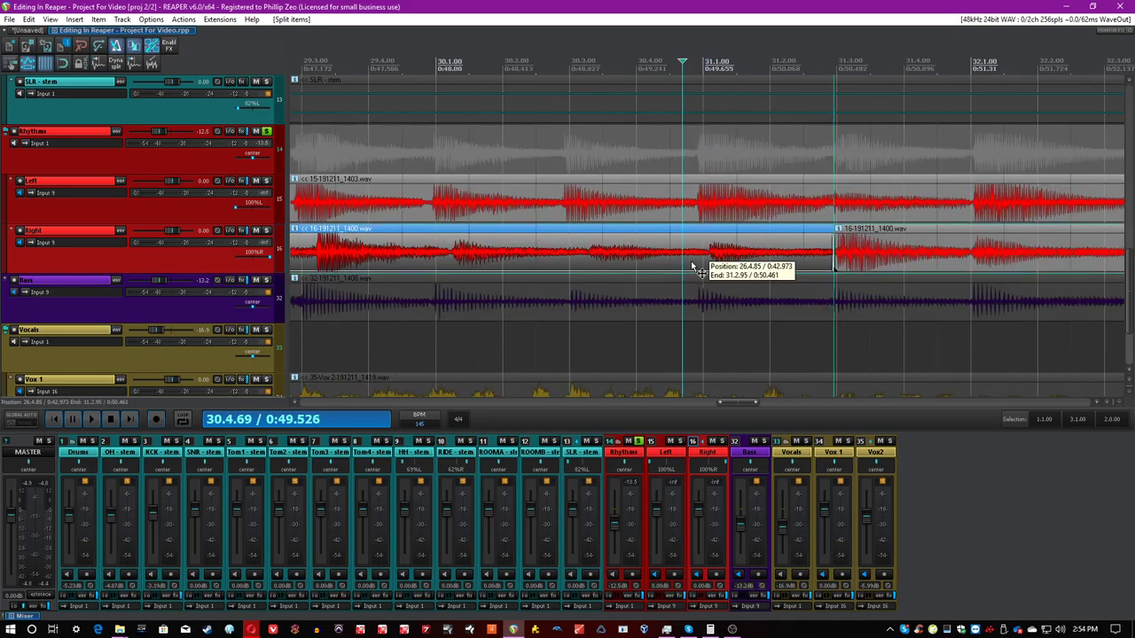
click(690, 264)
drag(730, 265, 785, 261)
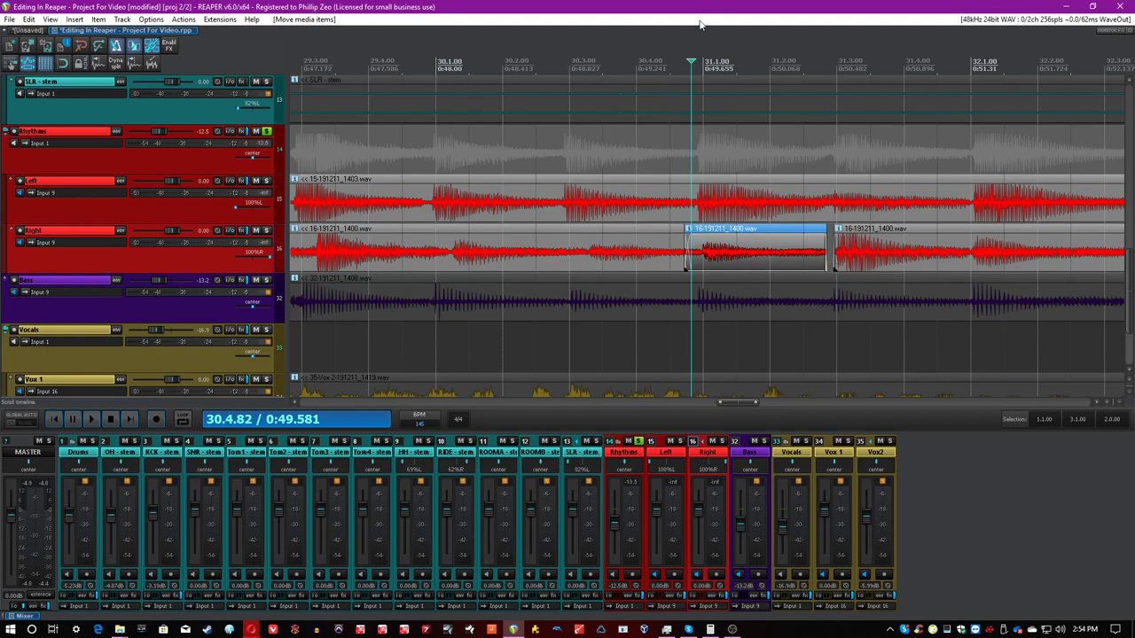
drag(835, 261, 821, 261)
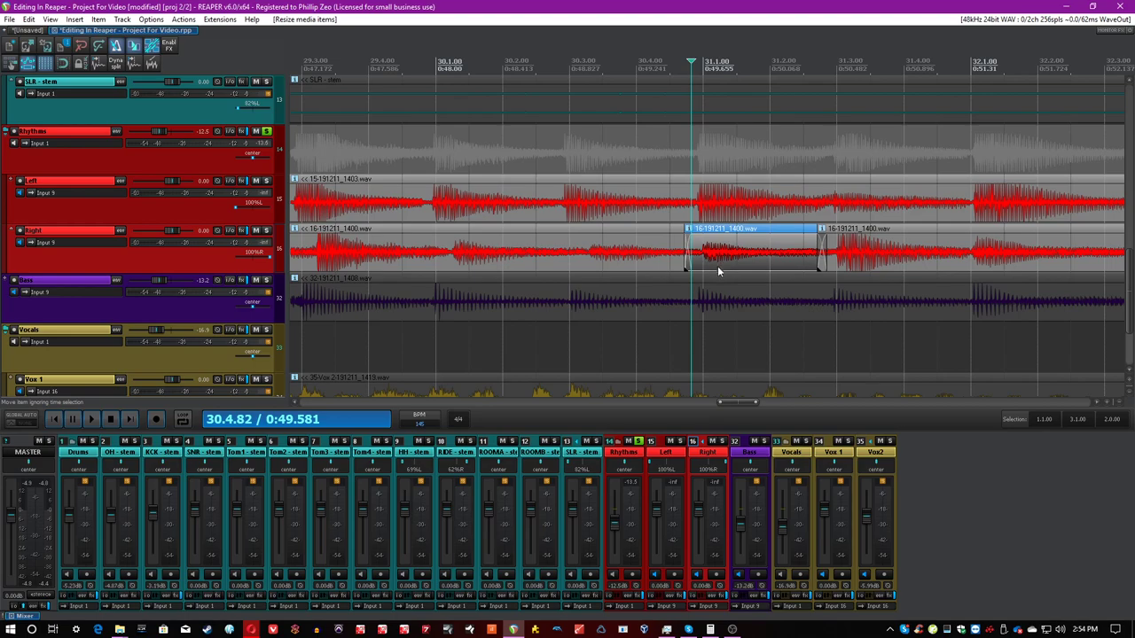
key(space)
key(space)
Split the preceding Right guitar item at 29.4.72 and move the new piece earlier so its first hit lands on bar 30
click(603, 258)
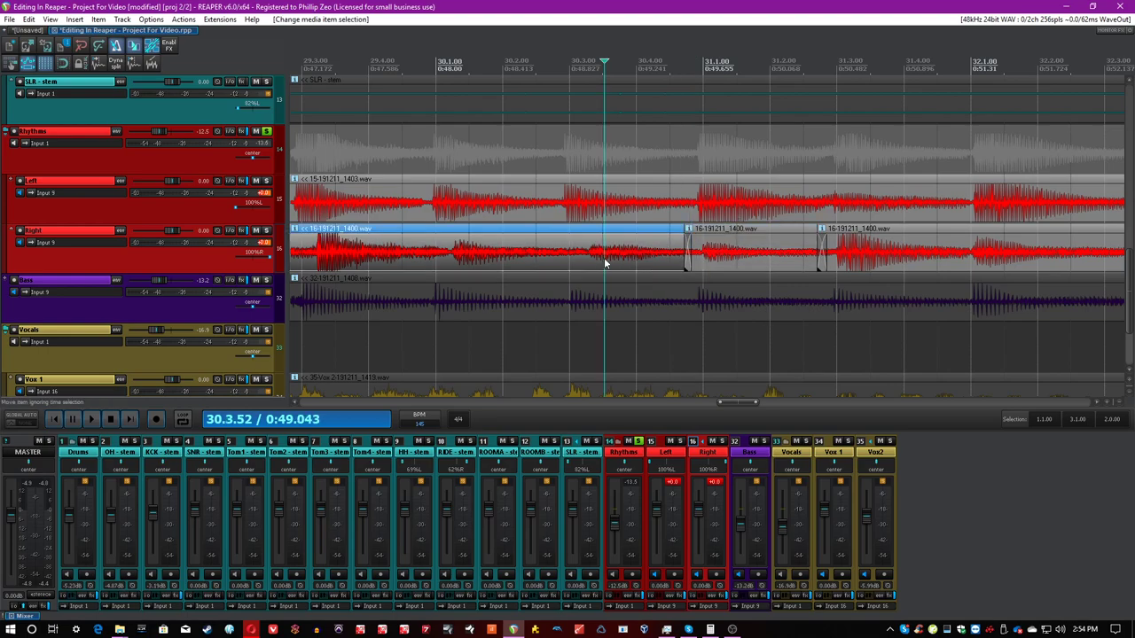
scroll(621, 259, left, 2)
click(610, 262)
scroll(544, 262, left, 2)
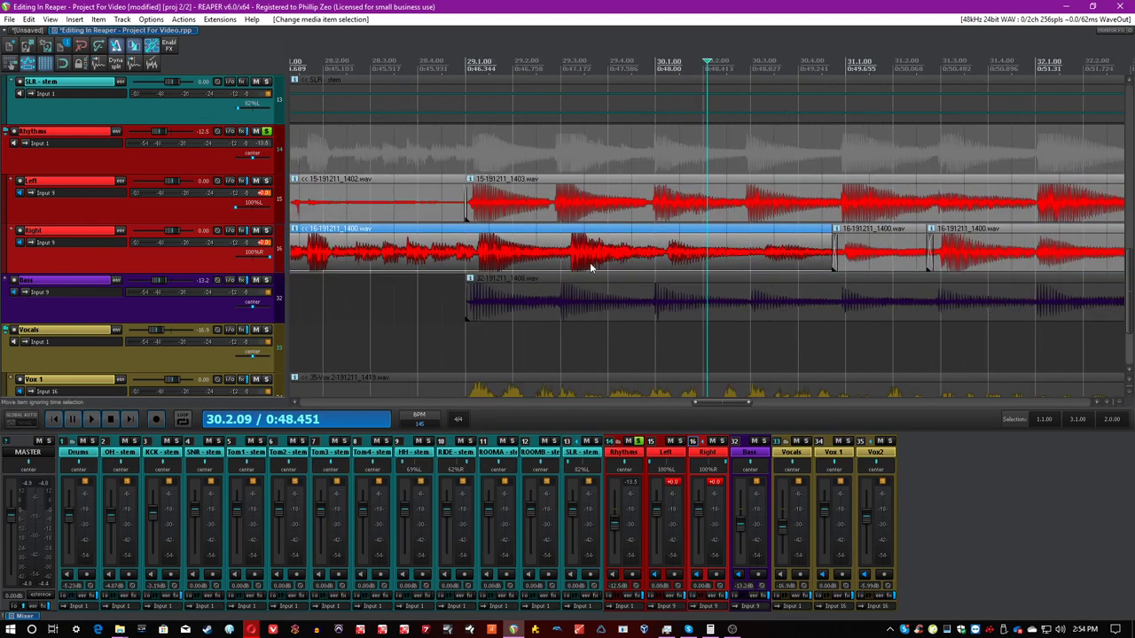
click(615, 259)
key(s)
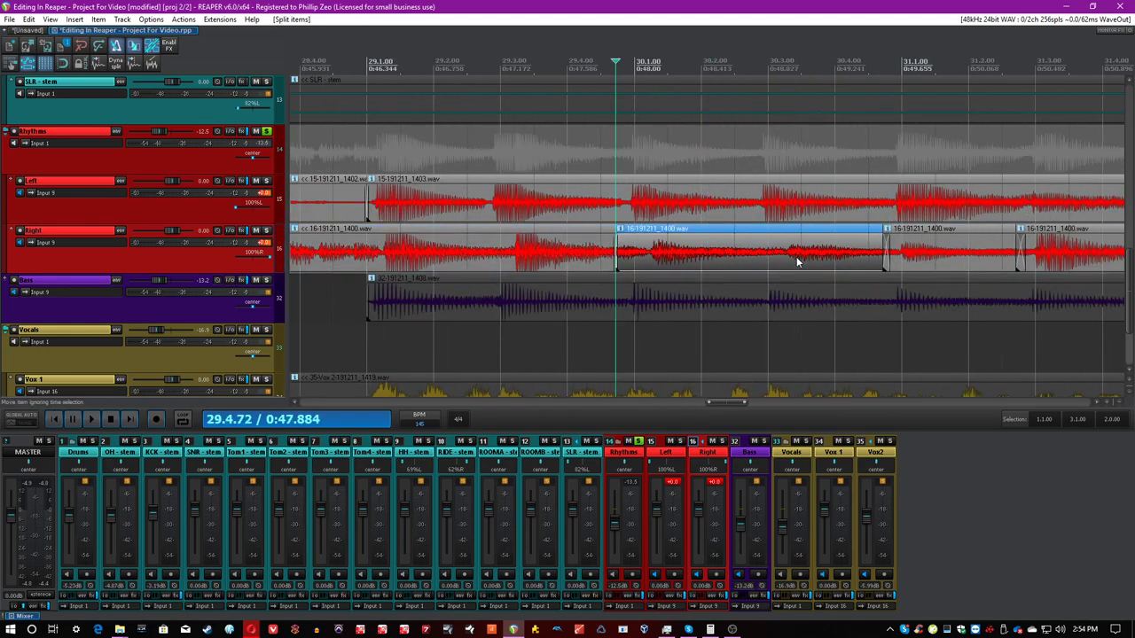
drag(795, 257, 774, 266)
Split the moved Right piece at 30.2.72 and nudge the part before the cut into line with bar 30
click(748, 253)
key(s)
click(686, 260)
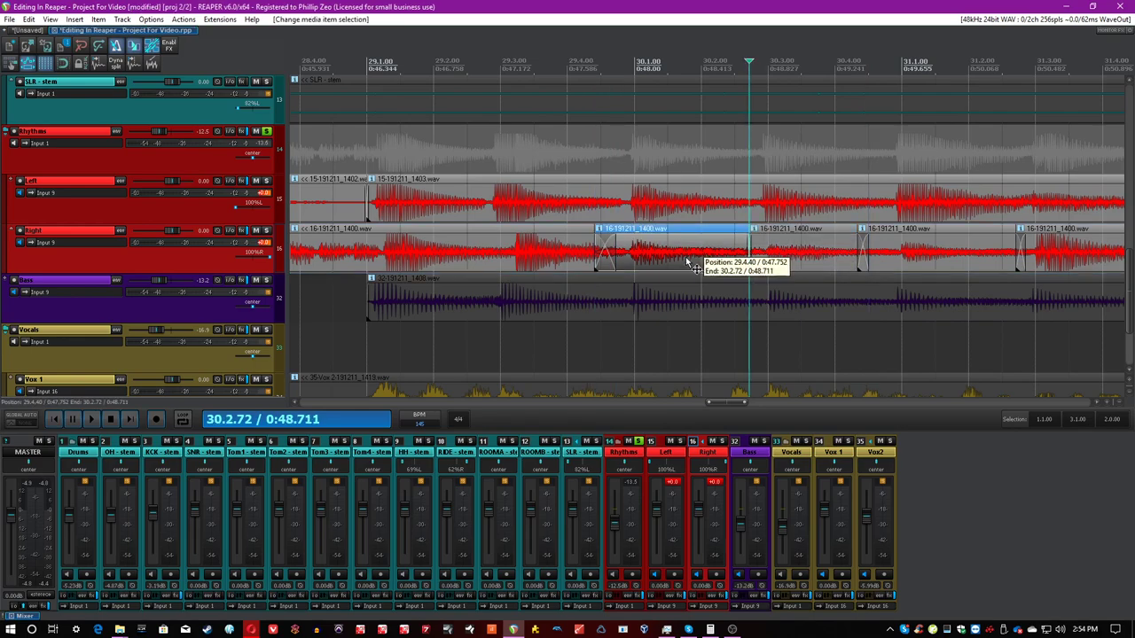
drag(688, 262, 690, 260)
Split the Right guitar item at 27.1.82 and move the piece before the cut later so its hit lands on bar 27
click(651, 253)
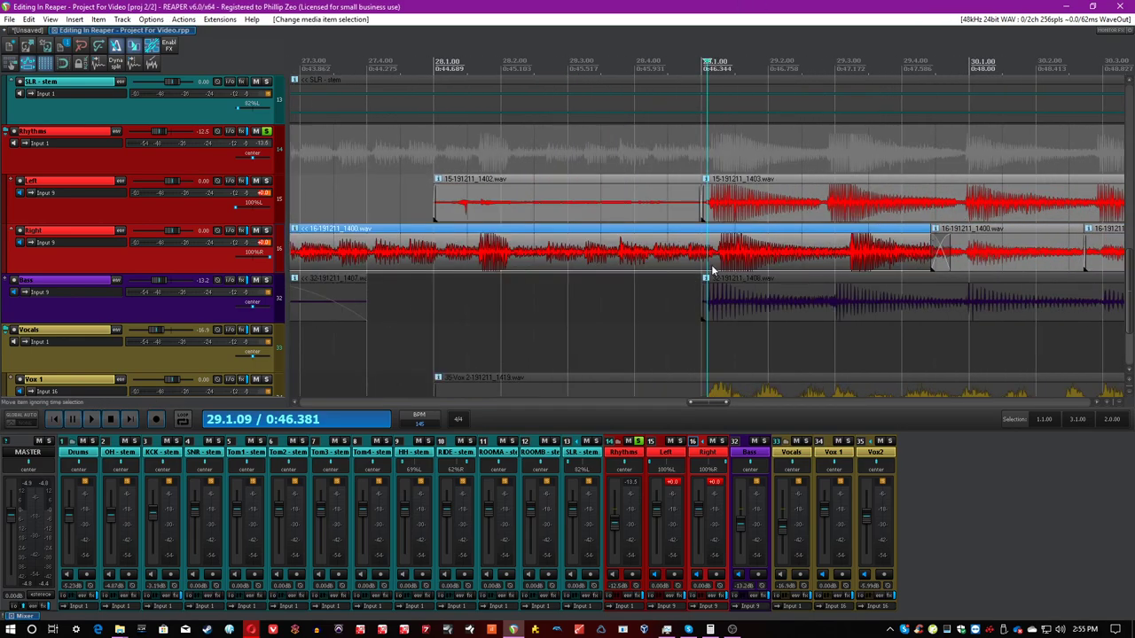
scroll(709, 259, up, 2)
scroll(647, 255, down, 2)
click(540, 264)
scroll(539, 264, up, 2)
scroll(636, 257, down, 1)
click(477, 257)
scroll(694, 271, up, 3)
scroll(686, 268, down, 1)
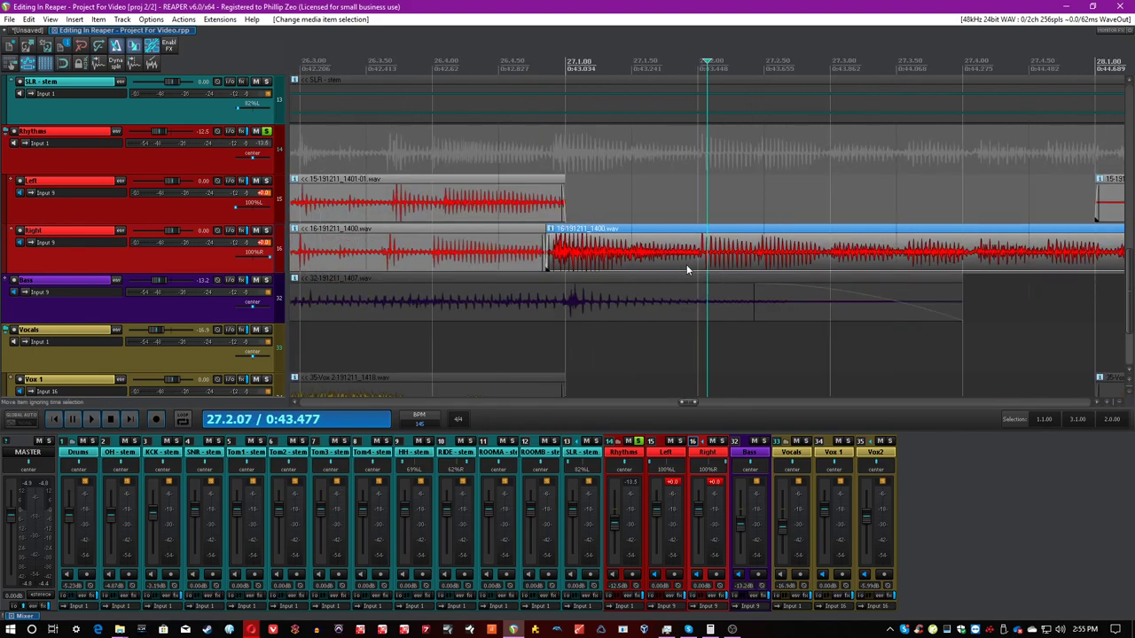
click(674, 258)
key(s)
click(633, 260)
drag(642, 265, 646, 261)
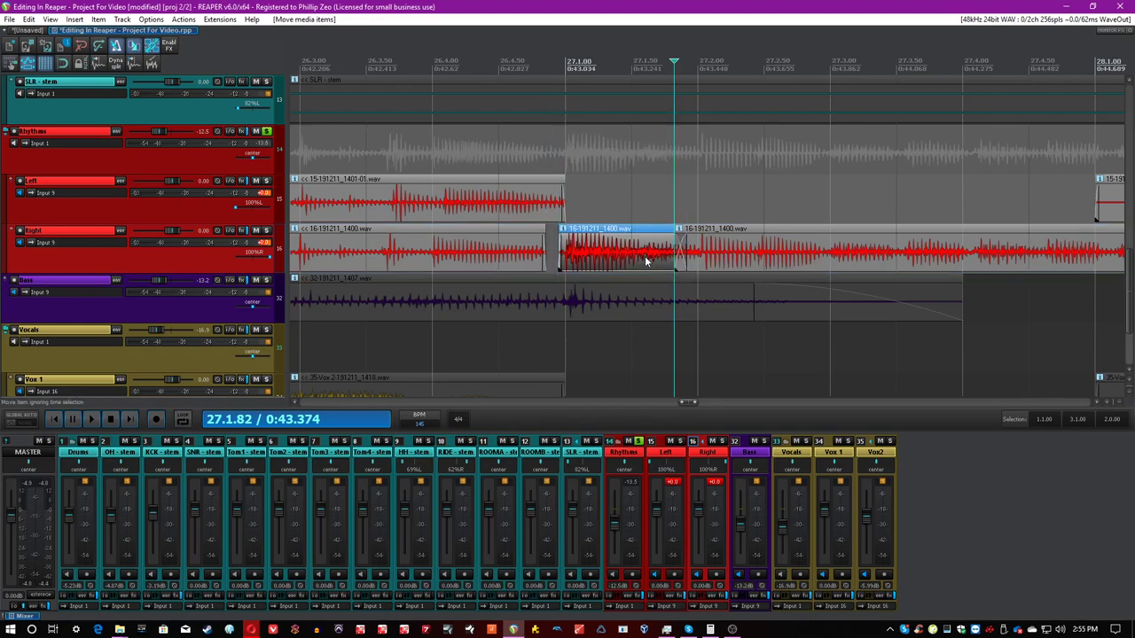
Extend the start of the moved bar 27 piece back over the gap and save the project
drag(562, 259, 539, 259)
click(776, 262)
scroll(777, 261, down, 2)
scroll(777, 257, up, 2)
key(ctrl+s)
Split the Right guitar item at 29.2.69 and move the new piece earlier so its hit lands on 29.3.00
click(860, 257)
scroll(860, 258, up, 1)
scroll(817, 264, down, 3)
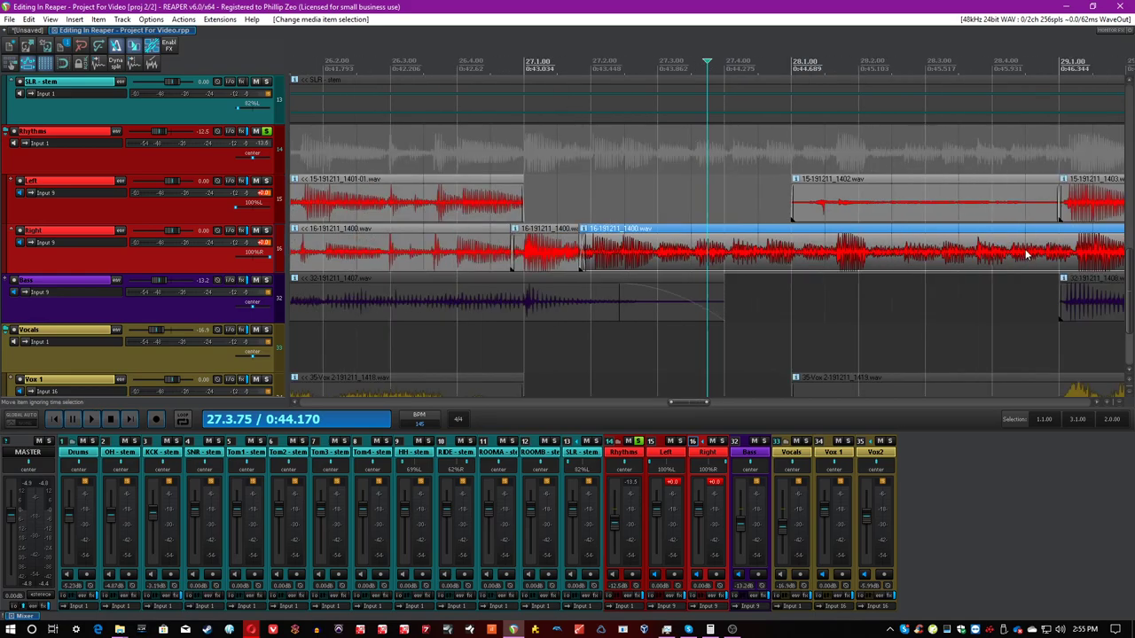
click(1027, 254)
scroll(1027, 254, up, 1)
scroll(1027, 254, down, 1)
key(Tab)
click(855, 260)
scroll(854, 259, up, 2)
key(s)
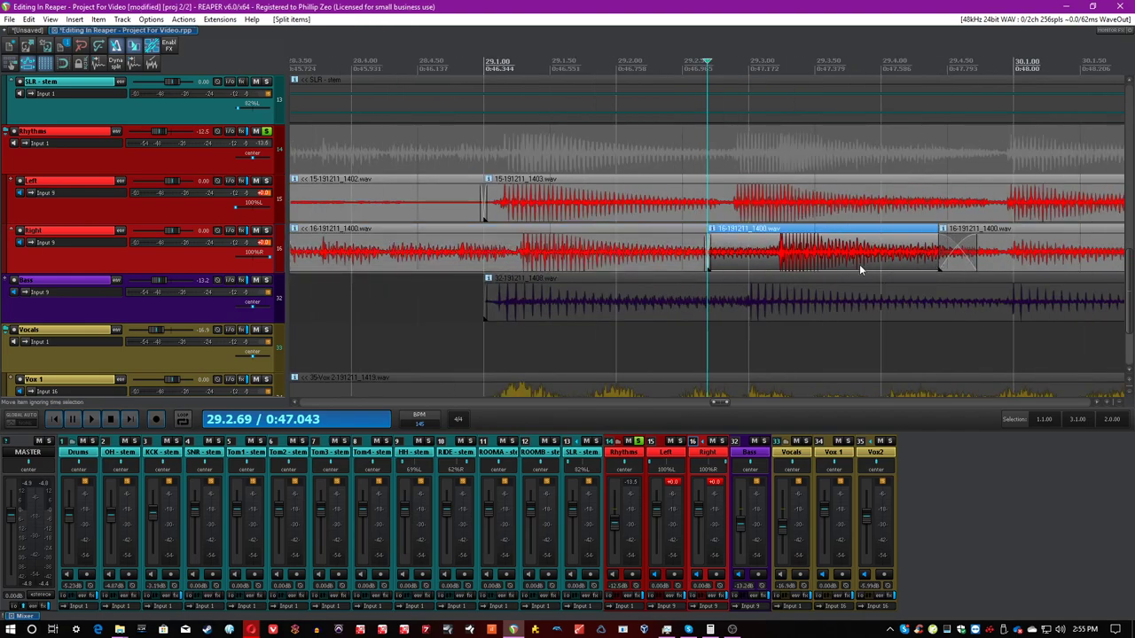
drag(851, 265, 820, 268)
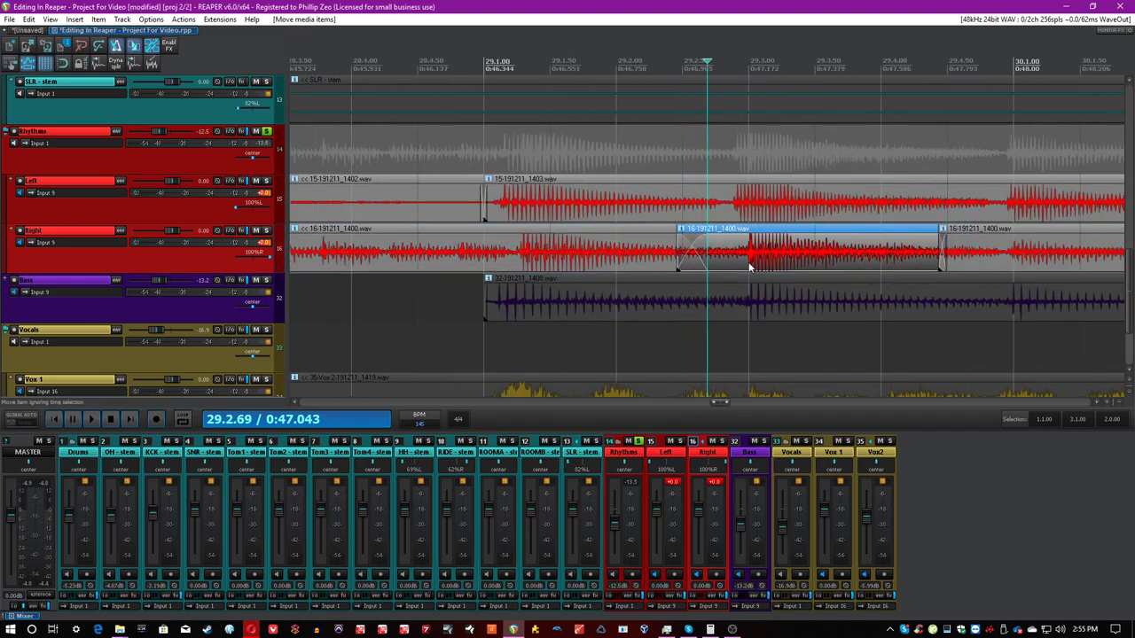
Split the Right guitar item at 28.4.26, move the new piece onto bar 29, and extend the following item's start over the gap
click(629, 261)
scroll(612, 262, down, 2)
click(562, 261)
scroll(562, 261, up, 2)
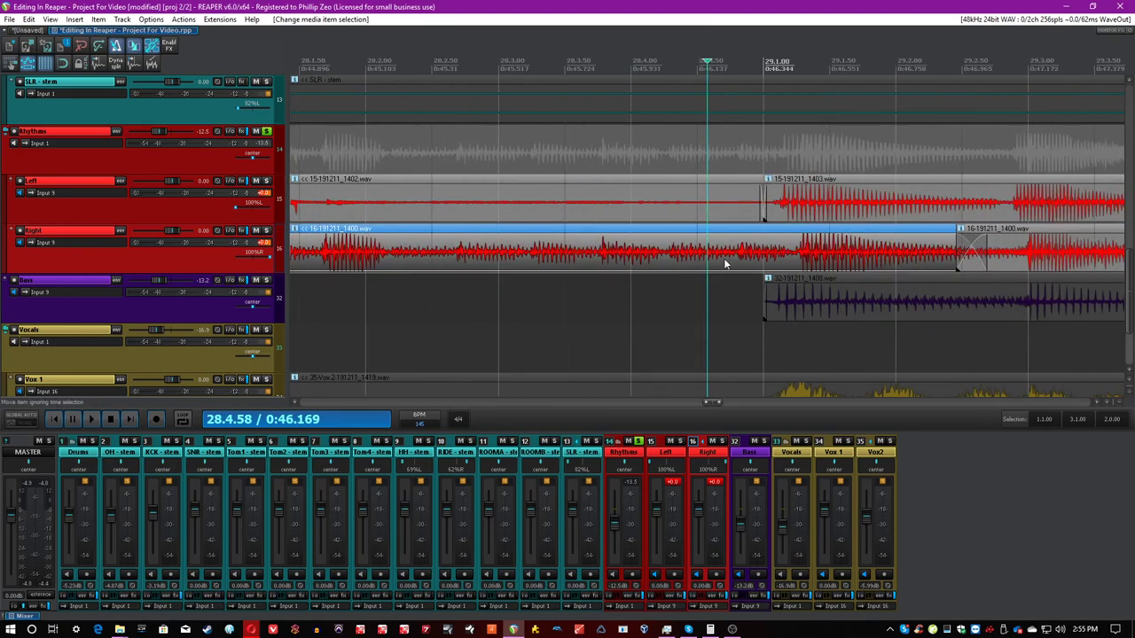
click(664, 260)
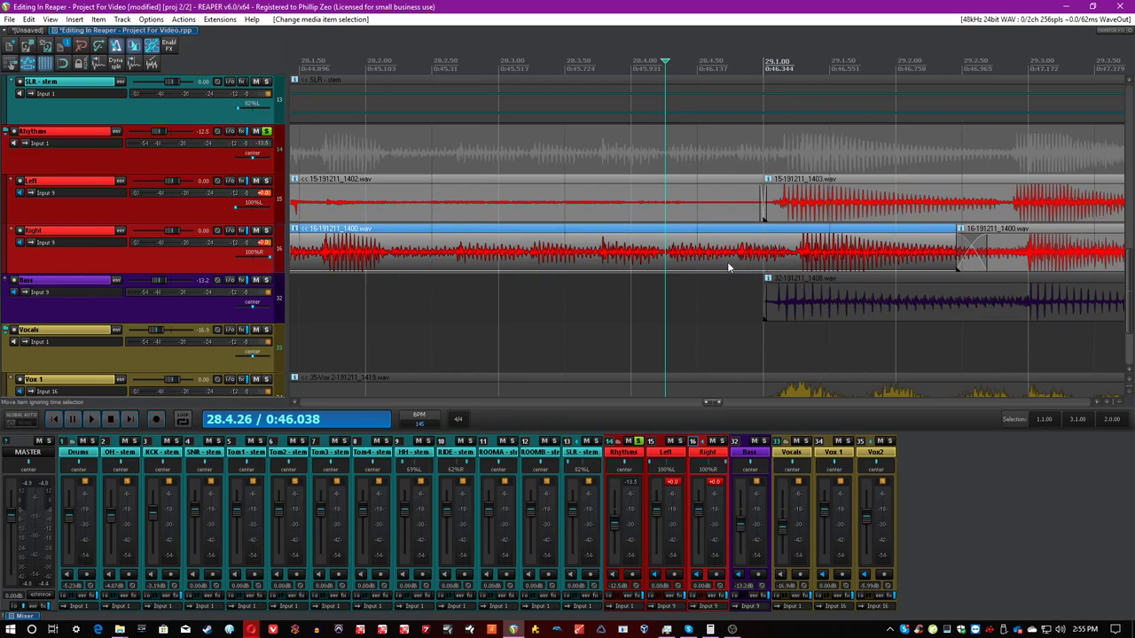
key(s)
mouse_move(780, 261)
mouse_down()
mouse_move(744, 264)
mouse_move(802, 266)
mouse_up()
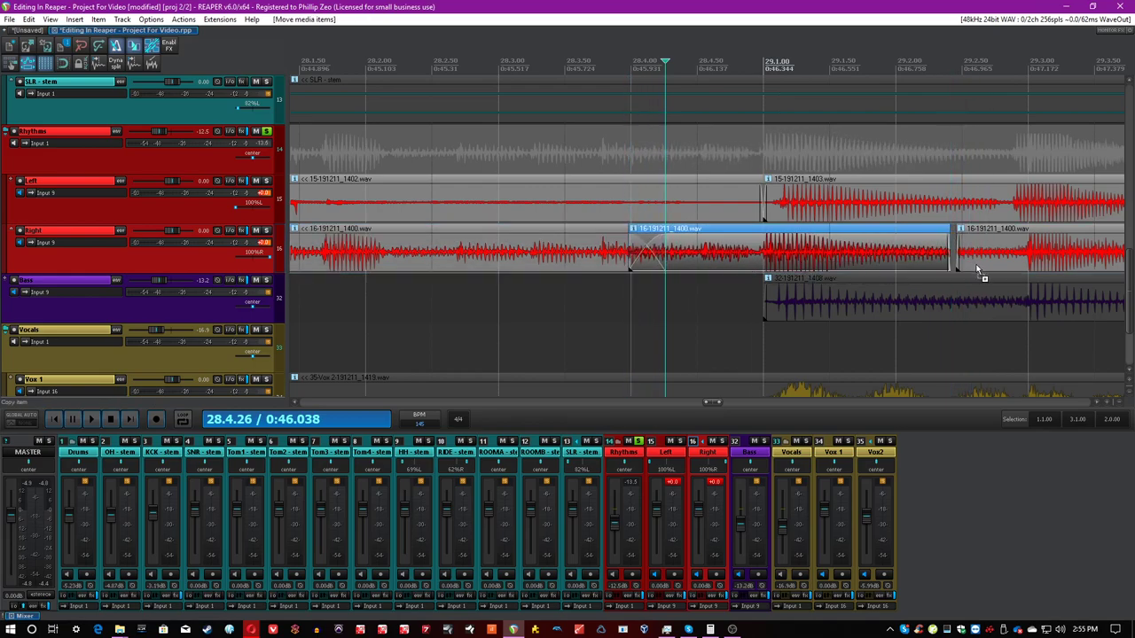
drag(959, 257, 937, 258)
Split the Right guitar item at 27.2.38, nudge the remainder so its hit lines up with 27.2.50, and save the project
click(627, 258)
scroll(625, 259, down, 2)
scroll(602, 259, up, 2)
click(558, 260)
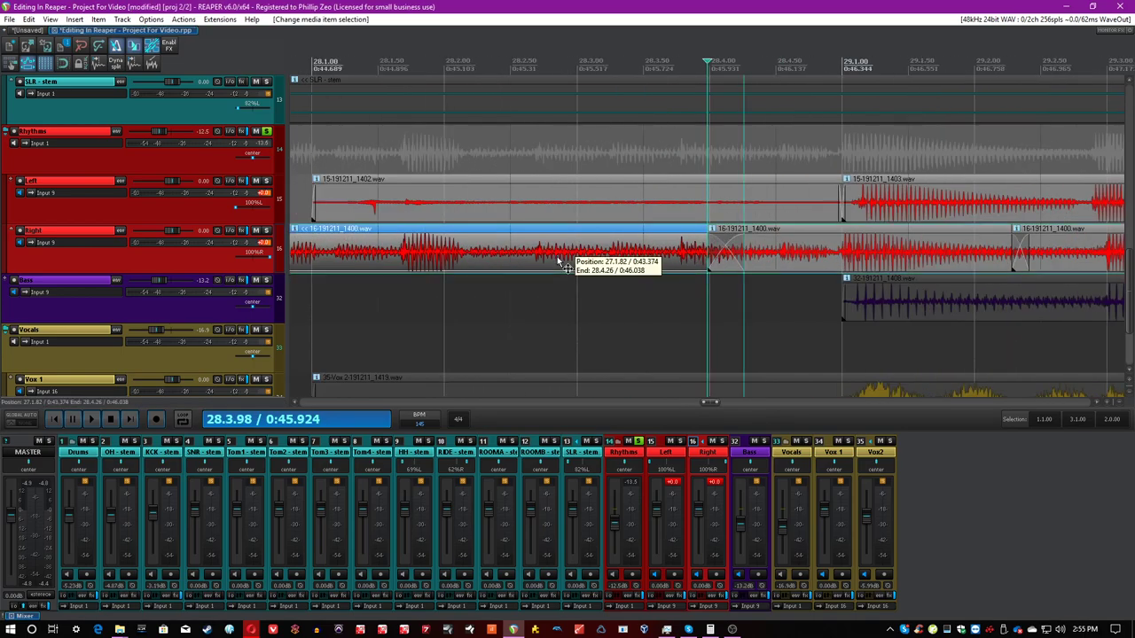
scroll(556, 261, down, 2)
click(504, 258)
scroll(518, 257, up, 2)
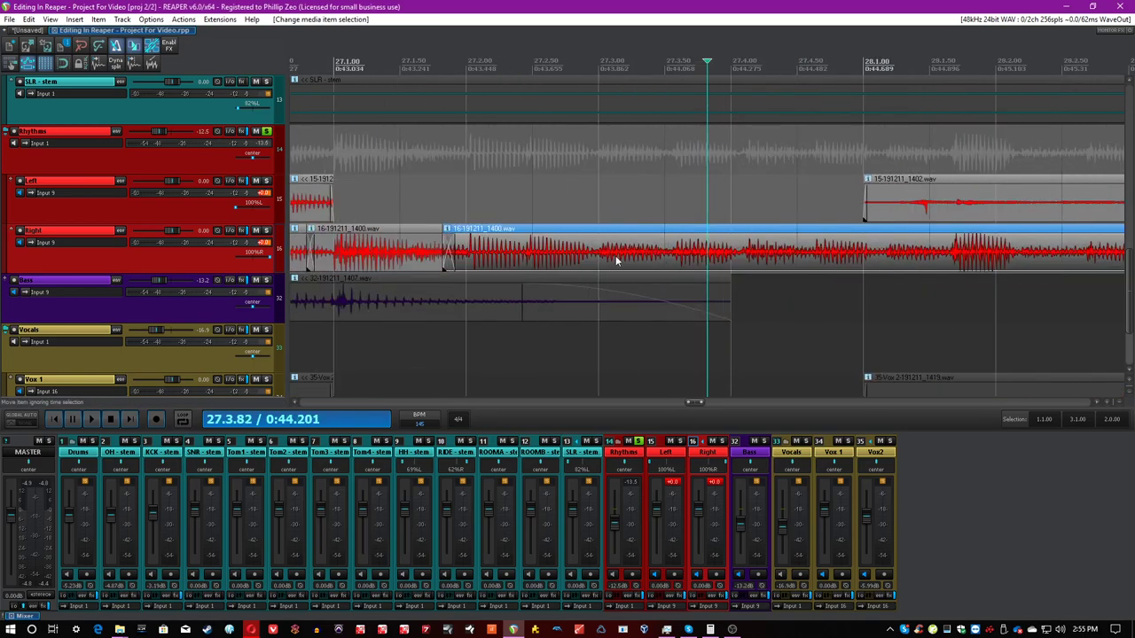
click(518, 257)
key(s)
drag(559, 255, 576, 264)
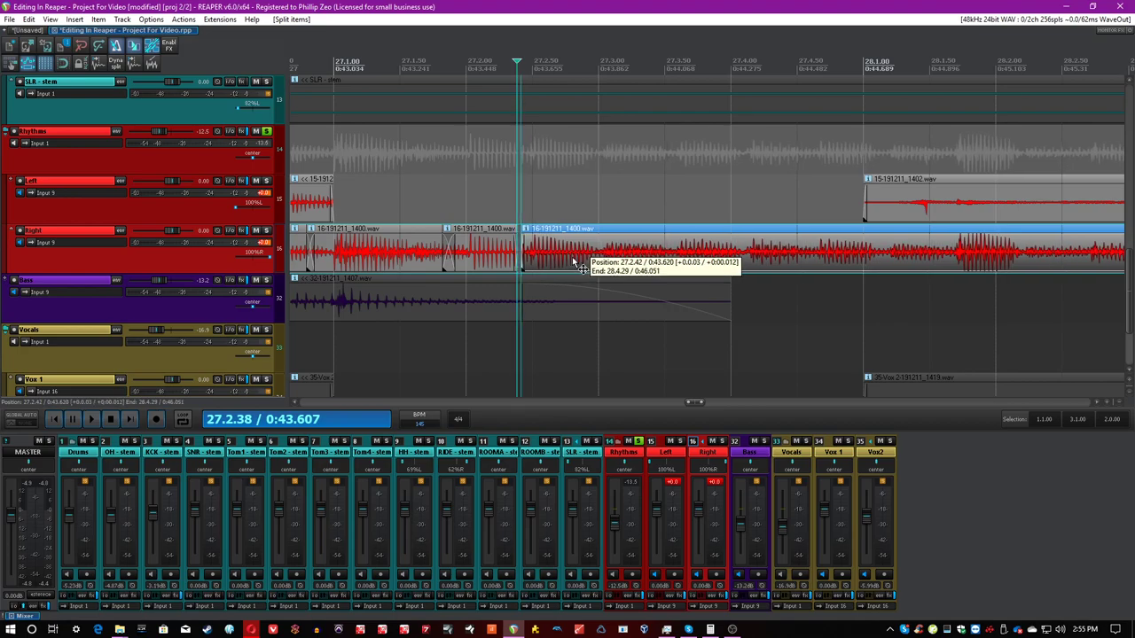
drag(574, 261, 512, 263)
click(601, 259)
key(ctrl+s)
Split the Right guitar item at 27.2.95 and 27.3.47, nudging each remainder earlier onto the nearest grid line
click(589, 262)
click(597, 262)
click(591, 261)
key(s)
drag(653, 260, 646, 260)
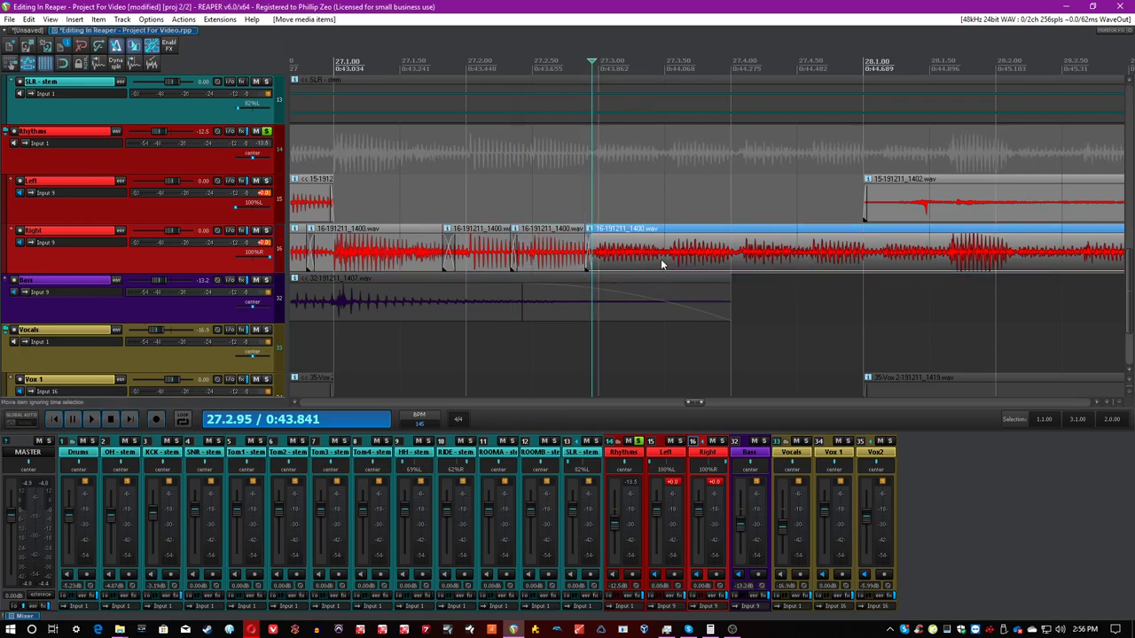
click(660, 259)
key(s)
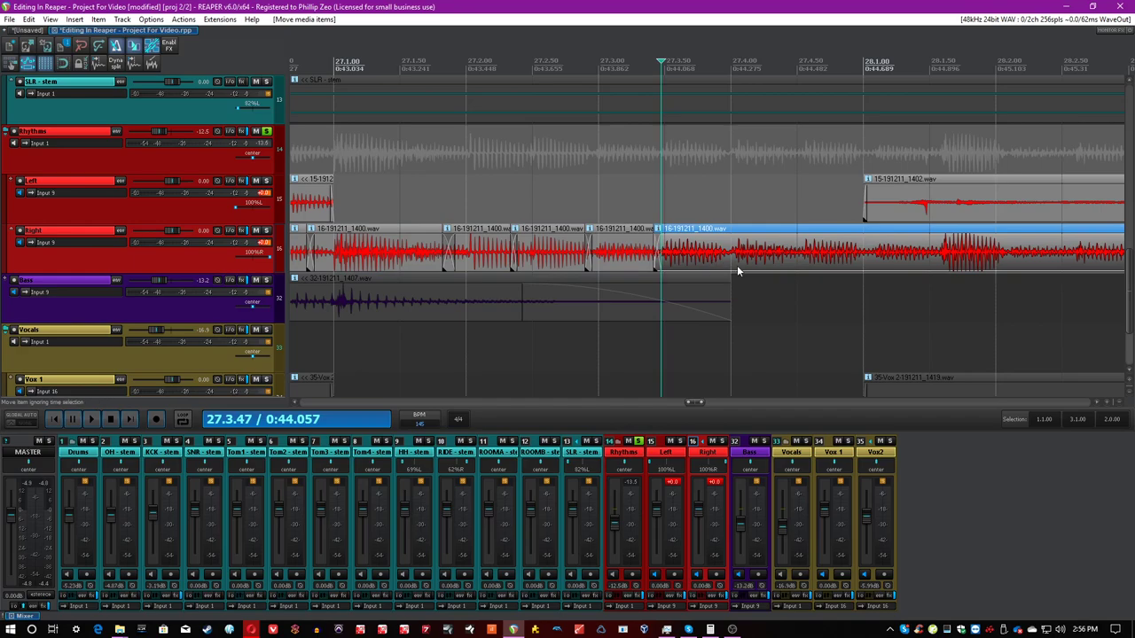
Split the Right guitar item just before 27.4.00 and at 27.4.44, nudge the remainders onto the grid, and save the project
click(724, 259)
key(s)
click(788, 260)
key(s)
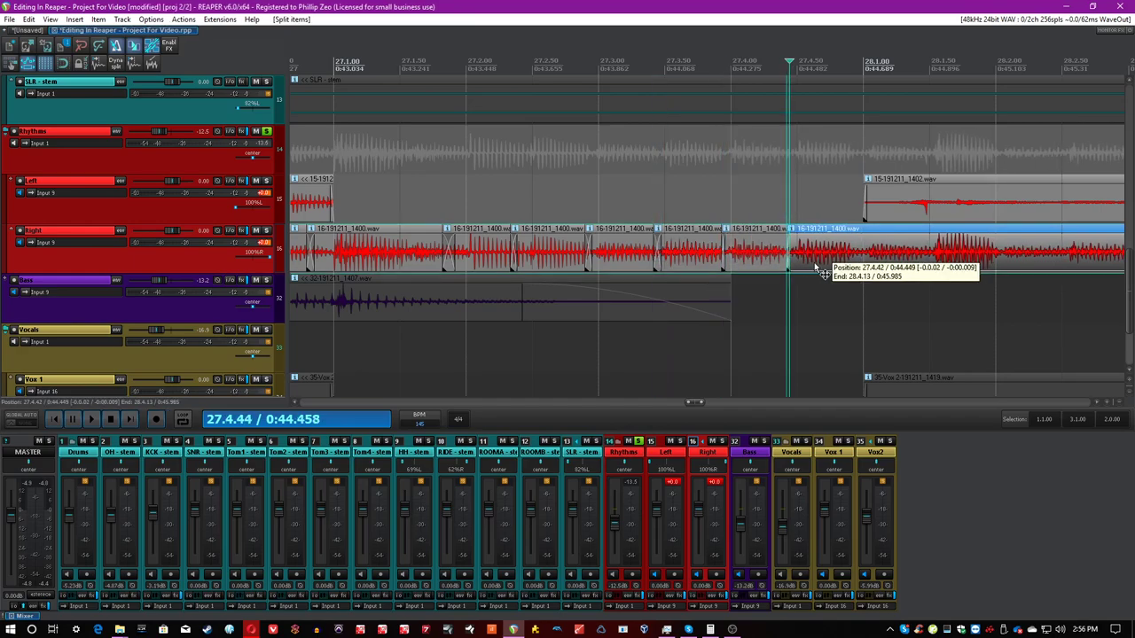
drag(814, 263, 813, 264)
click(862, 262)
scroll(860, 262, up, 3)
key(ctrl+s)
Split the Right guitar item at 28.1.30, move the new piece earlier so its hit lands on 28.1.50, and save the project
scroll(712, 265, down, 3)
click(747, 257)
scroll(743, 256, up, 1)
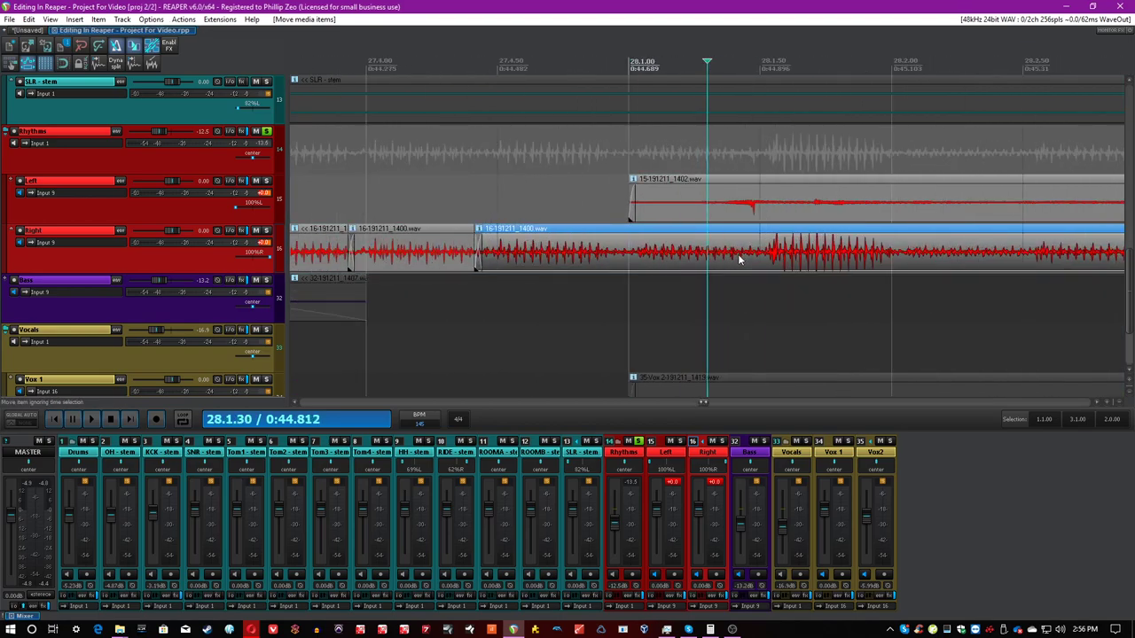
scroll(737, 257, down, 2)
key(s)
drag(826, 267, 811, 262)
scroll(784, 261, up, 2)
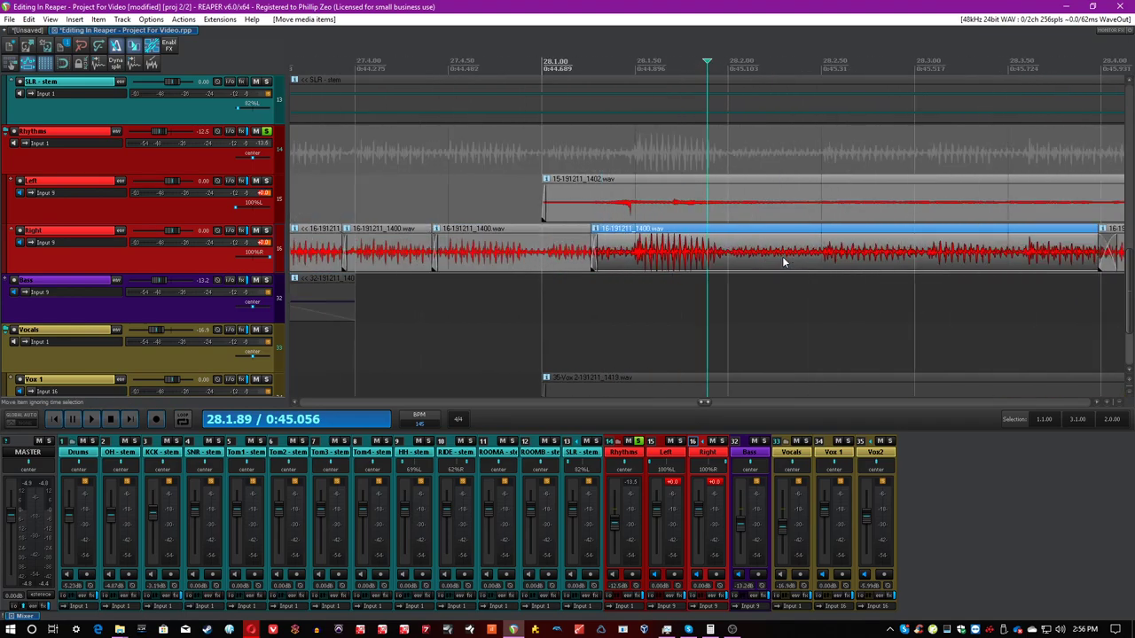
key(ctrl+s)
Split the Right guitar item just before 28.3.00, move the new piece slightly earlier onto that beat, and save the project
click(709, 262)
scroll(845, 268, down, 1)
click(836, 268)
scroll(835, 268, up, 1)
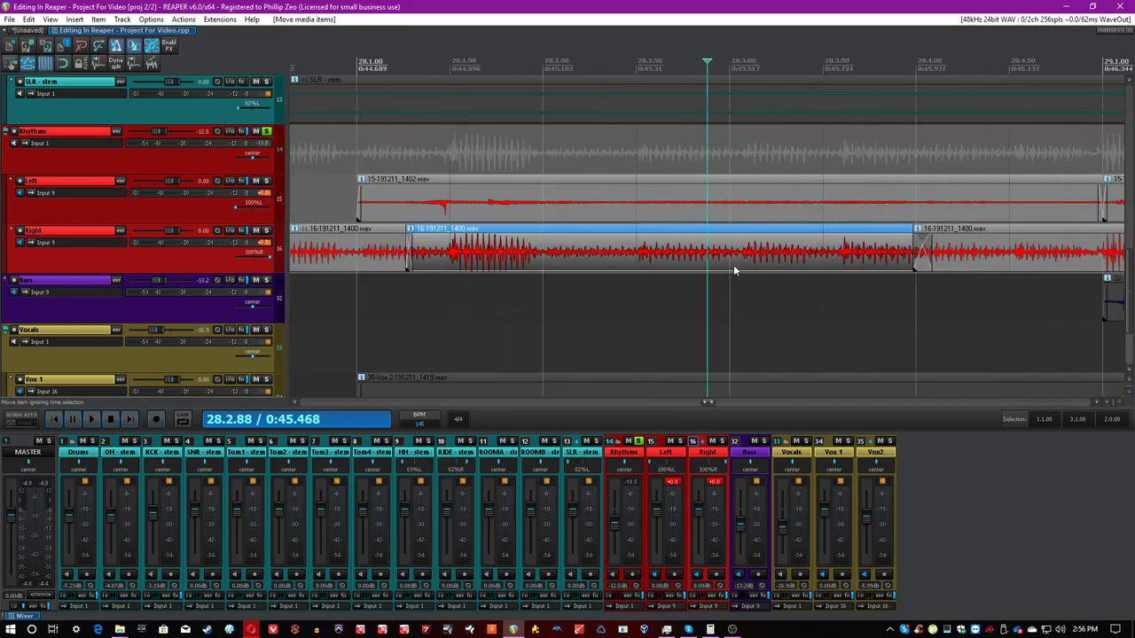
click(718, 264)
key(s)
drag(822, 264, 811, 264)
click(811, 260)
key(ctrl+s)
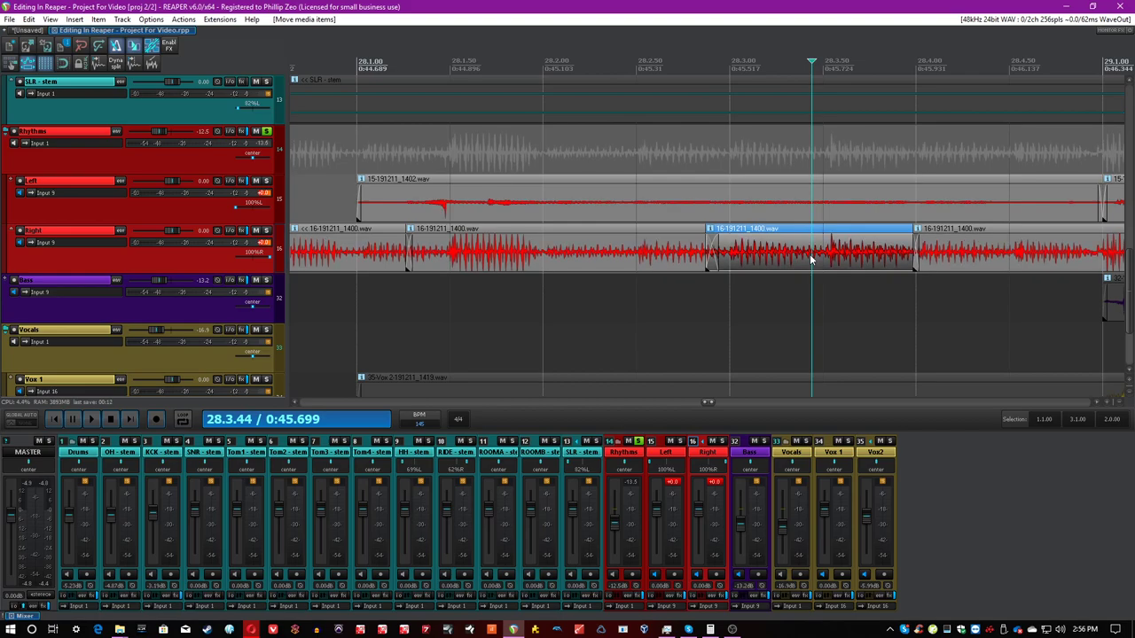
Make the Rhythms folder track taller so its combined waveform is shown larger
click(730, 202)
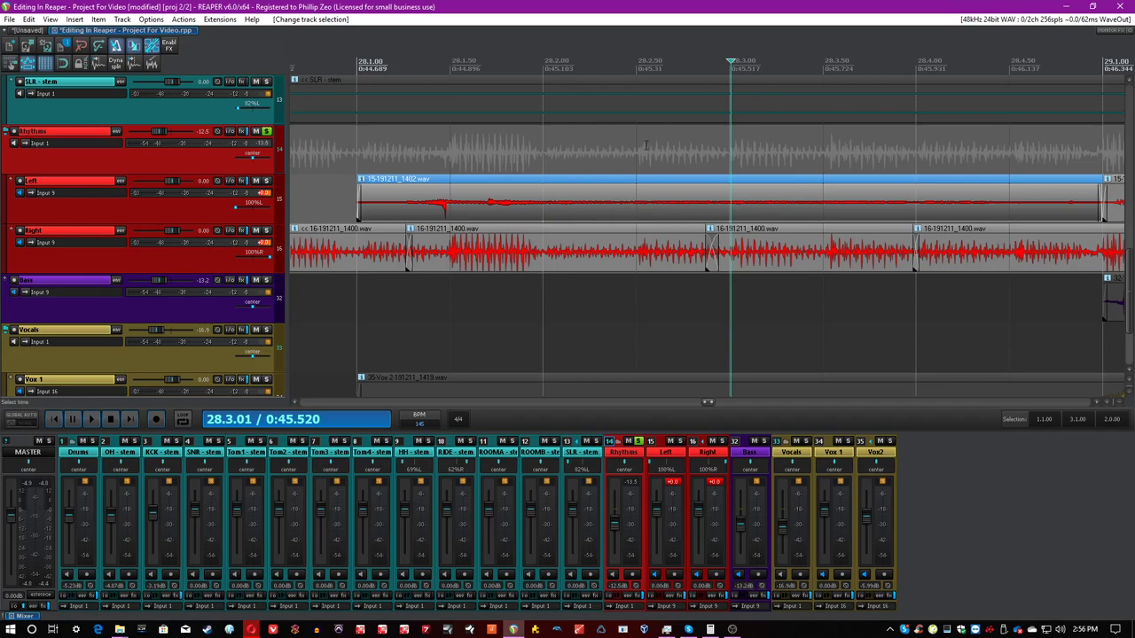
scroll(910, 202, down, 5)
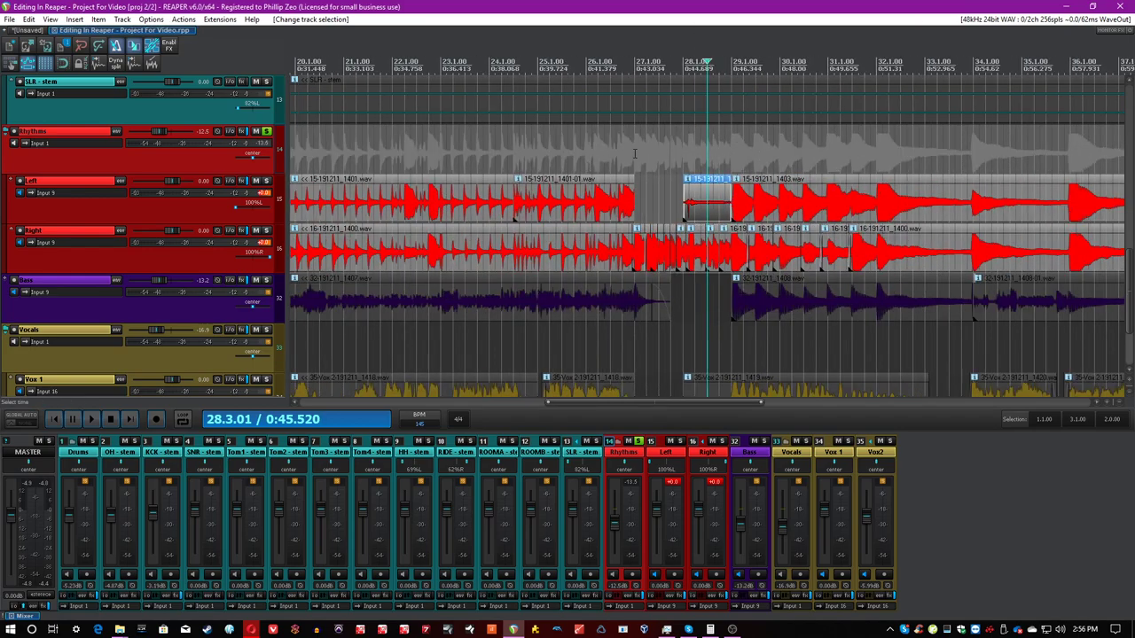
scroll(635, 154, down, 2)
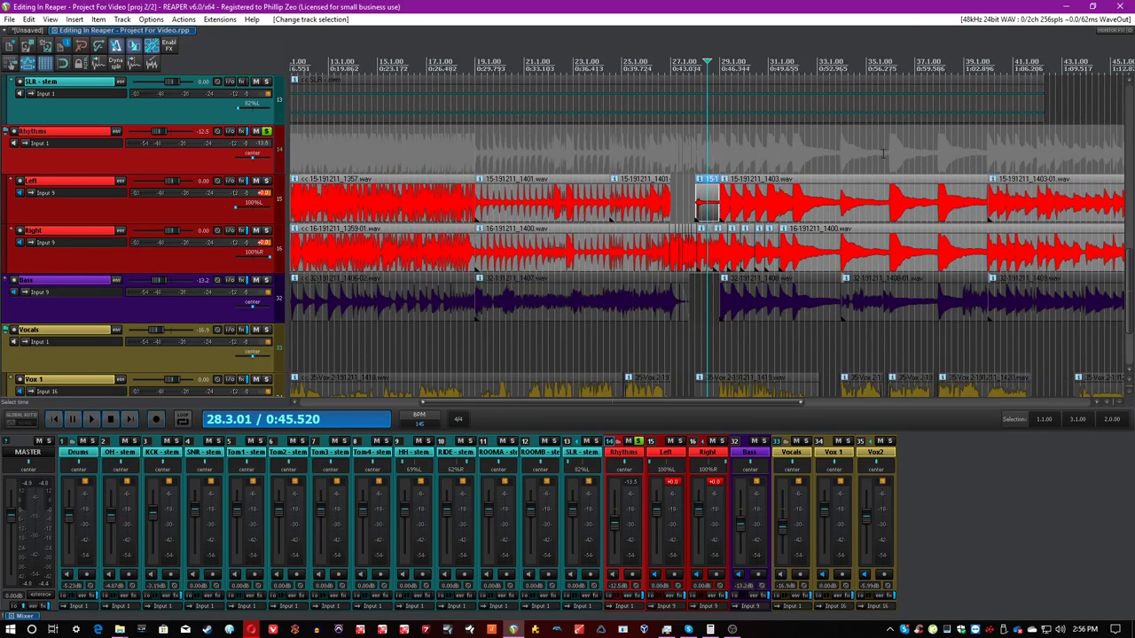
scroll(857, 136, up, 10)
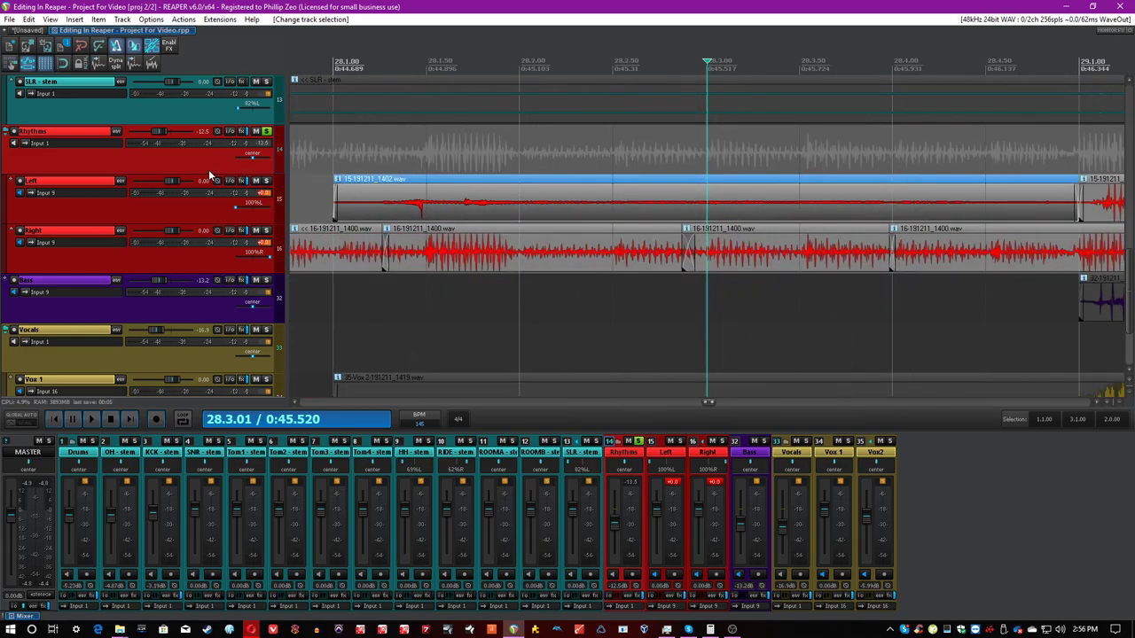
drag(208, 174, 208, 222)
scroll(680, 170, down, 3)
scroll(681, 170, up, 2)
Split the quiet Left guitar item 15-191211_1402.wav at 28.2.92 and 28.4.01 to isolate its middle piece
mouse_move(738, 282)
mouse_down()
mouse_move(745, 315)
mouse_move(747, 263)
mouse_up()
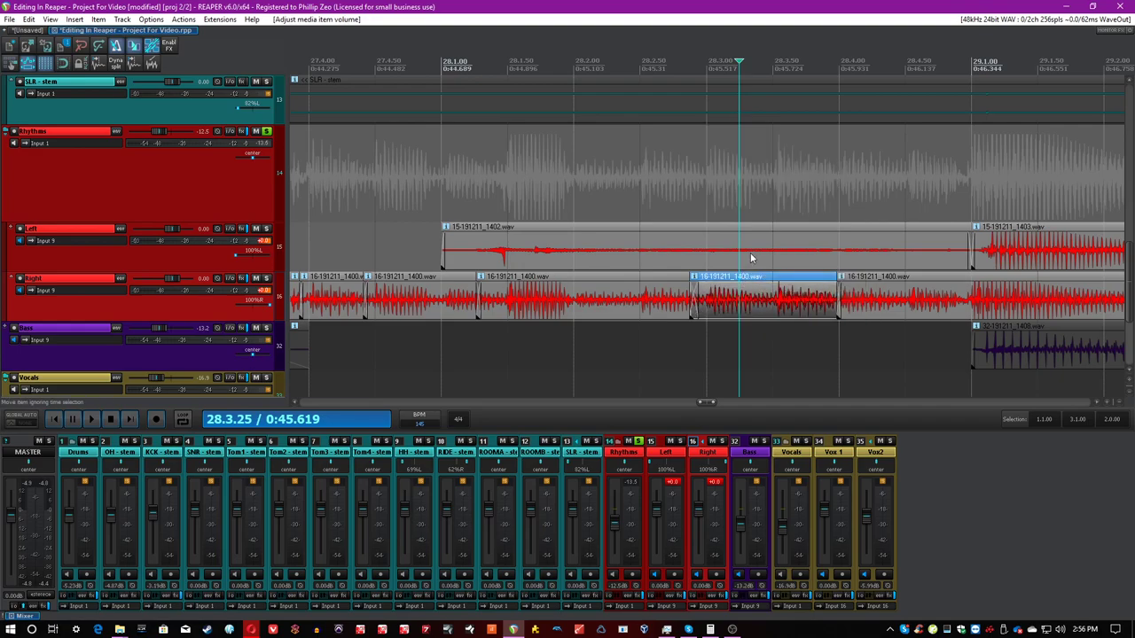
click(722, 263)
click(695, 264)
key(s)
click(841, 262)
key(s)
Try raising the volume of the isolated Left guitar piece by 14.5 dB and reset it to its original level
click(795, 262)
drag(768, 230, 785, 247)
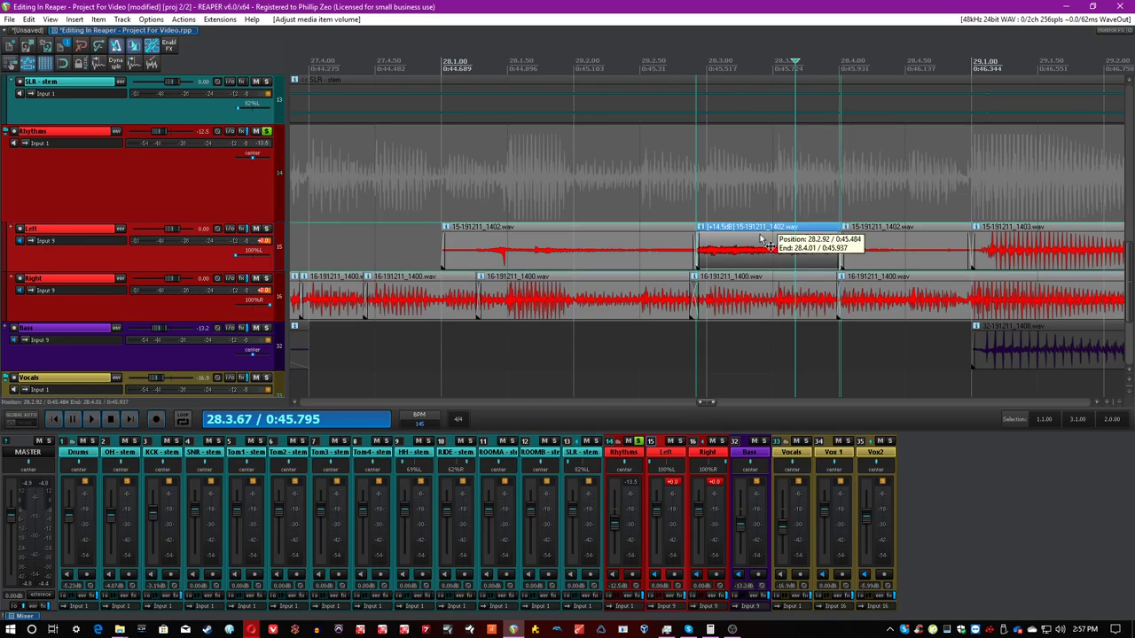
click(760, 232)
double_click(760, 233)
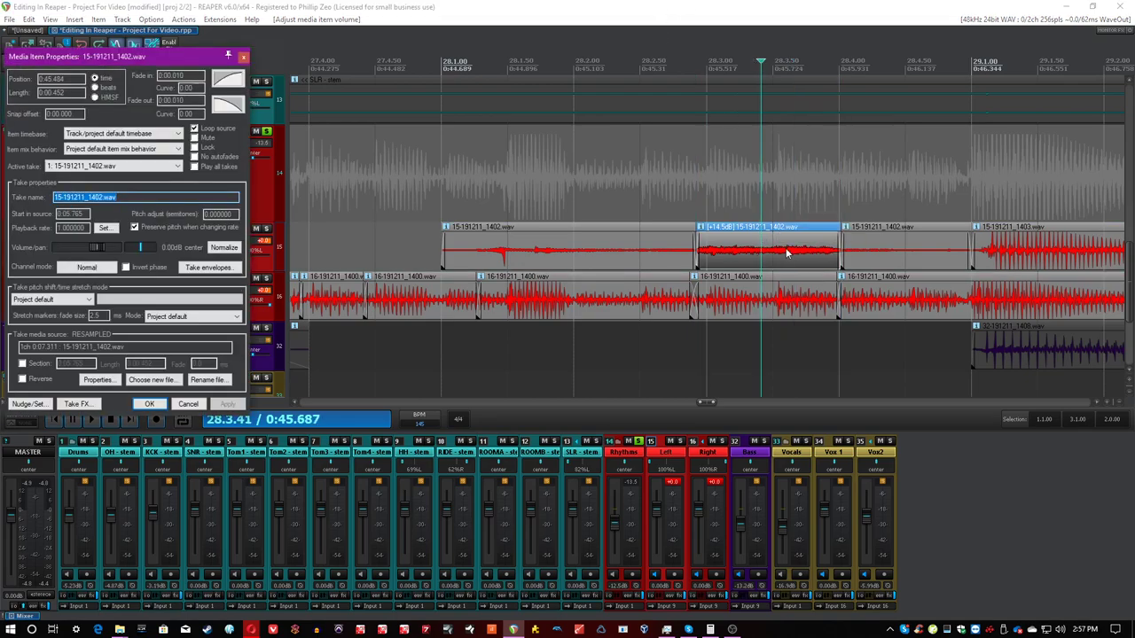
double_click(783, 233)
Save the project and close the media item properties of the isolated Left piece
key(ctrl+s)
click(243, 57)
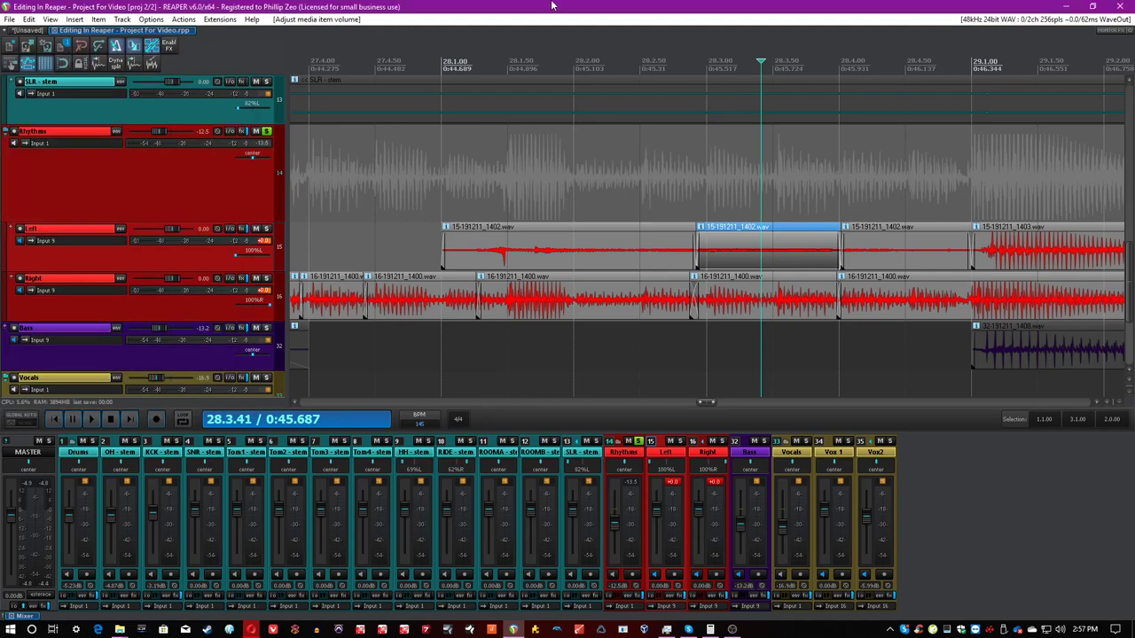
scroll(563, 129, down, 3)
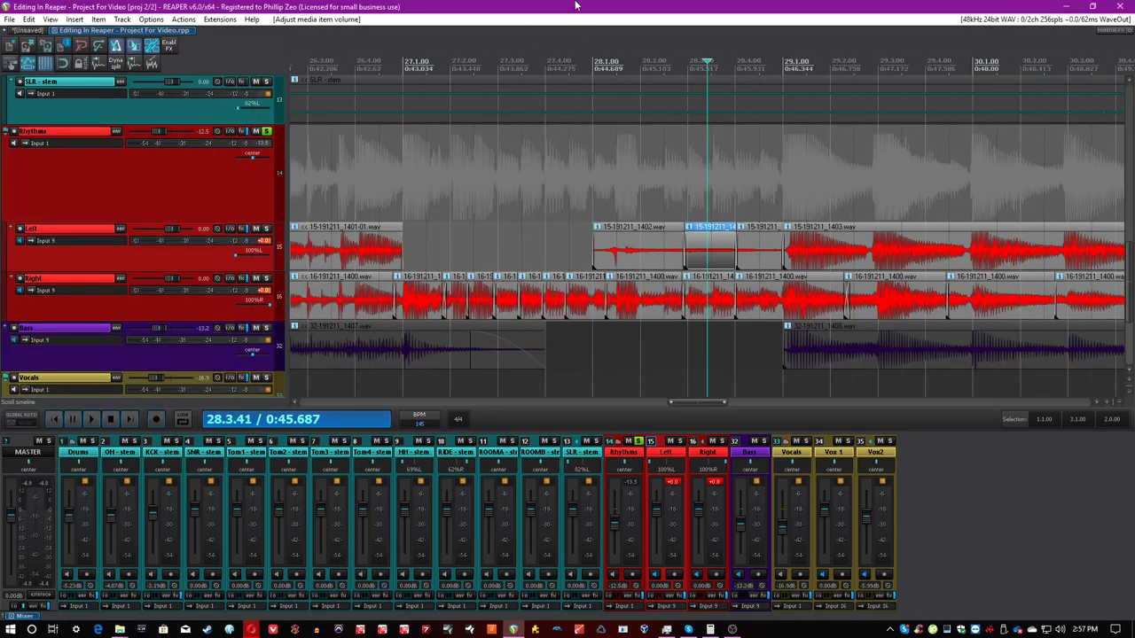
Play the rhythm guitars around 29.1.00 and compare the Left item's hits with the Right track and the grid
scroll(702, 158, down, 3)
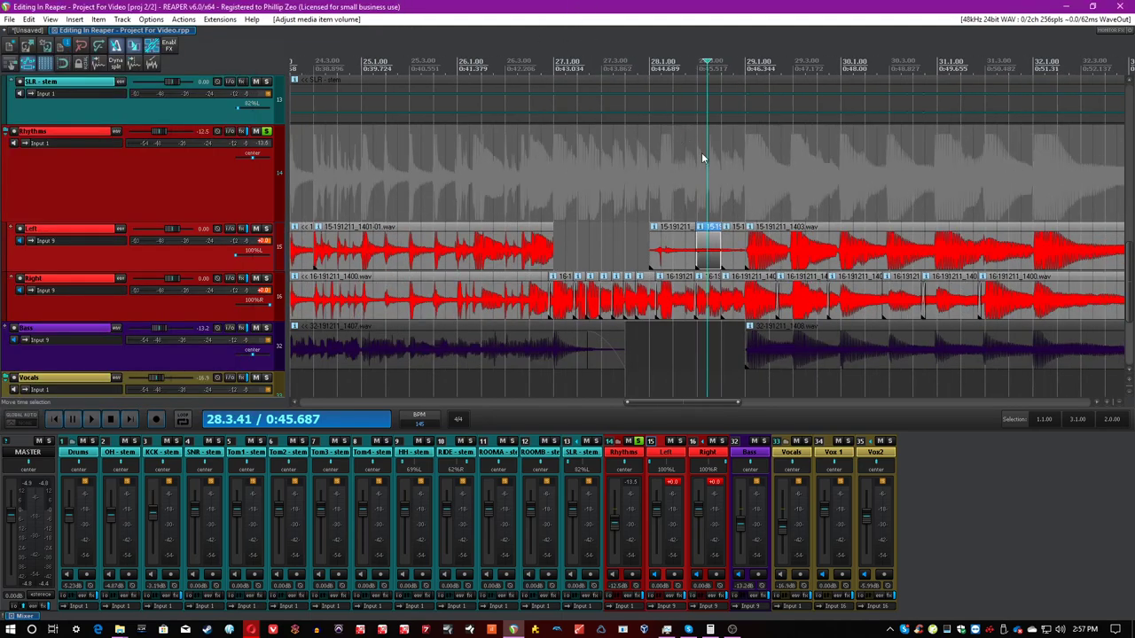
click(752, 259)
scroll(752, 258, up, 6)
click(630, 253)
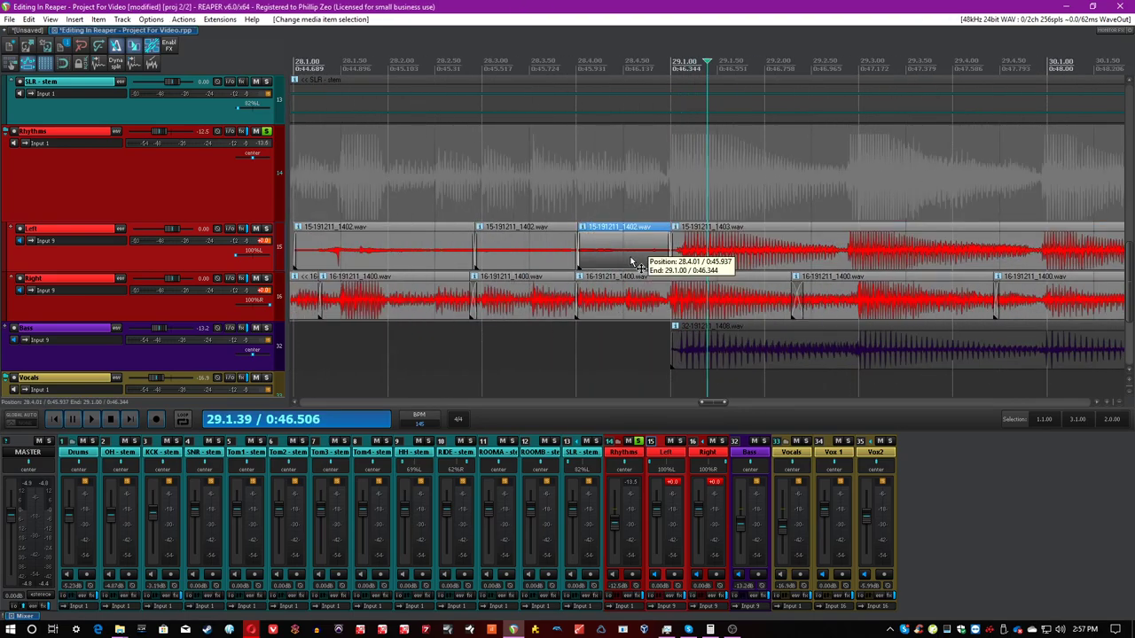
key(space)
scroll(836, 261, up, 1)
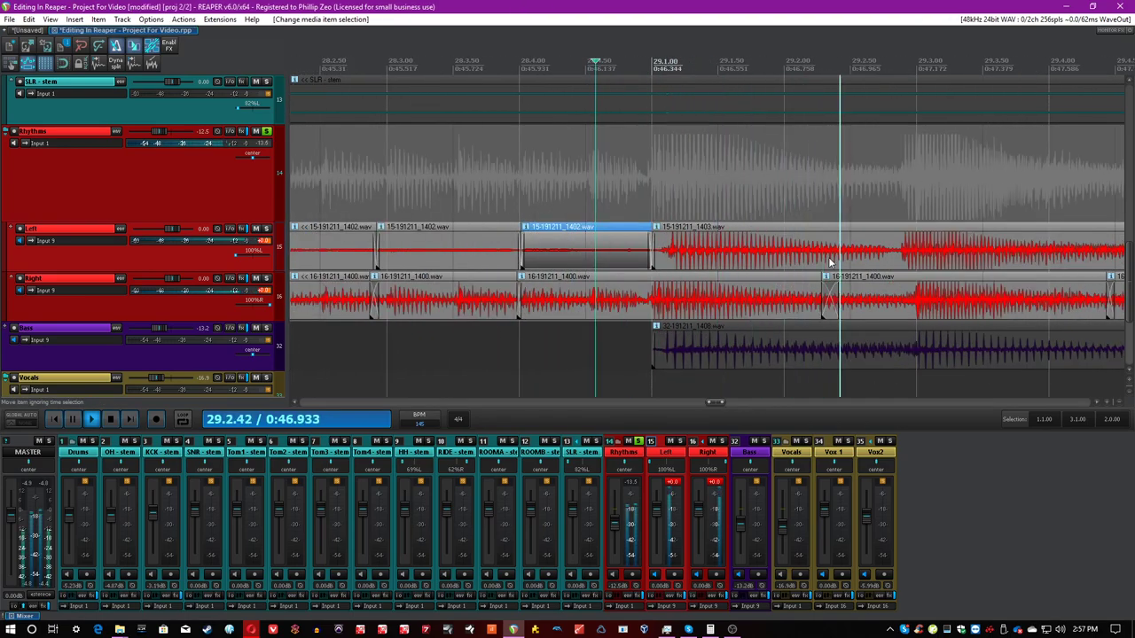
scroll(829, 260, up, 1)
scroll(822, 260, down, 1)
key(space)
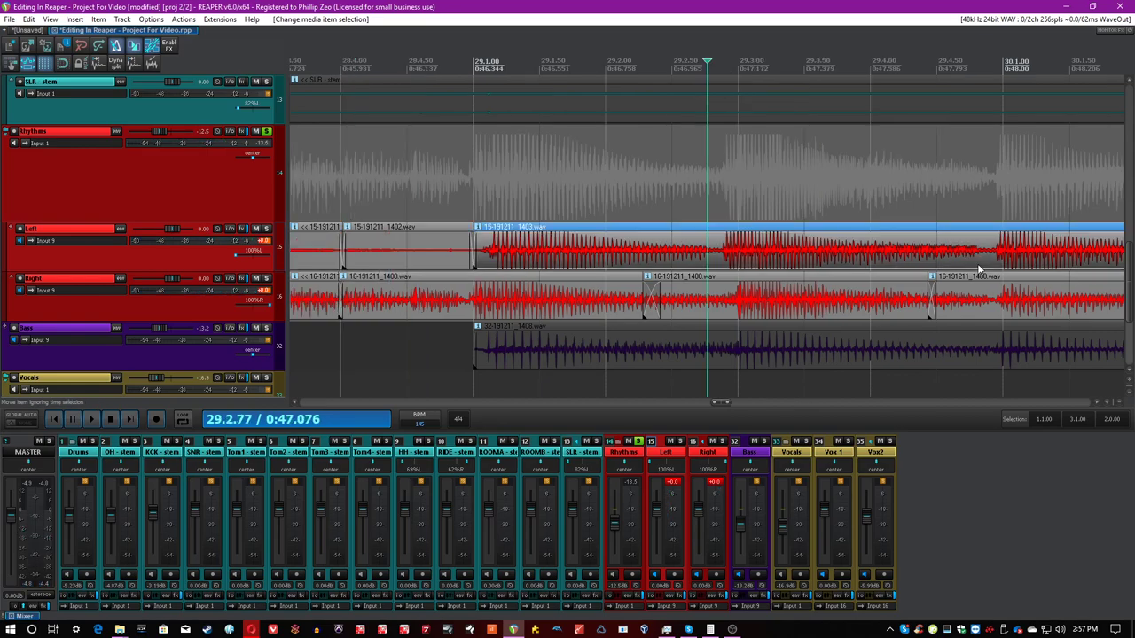
Split the Left item 15-191211_1403.wav at 29.4.86 and just before 29.3.00, shifting its second hit onto 29.3.00
click(984, 263)
key(s)
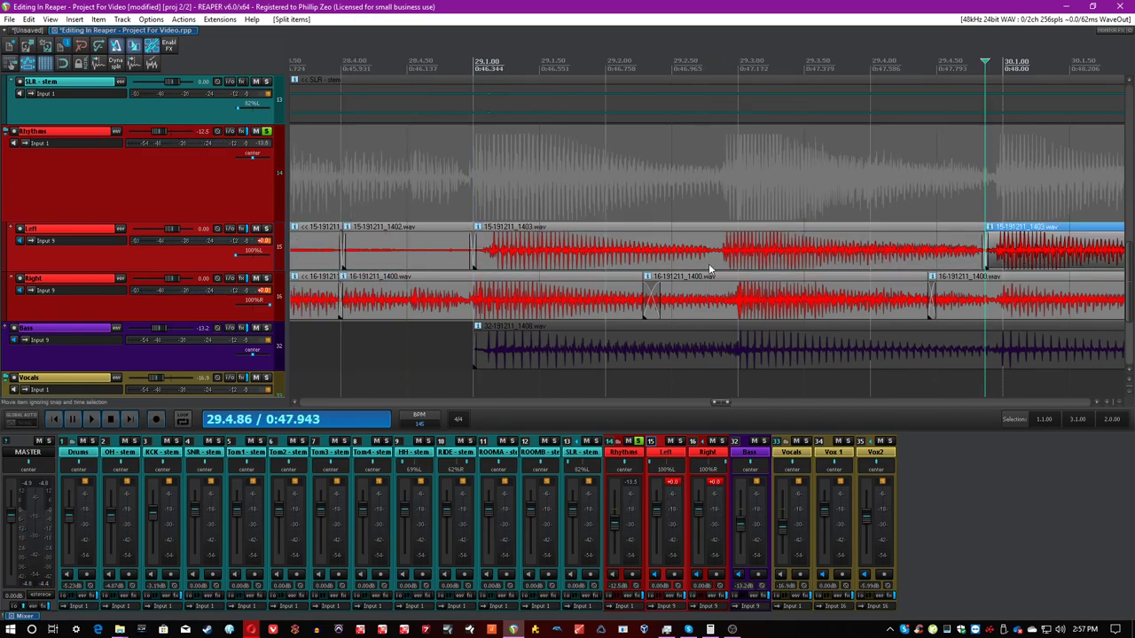
drag(756, 264, 766, 263)
click(726, 262)
key(s)
Move the first Left piece earlier so its hit lands on 29.1.00, close the gap before 29.3.00 and play it back
drag(663, 264, 634, 265)
drag(727, 259, 681, 265)
click(470, 175)
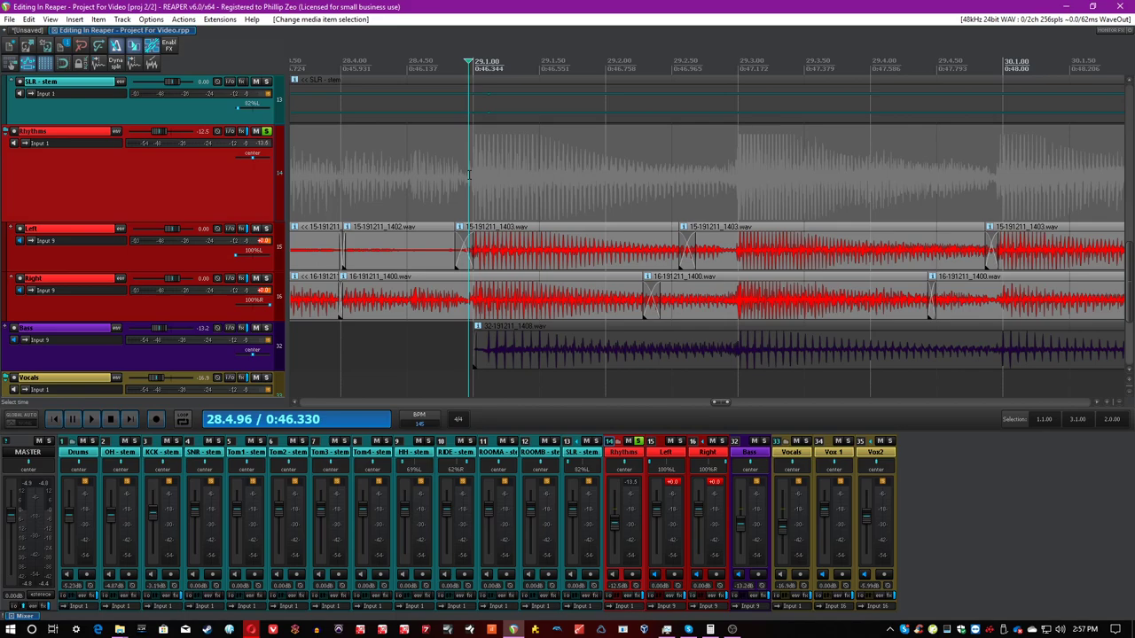
key(space)
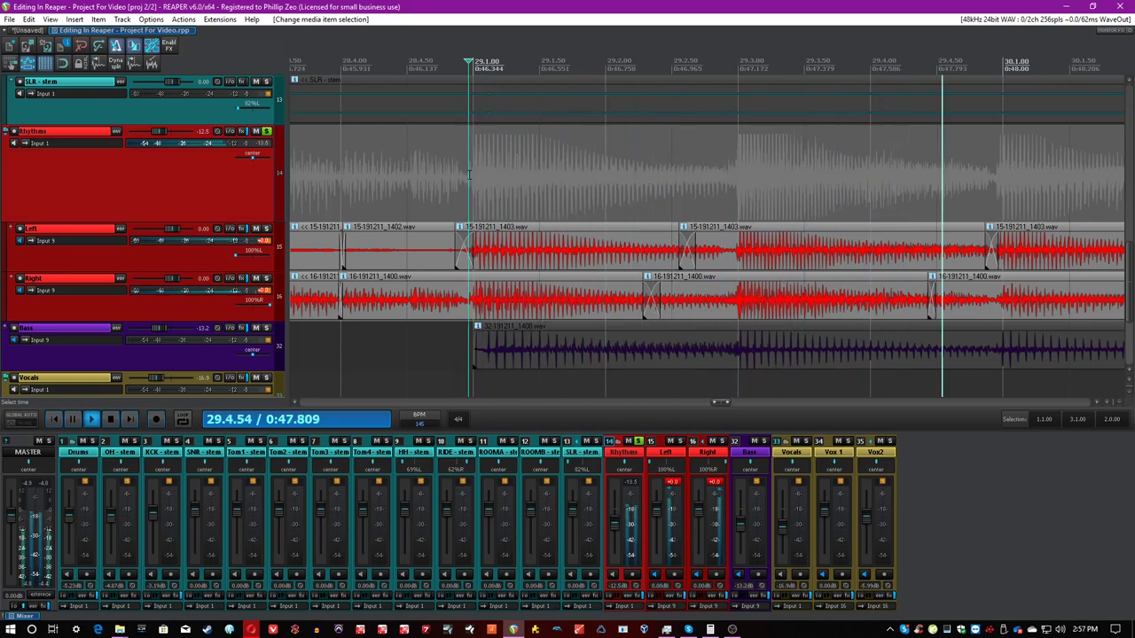
Split the next Left piece at 30.4.77 and just before 30.3.00, and move the isolated middle piece slightly later
click(873, 257)
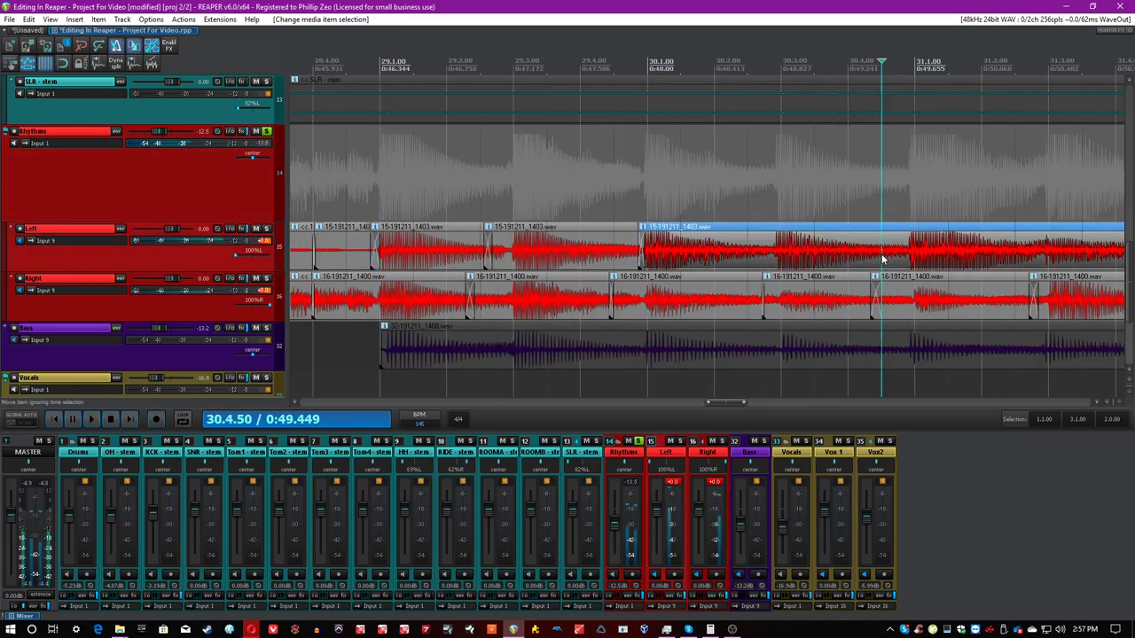
key(s)
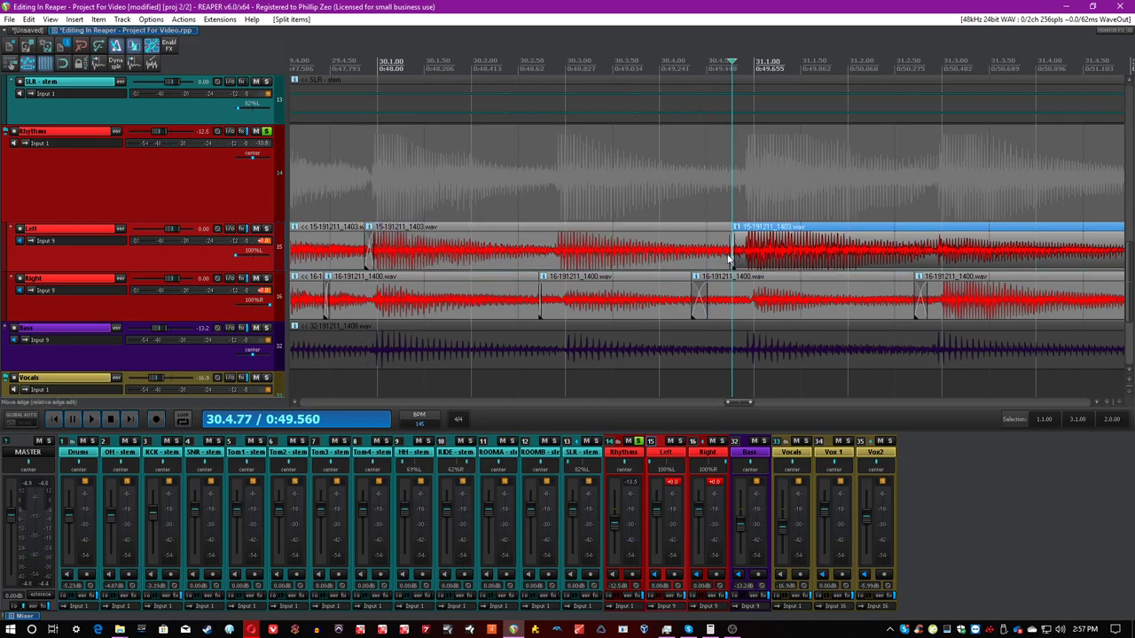
click(541, 257)
key(s)
drag(613, 255, 623, 256)
Delete the Left piece just before 10.1.00 and extend the preceding item 15-191211_1357.wav to 9.4.97
scroll(530, 242, down, 5)
click(443, 190)
scroll(620, 187, up, 4)
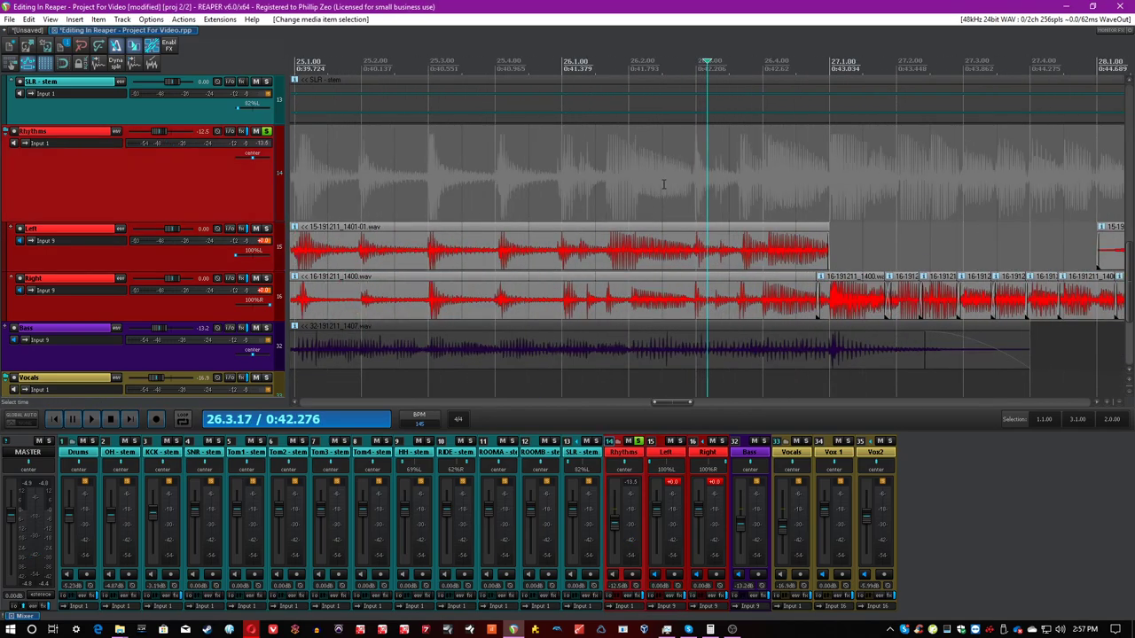
scroll(661, 189, down, 4)
scroll(659, 189, down, 3)
click(422, 202)
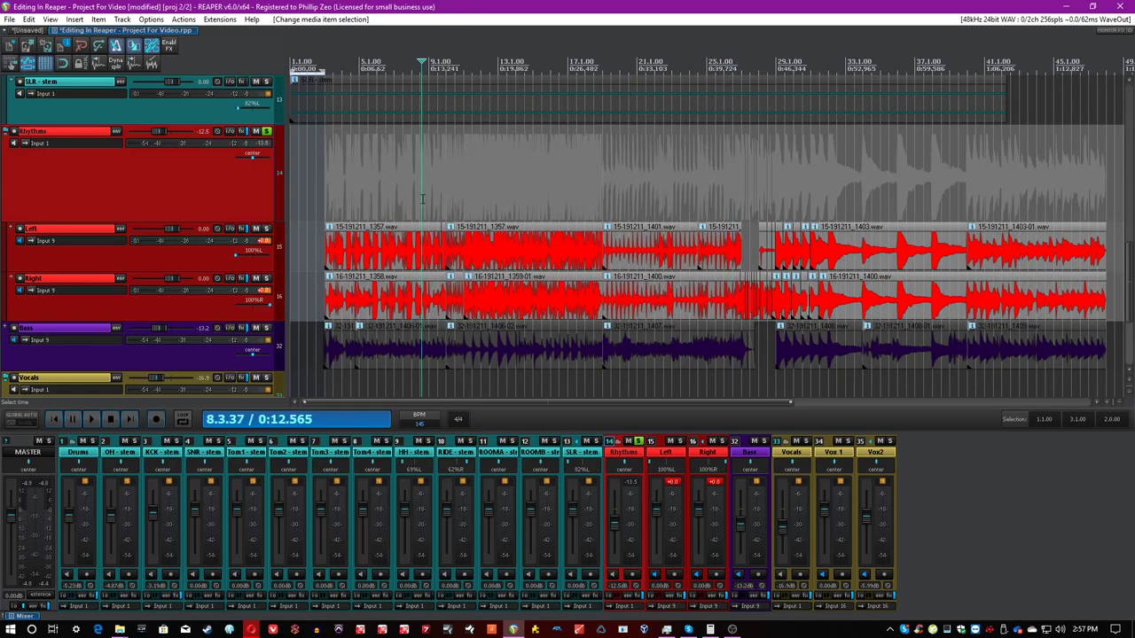
scroll(695, 199, up, 5)
drag(574, 260, 754, 262)
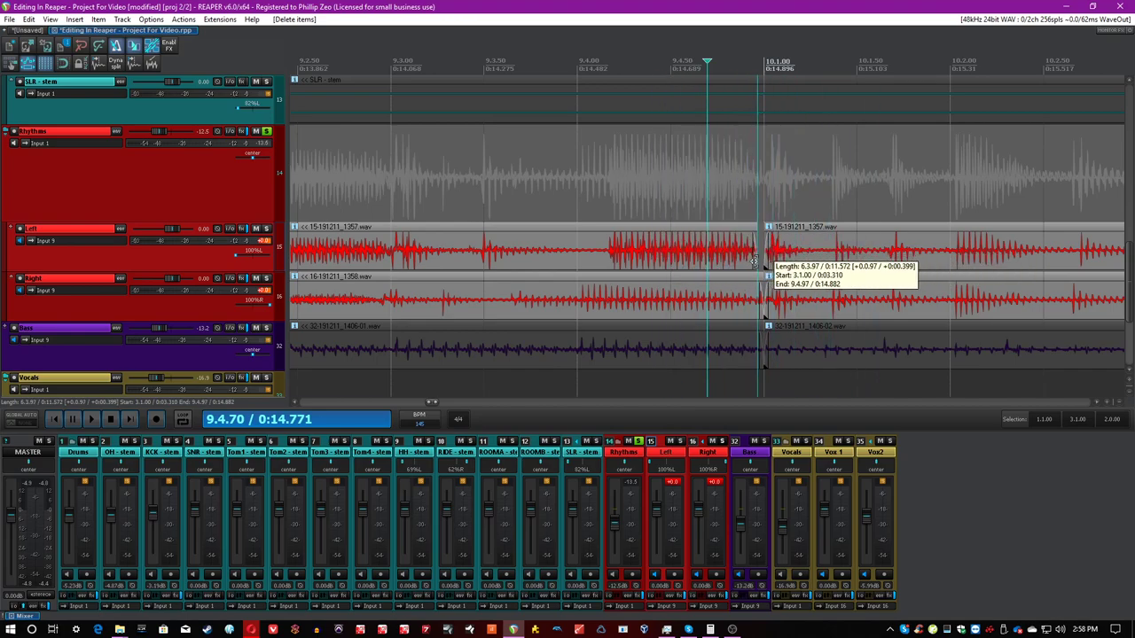
Split the Left item at 9.3.93, move the new piece's hit onto 9.4.00 with its end extended toward 10.1.00, and save
click(447, 195)
key(space)
key(space)
click(566, 263)
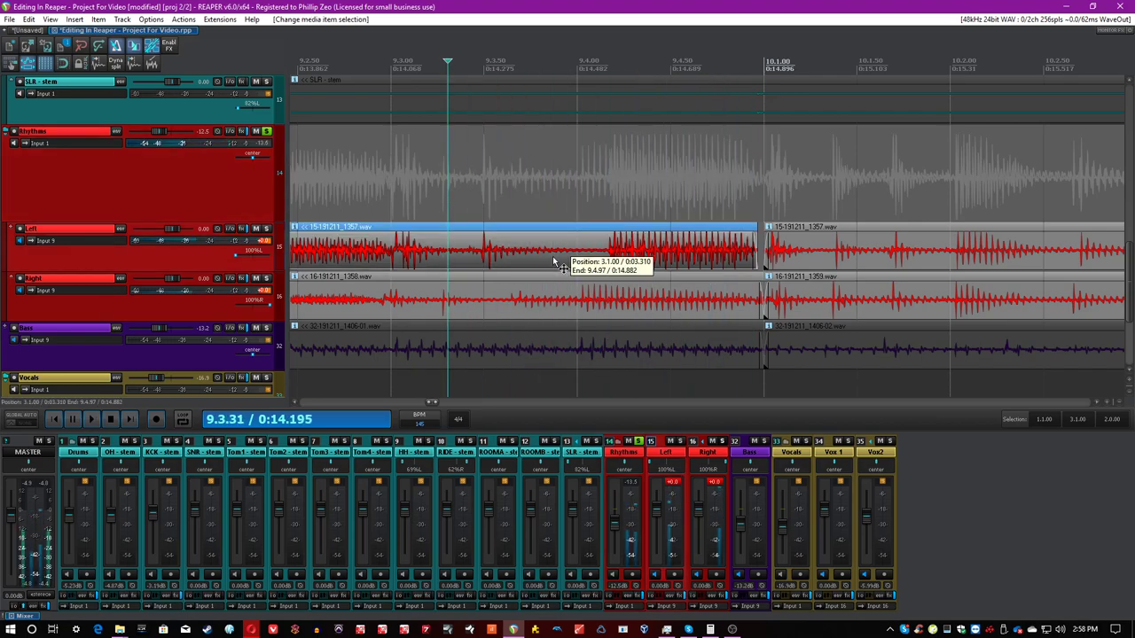
drag(653, 256, 623, 260)
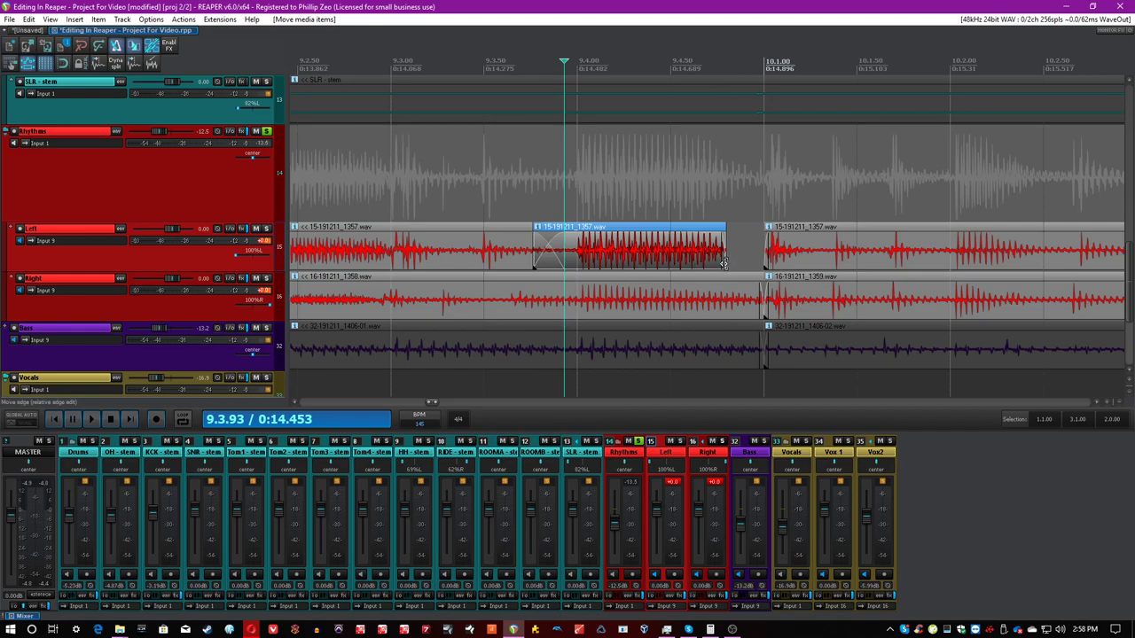
drag(723, 263, 773, 264)
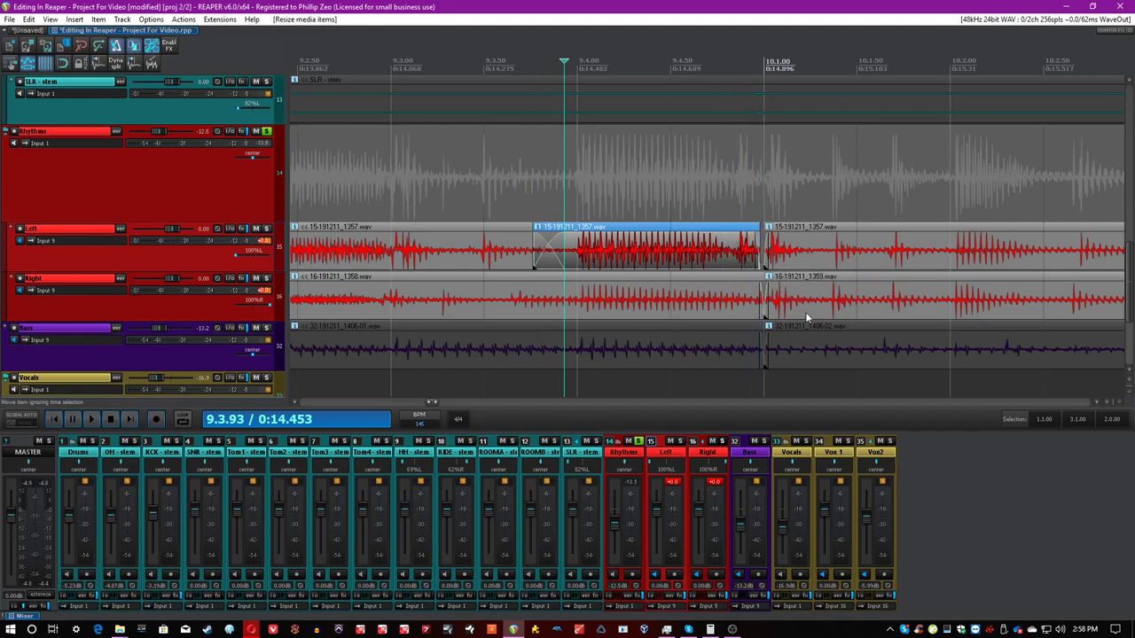
key(ctrl+s)
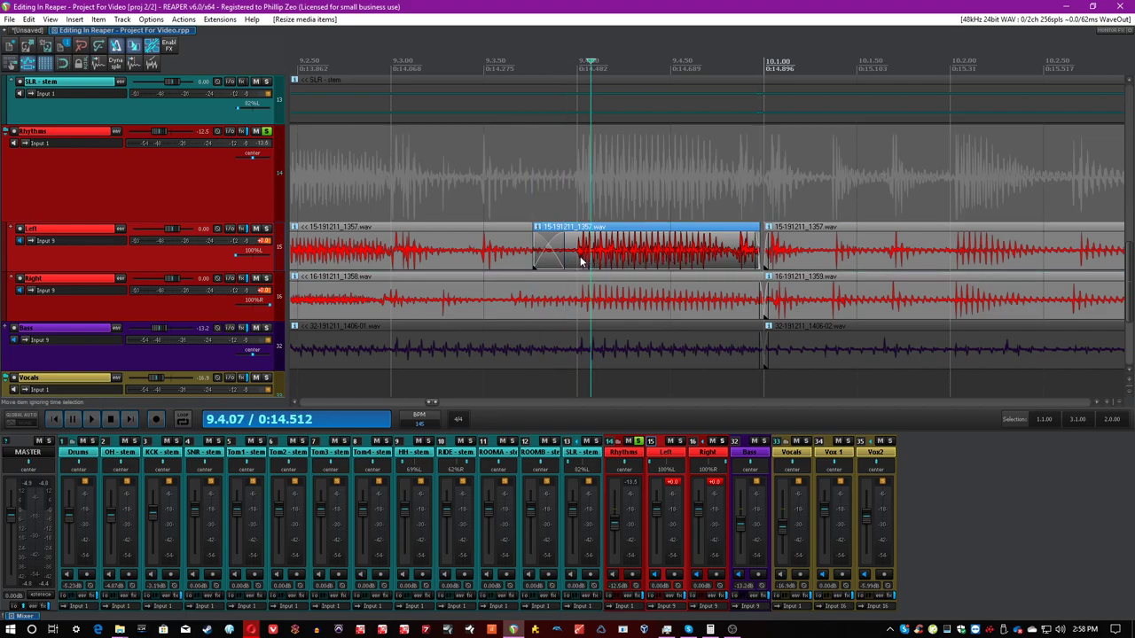
Add stretch markers to the moved Left piece at 9.4.00, 9.4.22 and 9.4.77
key(space)
key(shift+w)
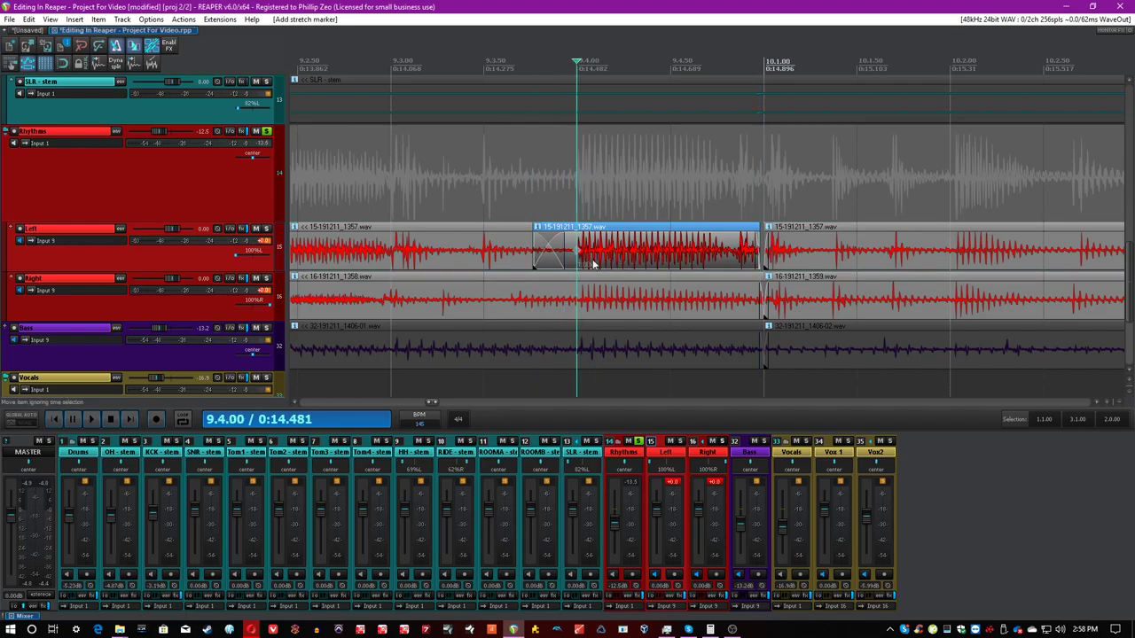
click(618, 254)
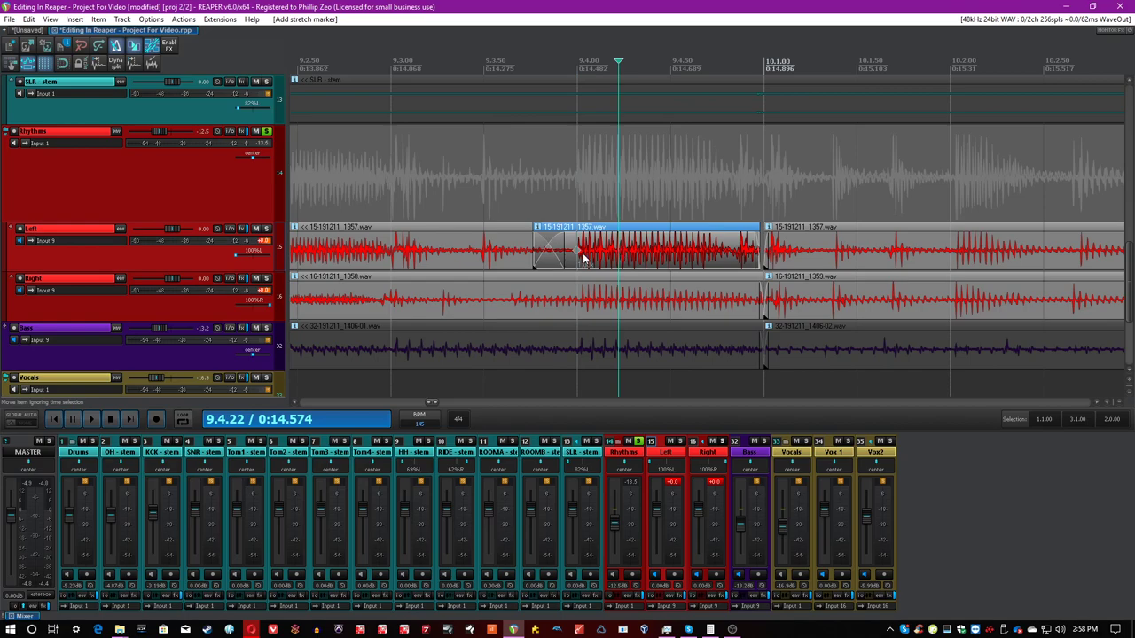
right_click(616, 257)
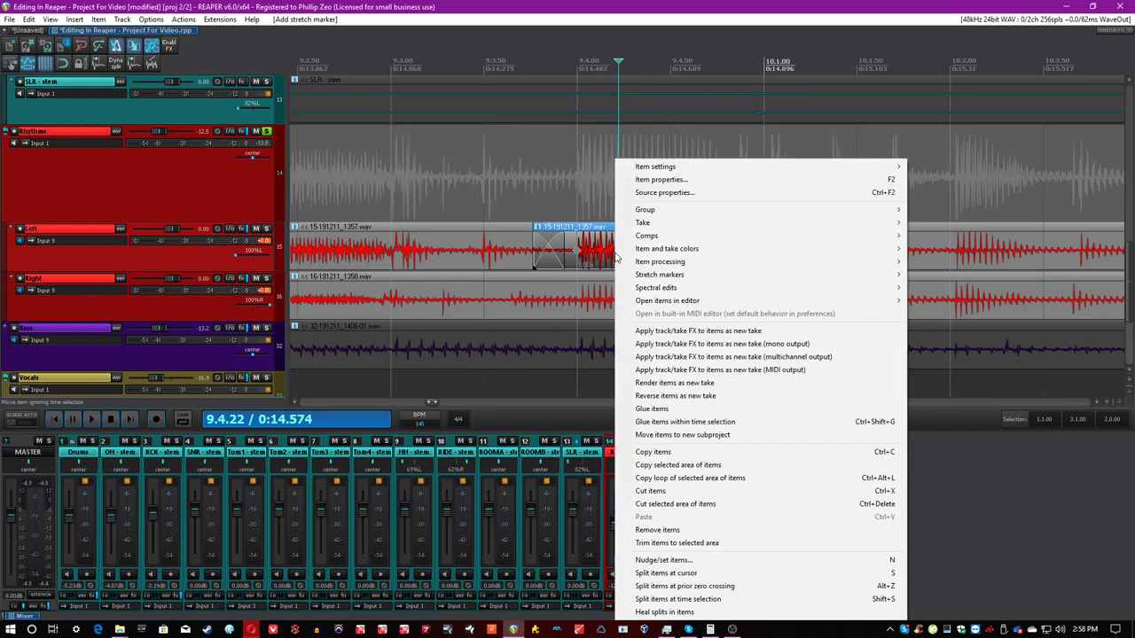
mouse_move(707, 281)
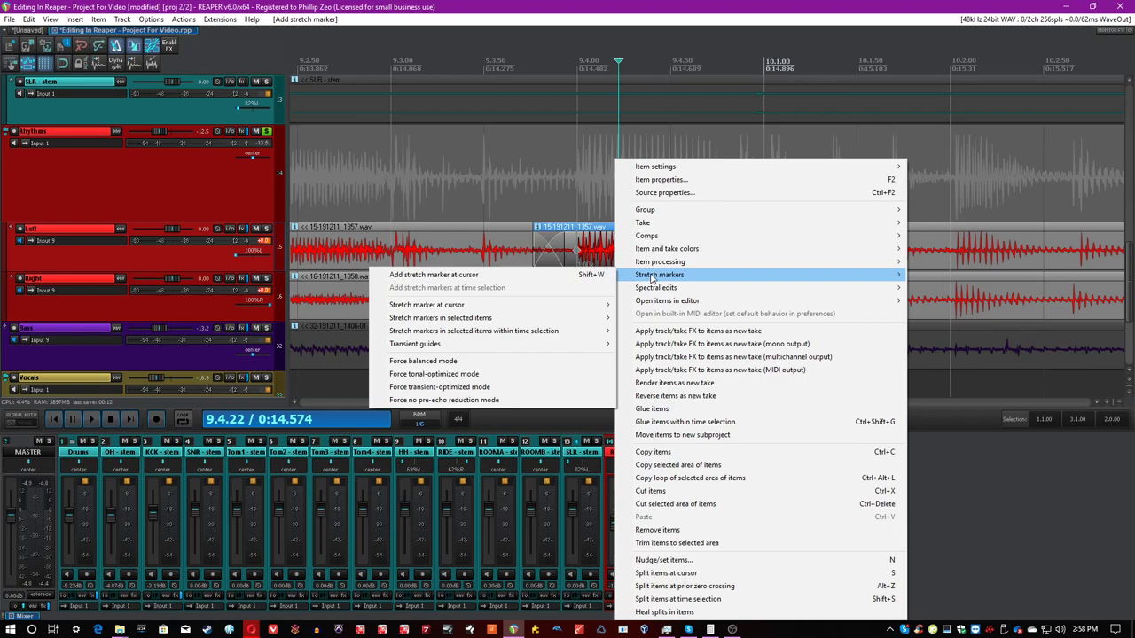
click(533, 276)
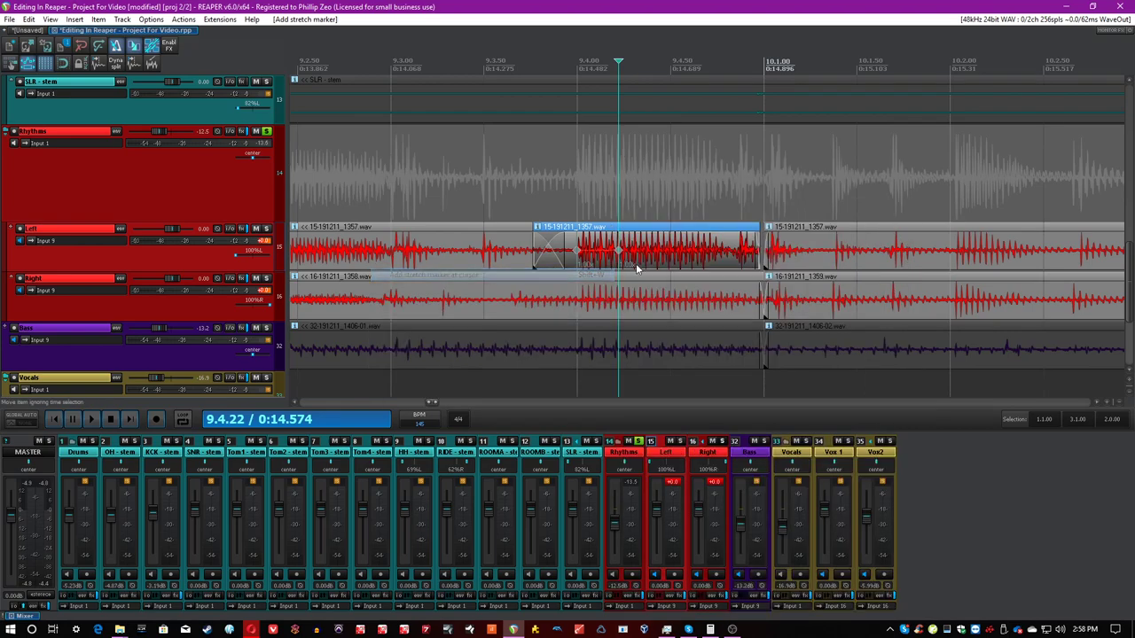
click(720, 256)
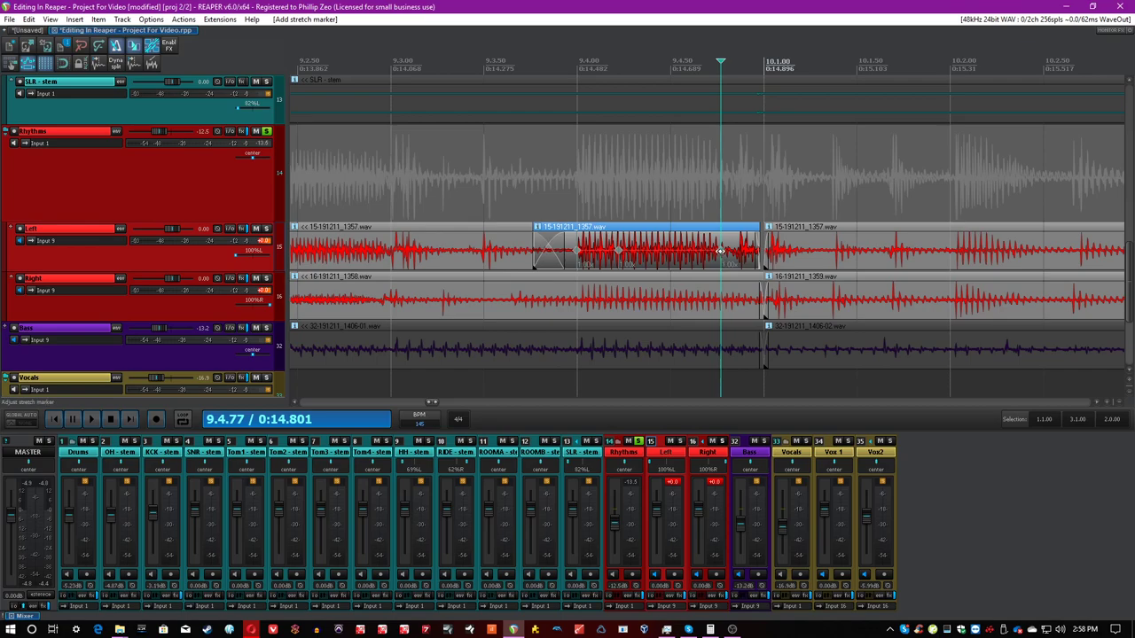
click(736, 257)
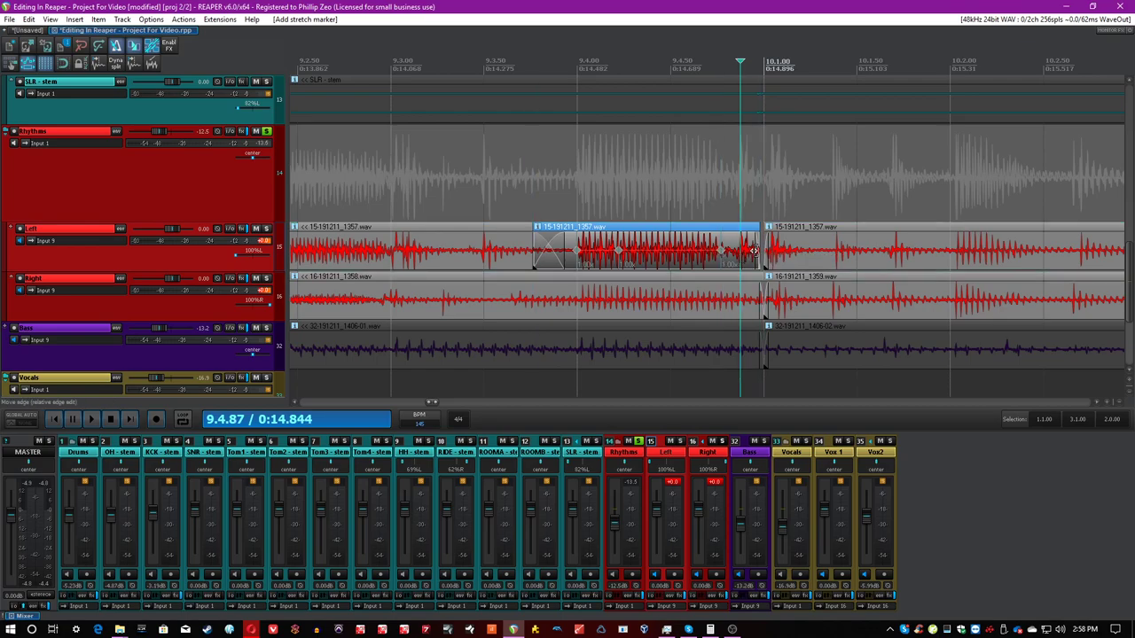
Stretch the Left piece's note out to 10.1.00 by shifting its later stretch markers, play it back and save the project
mouse_move(753, 251)
mouse_down()
mouse_move(727, 254)
mouse_move(767, 256)
mouse_up()
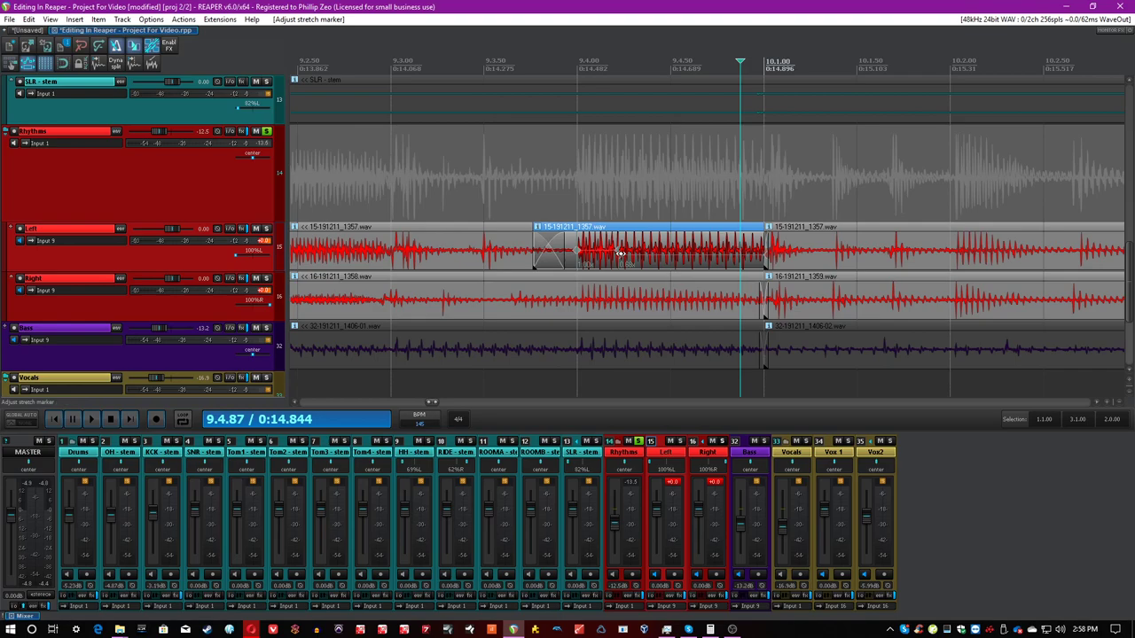
drag(621, 254, 636, 256)
click(413, 188)
key(space)
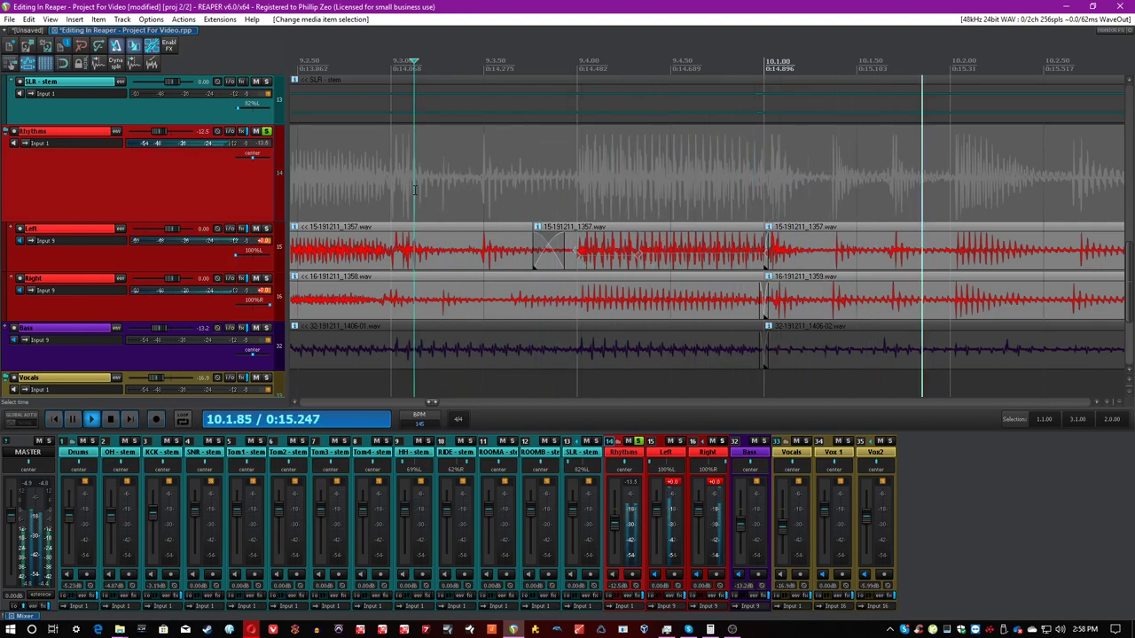
key(space)
key(ctrl+s)
scroll(443, 191, down, 2)
scroll(468, 189, down, 1)
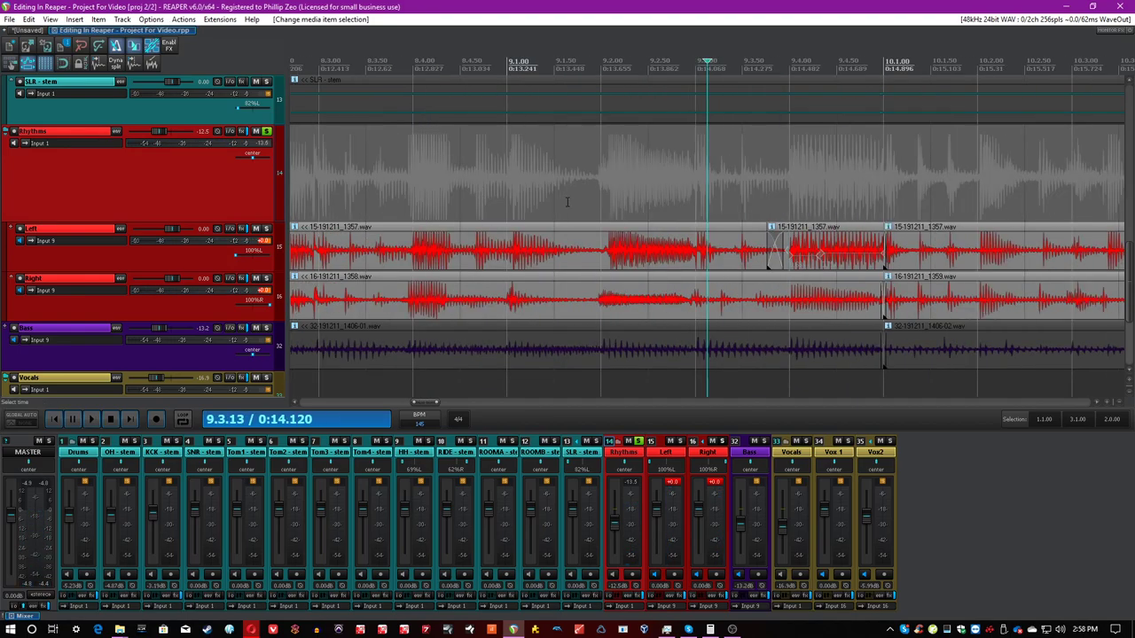
click(567, 202)
scroll(571, 205, up, 2)
scroll(718, 262, down, 1)
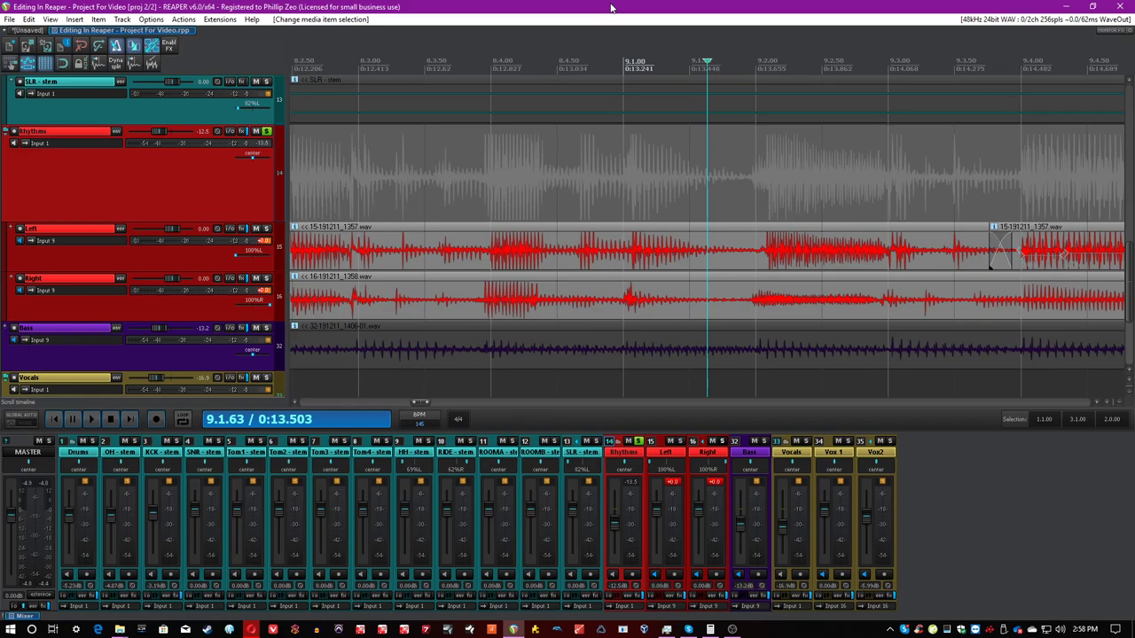
scroll(570, 54, down, 5)
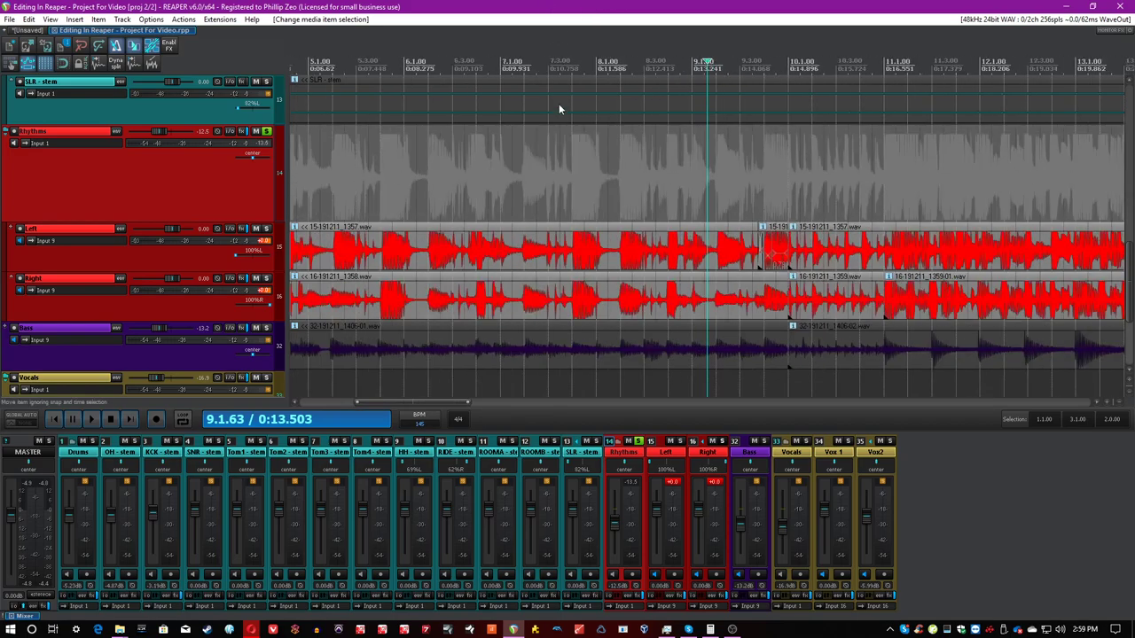
scroll(560, 105, down, 2)
scroll(566, 70, up, 1)
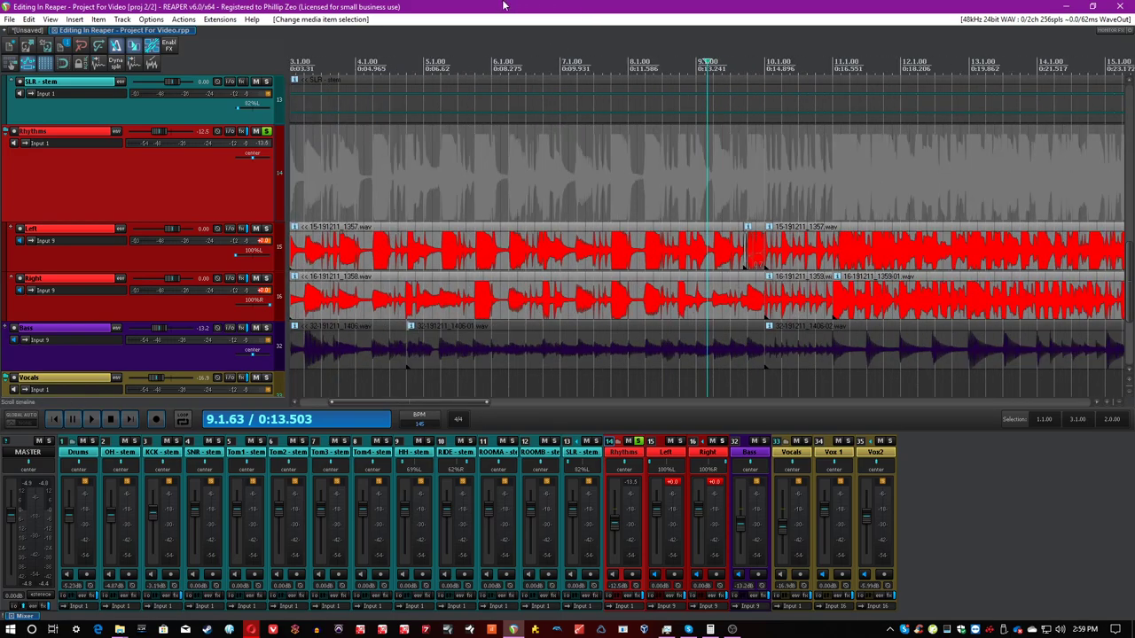
Split the Left item 15-191211_1357.wav at 9.1.93 and 9.2.96 to isolate the late note
click(717, 250)
scroll(717, 249, up, 5)
click(658, 205)
click(686, 263)
scroll(687, 263, up, 1)
key(s)
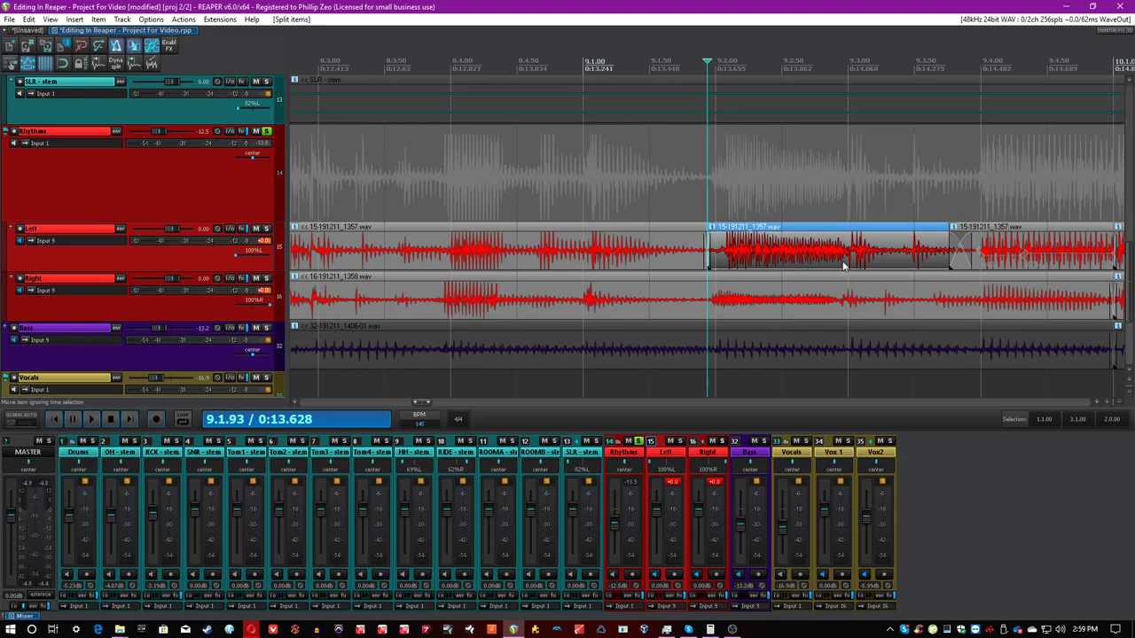
key(space)
key(s)
Move the isolated Left note earlier onto 9.2.00, extend the following piece back over the gap and save the project
mouse_move(835, 259)
mouse_down()
mouse_move(824, 259)
mouse_move(844, 259)
mouse_up()
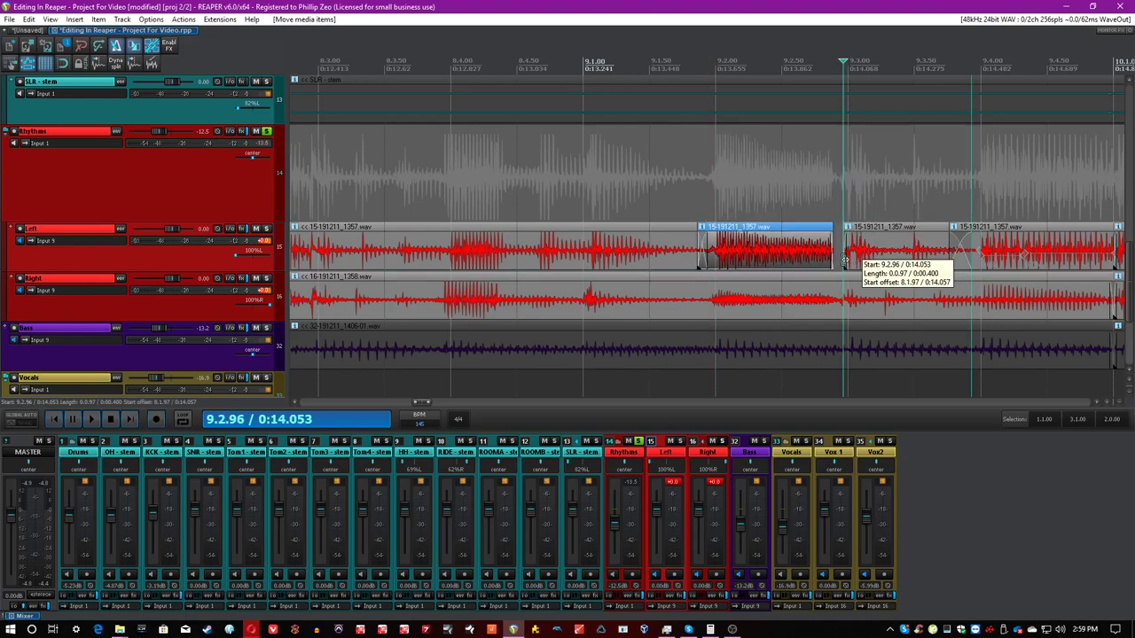
drag(844, 260, 824, 260)
key(ctrl+s)
Play the rhythm guitars from 9.1.00 to check the edits, and examine the Left item's timing after 11.1.00
click(640, 213)
scroll(638, 212, up, 2)
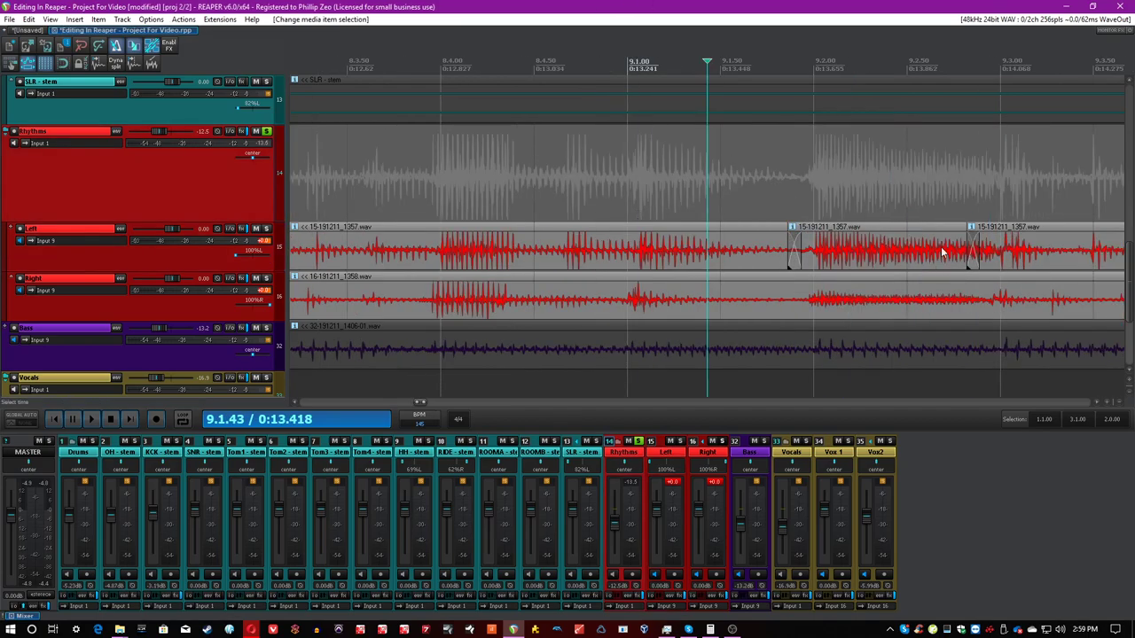
click(628, 172)
key(space)
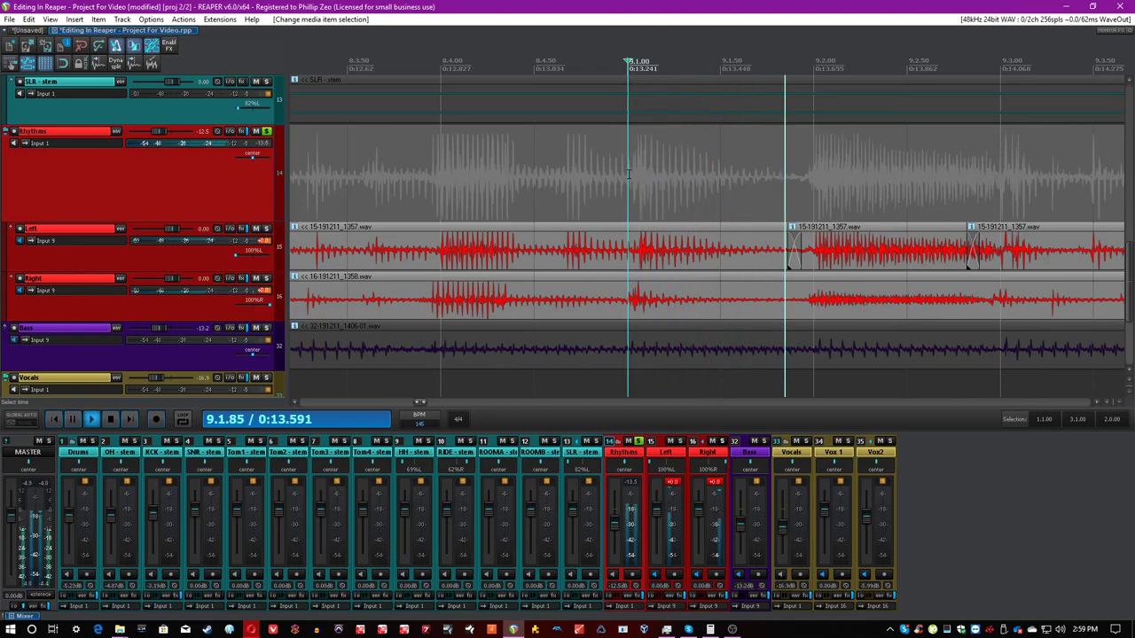
scroll(908, 214, down, 3)
scroll(907, 213, down, 2)
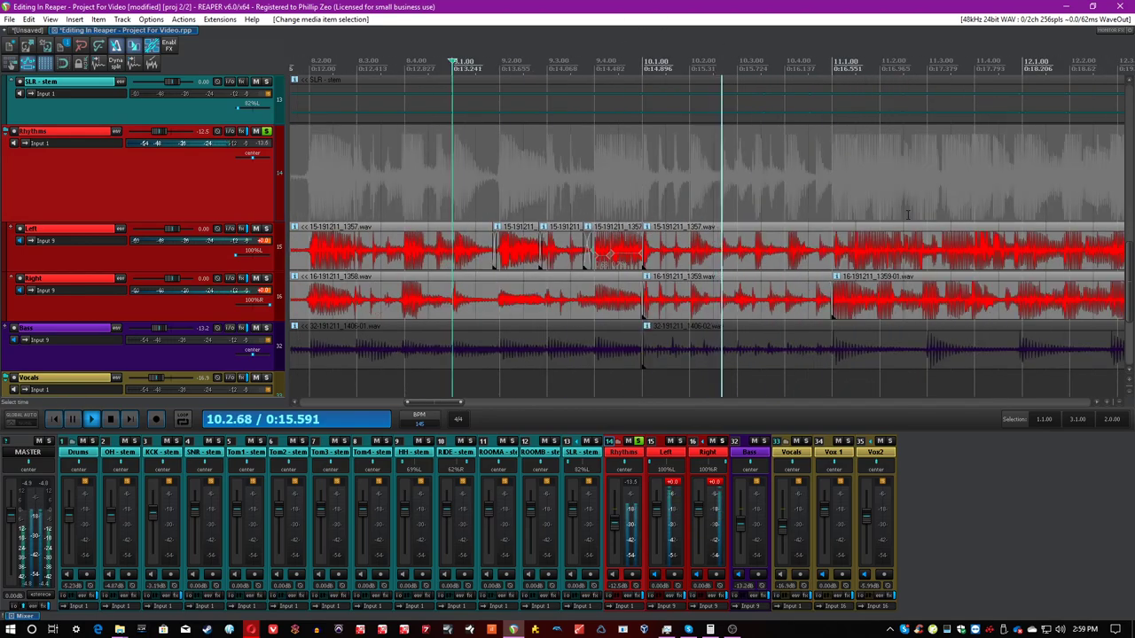
click(877, 257)
scroll(877, 257, up, 3)
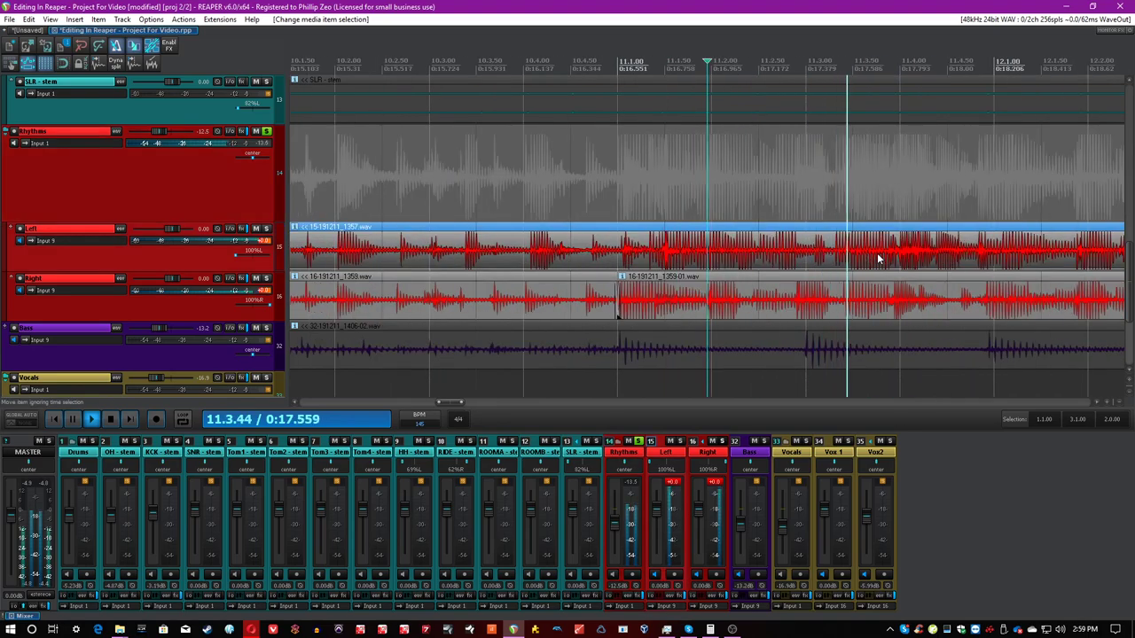
Play the rhythm guitars on through bar 12 to check the Left timing, stop playback and save the project
scroll(924, 263, down, 3)
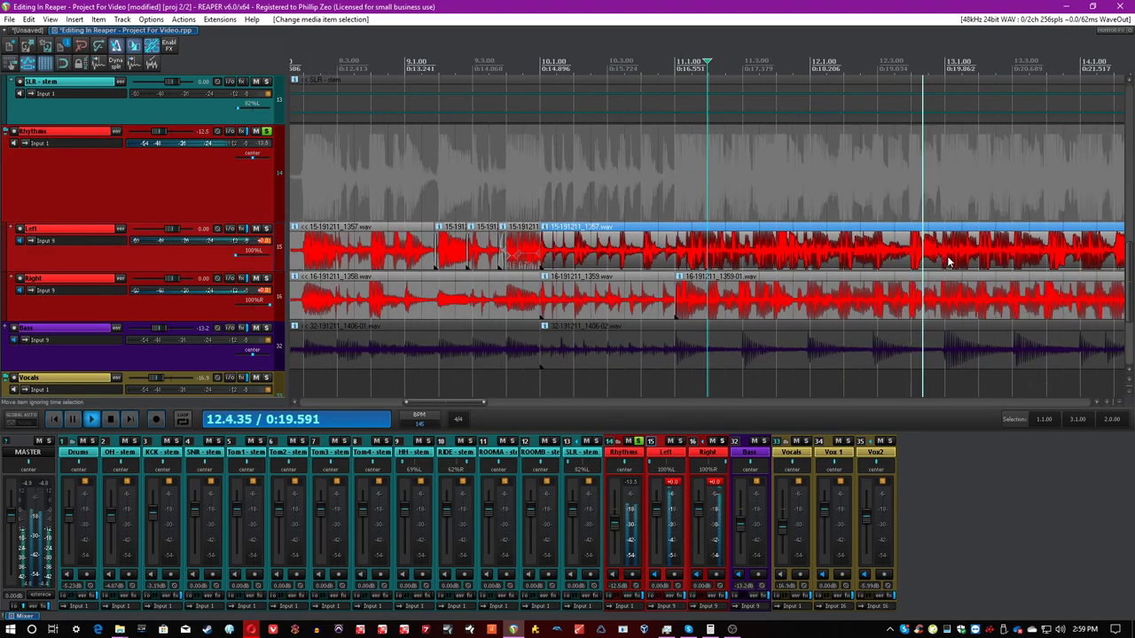
click(1011, 253)
scroll(1011, 253, up, 2)
key(space)
scroll(589, 257, down, 1)
key(ctrl+s)
scroll(577, 260, down, 1)
Split the Left item 15-191211_1357.wav at 11.1.00
click(560, 256)
scroll(561, 254, down, 2)
scroll(585, 255, up, 4)
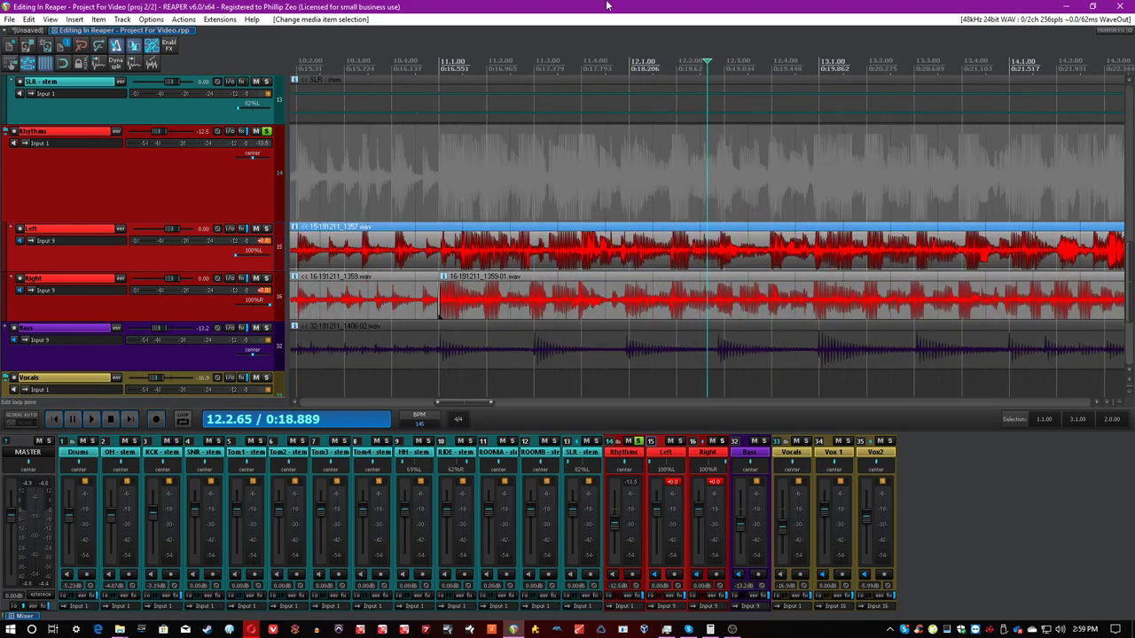
click(468, 245)
scroll(471, 245, up, 4)
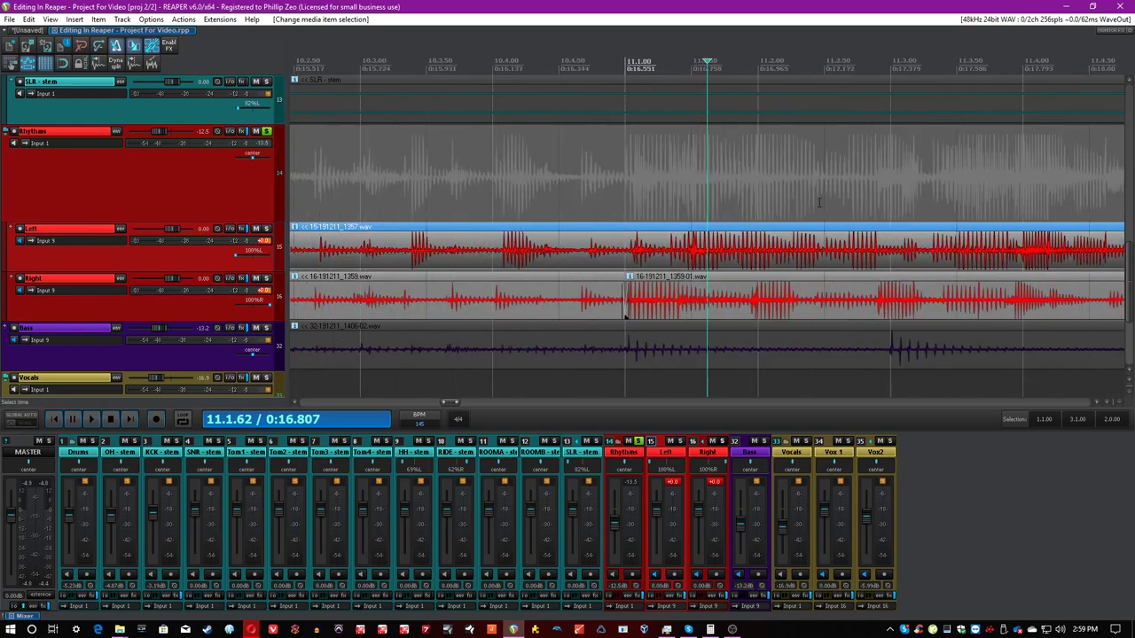
click(623, 262)
key(s)
click(804, 255)
scroll(803, 253, down, 4)
Increase the heights of the Left and Right tracks to see their waveforms in more detail
drag(205, 271, 206, 292)
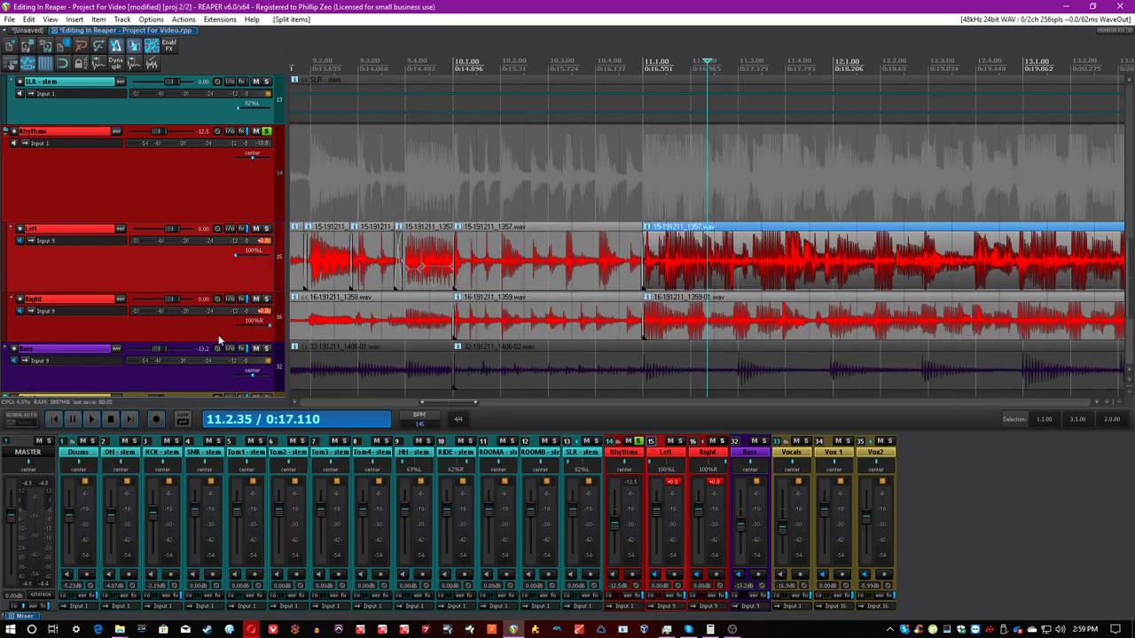
drag(206, 340, 206, 368)
click(734, 266)
scroll(980, 273, up, 4)
scroll(980, 273, down, 4)
Split the Right item 16-191211_1359-01.wav around 14.4.00 and shift the isolated pieces to line their hits up with the grid
click(892, 354)
key(s)
scroll(794, 358, up, 3)
drag(786, 358, 793, 358)
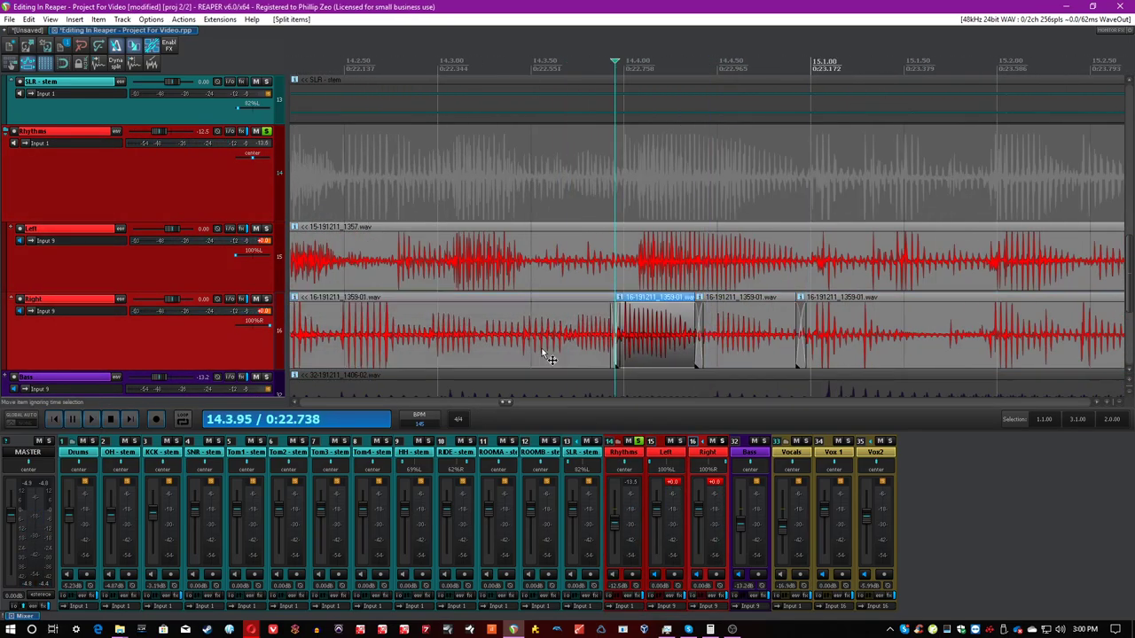
drag(550, 350, 706, 355)
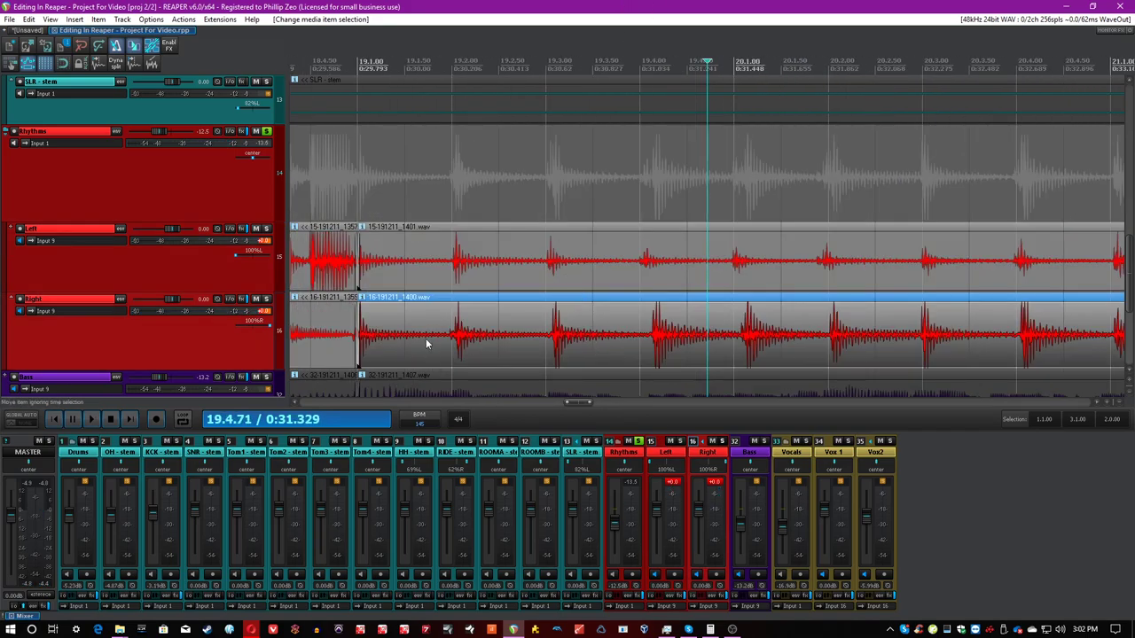
Split the Right item 16-191211_1400.wav at 19.2.76 and move the later part slightly earlier onto 19.3.00
click(524, 345)
key(s)
drag(620, 355, 612, 356)
scroll(691, 319, down, 8)
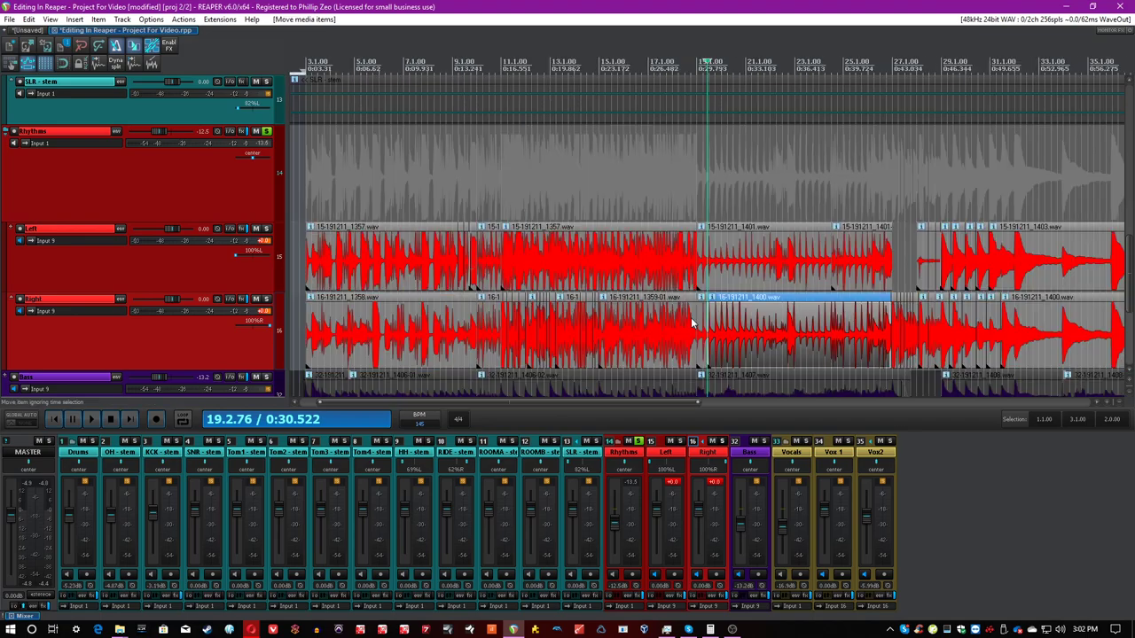
Examine where the shifted Right item meets the pieces at 27.1.00, and compare the Left and Right hits after 19.1.00
click(877, 348)
scroll(877, 348, up, 2)
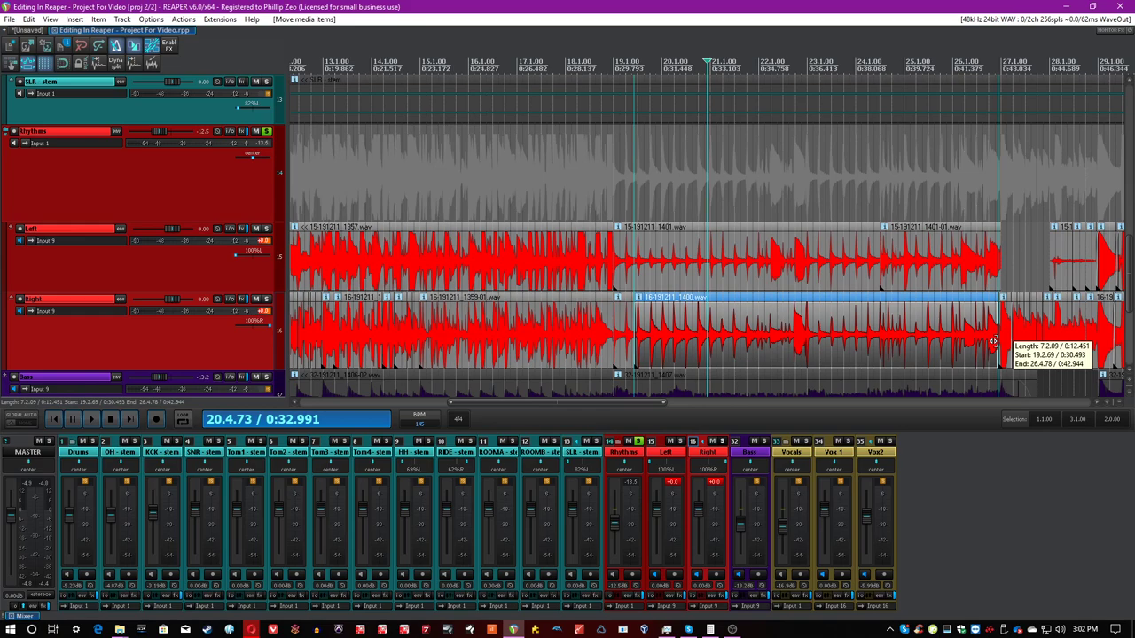
click(992, 341)
scroll(993, 342, up, 2)
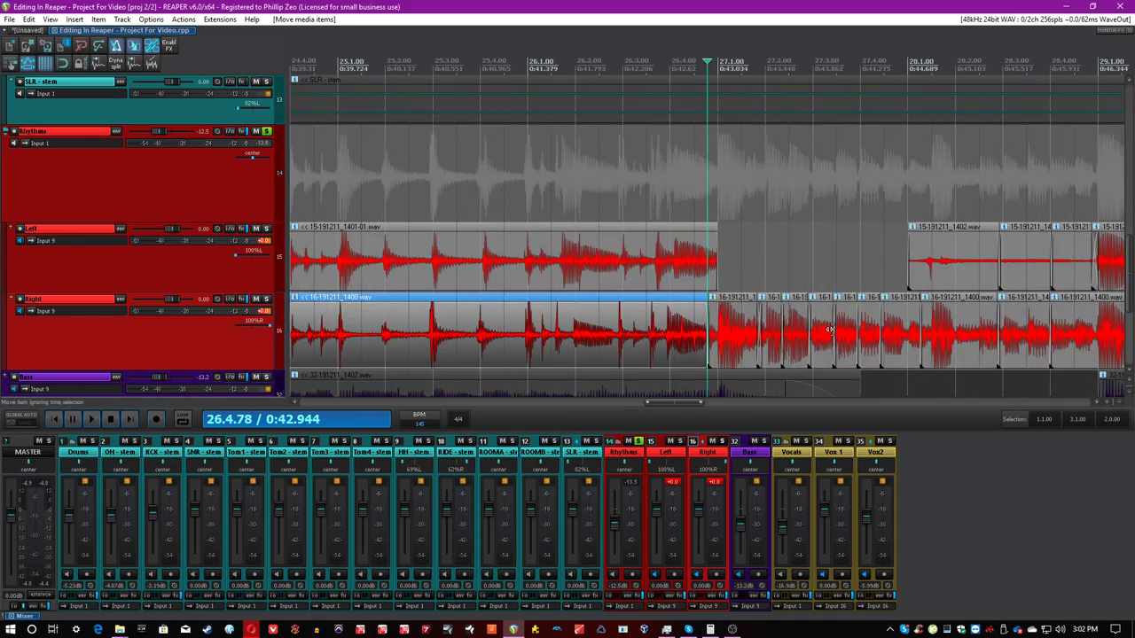
scroll(586, 329, down, 2)
click(378, 339)
scroll(373, 341, up, 3)
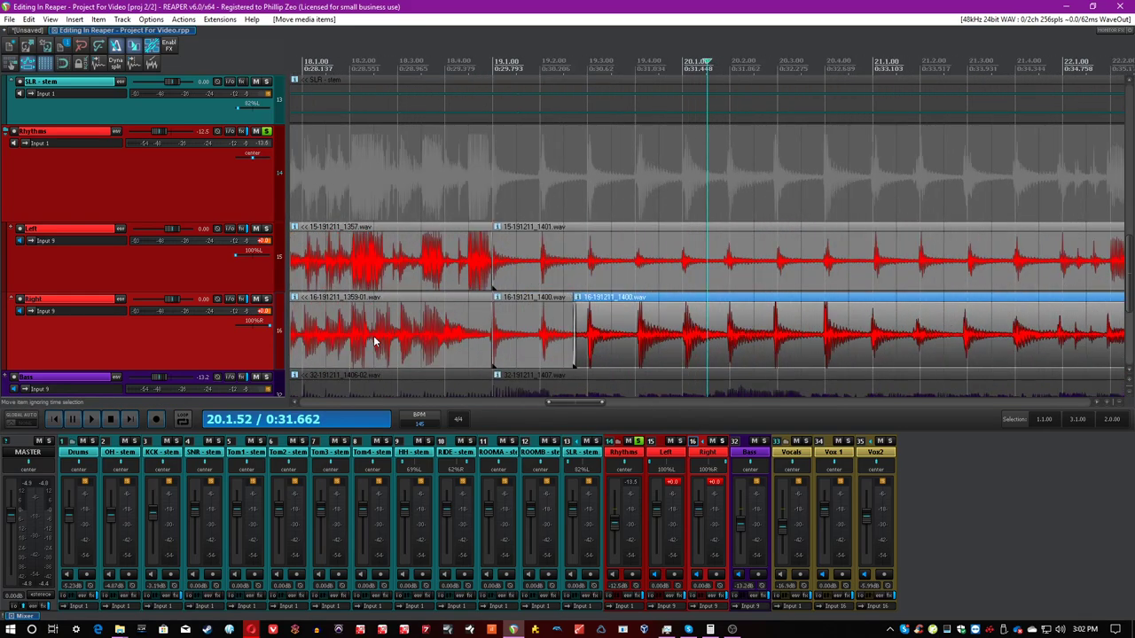
Split the Right item 16-191211_1400.wav again beyond 19.3.00 and adjust the later part to the grid
click(618, 330)
scroll(618, 332, up, 2)
click(724, 344)
key(s)
drag(765, 343, 709, 350)
click(760, 348)
Separate the Right hits around 20.1.00 and 20.2.00 with further splits, align them and overlap the edges to close the gaps
scroll(674, 347, up, 3)
click(771, 347)
key(s)
click(936, 340)
scroll(895, 349, down, 2)
key(s)
click(853, 347)
key(s)
drag(896, 347, 841, 349)
Split the Right item before the 20.4.00 hit and at further hits up to 23.4.00, aligning the pieces to the grid
click(976, 335)
scroll(904, 345, right, 3)
click(739, 340)
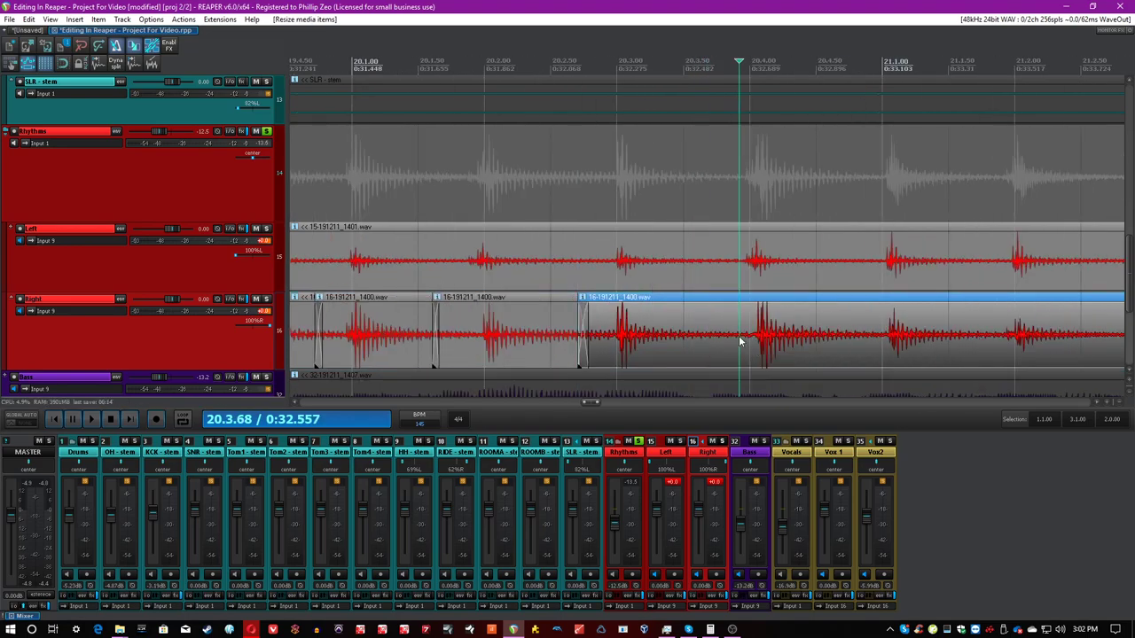
key(s)
scroll(842, 346, right, 3)
click(764, 345)
key(s)
click(858, 350)
click(962, 346)
click(707, 346)
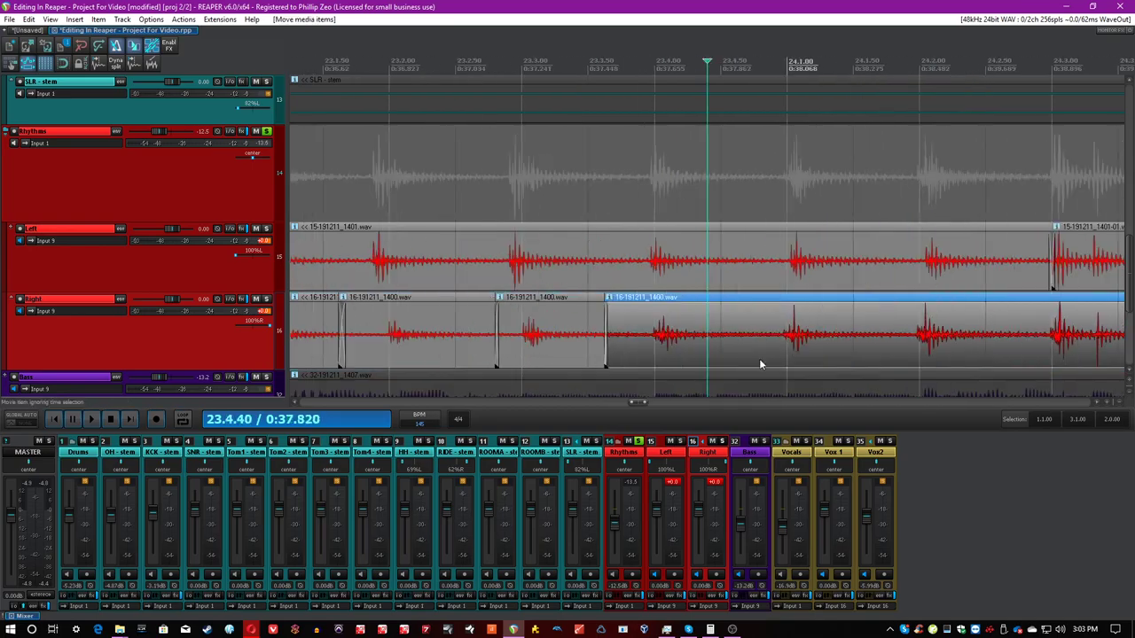
Split the Right item 16-191211_1400.wav again at hits beyond 24.1.00, playing the guitars to check their timing
scroll(908, 348, right, 4)
key(space)
click(707, 347)
key(s)
scroll(908, 346, right, 4)
key(space)
scroll(865, 352, right, 1)
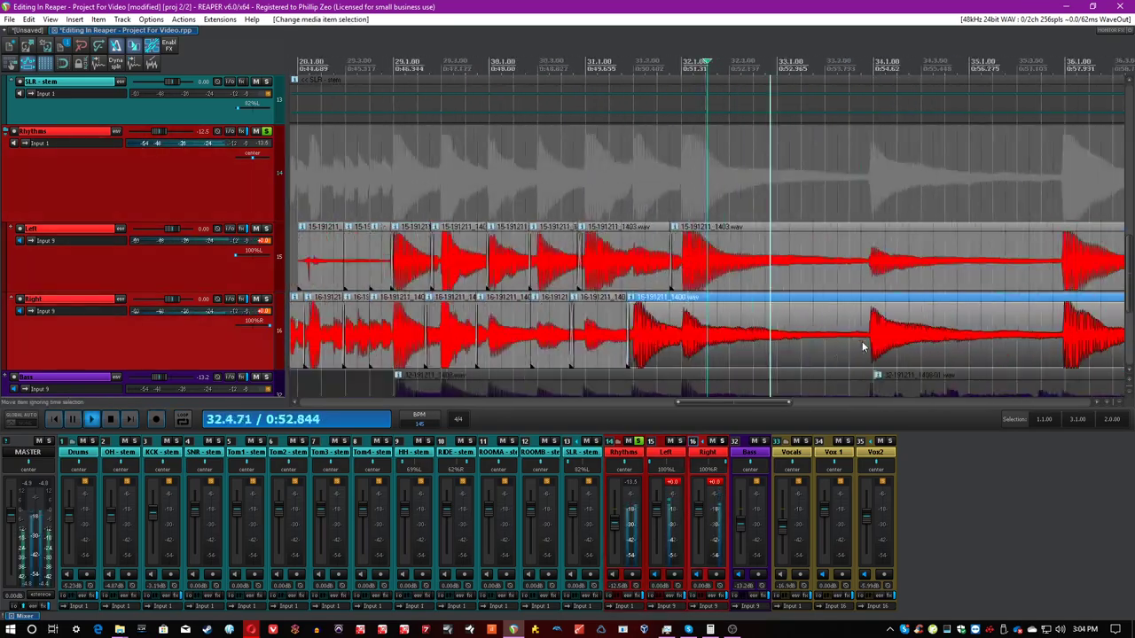
Isolate the 34.1.00 hit in the Left item 15-191211_1403.wav, move it onto the grid and extend its start over the gap
drag(638, 344, 579, 339)
click(600, 260)
key(s)
click(992, 265)
scroll(992, 265, down, 2)
drag(722, 270, 600, 269)
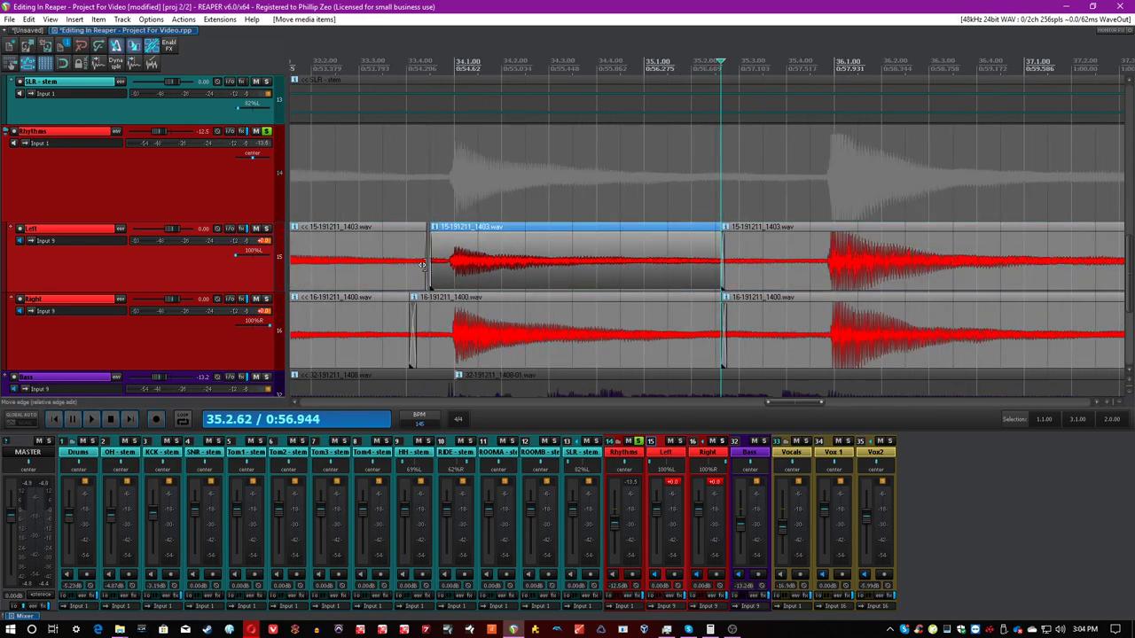
drag(429, 264, 411, 266)
Split the Left item 15-191211_1403.wav at 37.3.20 and nudge the piece with the 36.1.00 hit slightly later
click(866, 282)
scroll(865, 282, down, 3)
scroll(865, 282, up, 3)
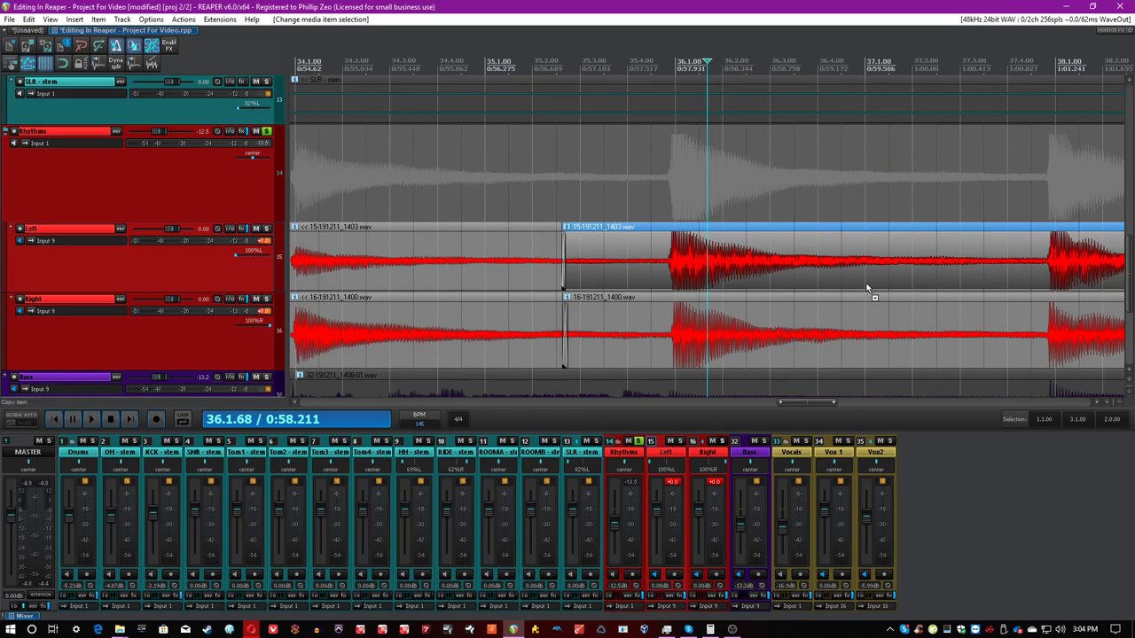
click(969, 280)
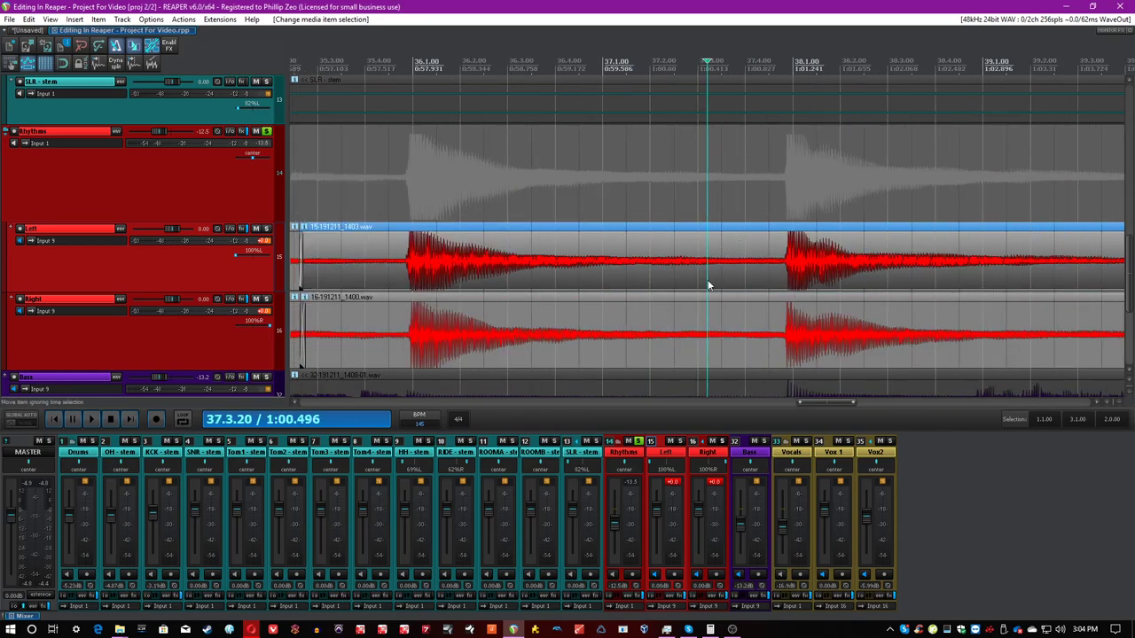
key(s)
drag(486, 274, 489, 274)
click(398, 269)
scroll(398, 268, up, 2)
drag(743, 328, 753, 333)
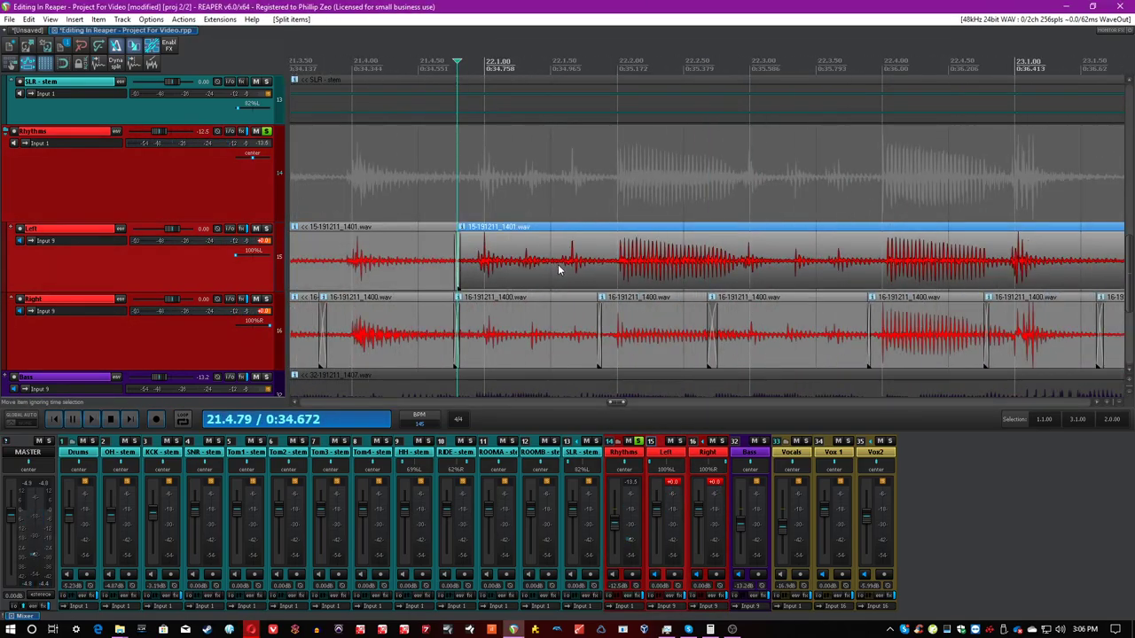
Nudge the Left piece between 21.4.79 and 22.1.88 slightly later onto 22.1.00 and extend its start back over the gap
mouse_move(560, 271)
mouse_down()
mouse_move(608, 271)
mouse_move(562, 270)
mouse_up()
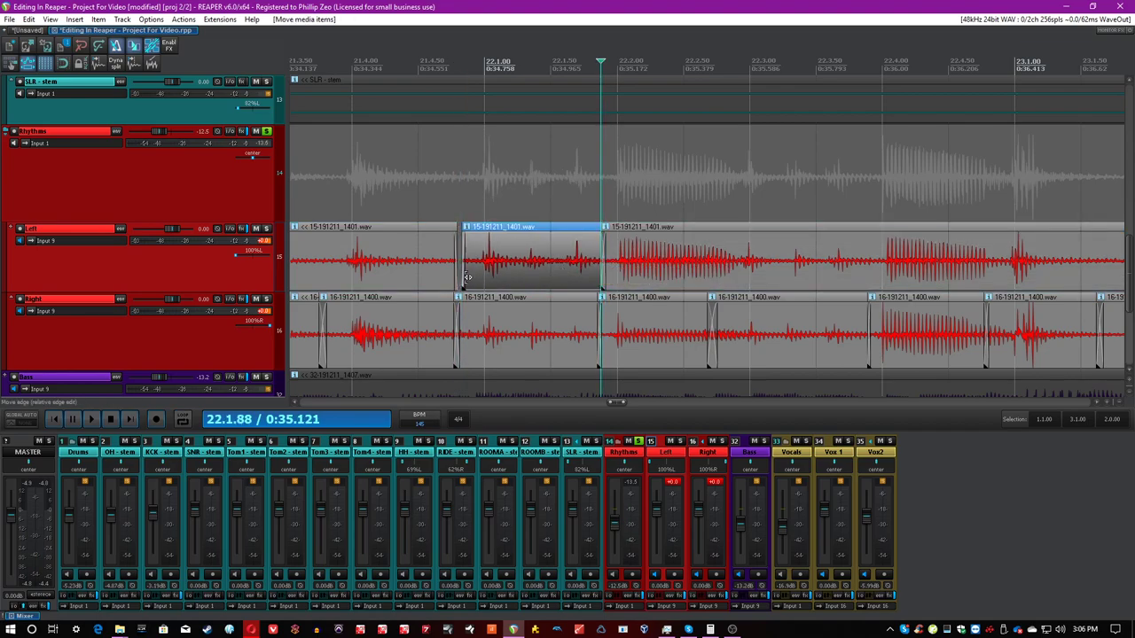
drag(467, 277, 456, 277)
click(866, 271)
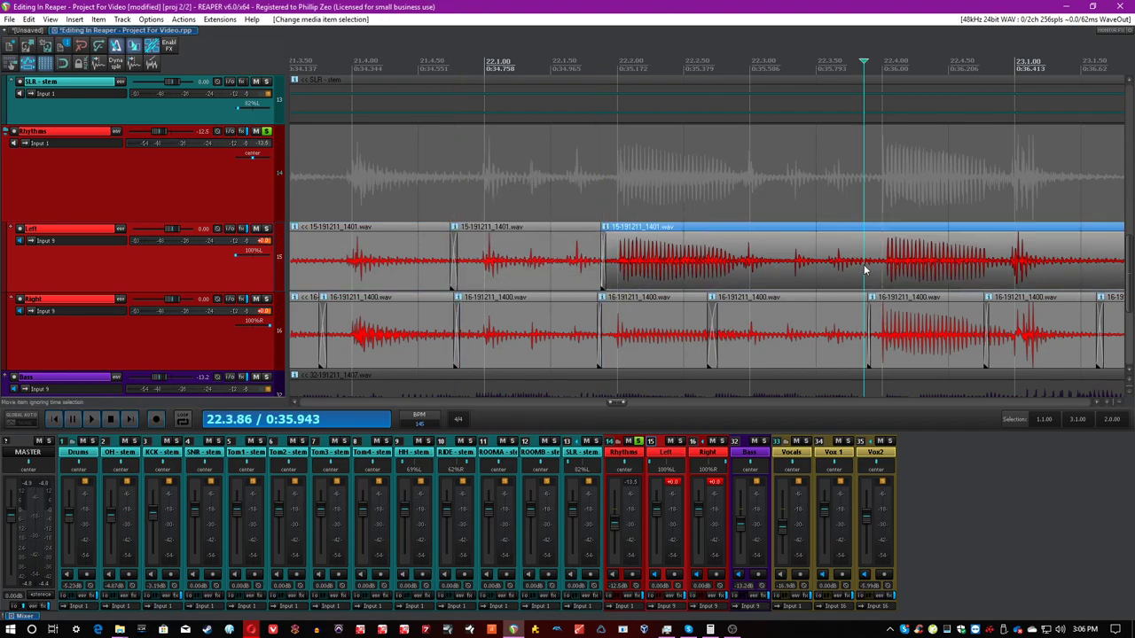
Split the Left item 15-191211_1401.wav at 22.2.90, just before 23.1.00 and at 22.3.93, nudging the isolated section slightly earlier
scroll(738, 286, up, 2)
click(528, 272)
key(s)
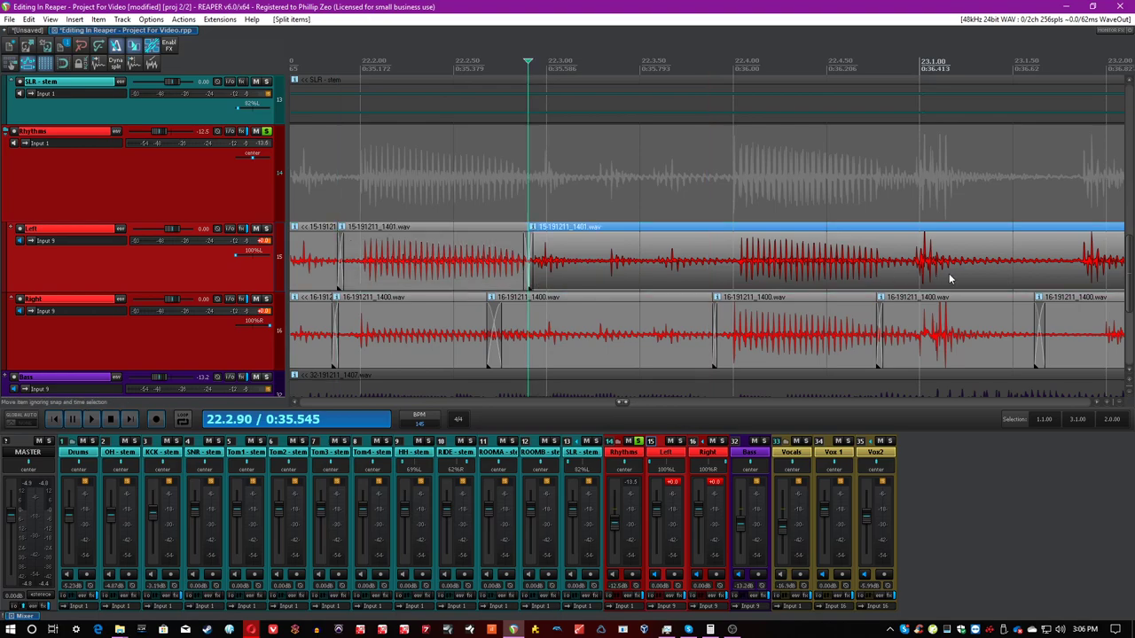
click(906, 281)
key(s)
drag(764, 278, 758, 267)
click(720, 283)
key(s)
Extend the Left pieces starting near 22.3.00 and 23.1.00 back over the gaps and save the project
drag(534, 270, 524, 271)
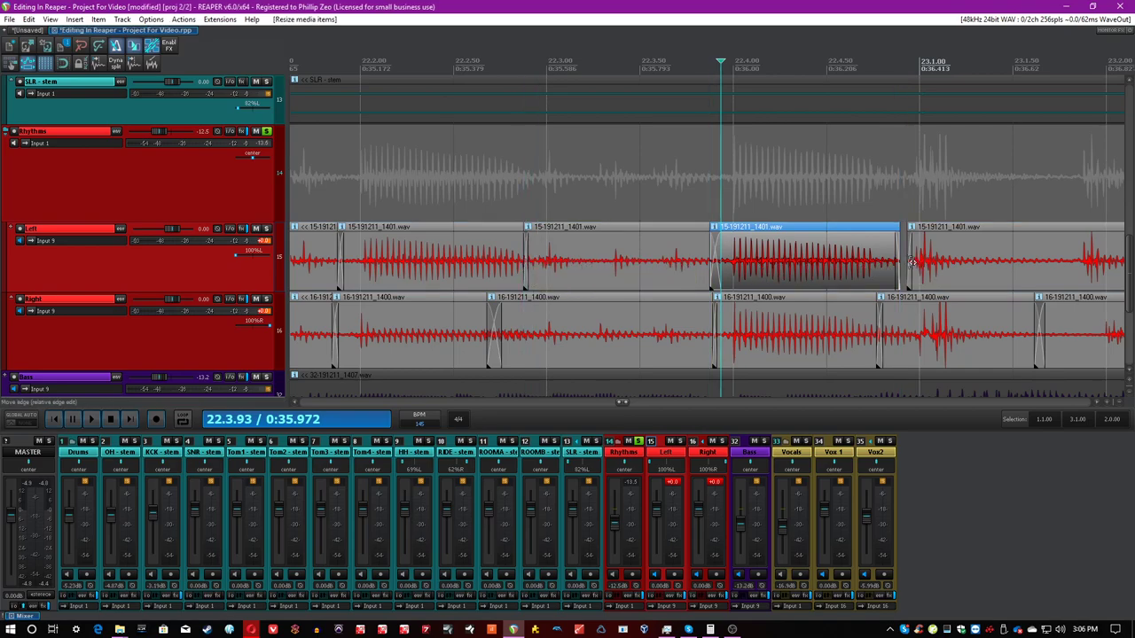
drag(911, 262, 883, 267)
click(1026, 268)
scroll(1001, 271, down, 1)
key(ctrl+s)
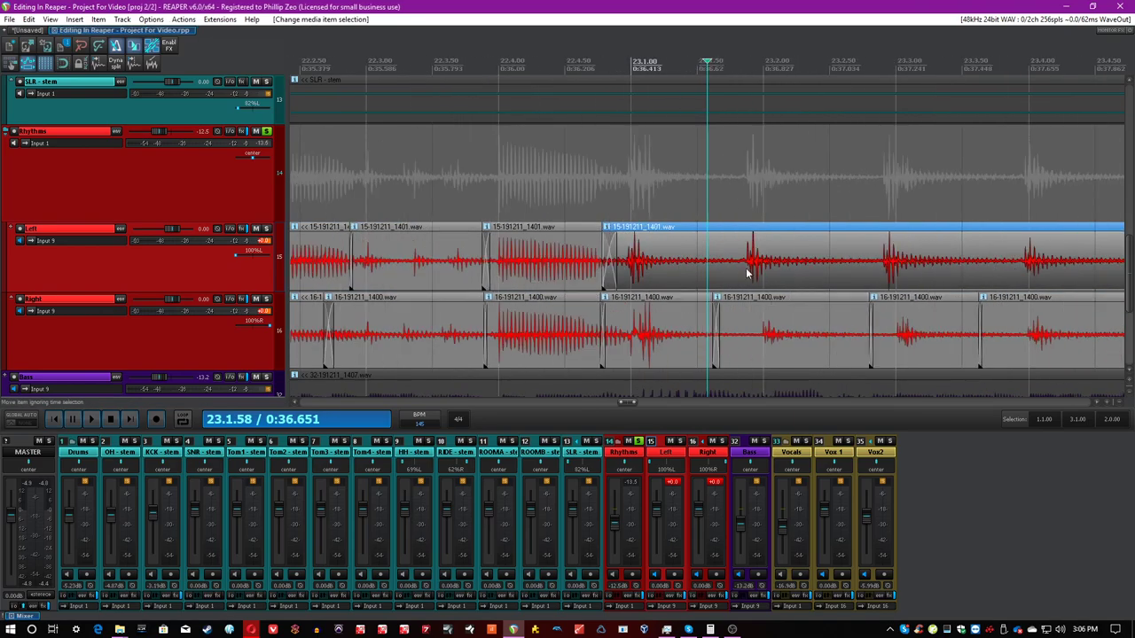
Split the Left item before the 23.2.00 hit and at 23.4.78, and nudge the section between them later to 23.1.76
click(737, 272)
key(s)
click(949, 263)
scroll(951, 266, down, 2)
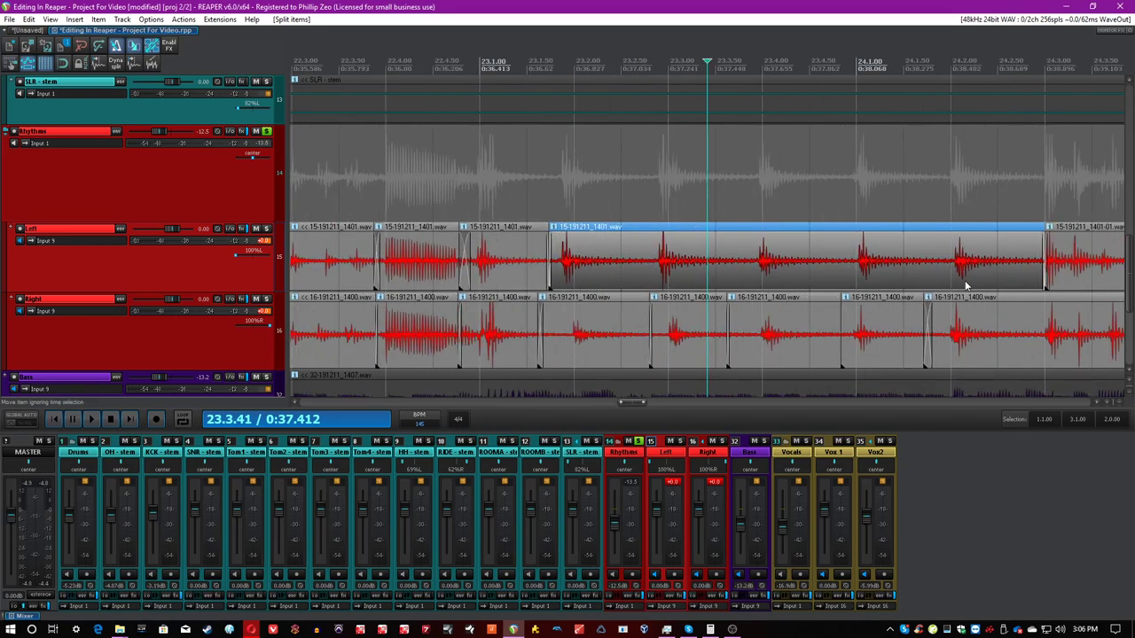
click(654, 269)
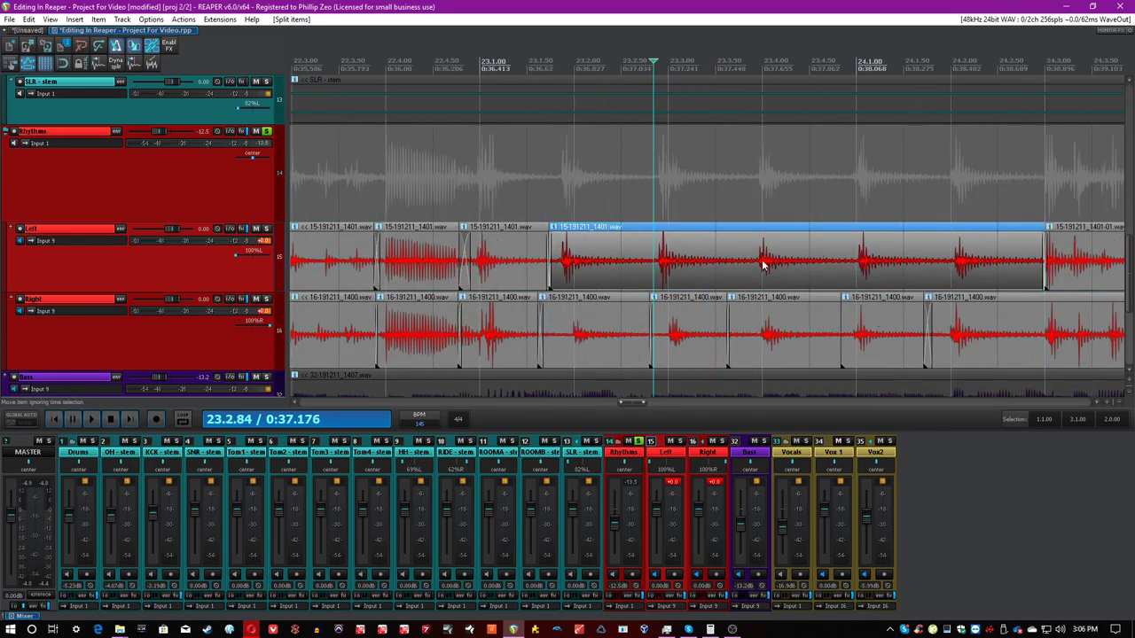
click(835, 268)
key(s)
click(686, 272)
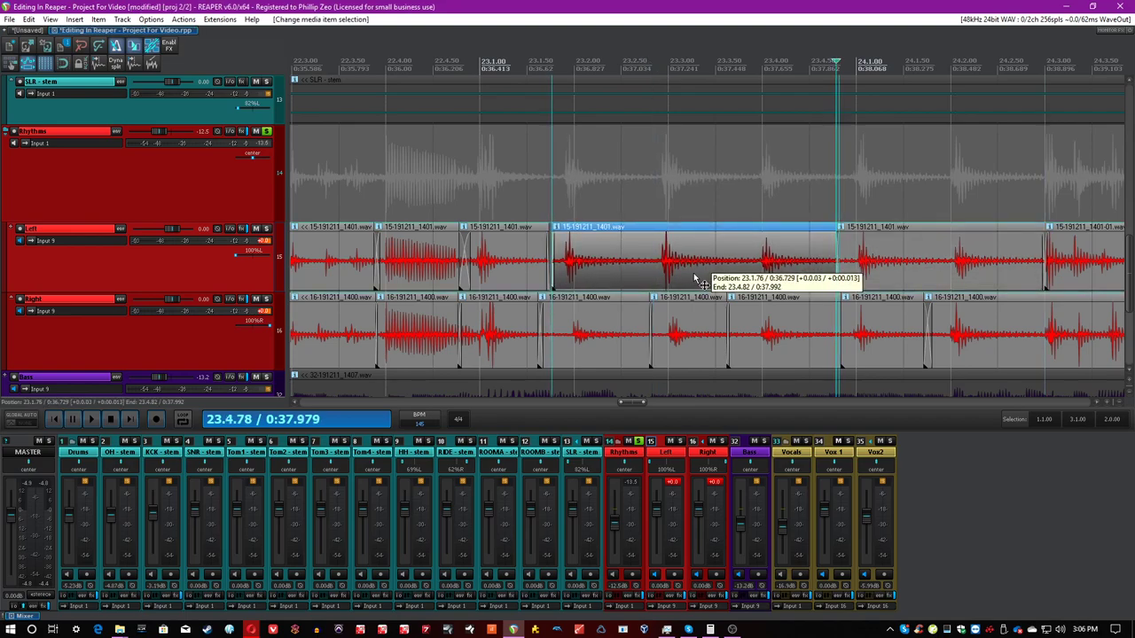
Split the Left section before the 23.4.00 and 23.3.00 hits, nudge the pieces onto the grid and close the gap before 23.2.00
click(746, 265)
key(s)
drag(719, 277, 724, 276)
click(641, 271)
key(s)
drag(619, 274, 542, 275)
Split the Left item at 24.1.87, move the 24.2.00 hit slightly earlier and extend 15-191211_1401-01.wav back to 24.2.87
click(1003, 267)
scroll(993, 268, up, 3)
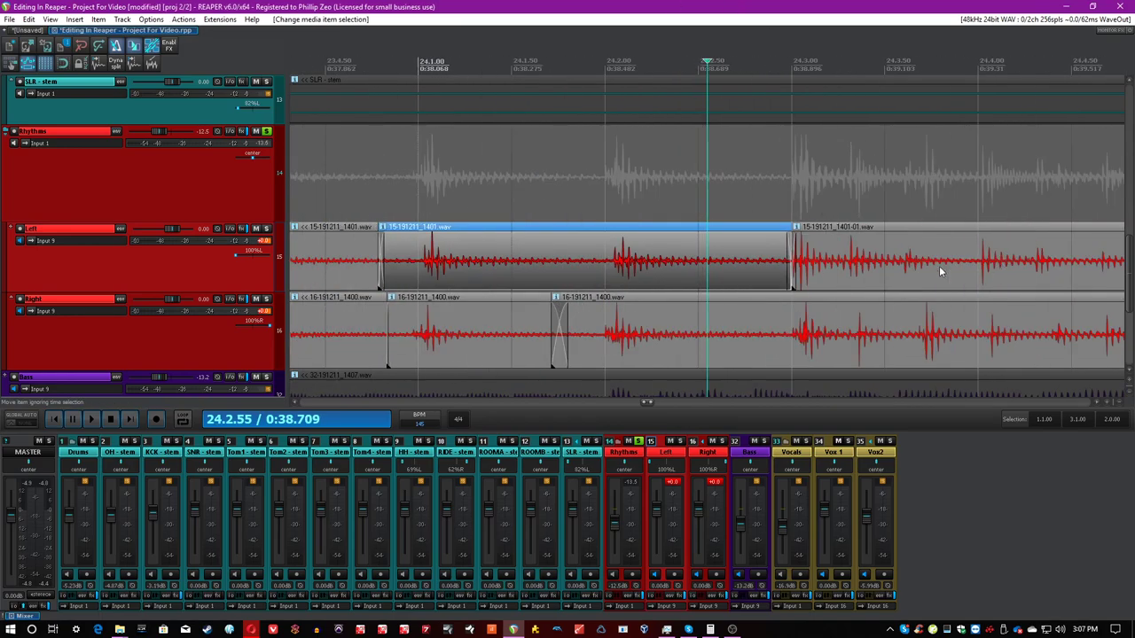
click(581, 271)
key(s)
drag(727, 270, 718, 270)
drag(796, 273, 772, 275)
click(894, 257)
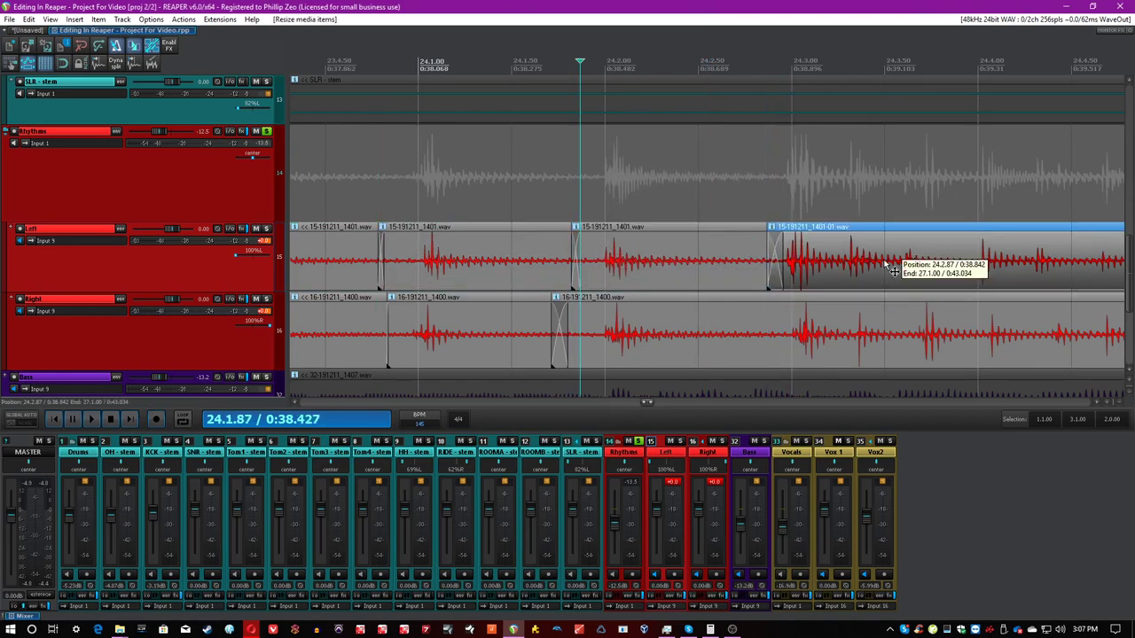
Isolate the 25.4.00 hit on the Left track with splits near 25.3.82 and at 25.4.72, and adjust the piece to the grid
scroll(810, 317, down, 5)
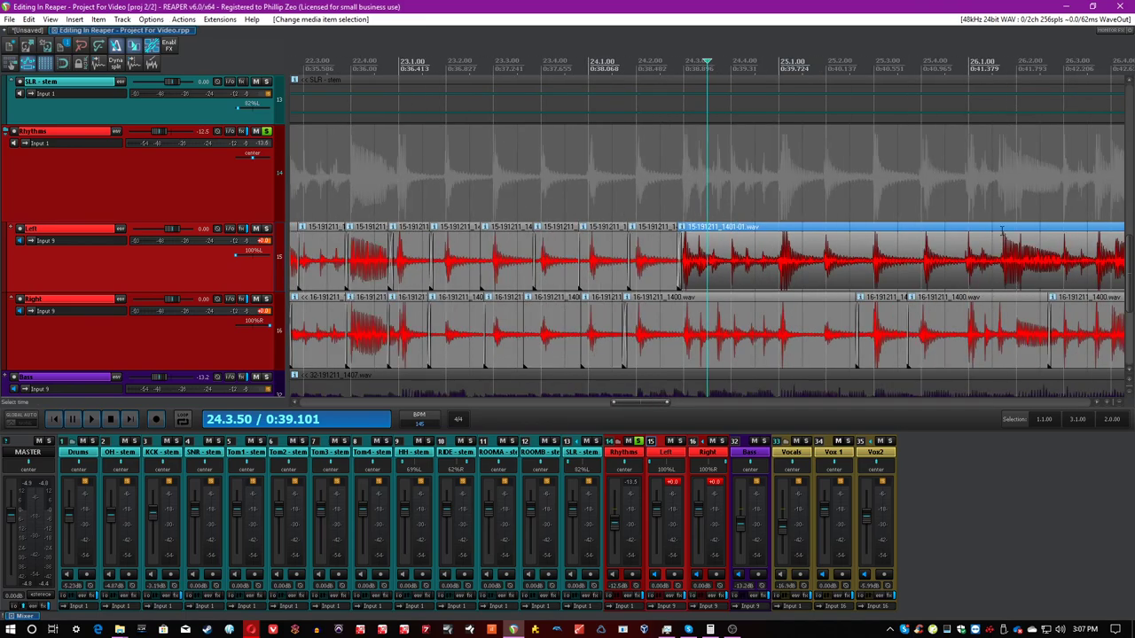
scroll(856, 270, up, 3)
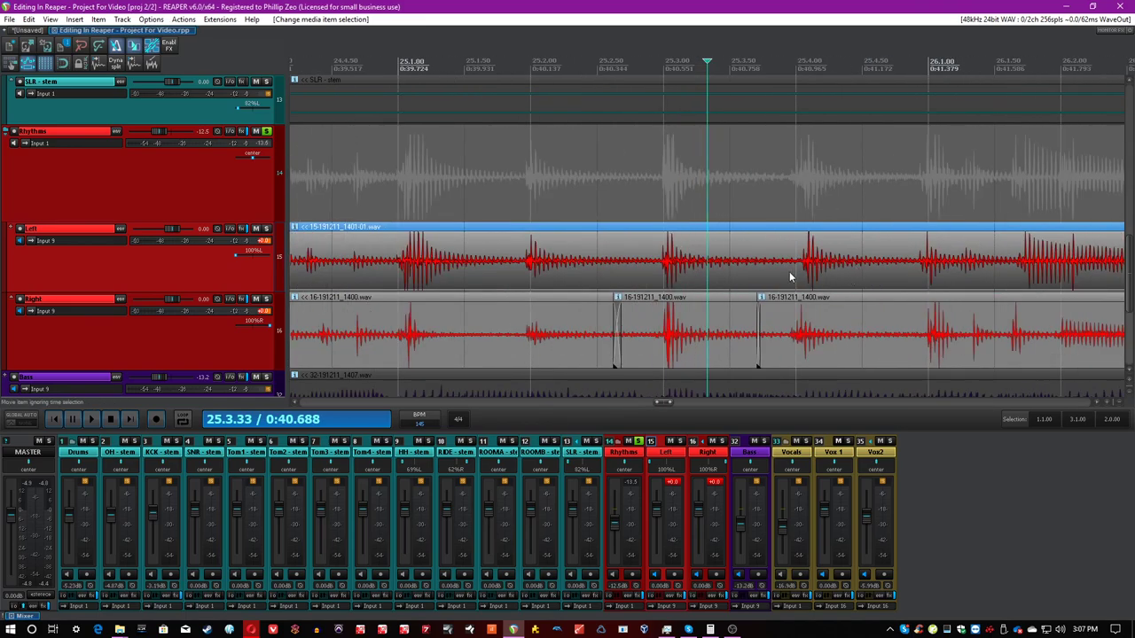
click(773, 275)
key(s)
click(891, 268)
key(s)
drag(864, 269, 874, 263)
scroll(624, 222, down, 3)
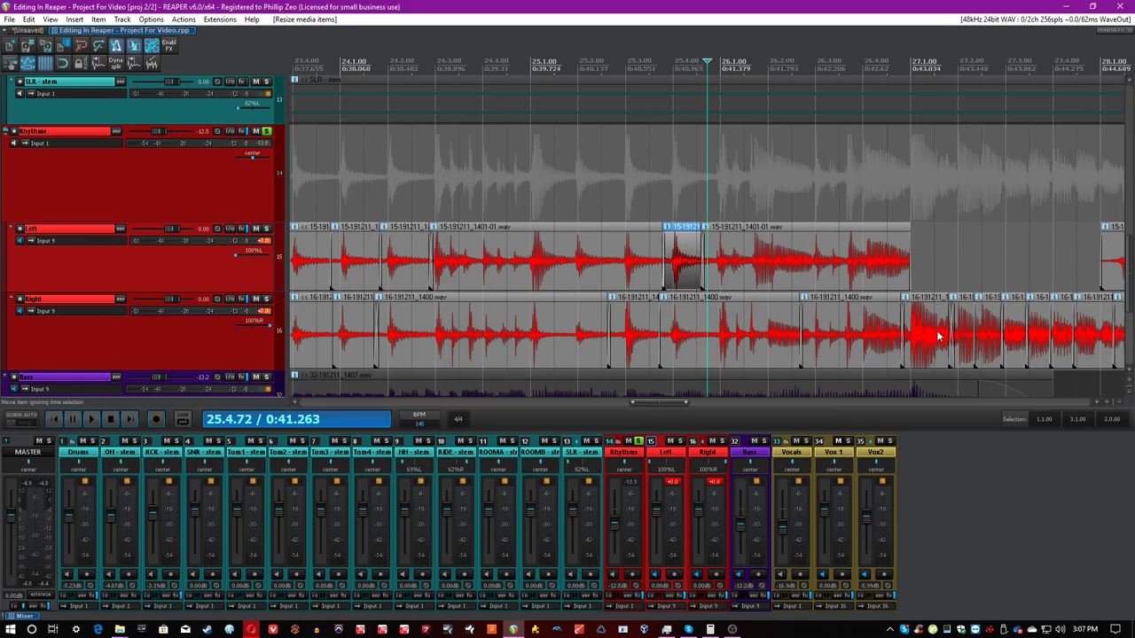
Adjust the fade-out at the end of the Left item at 27.1.00 and save the project
click(935, 337)
scroll(934, 335, up, 3)
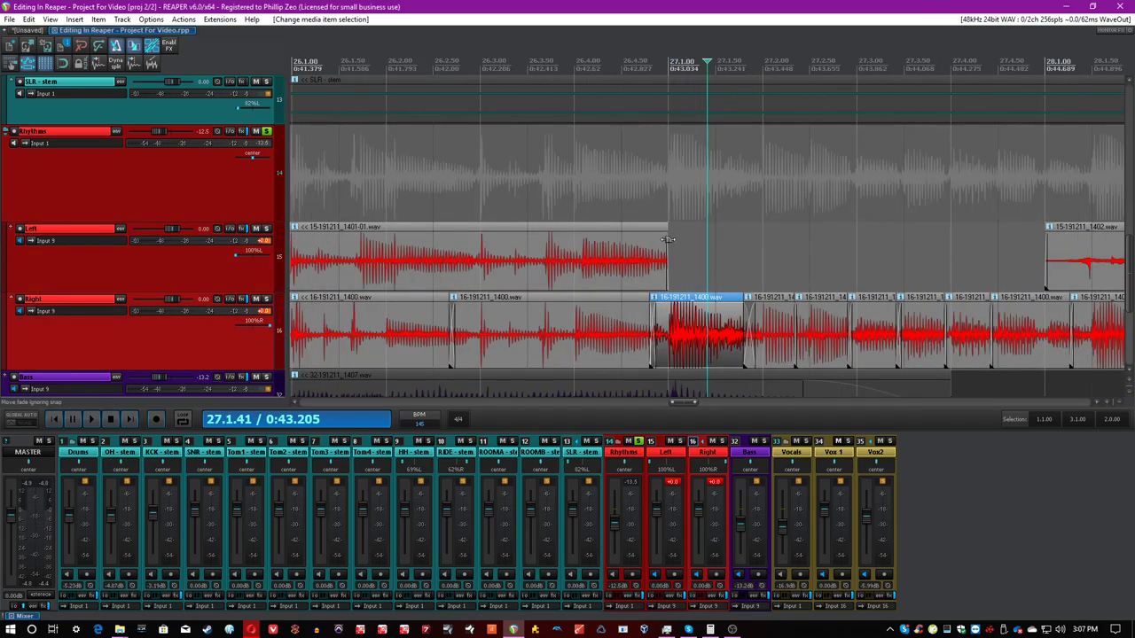
drag(665, 236, 671, 236)
scroll(767, 238, down, 7)
scroll(698, 7, down, 3)
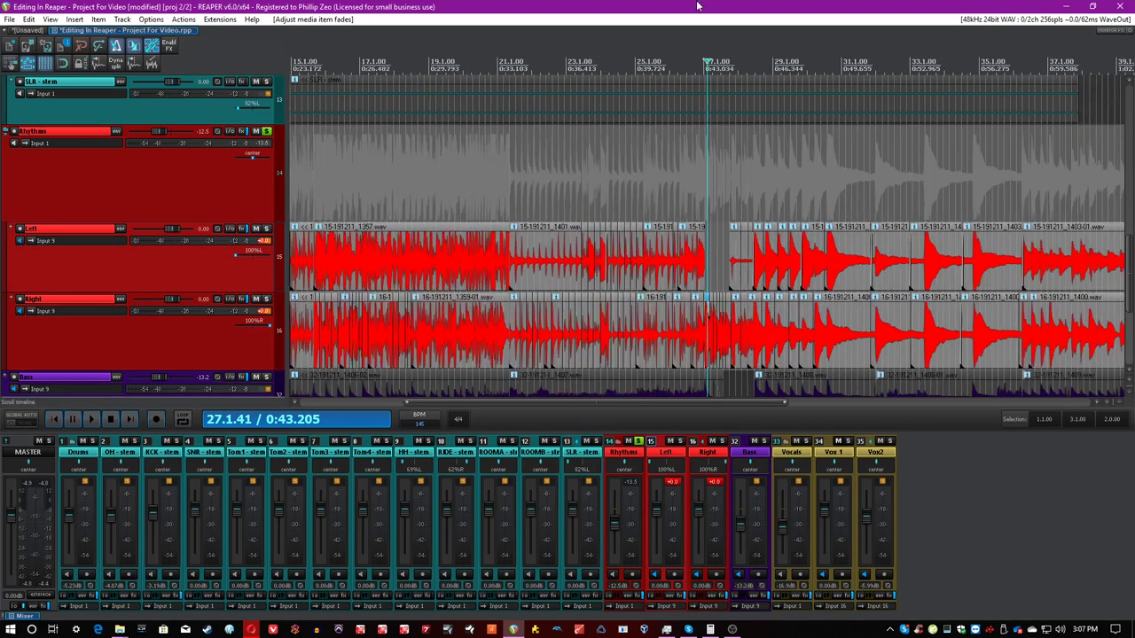
key(ctrl+s)
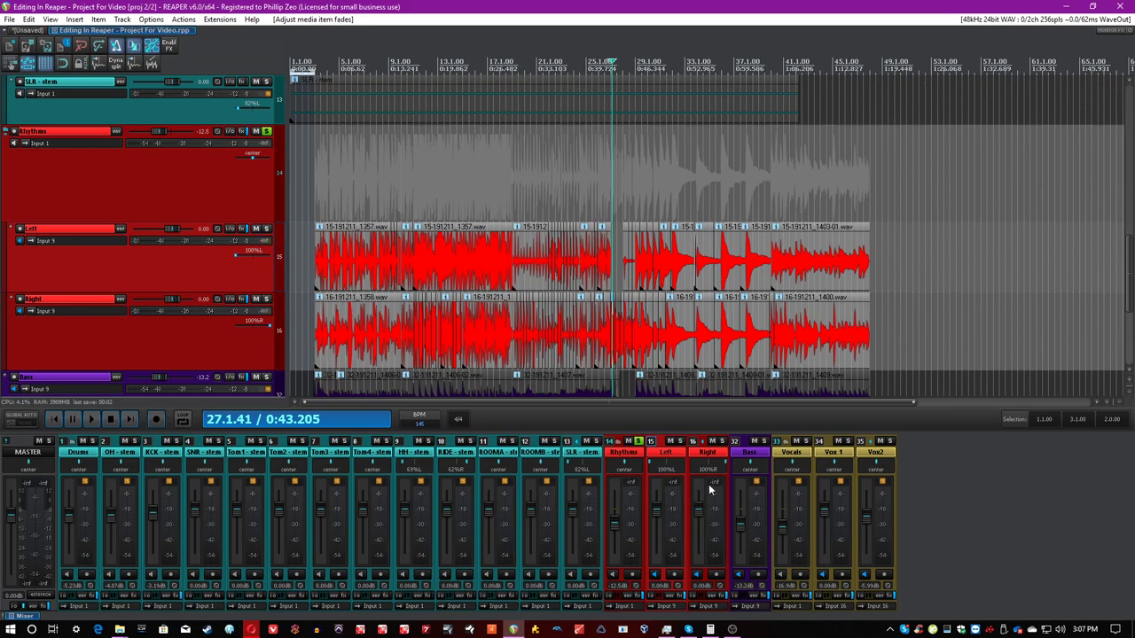
Unsolo the Rhythms folder, play the edits within the full mix from around bar 11 and save the project
key(space)
click(418, 348)
key(ctrl+s)
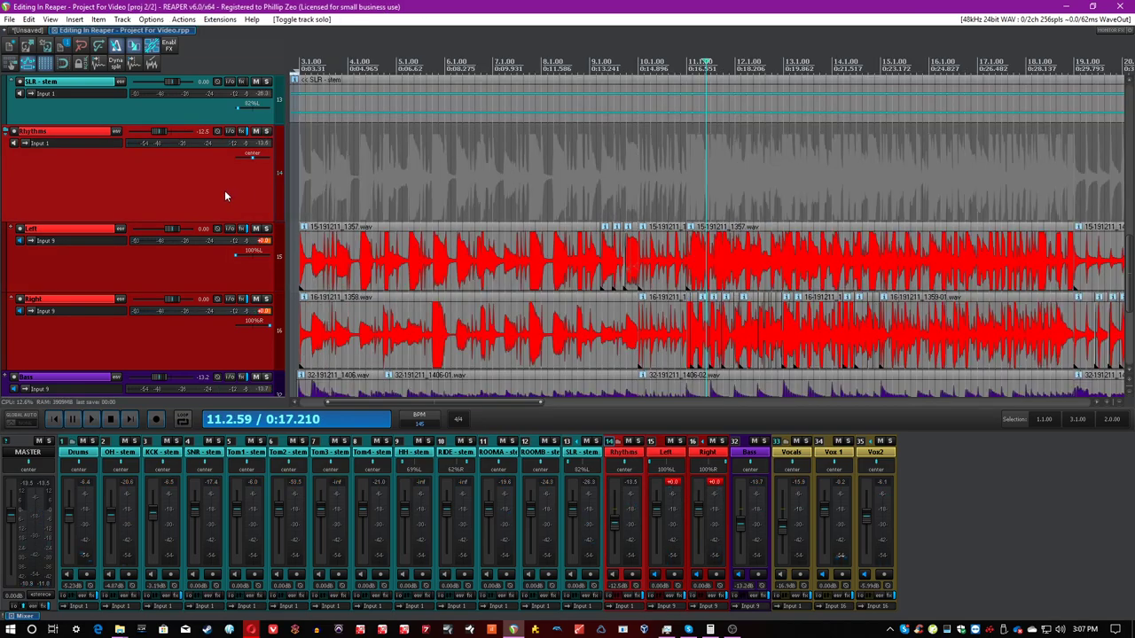
scroll(213, 254, up, 10)
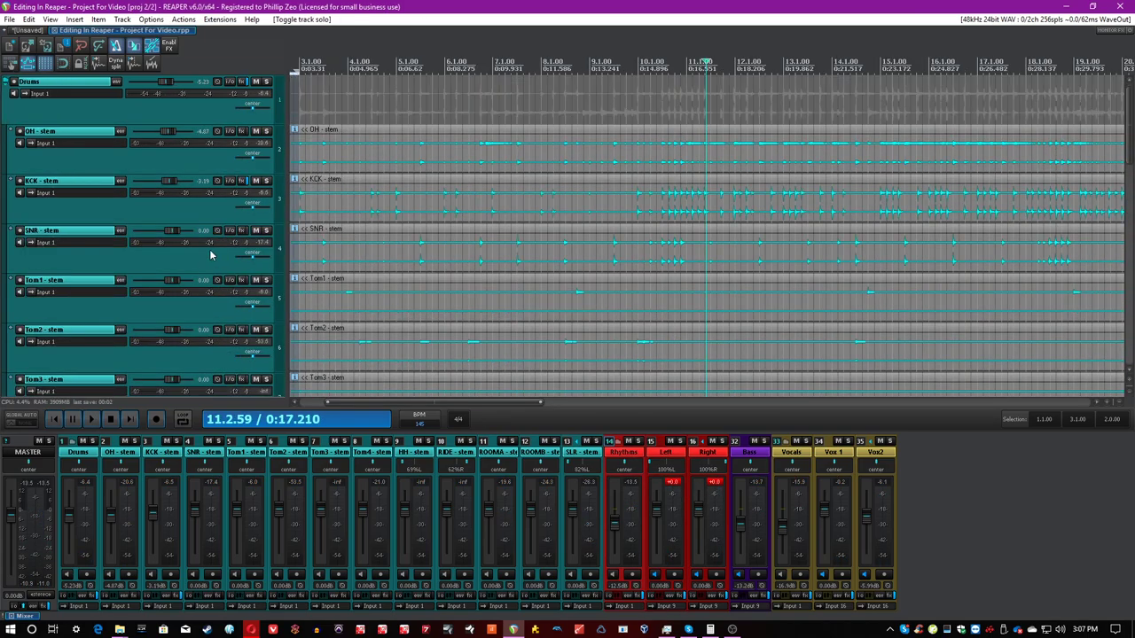
Select all drum stem items from the OH track through the SLR track and save the project
click(216, 165)
click(388, 151)
scroll(387, 151, down, 5)
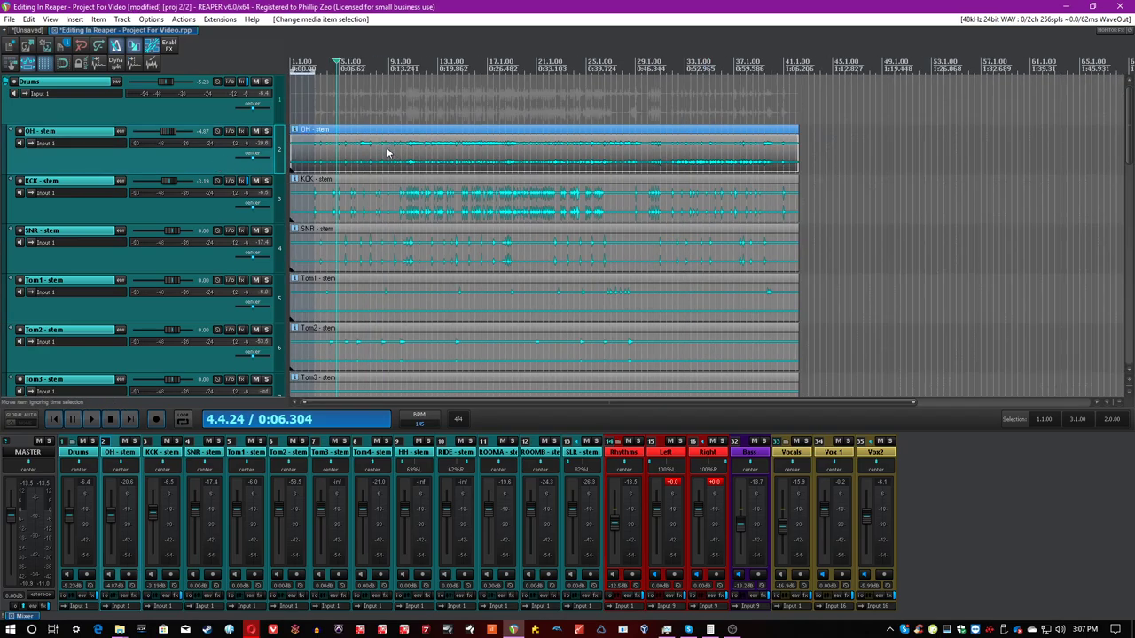
drag(1130, 155, 1131, 249)
shift+click(390, 326)
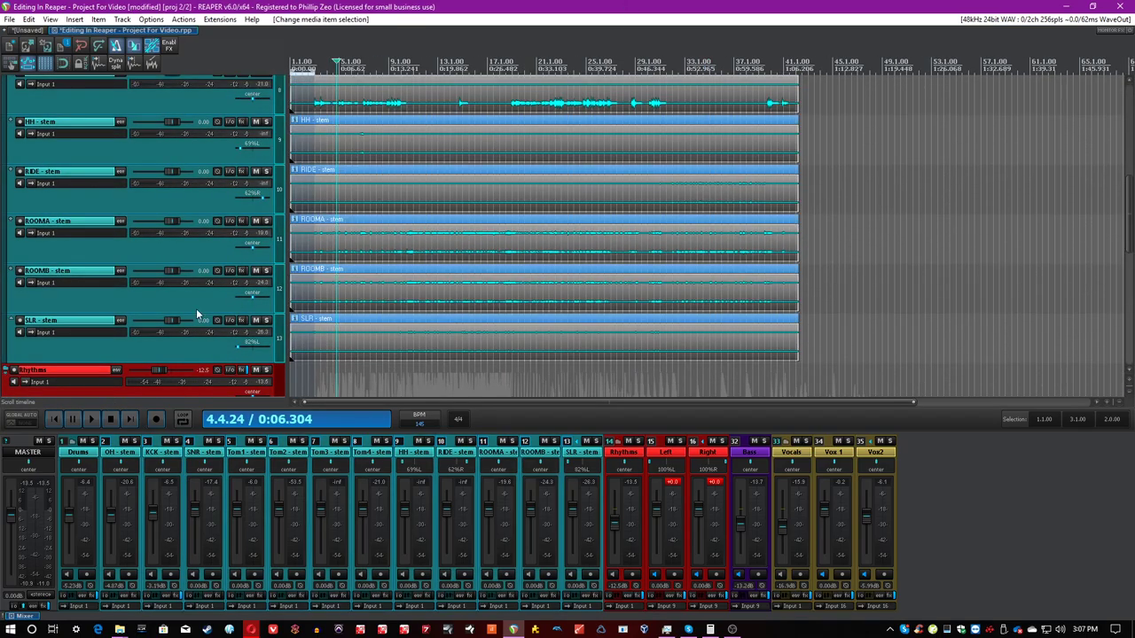
key(ctrl+s)
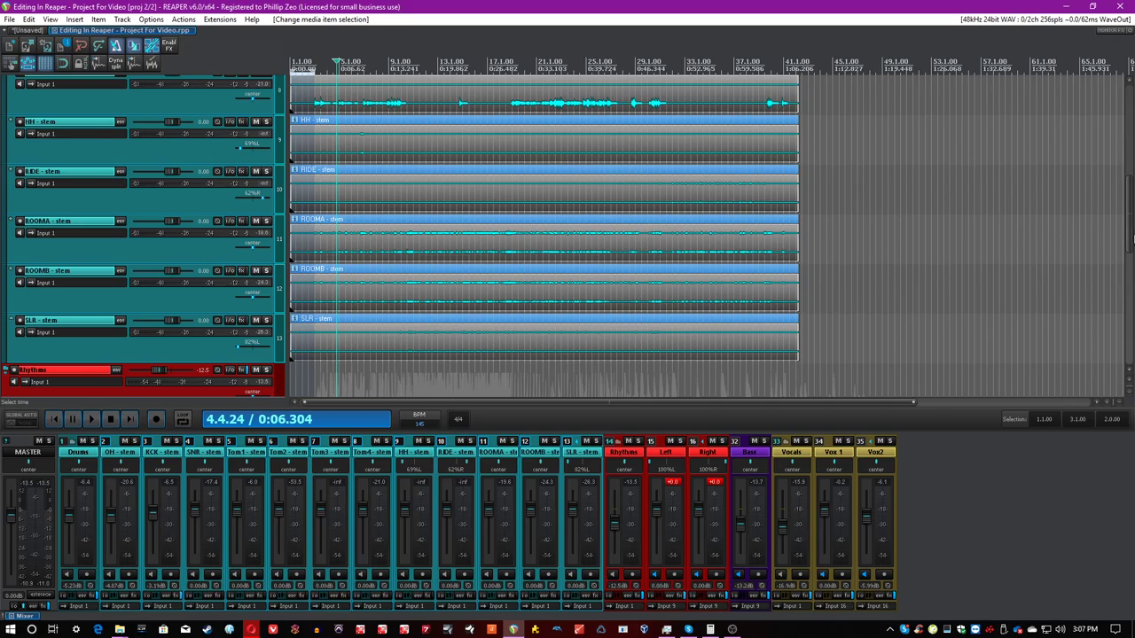
Group the selected drum stem items and save the project
drag(1131, 237, 1132, 184)
scroll(315, 191, up, 5)
right_click(403, 151)
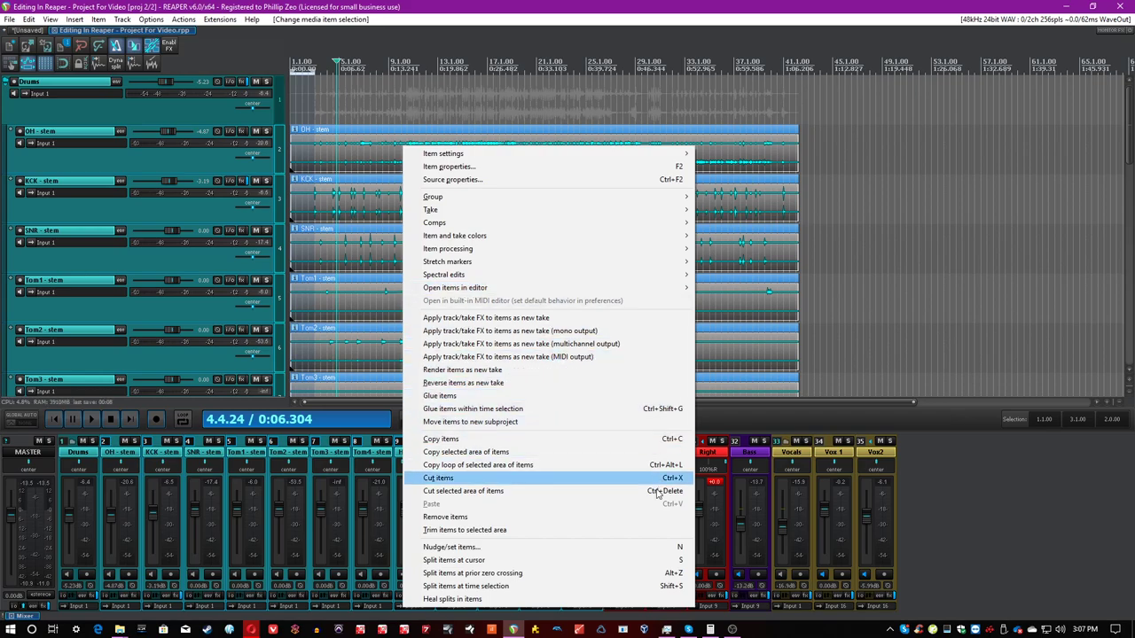
mouse_move(687, 197)
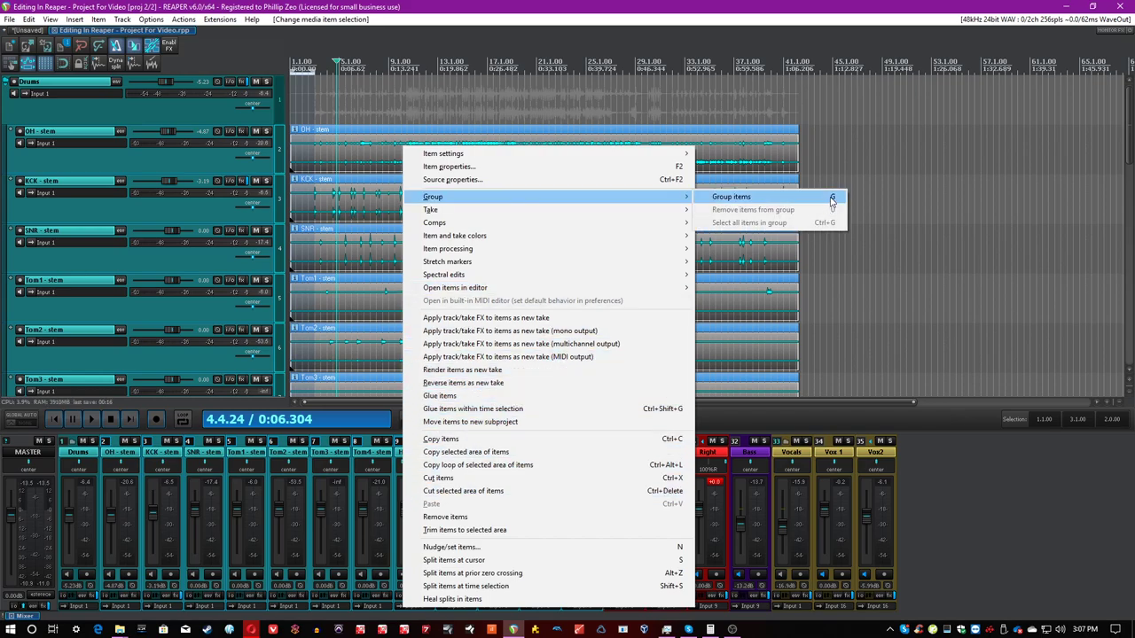
click(813, 203)
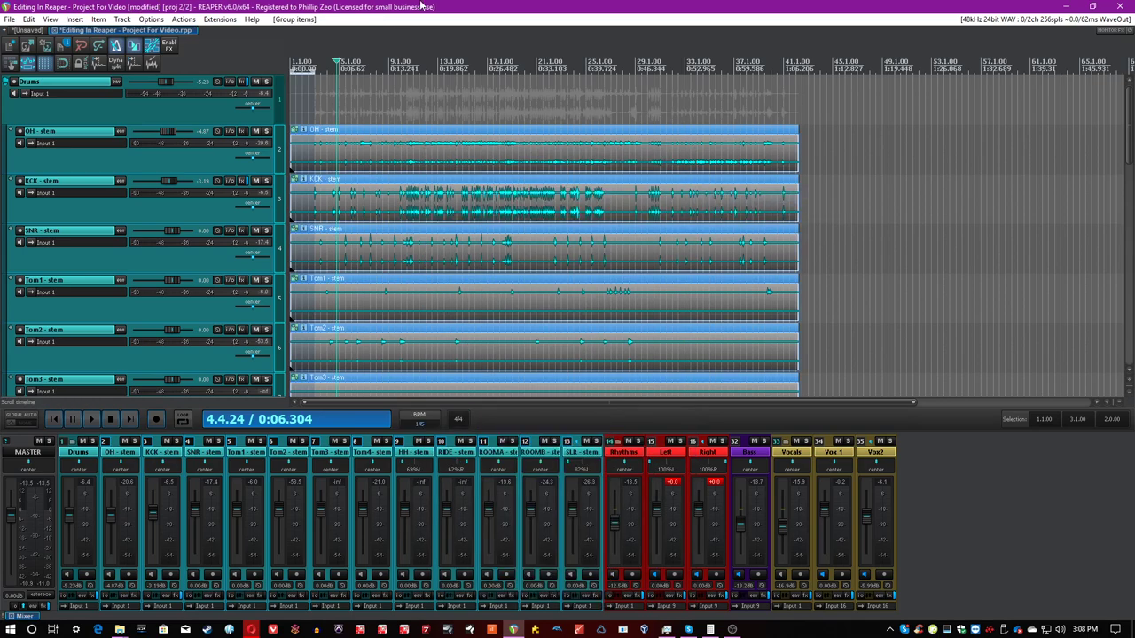
click(396, 168)
scroll(396, 166, up, 3)
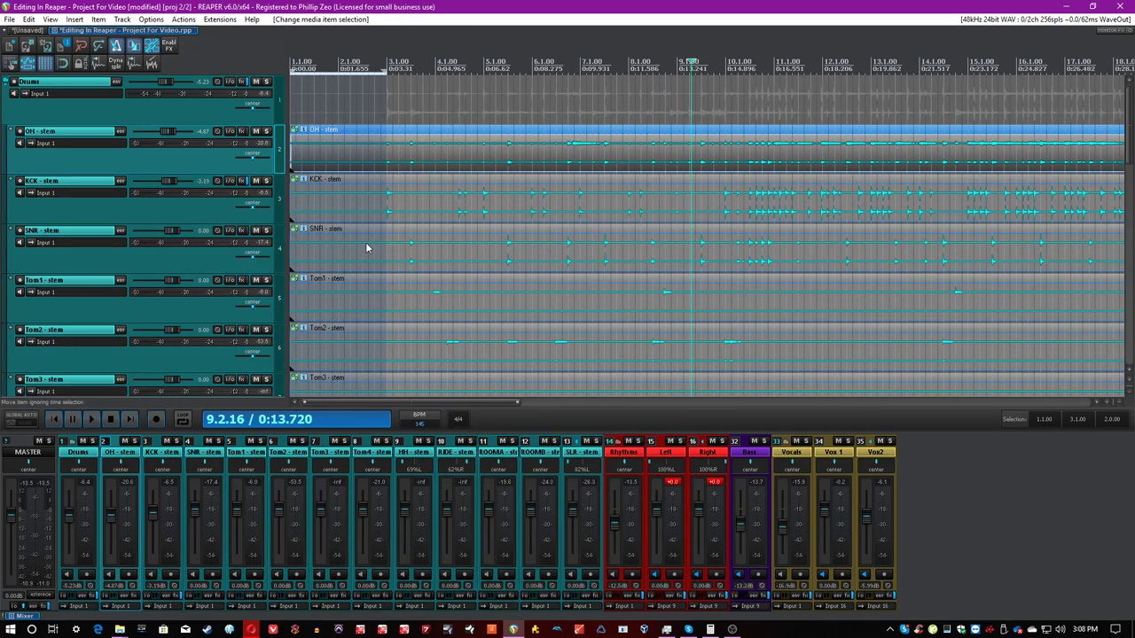
key(ctrl+s)
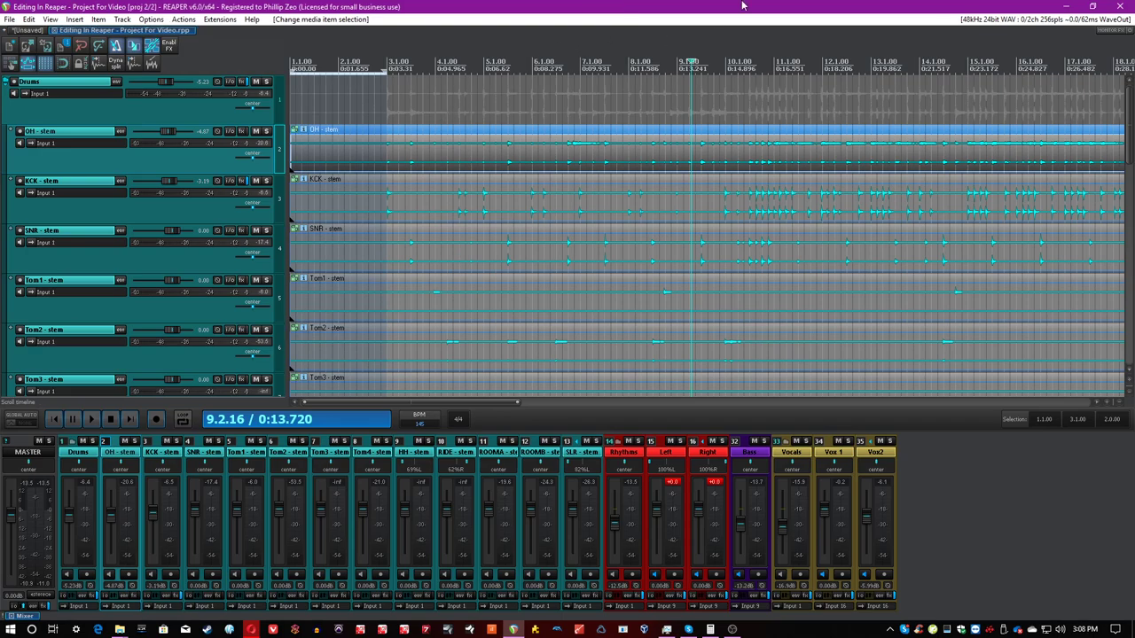
Turn on snapping and test how the edit cursor locks to grid lines around bar 13 on the OH item
click(885, 153)
scroll(878, 151, up, 5)
click(557, 160)
key(alt+s)
click(581, 163)
click(770, 165)
click(836, 166)
click(902, 161)
click(1035, 161)
scroll(824, 169, up, 2)
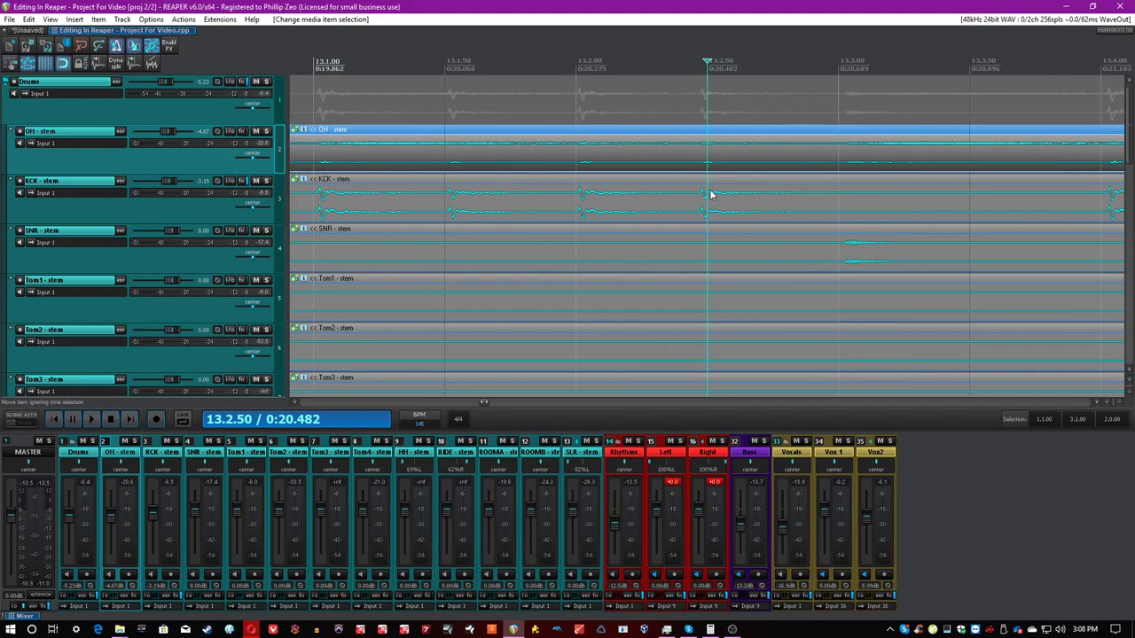
click(695, 150)
click(590, 150)
click(717, 149)
click(608, 149)
click(690, 149)
Try splitting the grouped drum items at 13.3.00, 13.2.00 and 13.2.50 with snapping on and moving the last piece
click(840, 165)
key(s)
click(574, 162)
key(s)
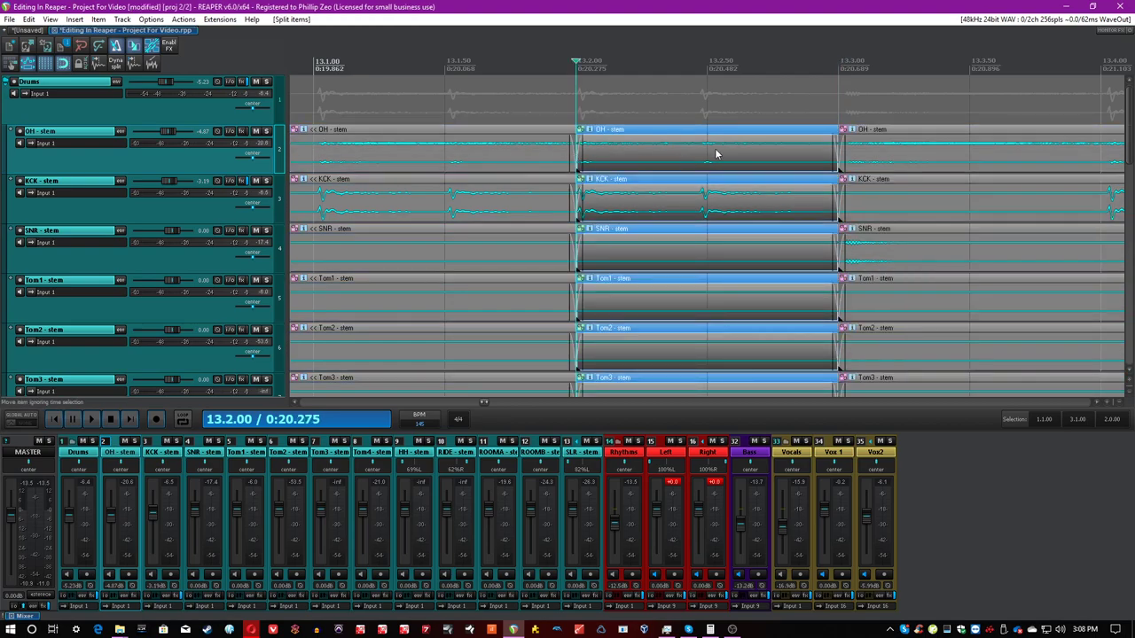
click(694, 163)
key(s)
drag(725, 159, 688, 153)
click(697, 160)
Undo the snapped splits and the item move on the grouped drum items
key(ctrl+z)
key(ctrl+z)
key(ctrl+z)
key(ctrl+z)
key(ctrl+z)
key(ctrl+z)
key(ctrl+z)
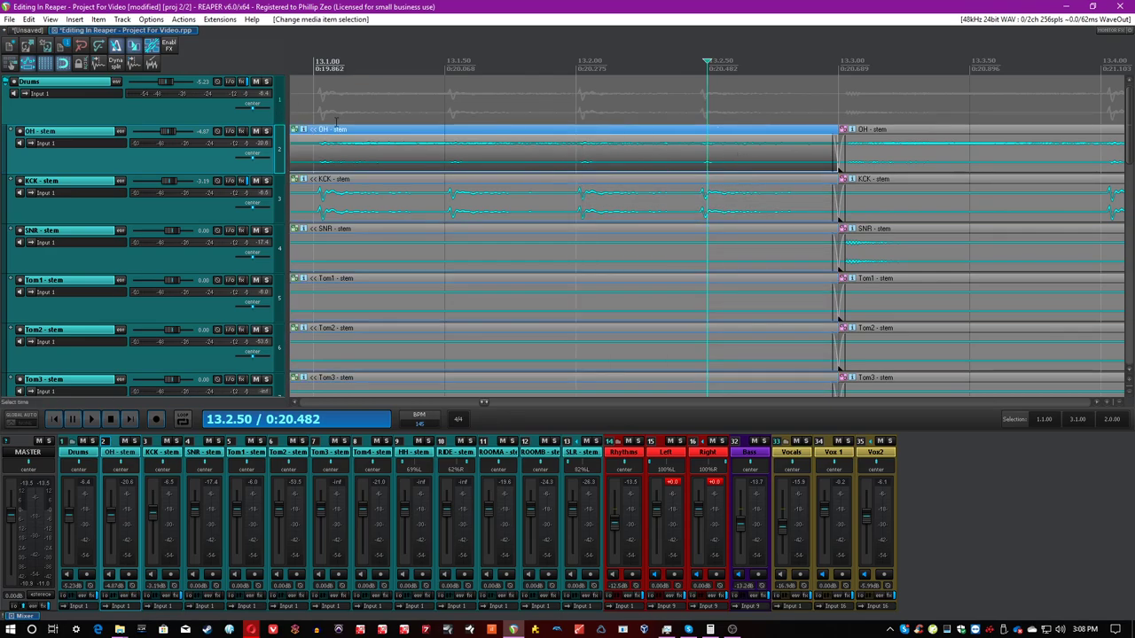
key(ctrl+z)
key(ctrl+z)
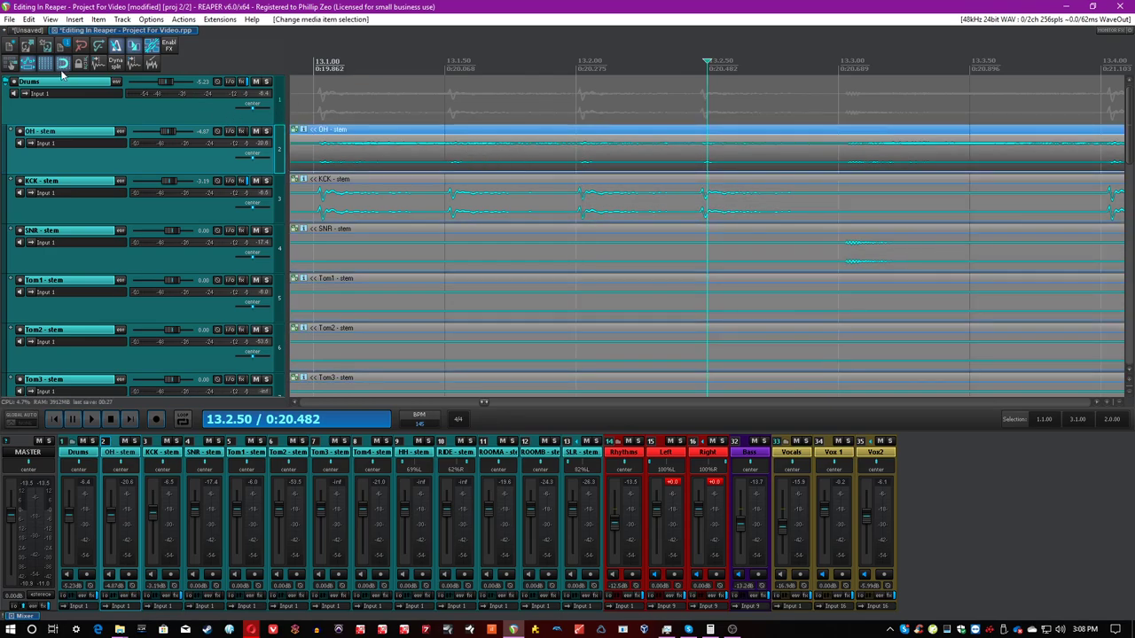
Turn snapping off and isolate the kick hit near 13.2.50 by splitting the grouped drum items at 13.2.91 and 13.2.40
key(ctrl+s)
click(825, 158)
click(815, 165)
key(s)
click(682, 165)
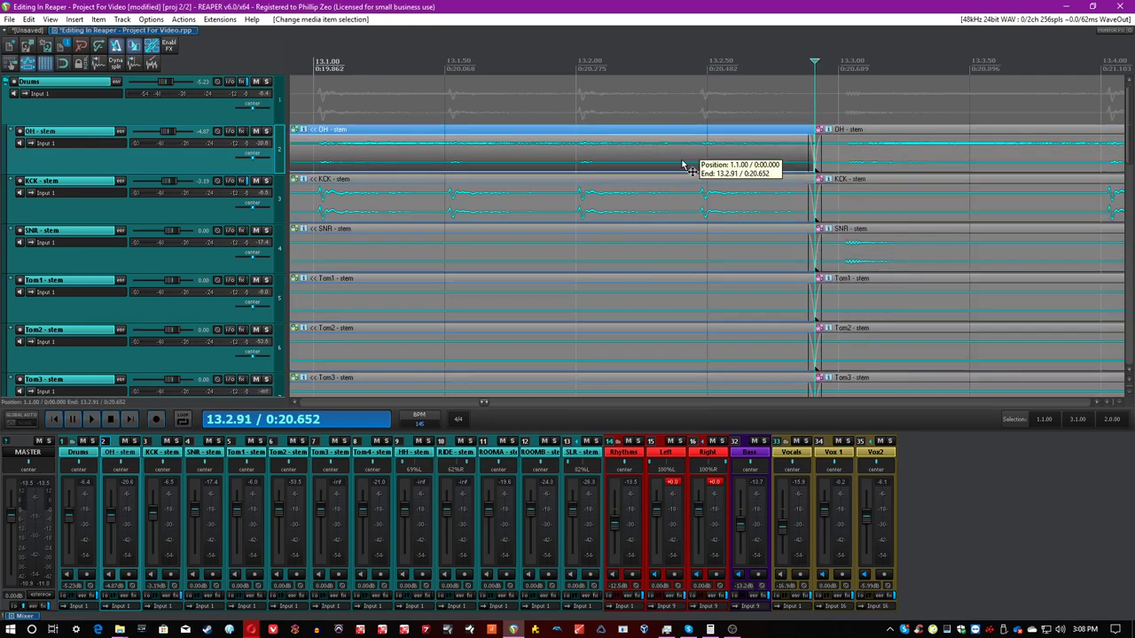
key(s)
Move the isolated drum piece slightly later onto 13.2.50, extend its start back over the gap and save the project
drag(757, 164, 762, 165)
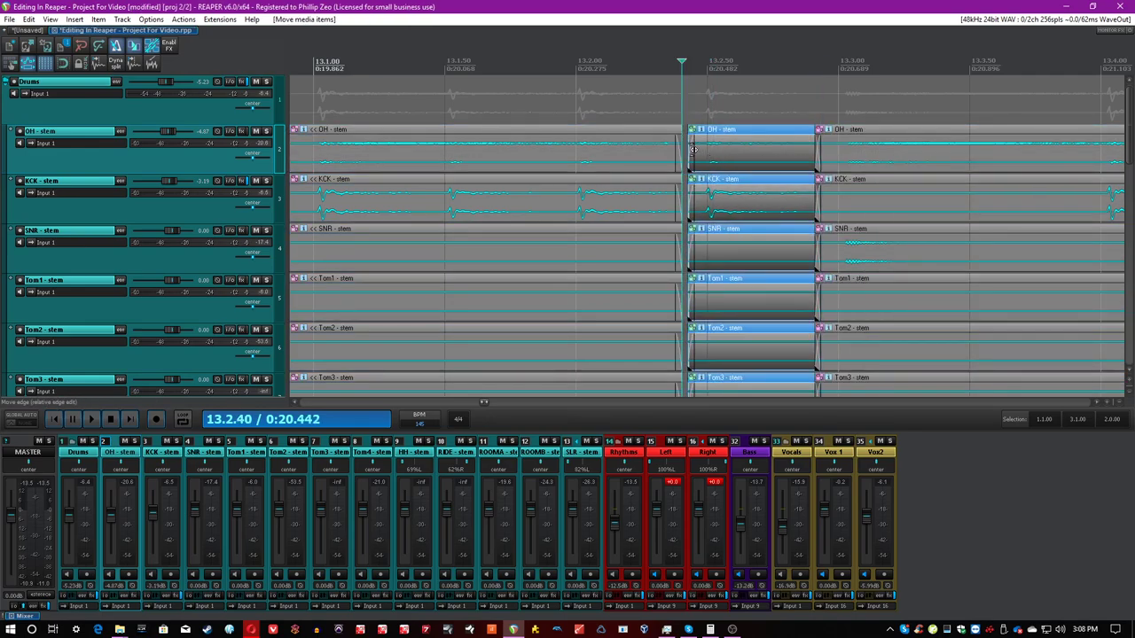
drag(694, 148, 671, 150)
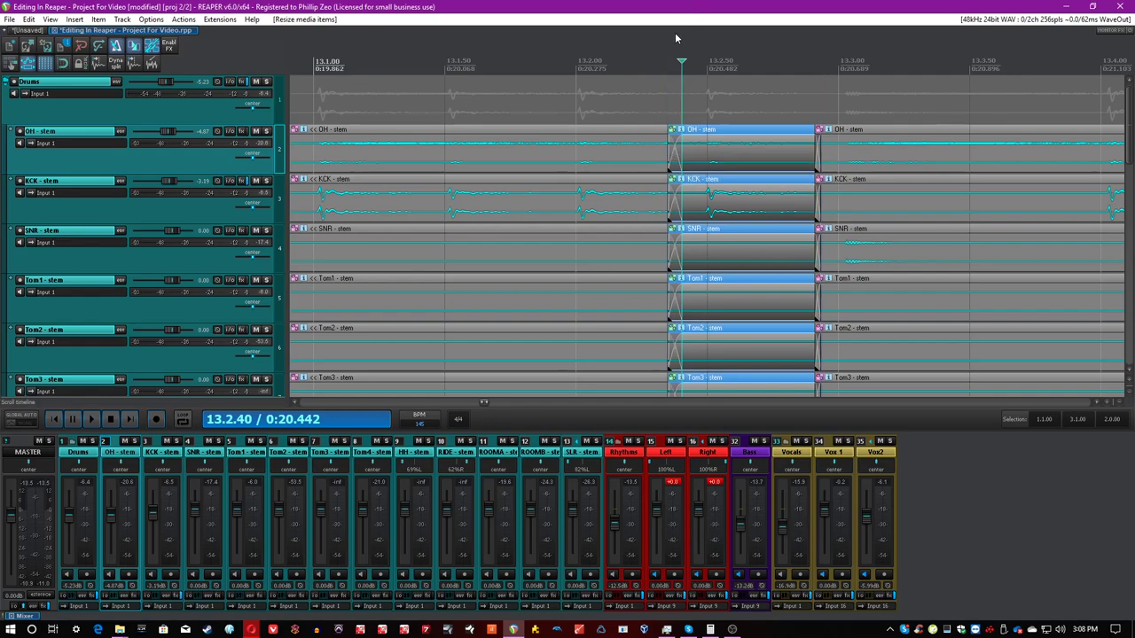
scroll(712, 34, down, 4)
key(ctrl+s)
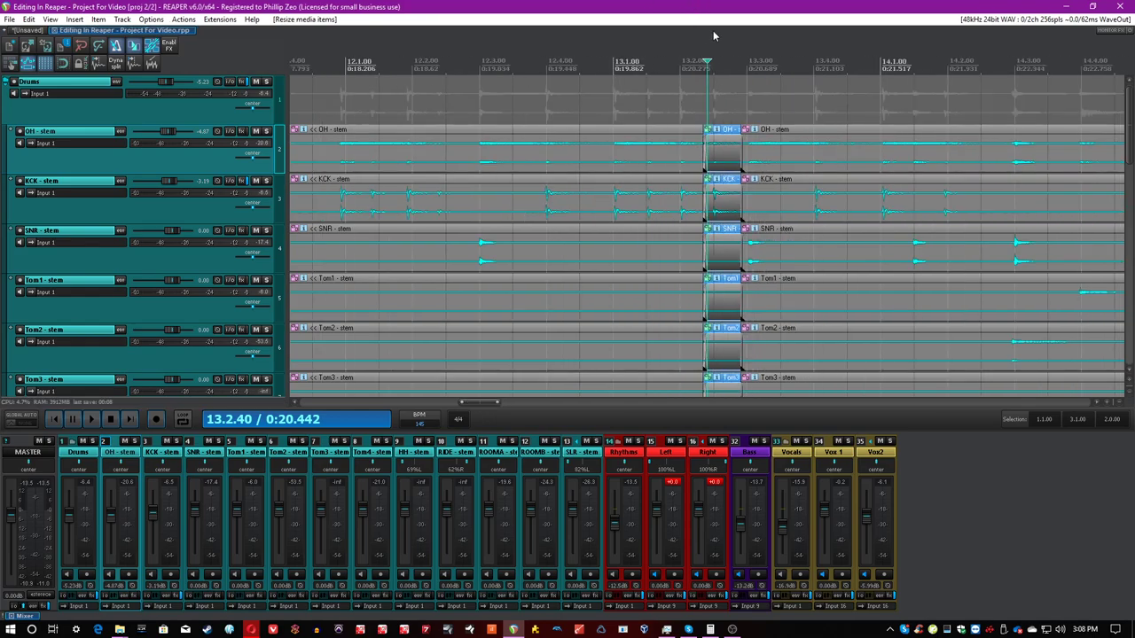
key(alt+s)
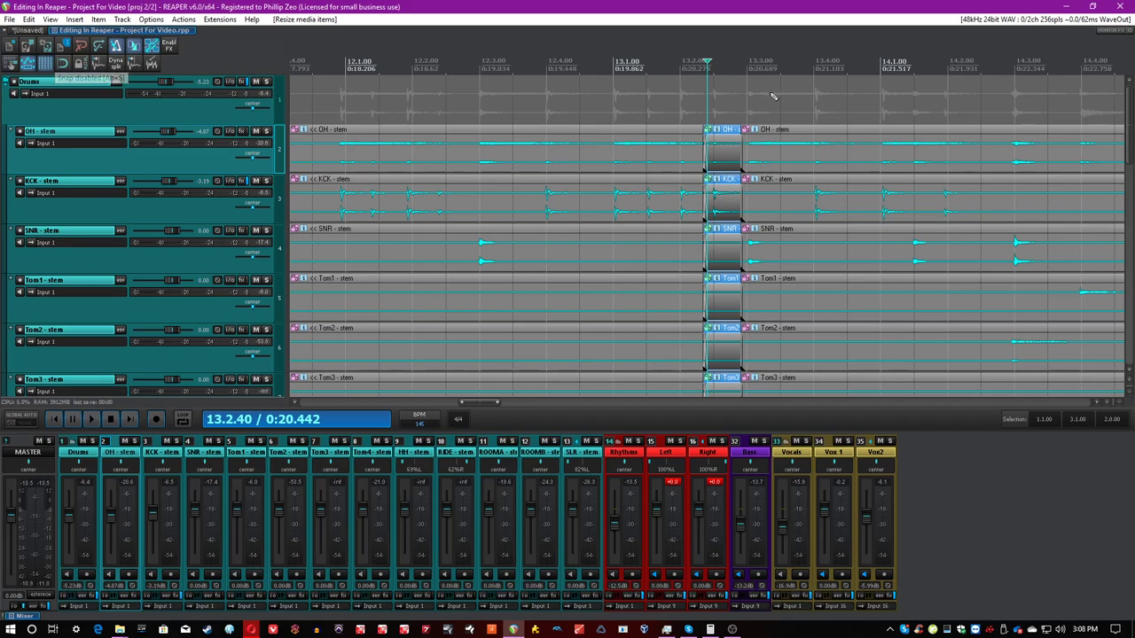
scroll(757, 160, up, 3)
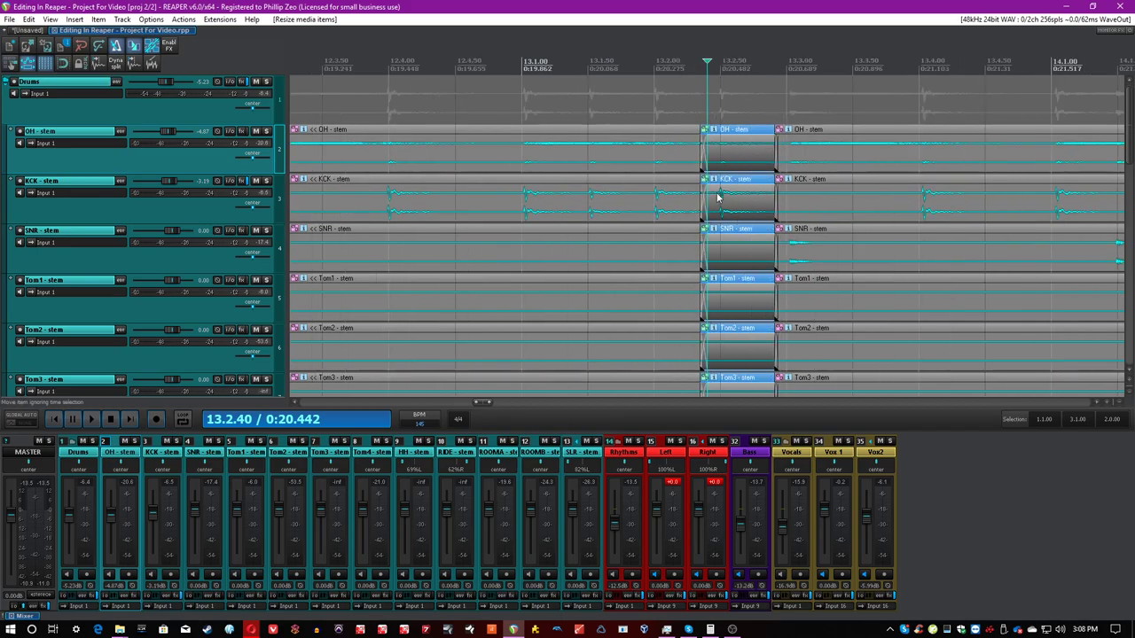
key(minus)
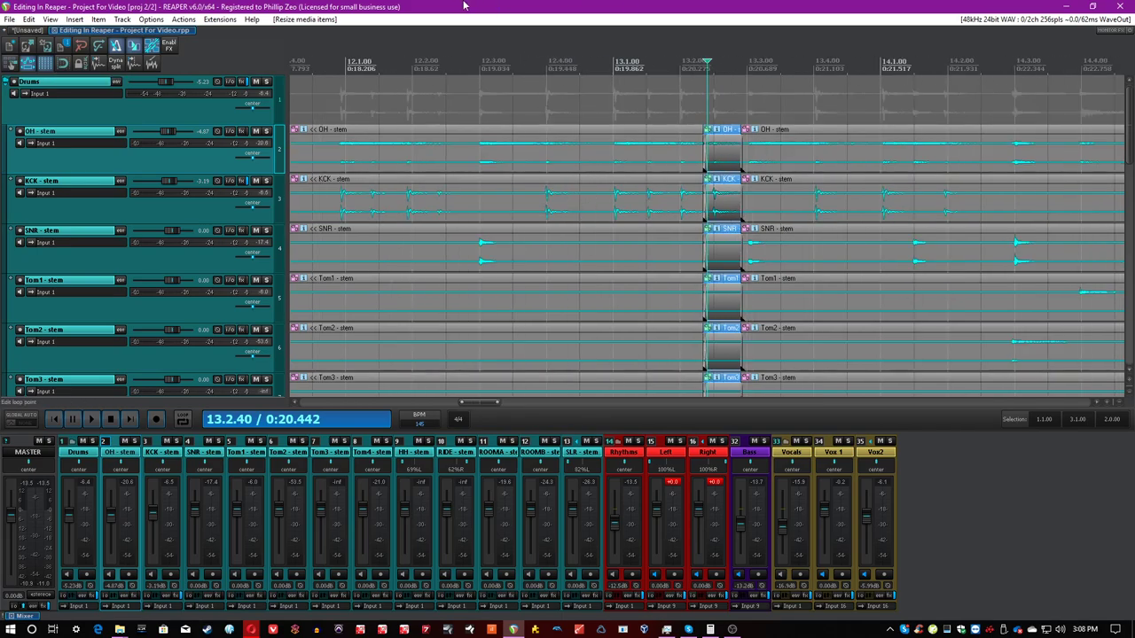
key(minus)
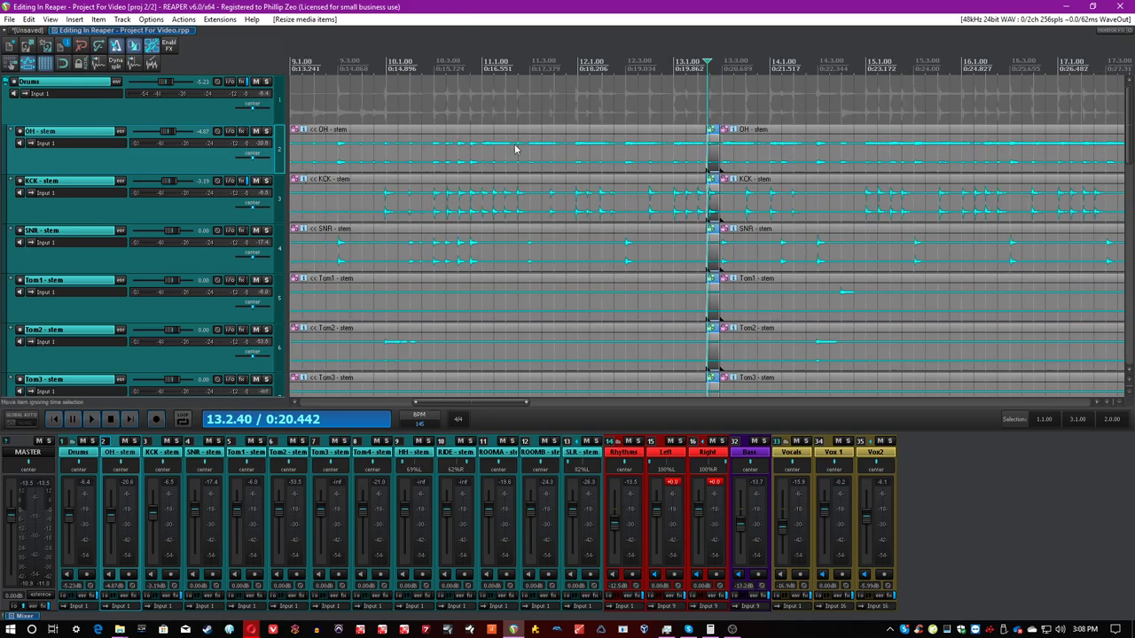
key(minus)
key(minus)
key(minus)
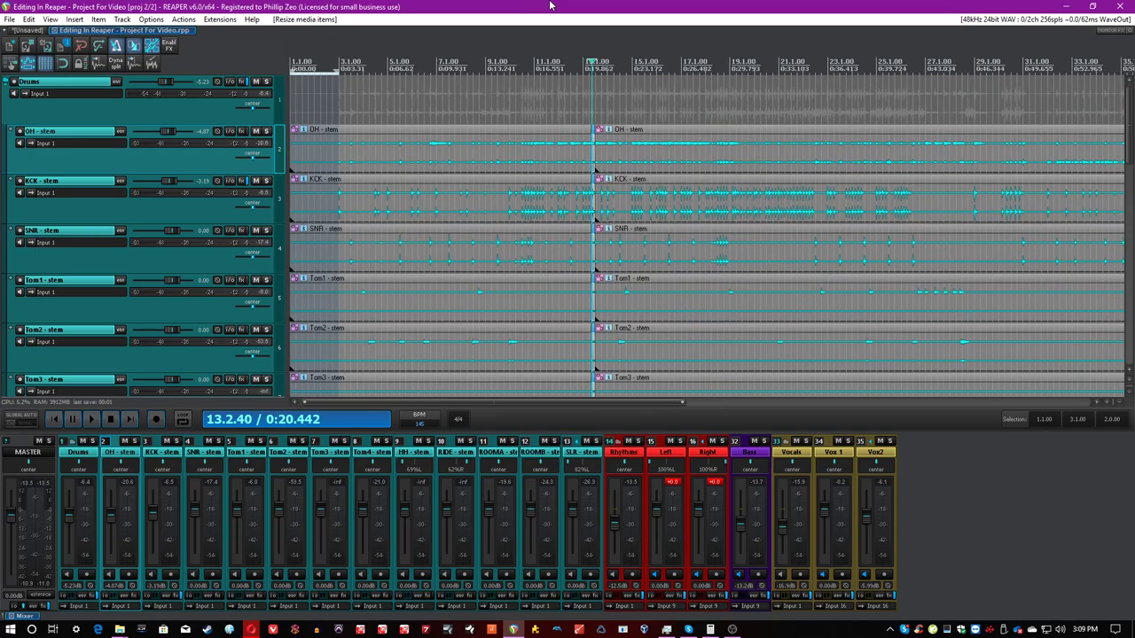
Split the grouped drum items at about 22.3.00, just before the snare hit
click(645, 153)
scroll(645, 152, up, 3)
scroll(804, 147, down, 2)
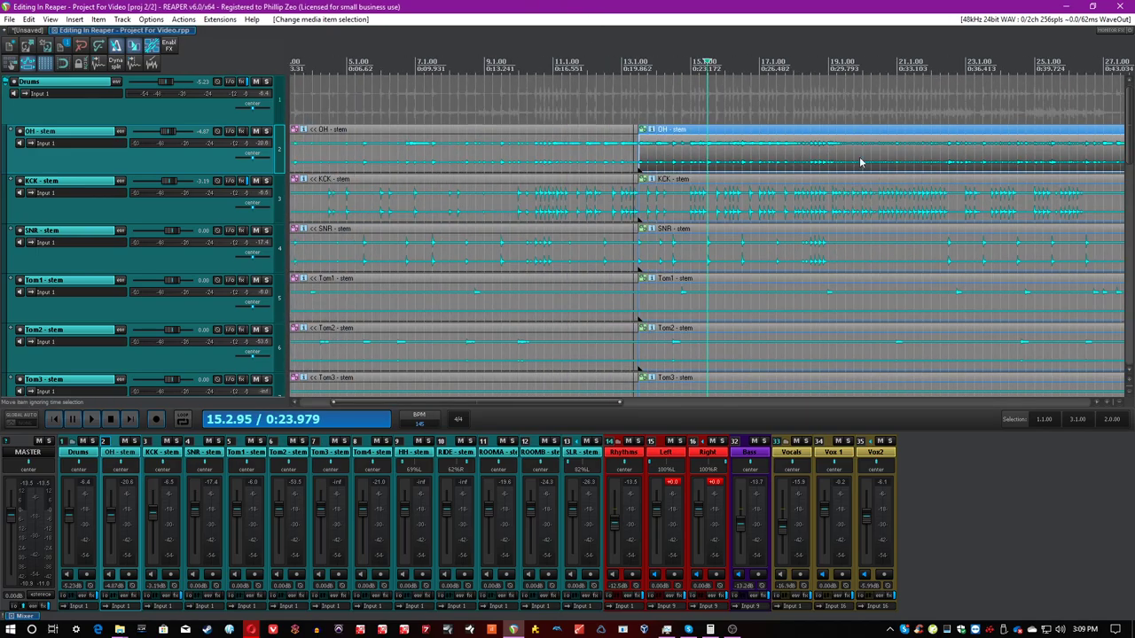
click(927, 151)
scroll(927, 150, up, 2)
click(752, 169)
key(equal)
key(equal)
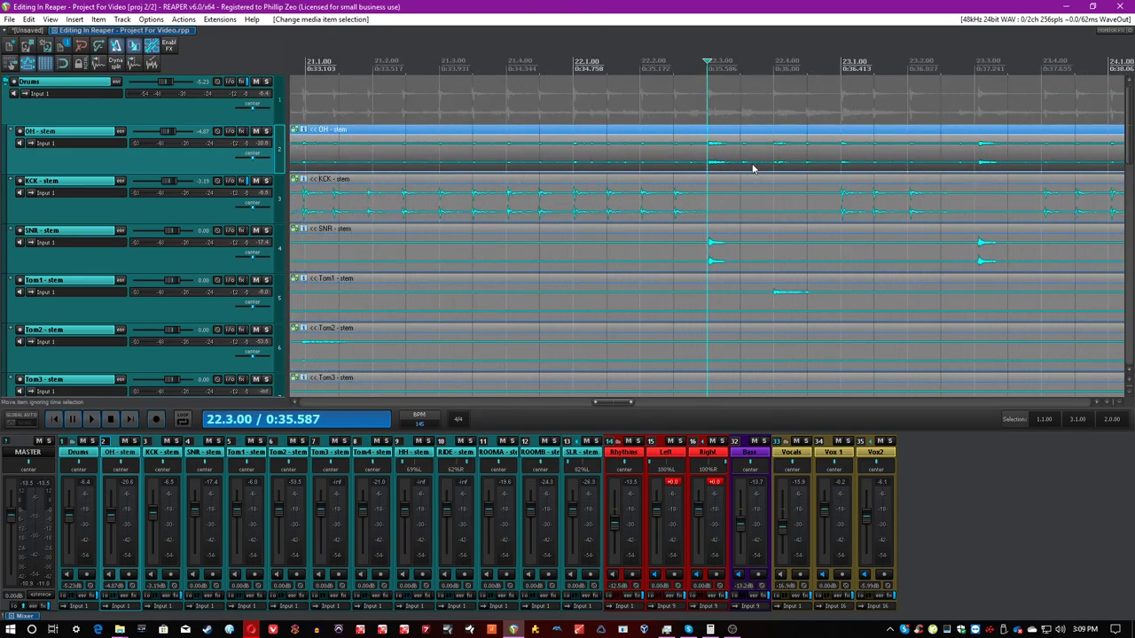
click(705, 167)
key(s)
click(815, 153)
scroll(815, 154, down, 4)
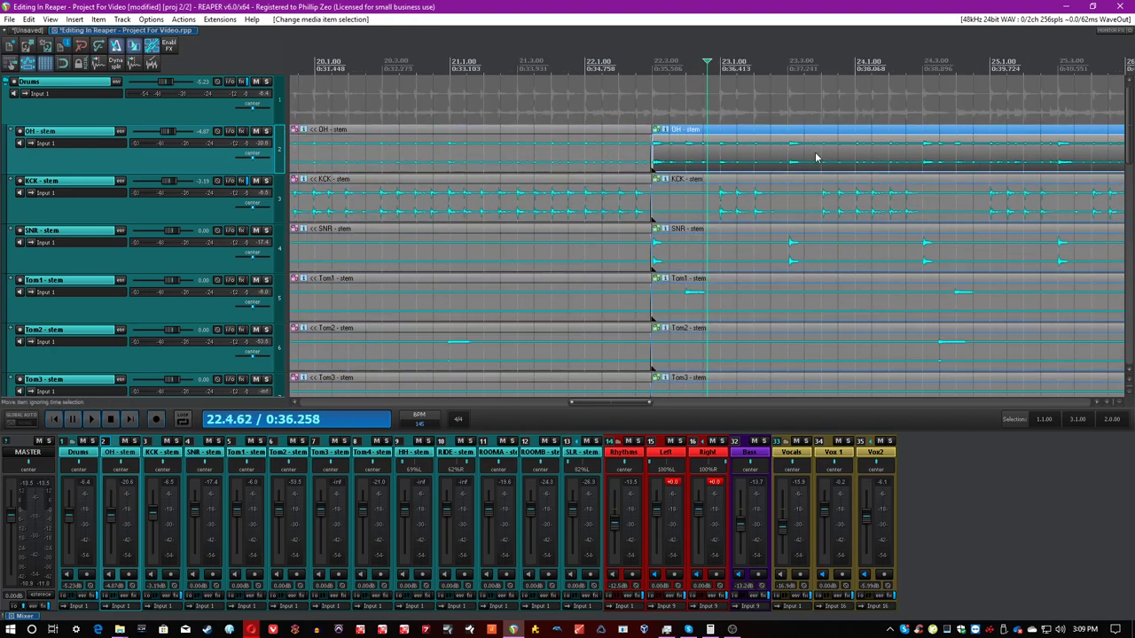
Split the grouped drum items at 26.4.96 and just before 32.1.00, and save the project
click(855, 151)
key(equal)
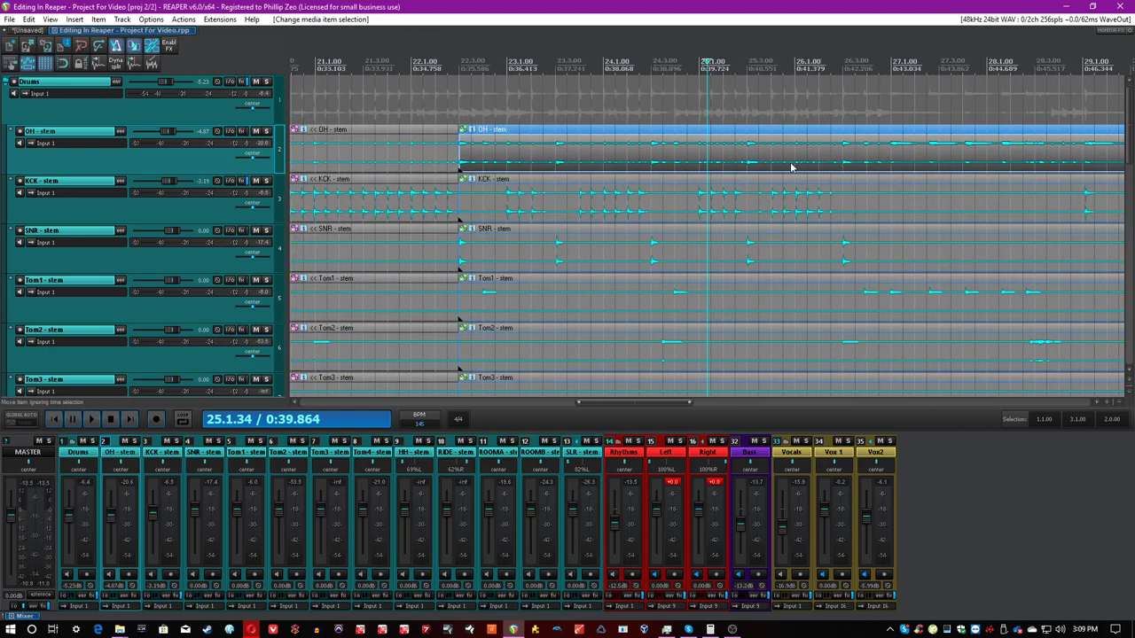
click(891, 164)
key(s)
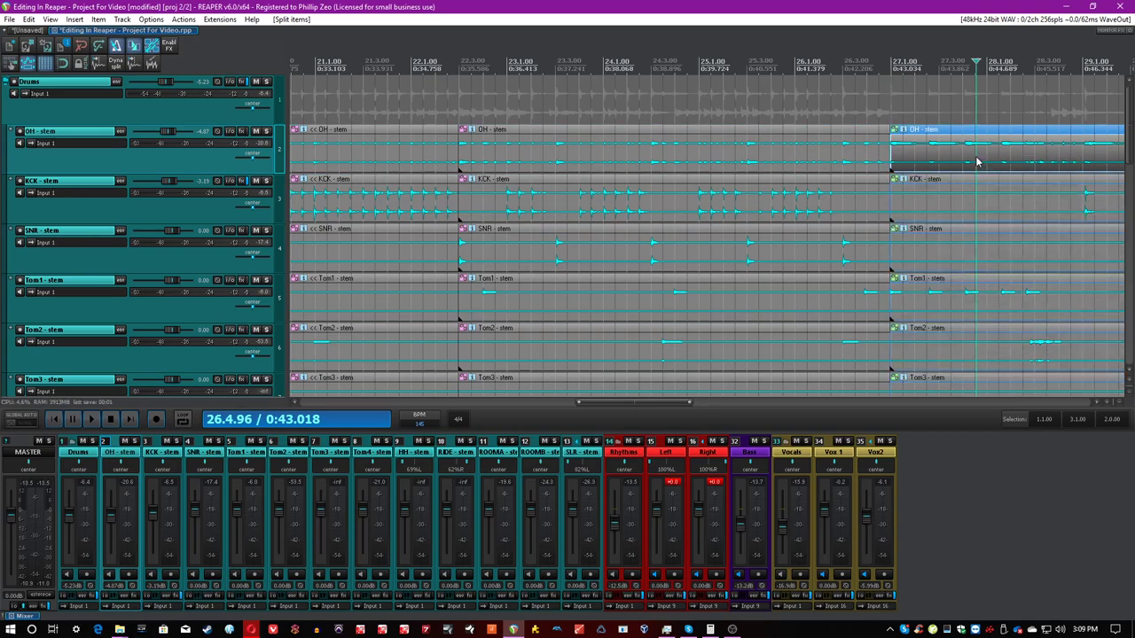
click(974, 162)
key(minus)
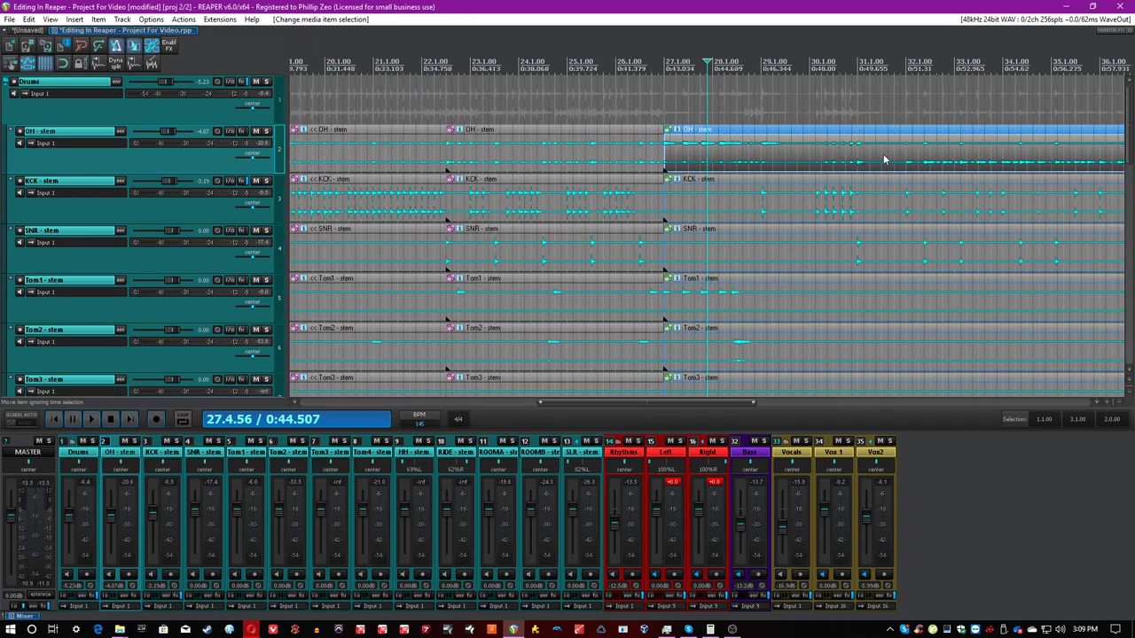
key(s)
click(987, 160)
scroll(988, 160, down, 4)
scroll(975, 164, up, 3)
key(ctrl+s)
Split the grouped drum items at 37.1.35 and just before 41.1.00, saving the project between the splits
scroll(793, 159, up, 2)
scroll(803, 164, up, 2)
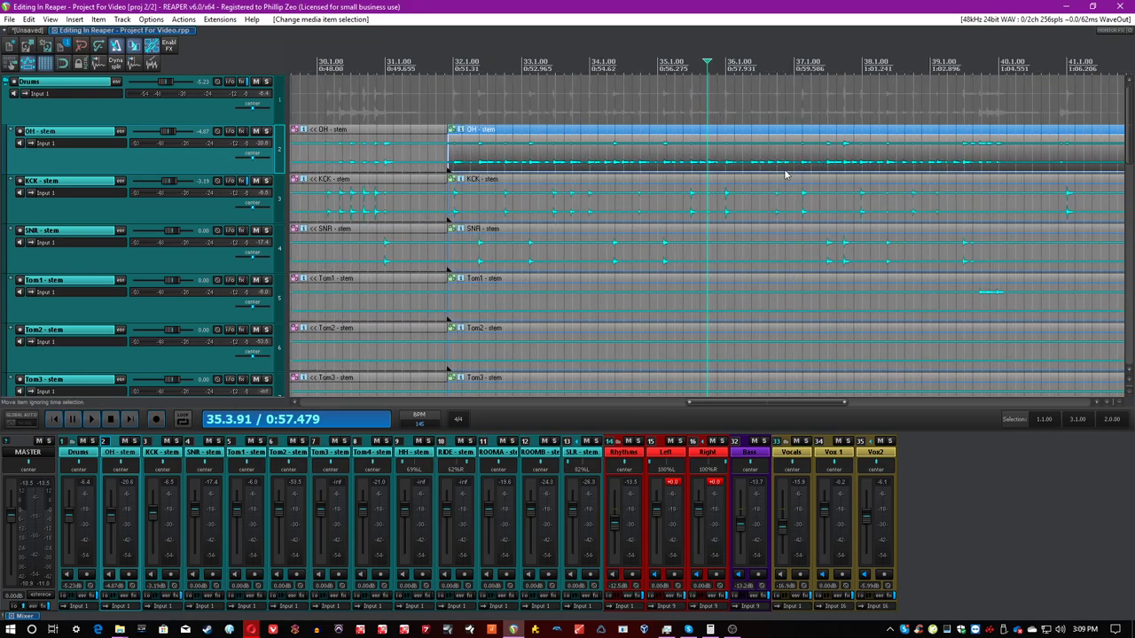
click(800, 149)
key(s)
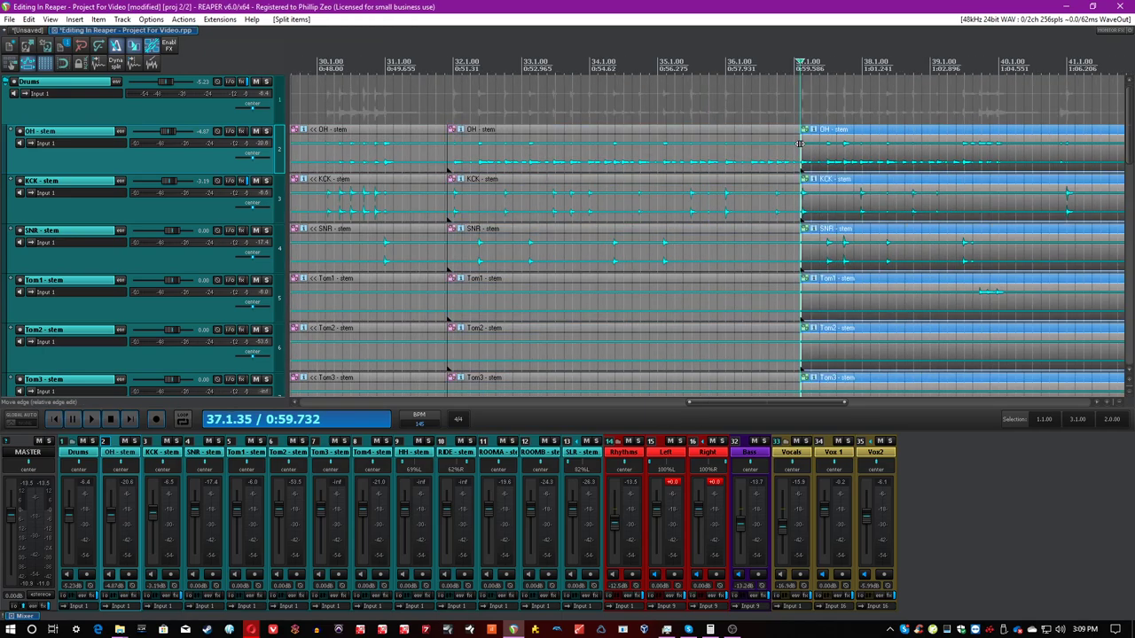
click(961, 149)
scroll(959, 149, up, 2)
key(ctrl+s)
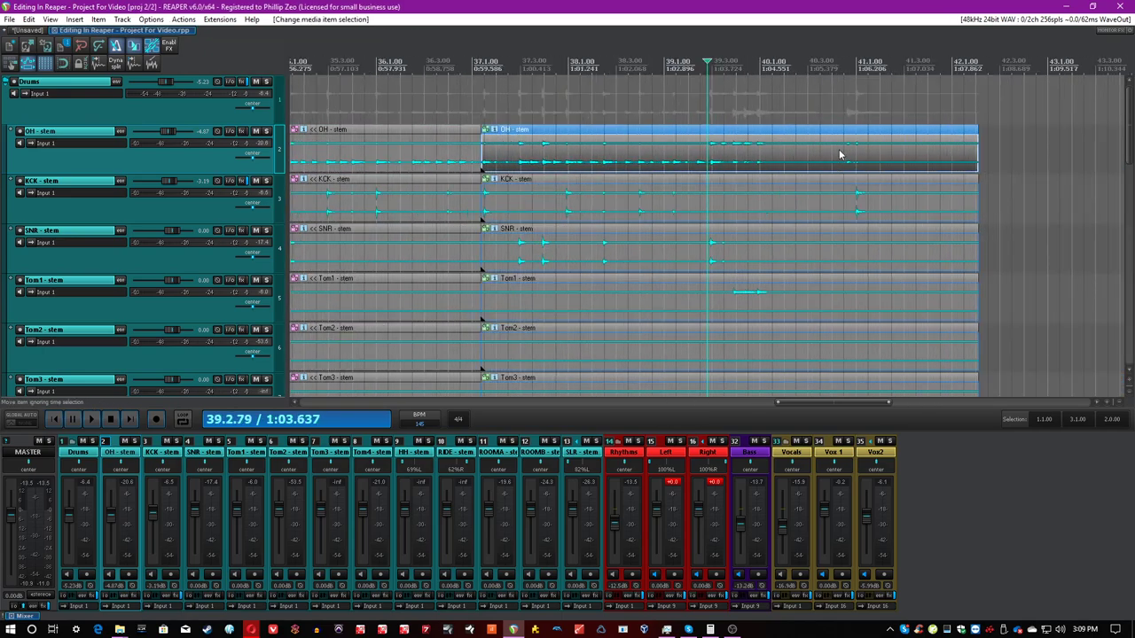
click(840, 154)
key(s)
click(639, 156)
scroll(636, 155, down, 8)
scroll(420, 164, down, 3)
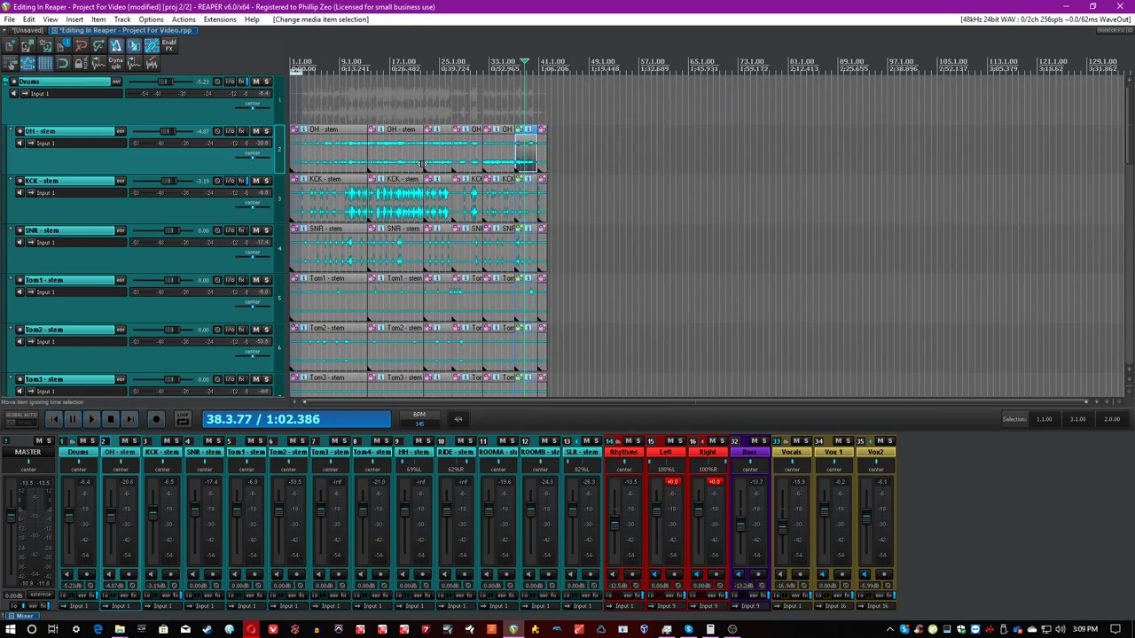
Move the first grouped drum section later on the timeline, return it to the project start and save
click(339, 164)
scroll(339, 164, up, 5)
drag(486, 152, 514, 163)
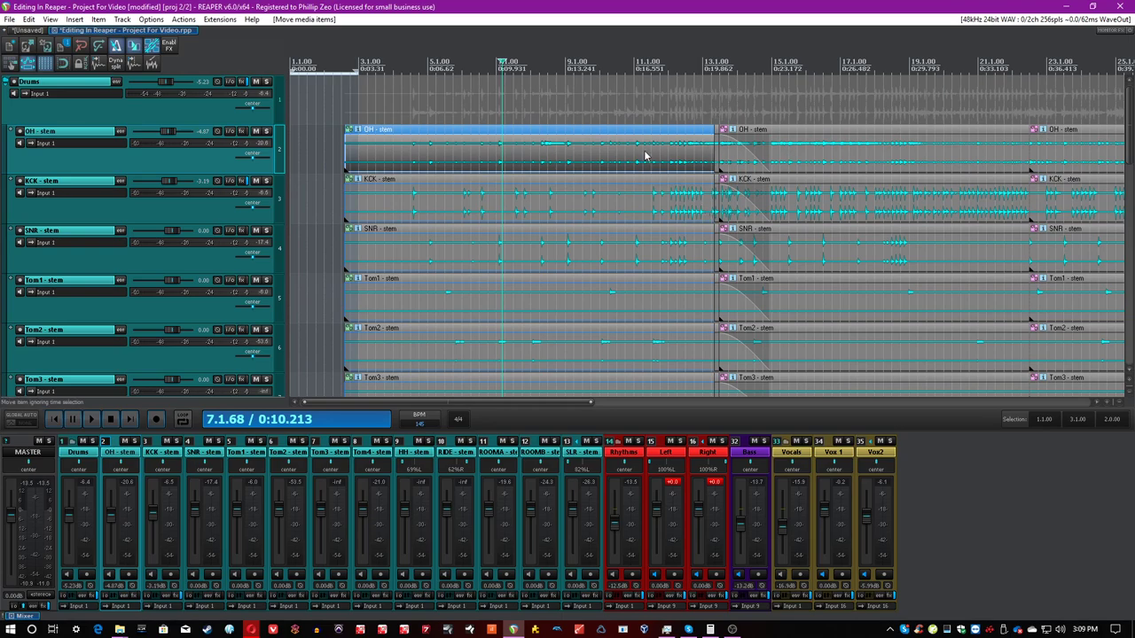
drag(644, 156, 483, 154)
key(ctrl+s)
Split the first grouped drum section at 8.2.65 and save the project
scroll(544, 169, up, 3)
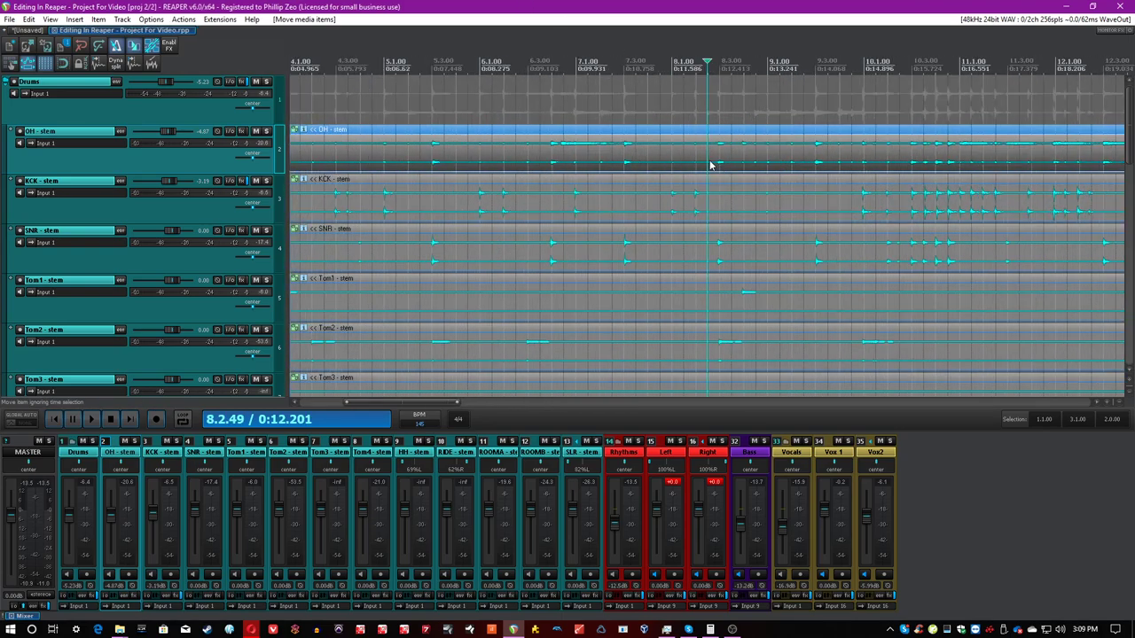
key(s)
click(601, 148)
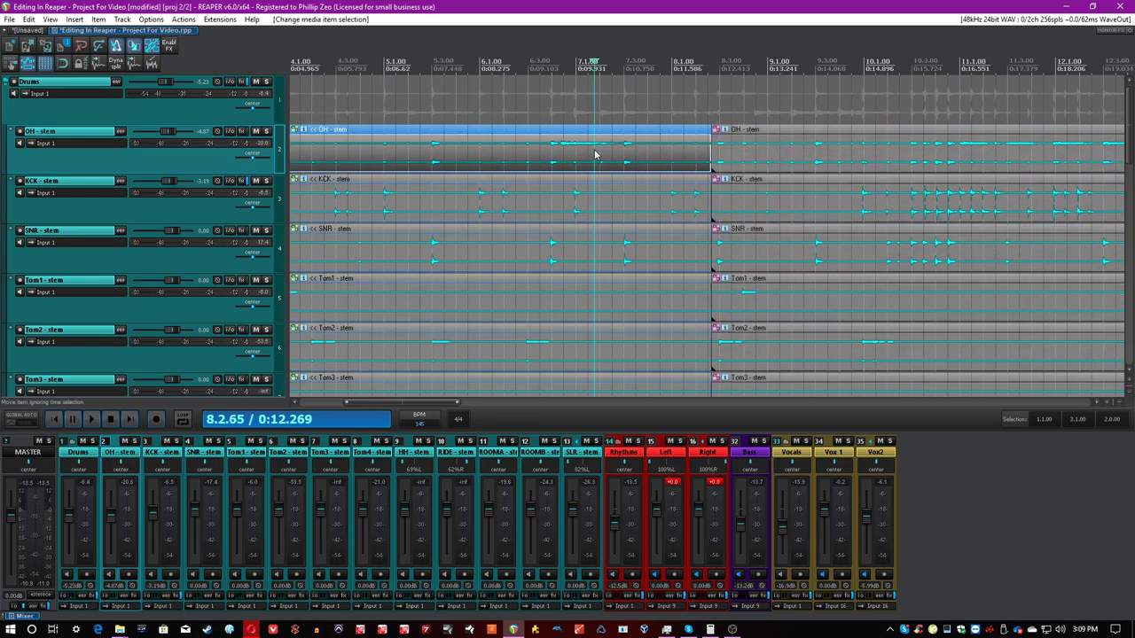
scroll(597, 150, down, 3)
key(ctrl+s)
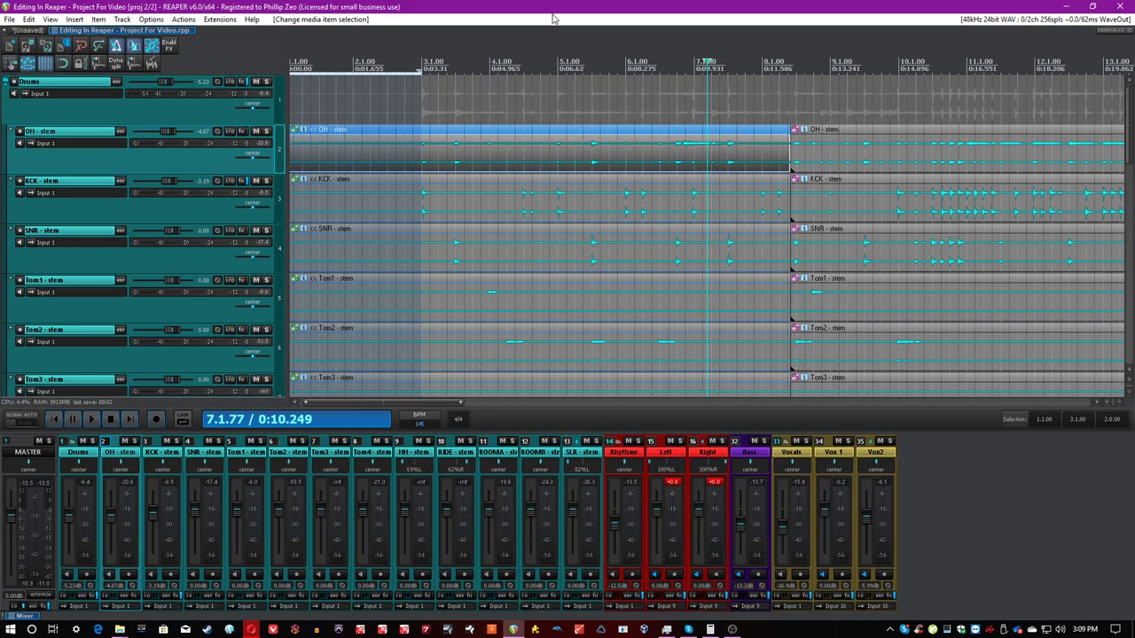
Enlarge the height of the Drums folder track and play the opening hits around measure 3
scroll(674, 109, down, 4)
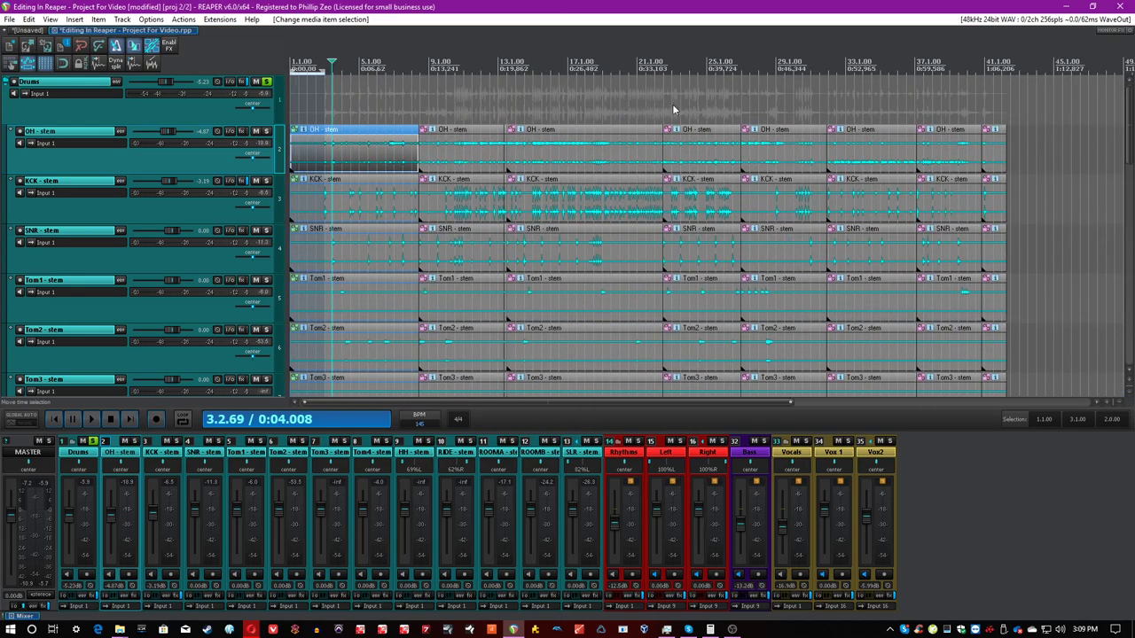
scroll(673, 109, up, 5)
drag(204, 171, 204, 216)
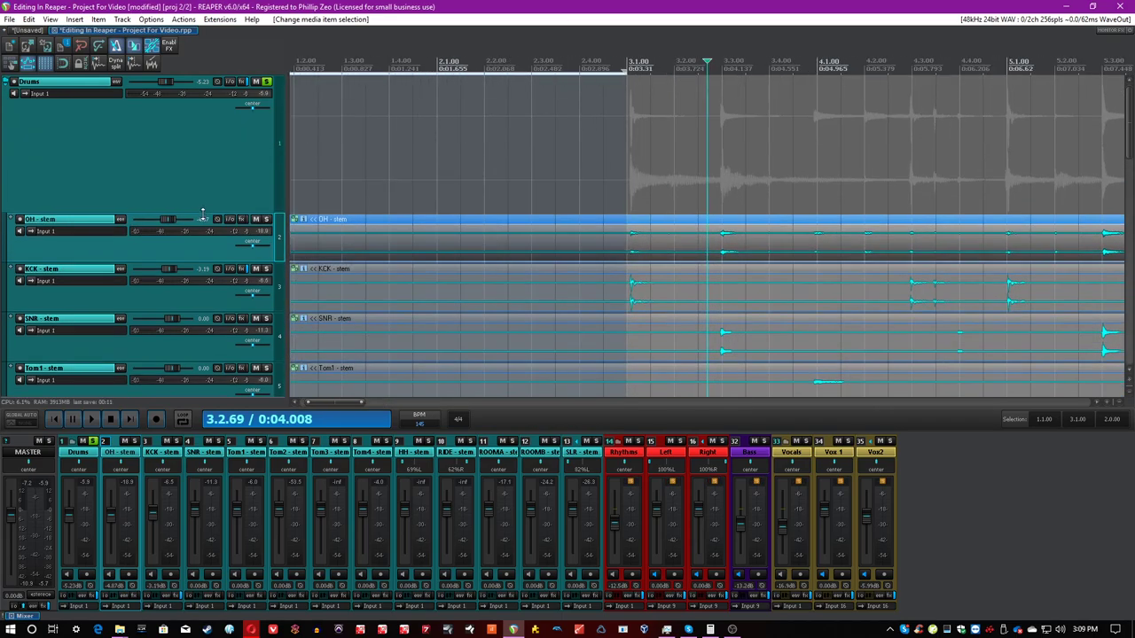
click(618, 255)
key(space)
key(space)
scroll(657, 248, up, 3)
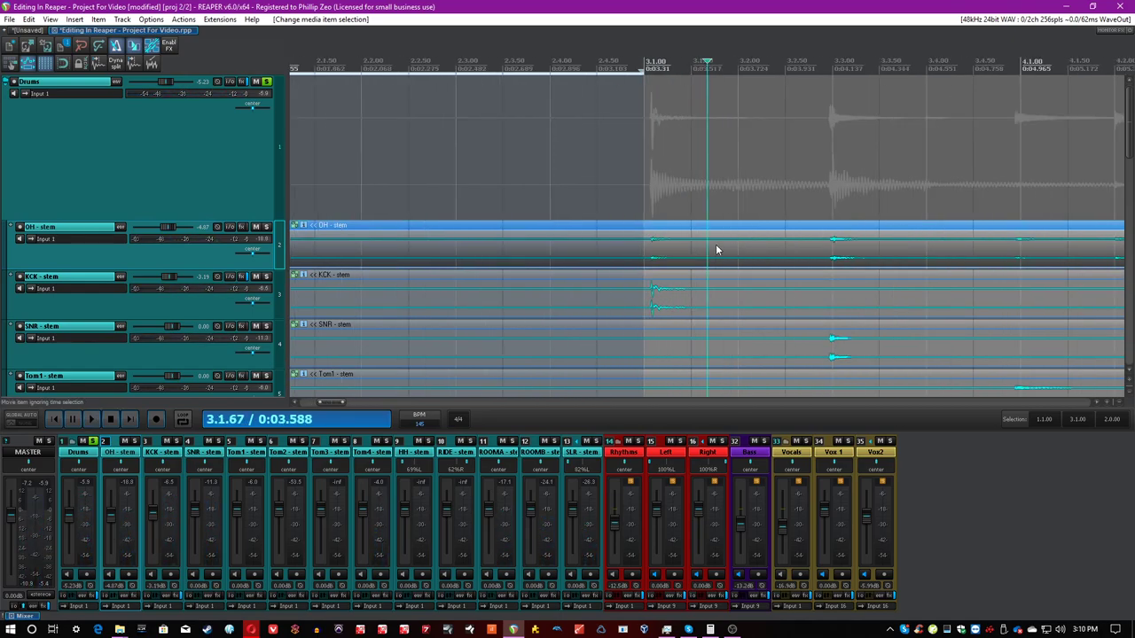
Split the grouped drums at 3.1.77 and 2.4.26 and shift the kick between them onto the 3.1.00 grid line
click(716, 243)
key(s)
click(679, 251)
click(576, 260)
key(s)
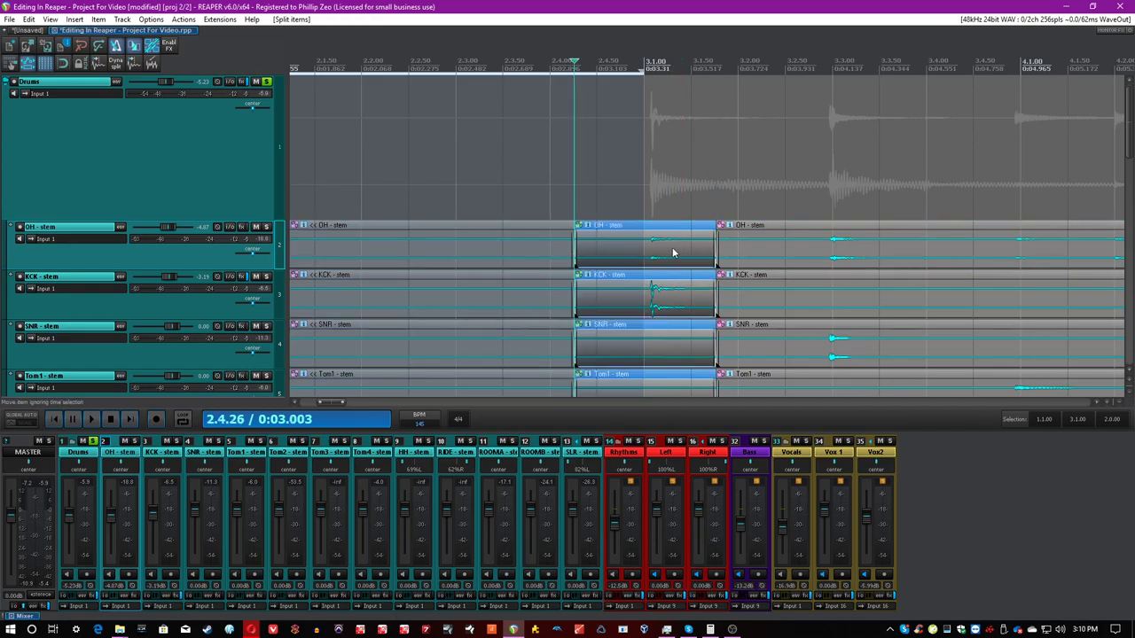
Split the grouped drums before the snare at 3.3.00, close the gap after the first kick, and play from 2.3.93
click(796, 253)
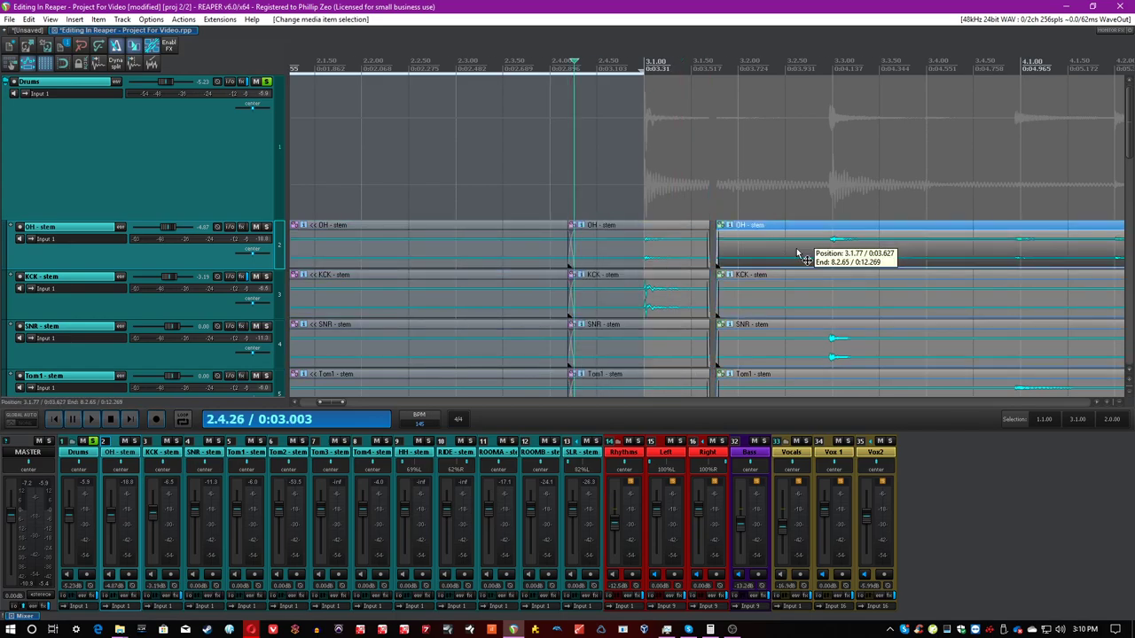
key(s)
drag(781, 253, 707, 250)
click(543, 182)
key(space)
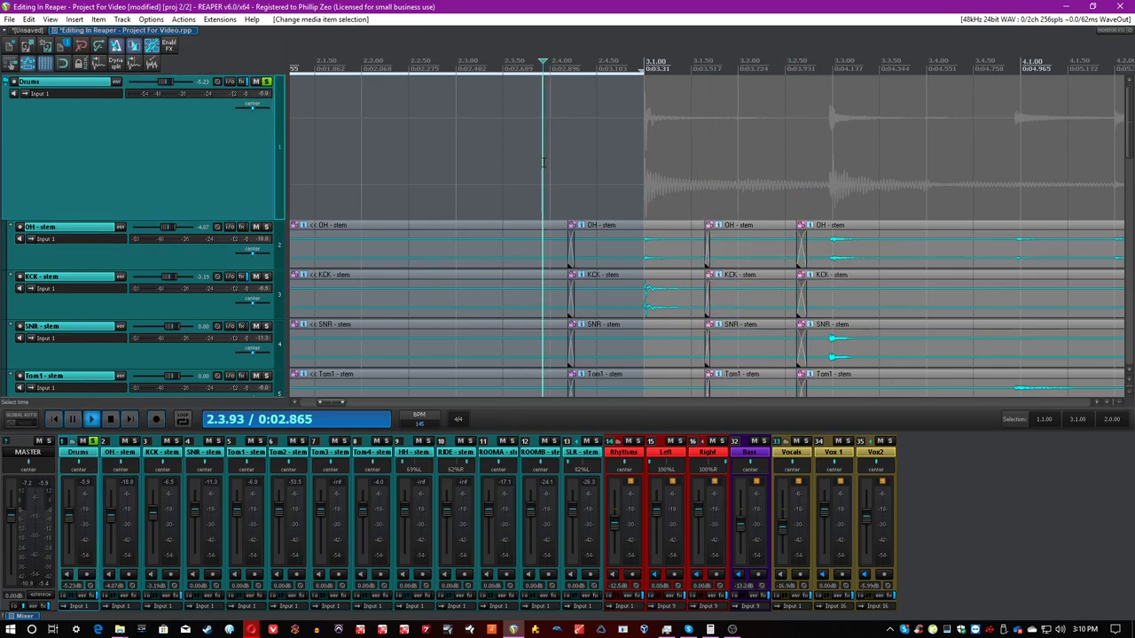
key(space)
Save the project, split the grouped drums just before 4.1.00 and align that hit with the grid line
click(923, 251)
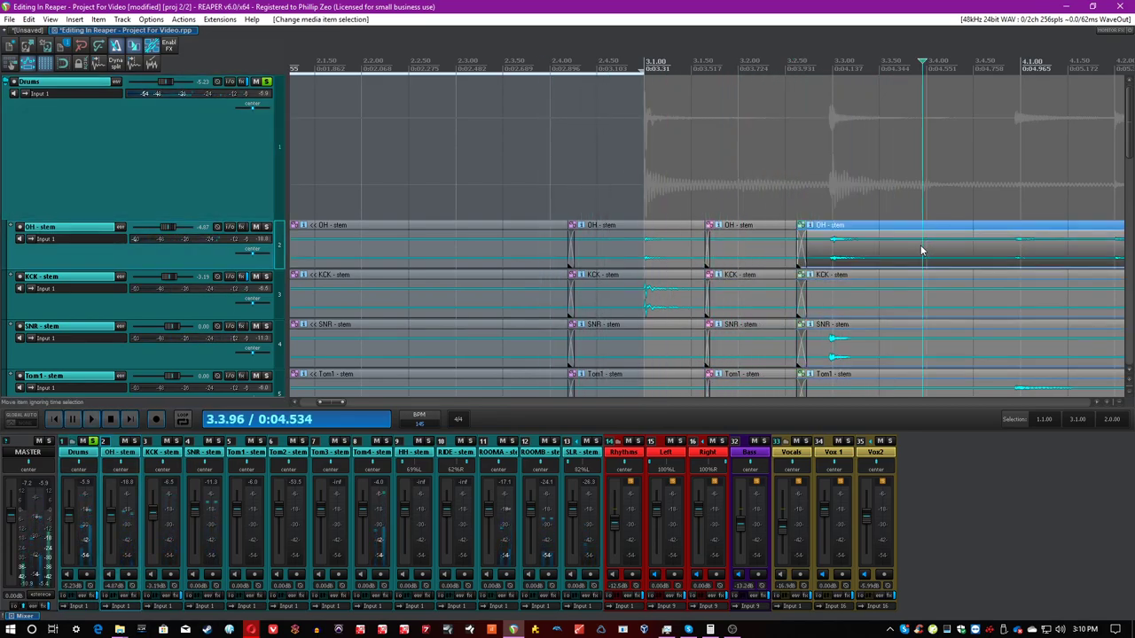
scroll(913, 254, right, 3)
key(ctrl+s)
click(775, 253)
key(s)
drag(695, 252, 658, 255)
Split the grouped drums just before 4.2.00 and adjust the new piece so its hit lines up with the grid
click(896, 259)
scroll(824, 252, up, 2)
click(682, 255)
key(s)
drag(547, 251, 539, 251)
Split the grouped drums at 4.2.84 and 4.4.55 and shift the piece between them onto the 4.3.00 grid line
click(839, 253)
scroll(837, 252, right, 2)
click(694, 253)
key(s)
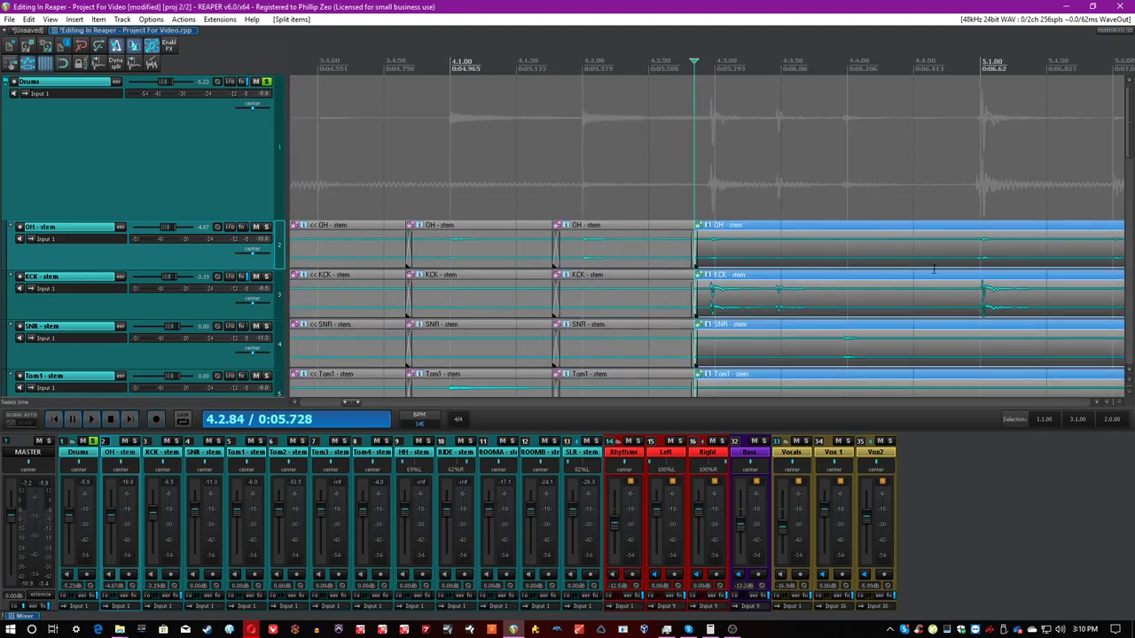
click(920, 255)
key(s)
drag(821, 255, 828, 255)
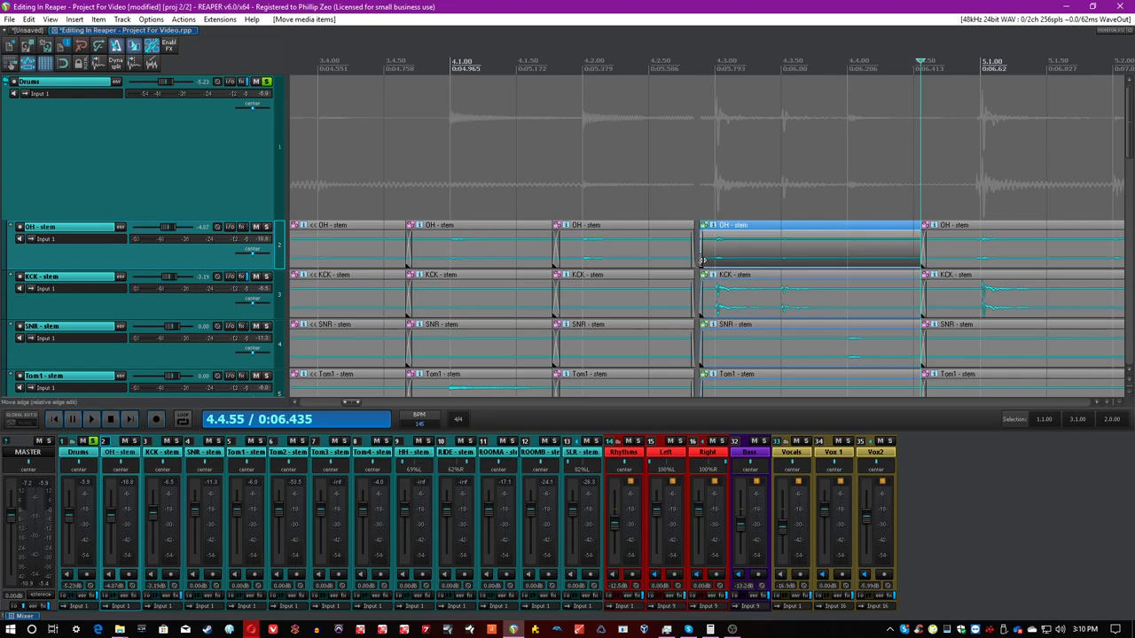
Split the grouped drums at 5.1.73 and select the piece holding the kick at 5.1.00
key(s)
mouse_move(1131, 144)
mouse_down()
mouse_move(1131, 268)
mouse_move(1132, 147)
mouse_up()
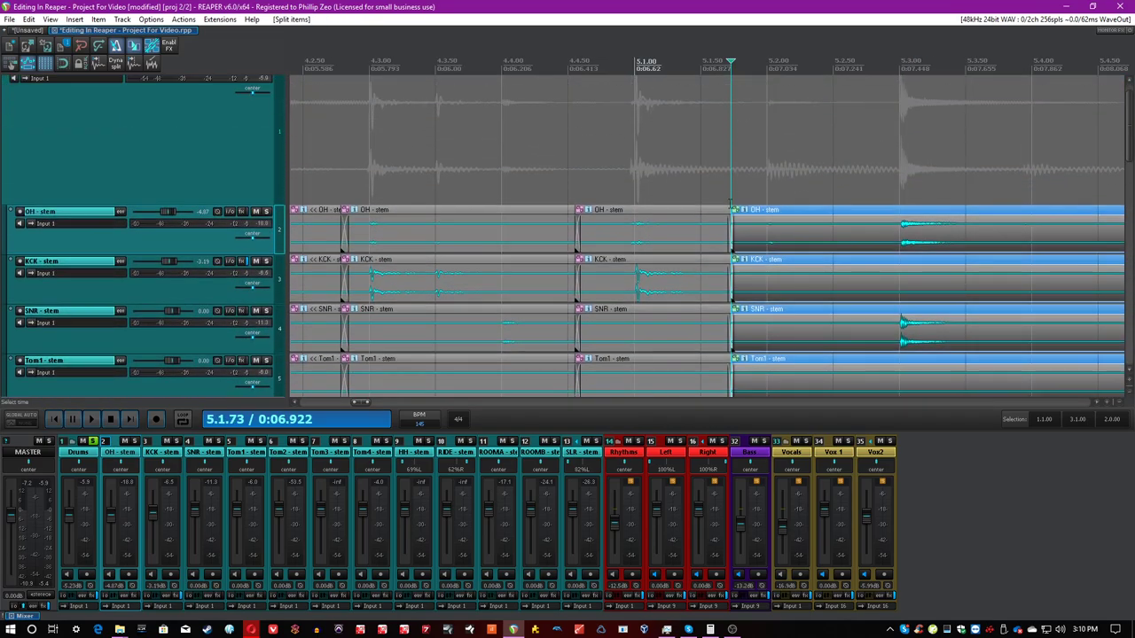
click(705, 236)
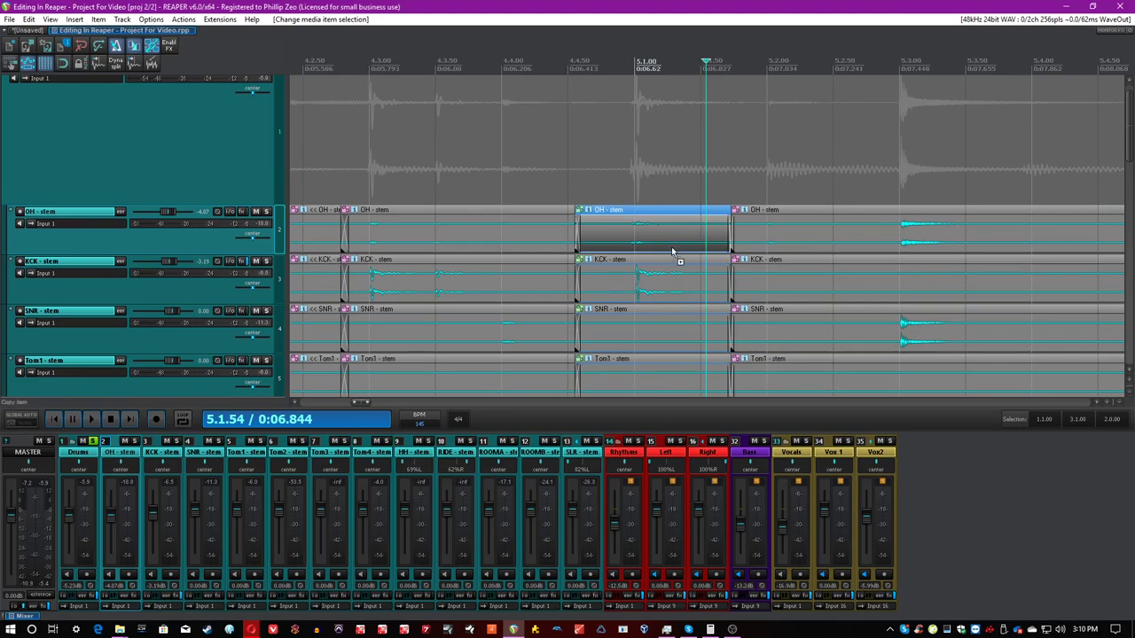
Review the item split commands for the drum piece at 5.1.00 and examine the surrounding hits against the grid
right_click(690, 239)
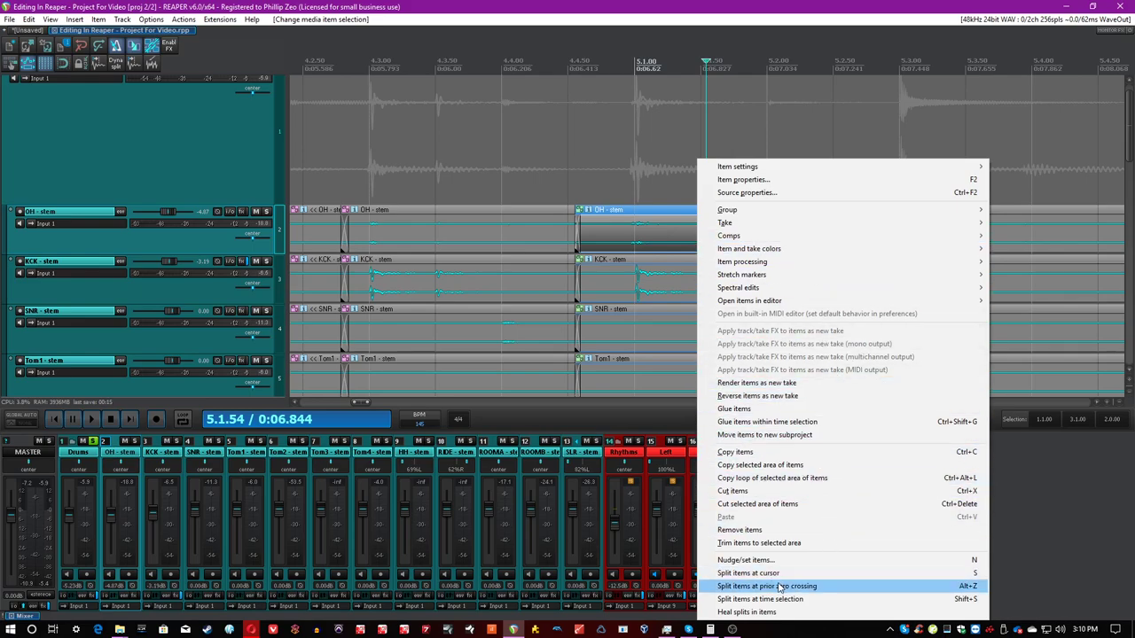
click(724, 5)
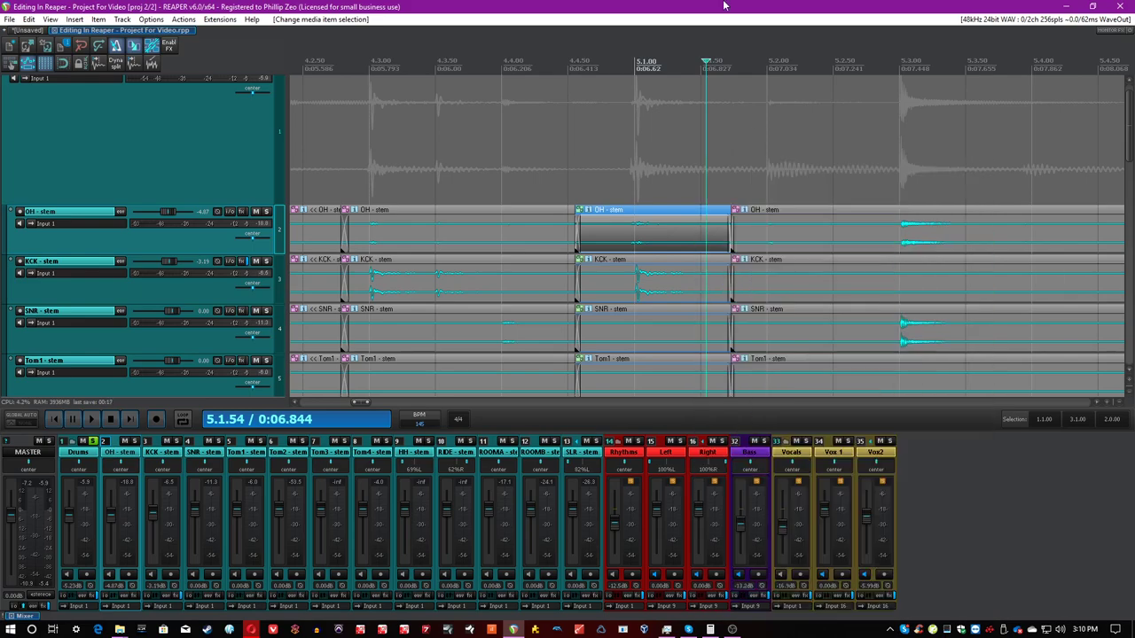
click(771, 235)
click(662, 237)
scroll(662, 238, up, 3)
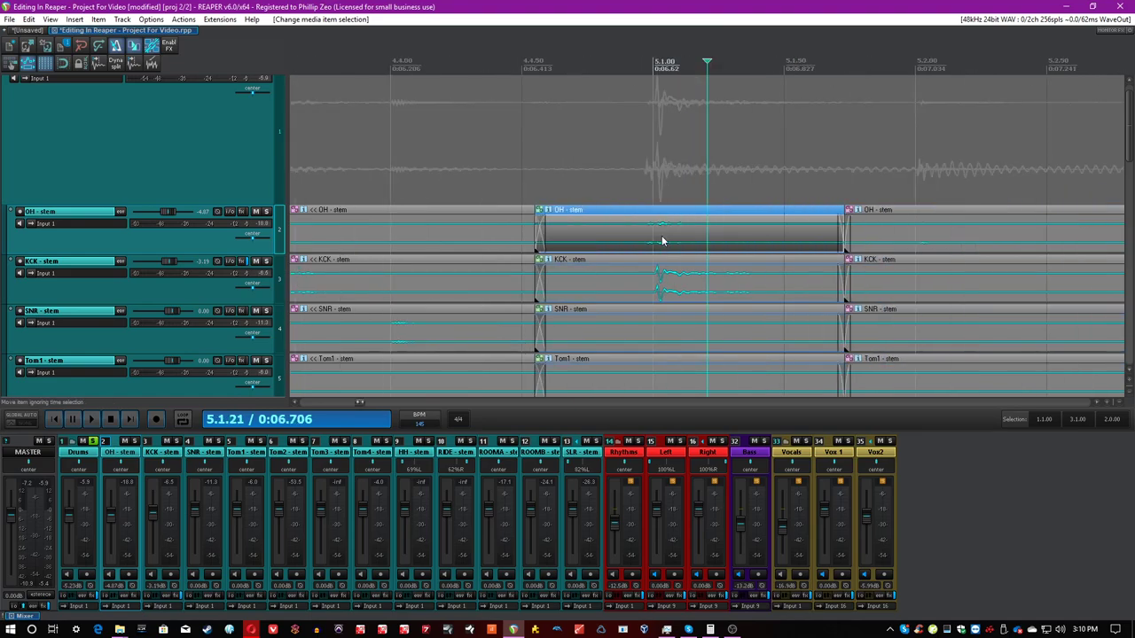
scroll(713, 247, down, 3)
click(847, 234)
scroll(846, 234, up, 2)
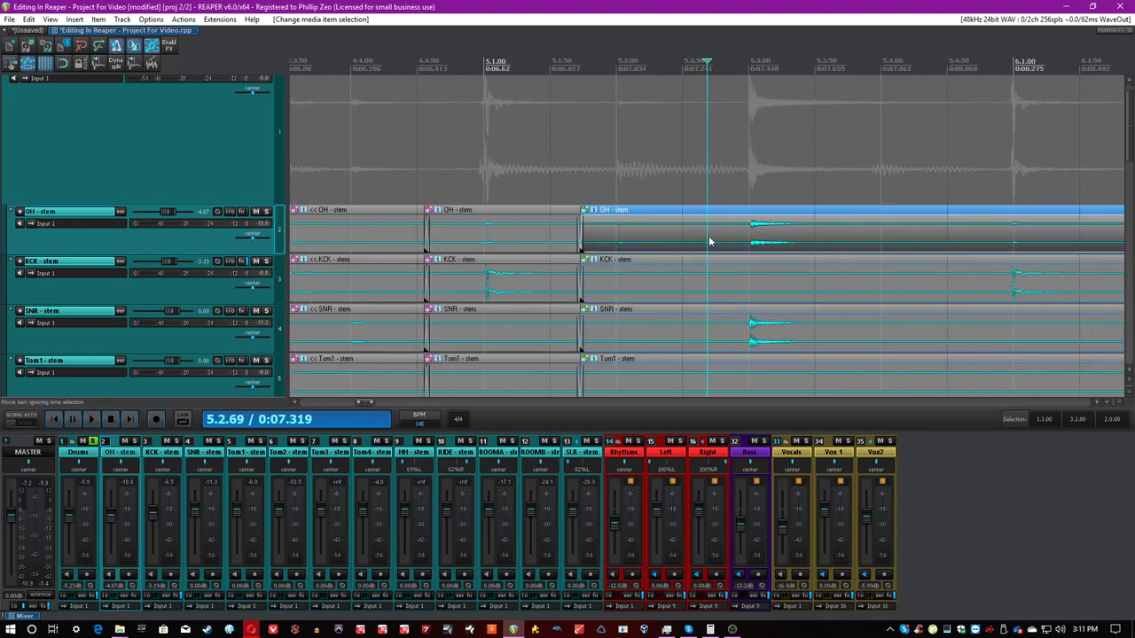
Split the grouped drums at 6.2.69 and between the kicks at 6.1.00 and 6.2.00
key(space)
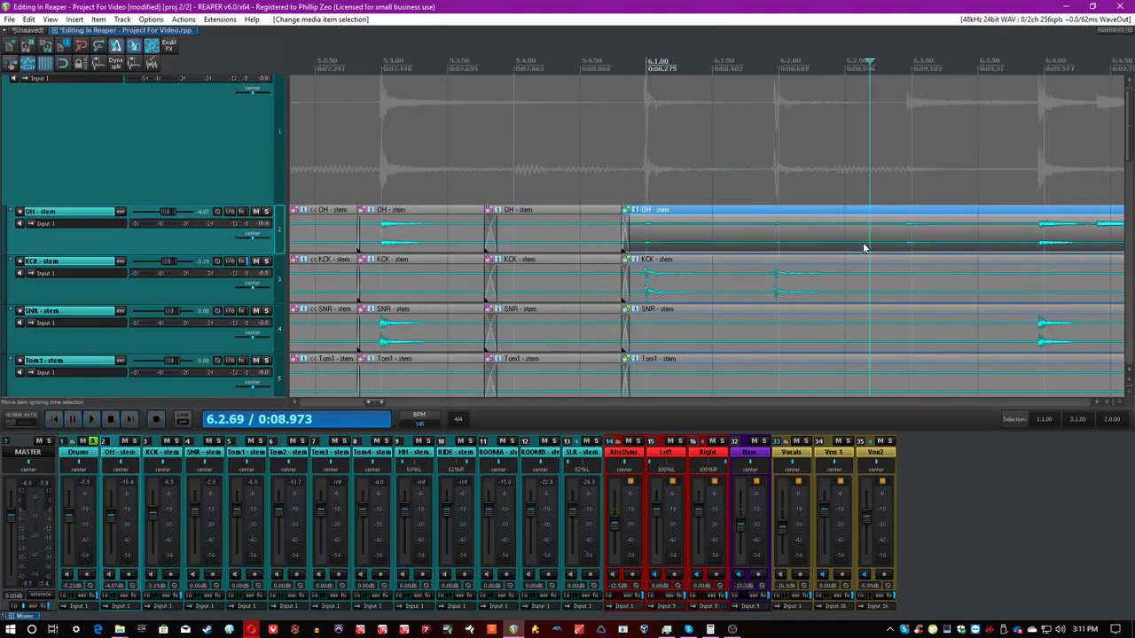
key(s)
click(733, 244)
key(s)
click(980, 247)
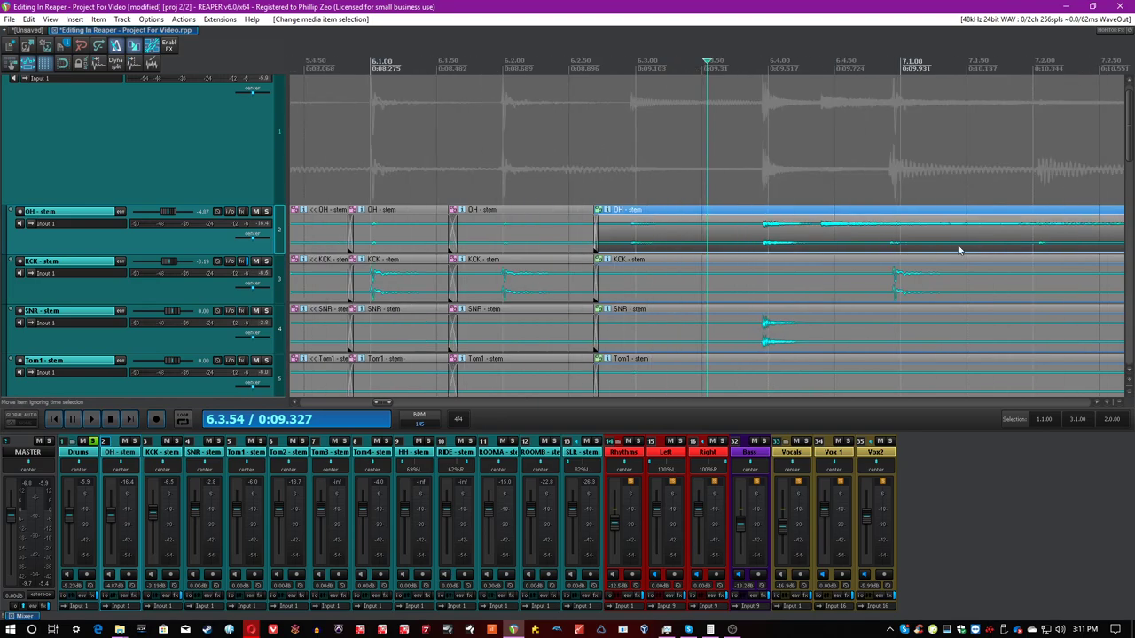
Split the grouped drums at 7.1.71, align the preceding piece with the 6.3.00 grid line and extend its start to close the gap
click(994, 247)
key(s)
drag(655, 246, 592, 238)
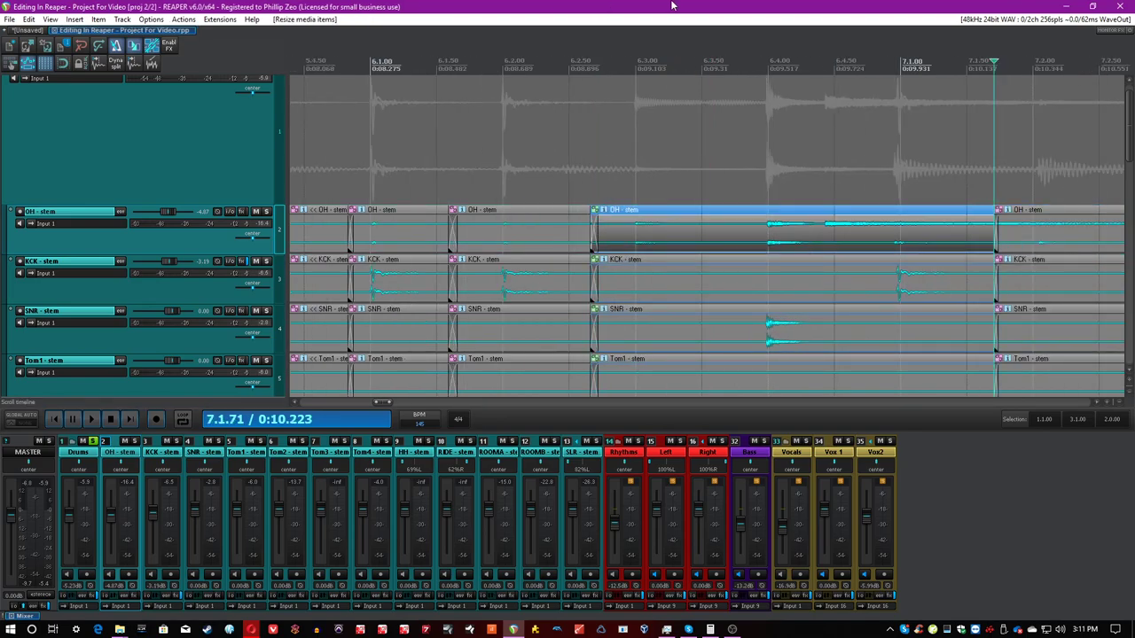
Split the grouped drums just before the cymbal hit between 6.4.00 and 7.1.00 and extend the new piece's start earlier
click(749, 236)
scroll(740, 241, up, 1)
scroll(780, 211, down, 1)
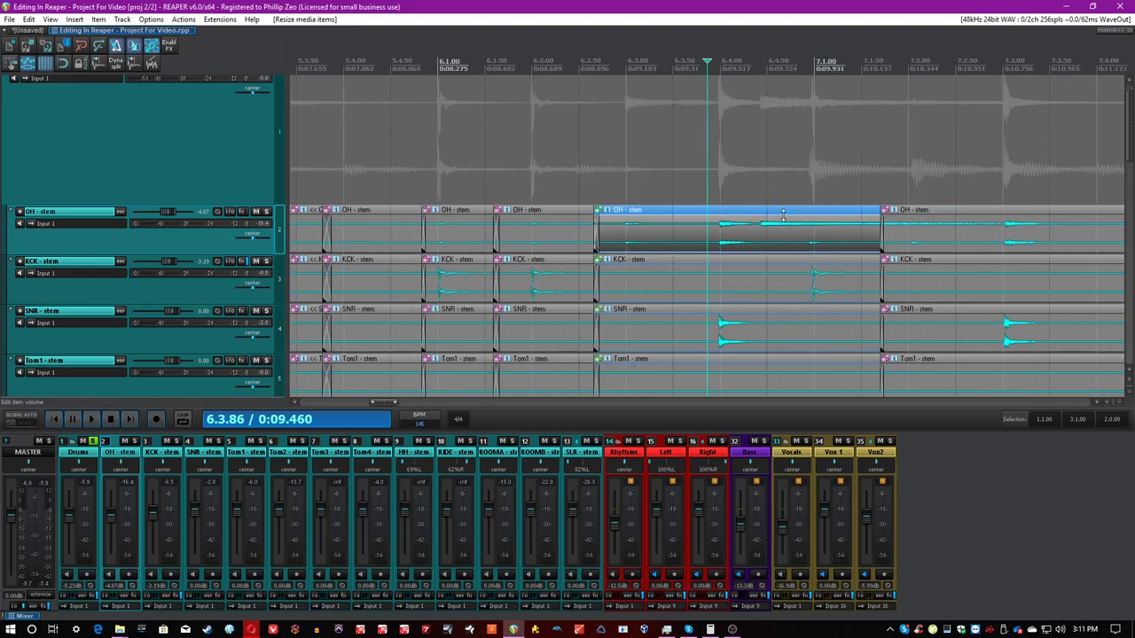
scroll(786, 246, up, 1)
scroll(759, 240, up, 1)
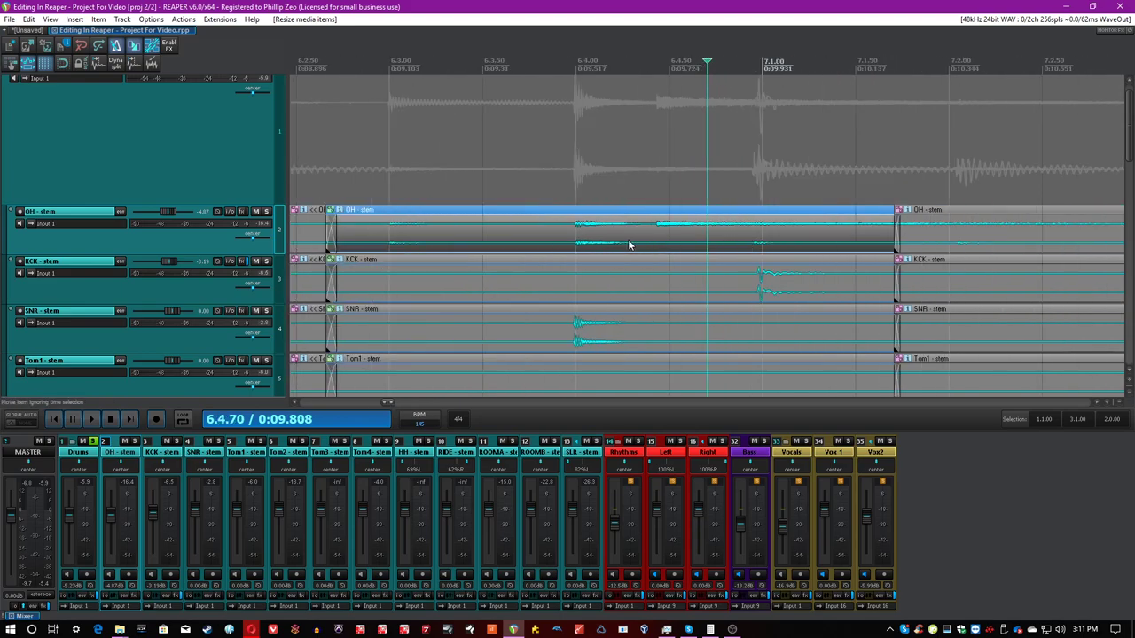
click(560, 237)
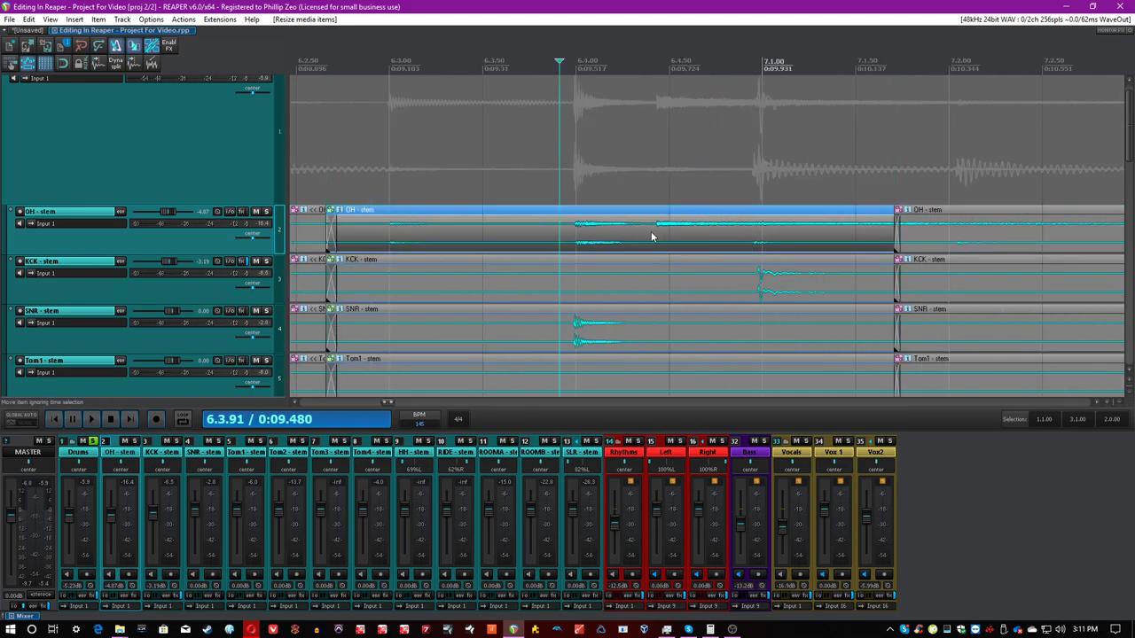
click(648, 237)
key(s)
drag(680, 236, 636, 239)
Split the grouped drums just before the kick at 7.1.00 and play the passage from before 6.4.00
click(740, 237)
key(s)
click(549, 242)
key(space)
Split the grouped drums just before 7.2.00 and 7.3.00 and adjust the pieces so their hits sit on the grid
scroll(709, 239, down, 2)
click(770, 239)
key(s)
drag(732, 239, 757, 240)
click(901, 238)
key(s)
drag(865, 239, 863, 239)
click(912, 239)
drag(900, 241, 884, 240)
Split the grouped drums at 7.4.83 and extend the start of the 8.1.00 piece slightly earlier to overlap the previous one
click(1030, 233)
scroll(1030, 234, down, 2)
click(711, 241)
key(s)
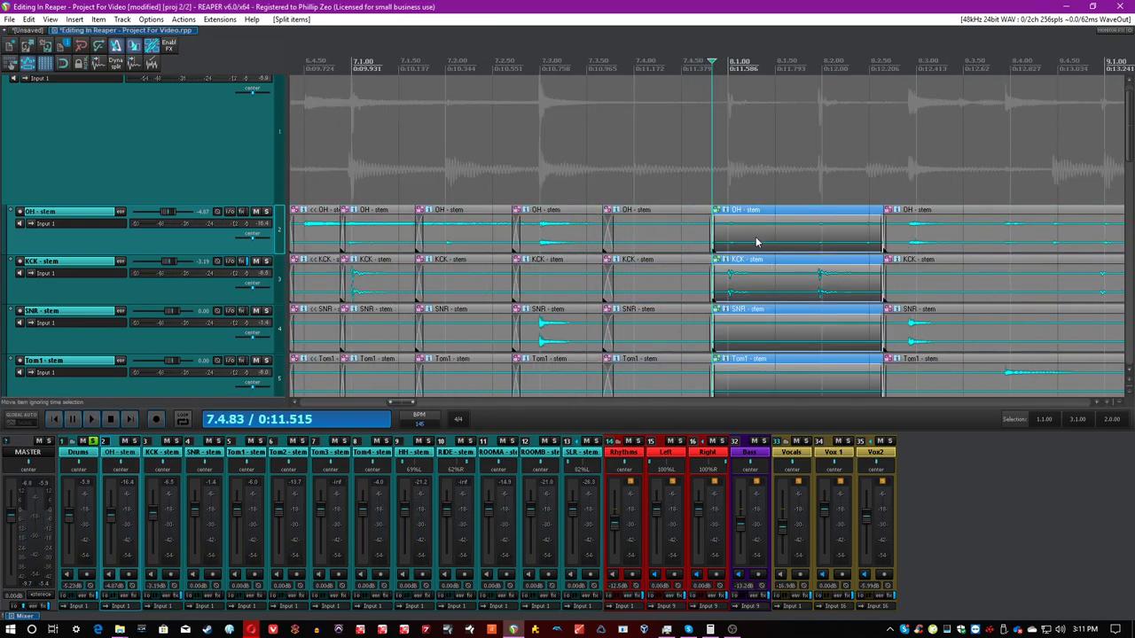
drag(712, 241, 704, 239)
click(657, 236)
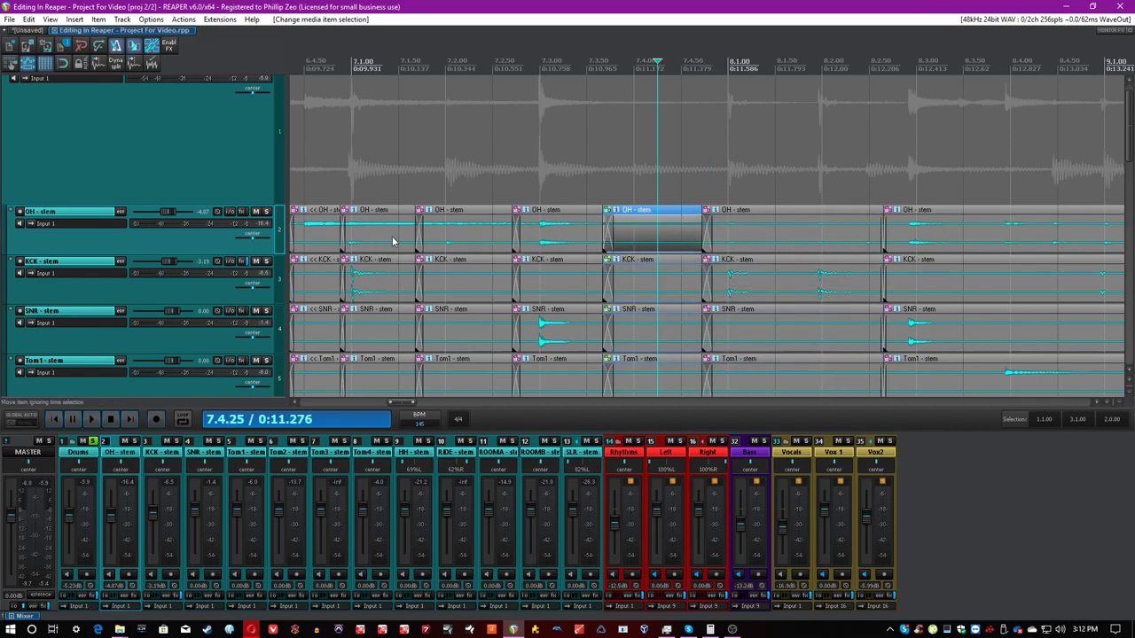
Play the edited drums from just before 7.1.00
click(316, 235)
key(space)
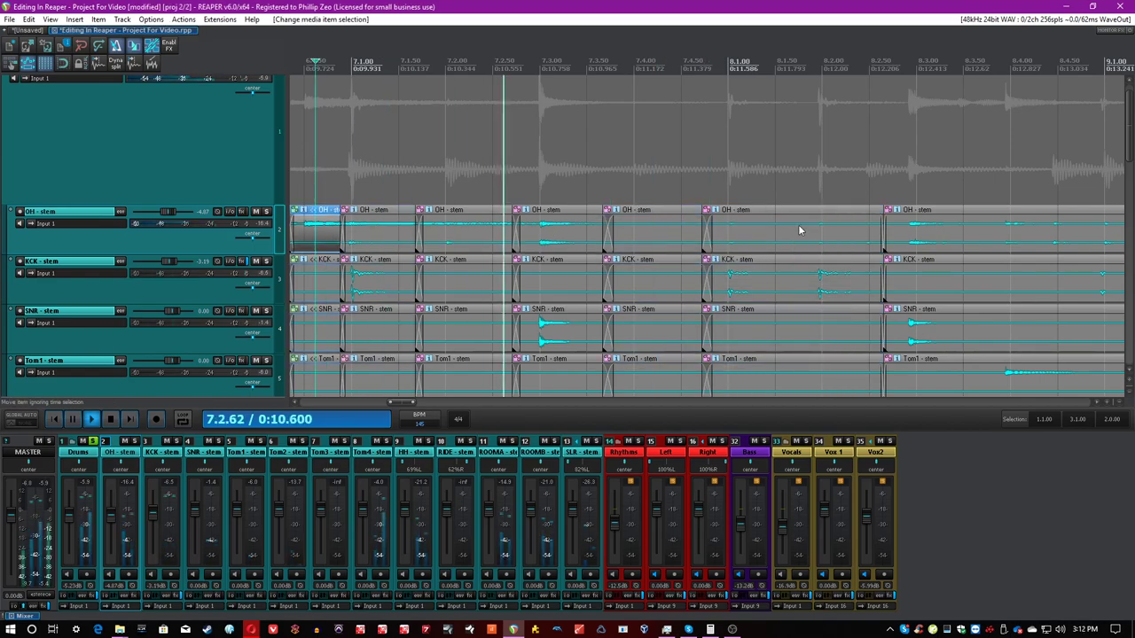
key(space)
Split the grouped drums at 8.1.60, extend the following piece's start earlier and save the project
scroll(798, 231, right, 3)
click(543, 236)
key(s)
drag(590, 236, 534, 237)
key(ctrl+s)
Set the grid line spacing to 1/16 in the snap and grid settings
right_click(45, 66)
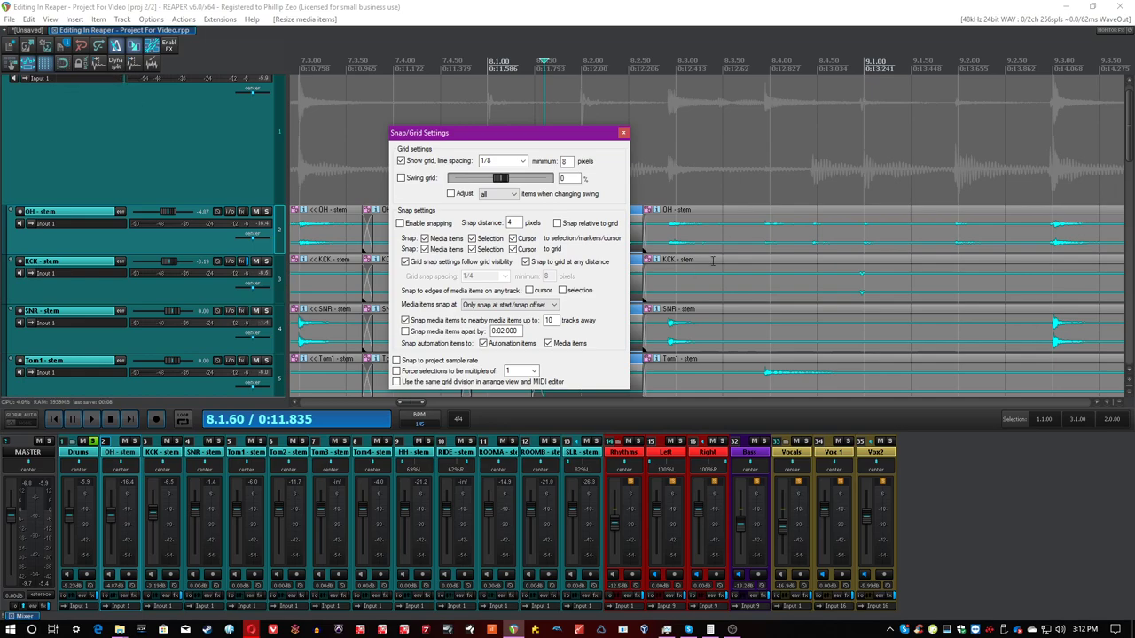
click(523, 162)
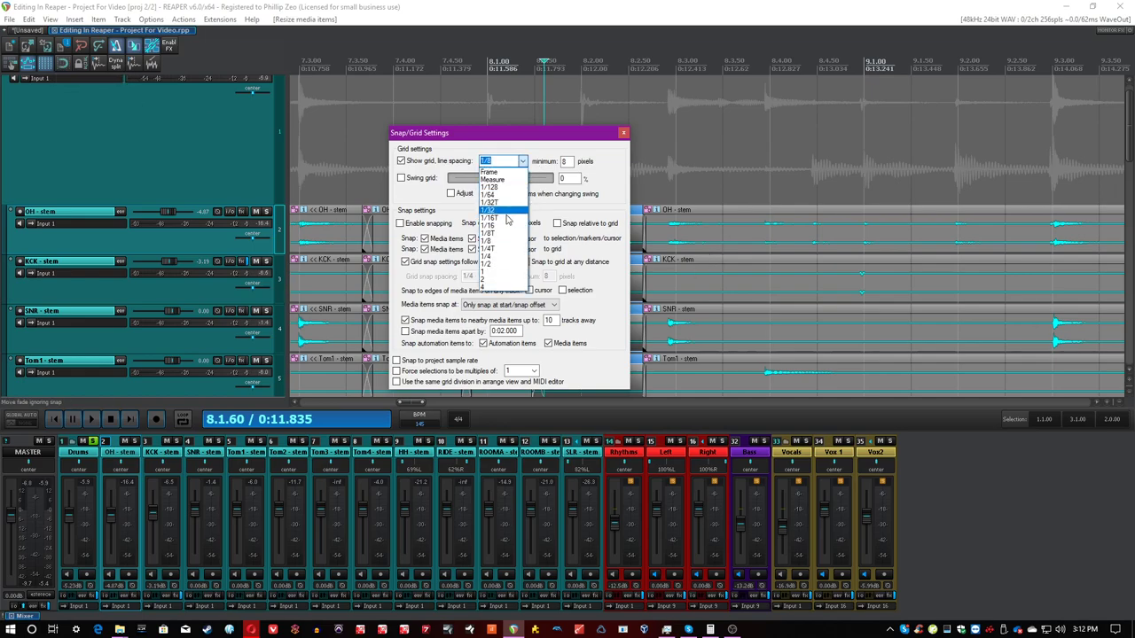
click(504, 226)
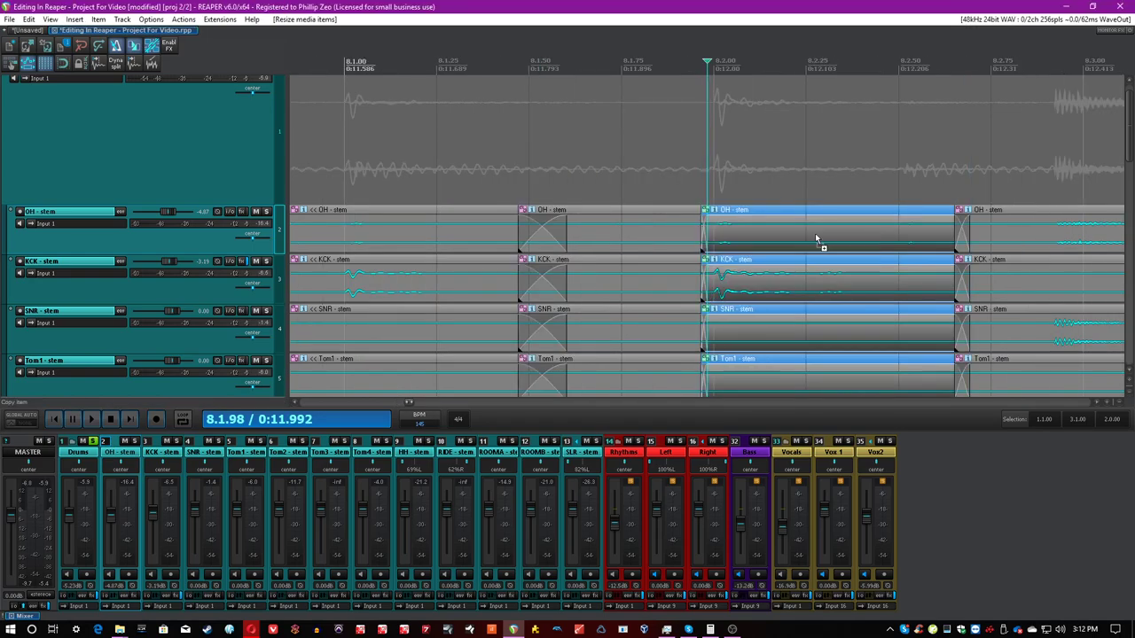
Split the grouped drums at 8.2.43, at 8.3.44 and just before 9.1.00, aligning the snare with the 8.3.00 grid line
click(876, 240)
key(s)
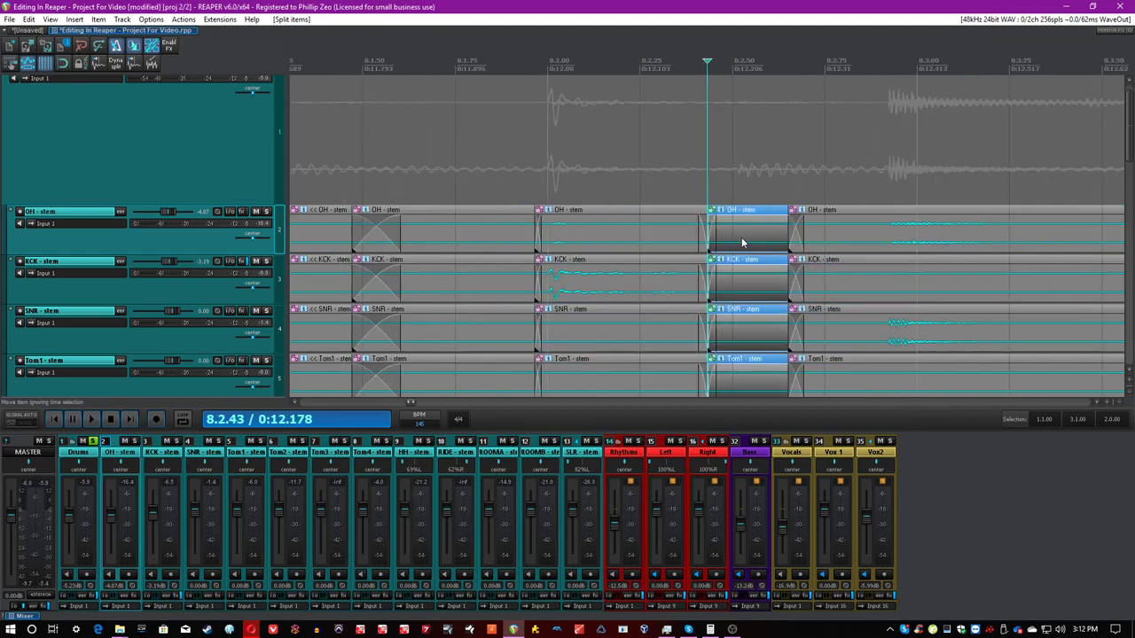
drag(743, 241, 738, 243)
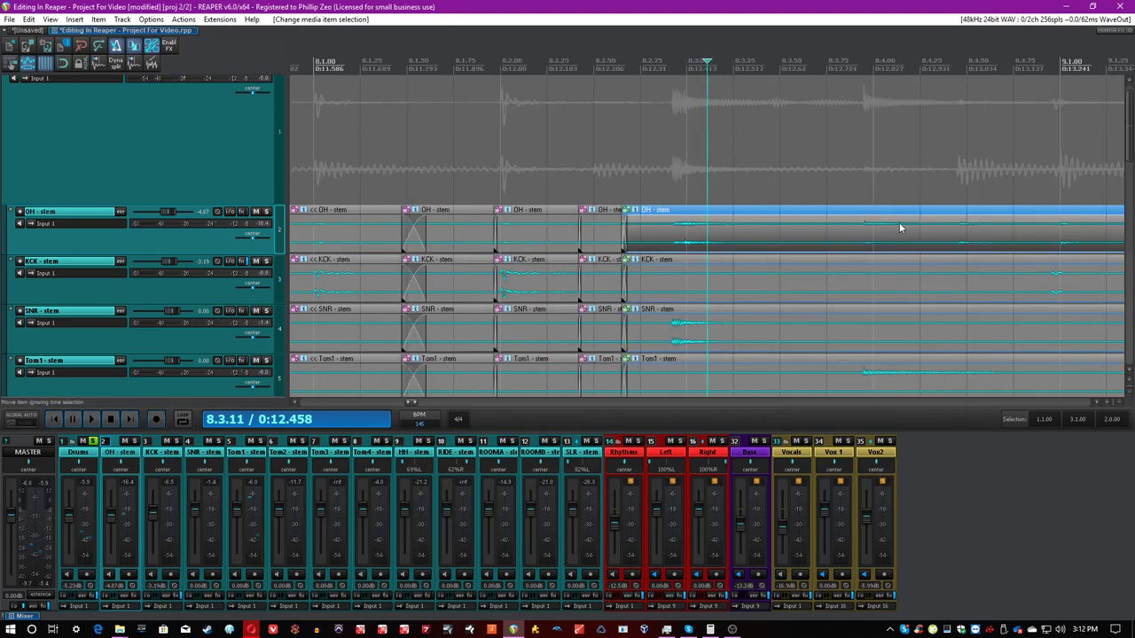
click(926, 232)
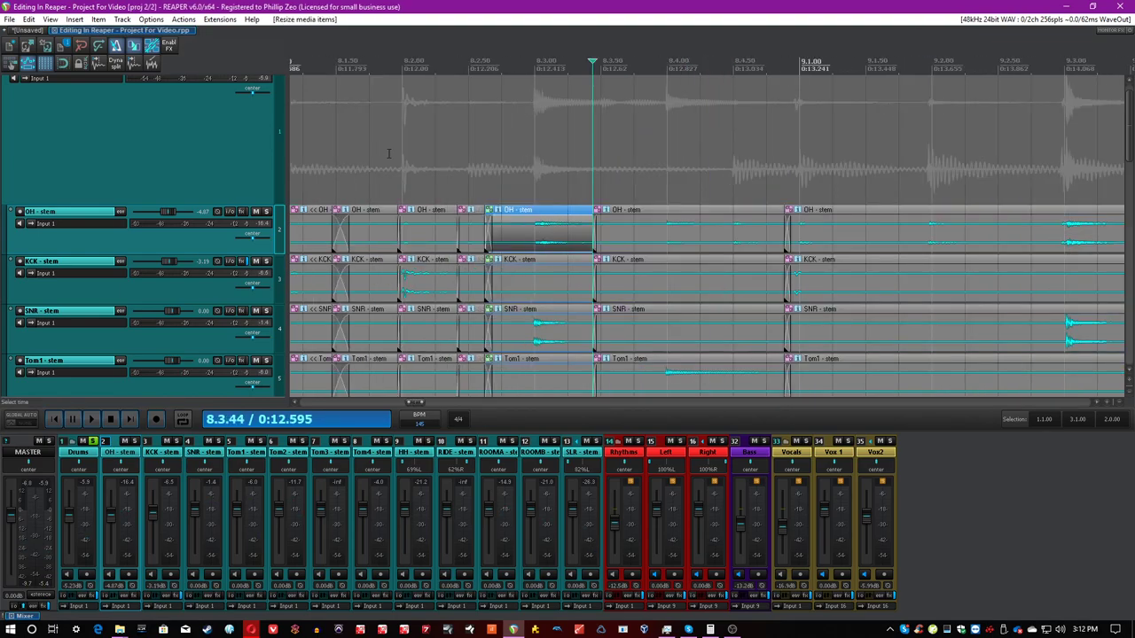
Play the edited drums from 8.1.90 through measure 9
click(387, 153)
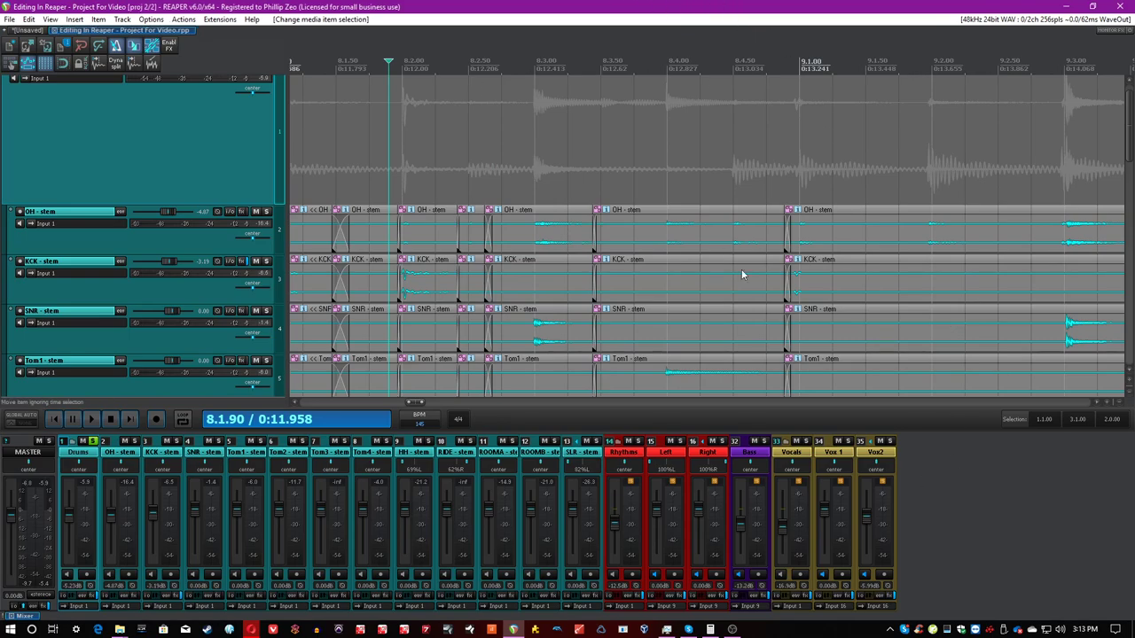
click(858, 232)
scroll(856, 227, down, 2)
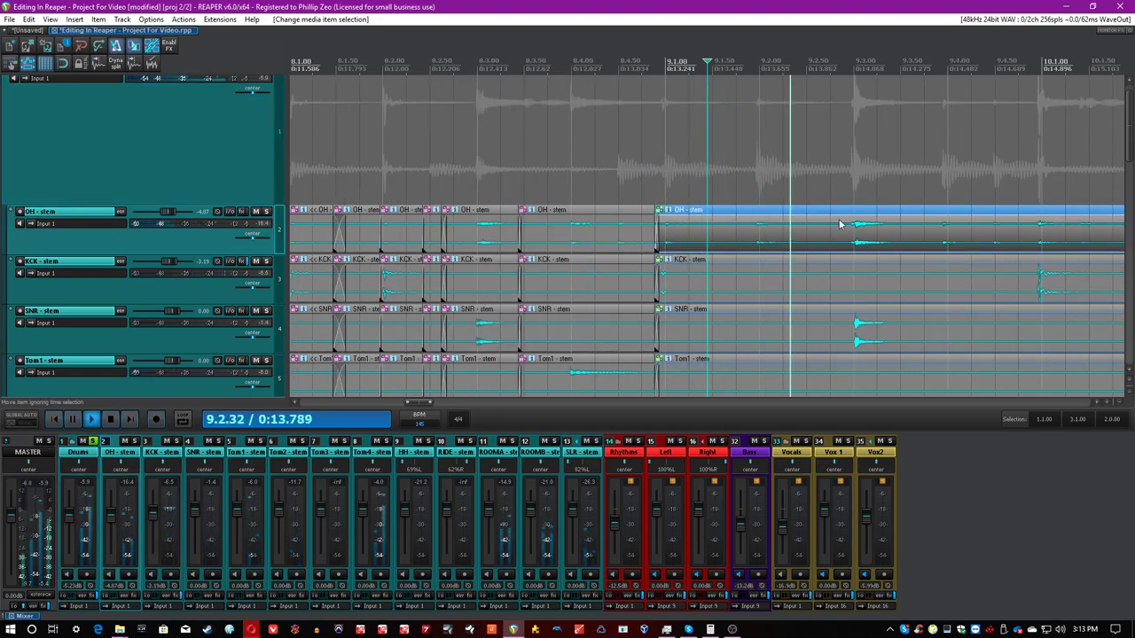
scroll(842, 228, up, 2)
key(space)
Split the grouped drums at 9.2.74 and just before 9.2.00, and align the hit between them with the grid
click(878, 241)
key(s)
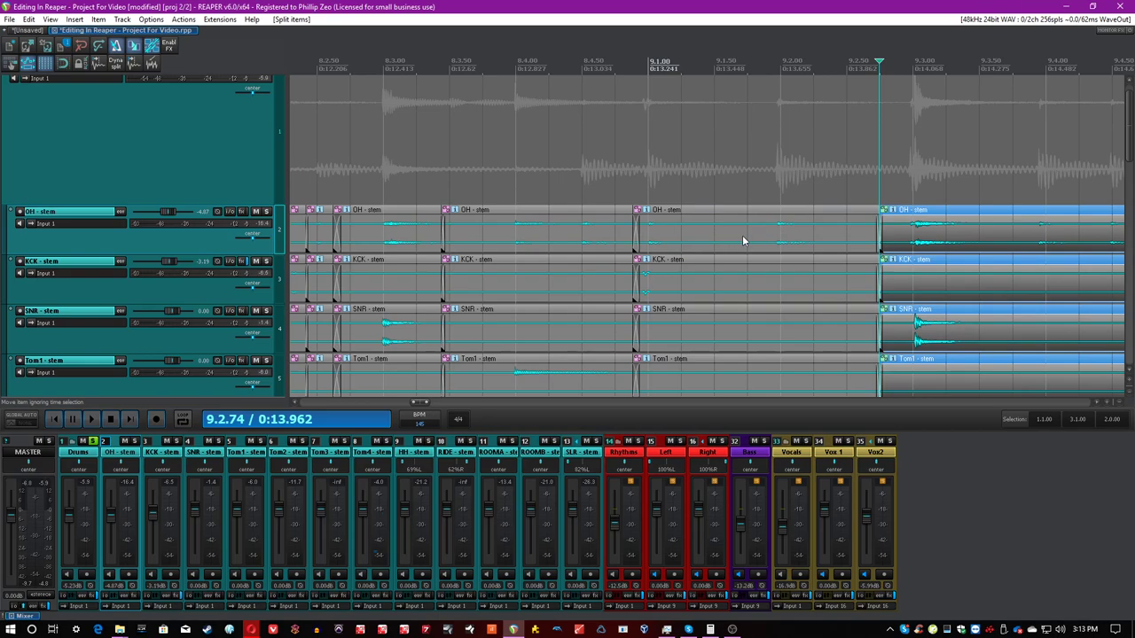
click(751, 239)
key(s)
drag(783, 238, 749, 236)
Play the edited drums from just before 9.1.00
click(501, 236)
key(space)
click(982, 229)
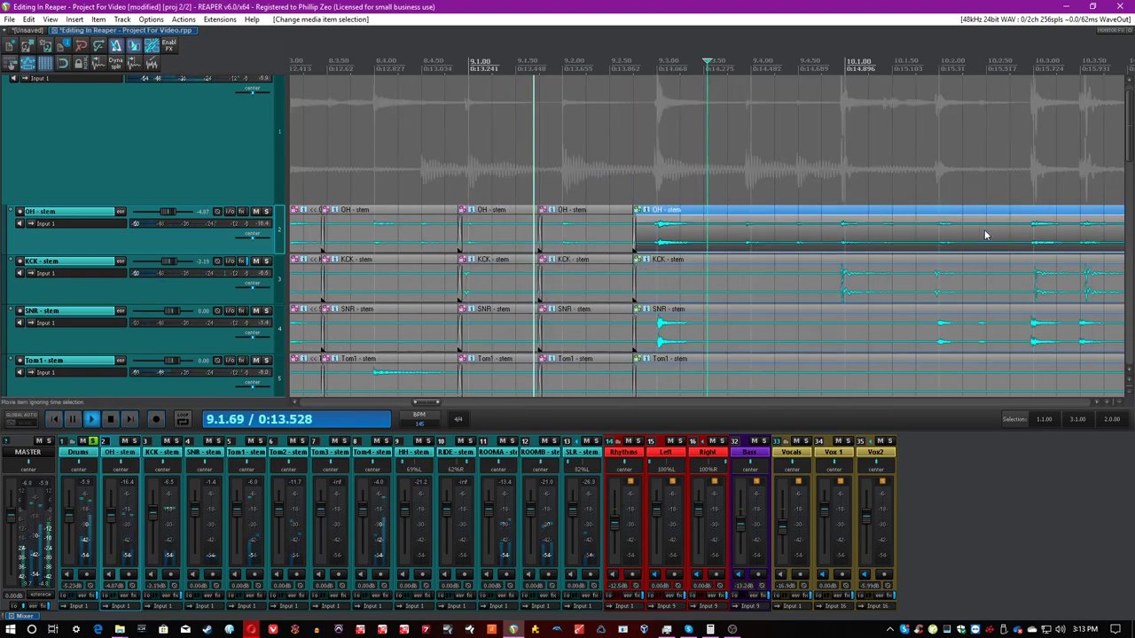
key(space)
Split the grouped drums just before 9.4.00 and at 10.2.81
click(745, 240)
key(s)
click(1035, 236)
click(812, 243)
key(s)
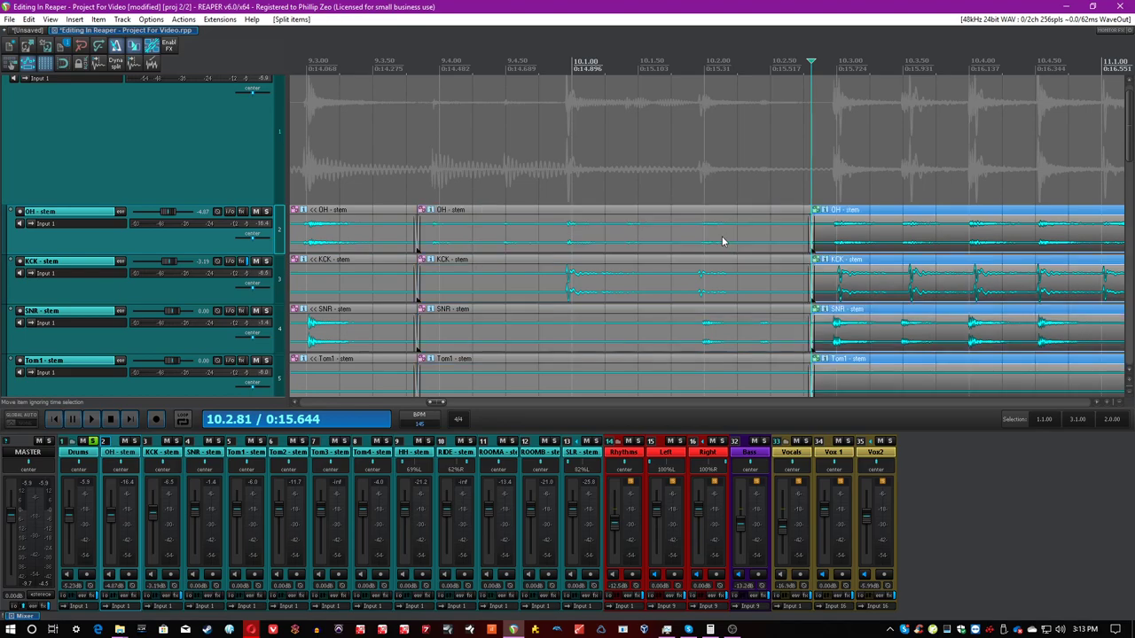
Split the grouped drums just before 10.1.00 and align the neighbouring hits with the grid
drag(720, 237, 731, 241)
click(494, 241)
key(s)
drag(572, 240, 524, 238)
click(557, 238)
key(s)
key(space)
Split the grouped drums just before 10.3.50 and near 10.4.45, and save the project
click(706, 238)
click(750, 239)
key(s)
key(ctrl+s)
Remove the two kick items starting at 10.2.74 and 10.3.45 from their groups
scroll(653, 240, up, 2)
click(700, 279)
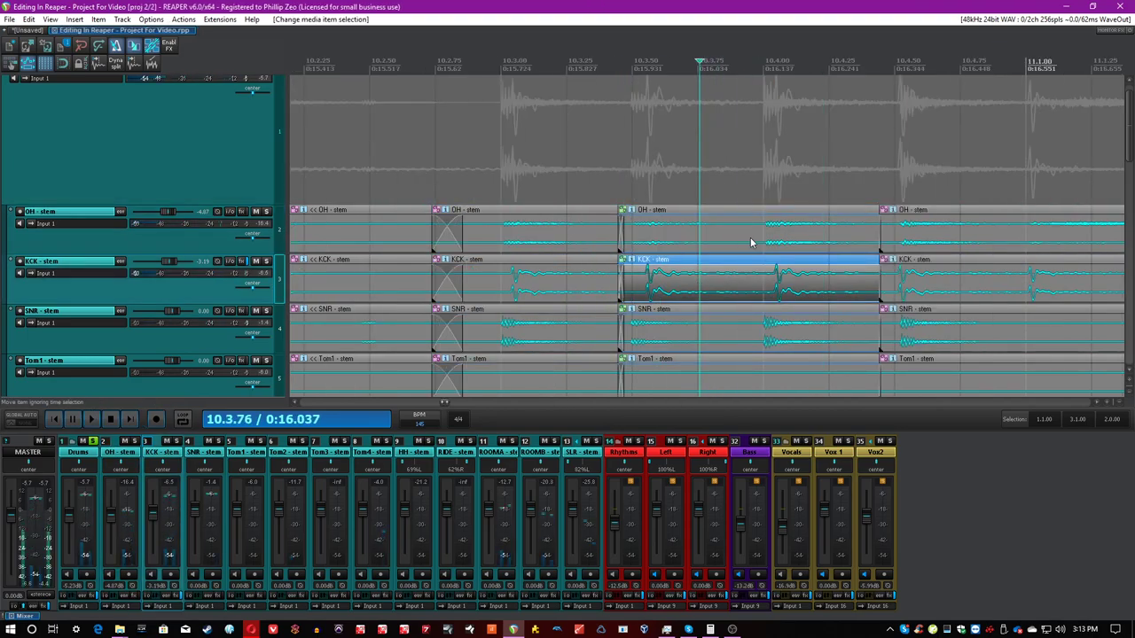
click(570, 298)
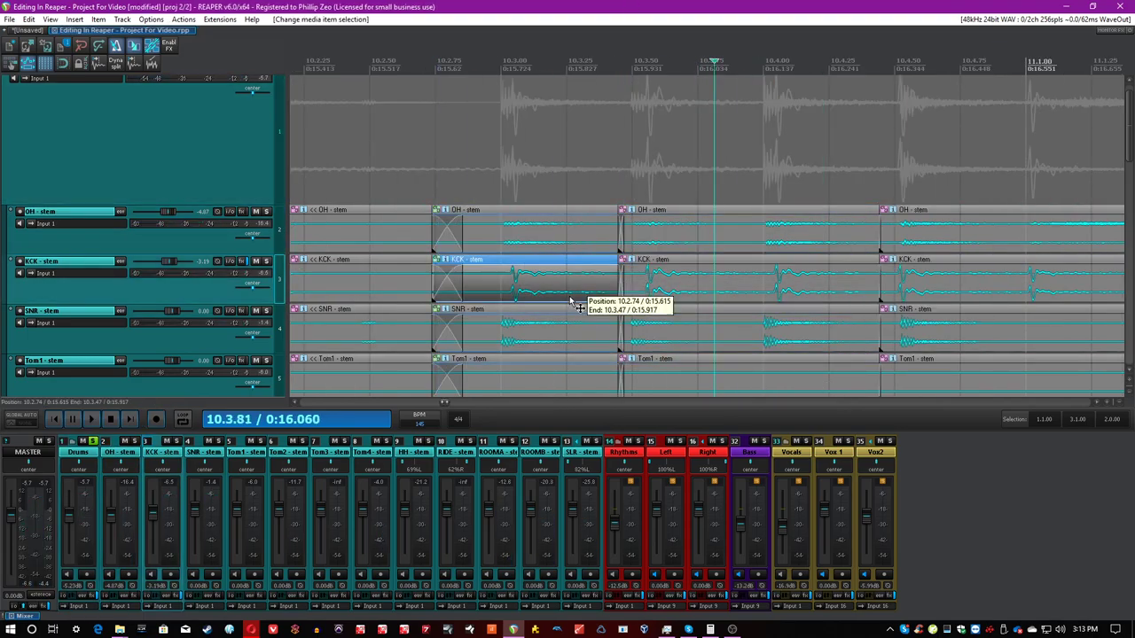
ctrl+click(777, 281)
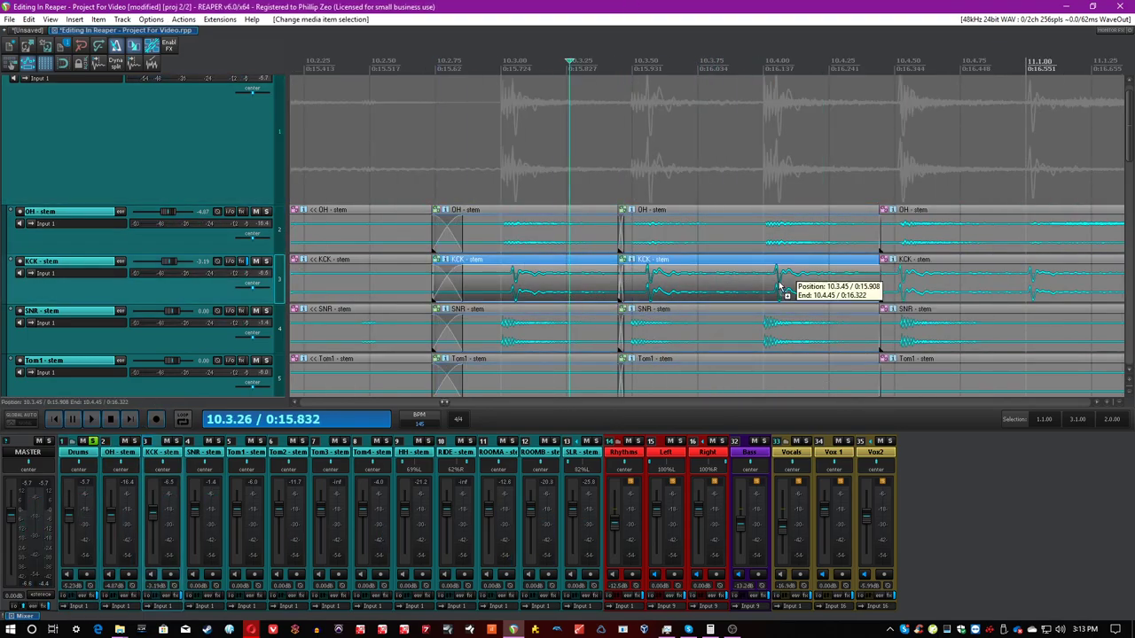
right_click(718, 283)
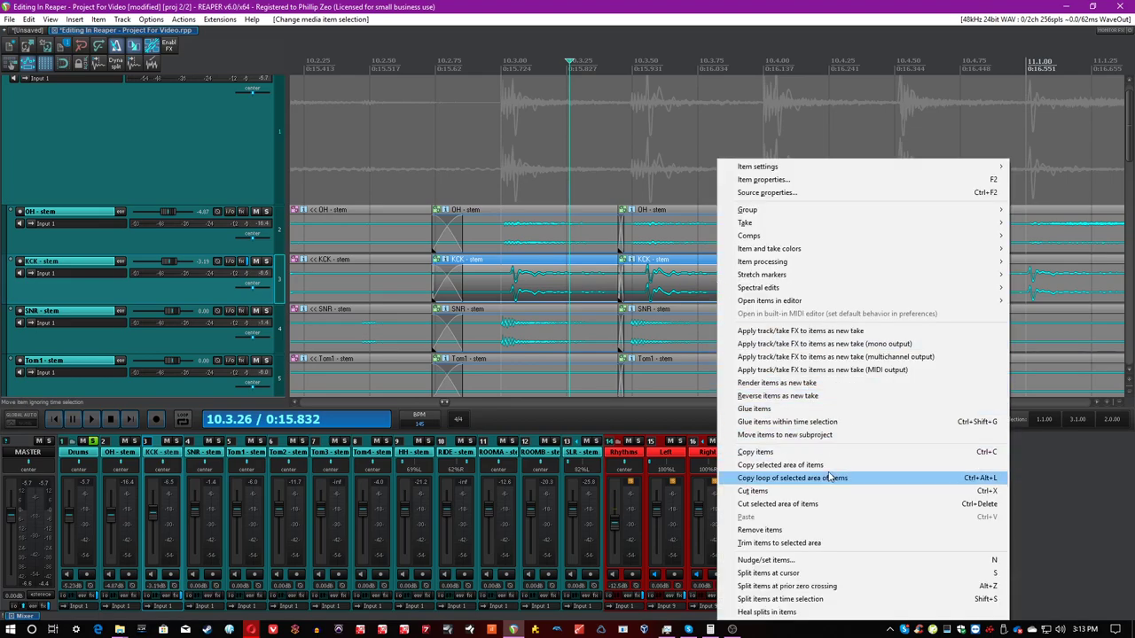
mouse_move(780, 213)
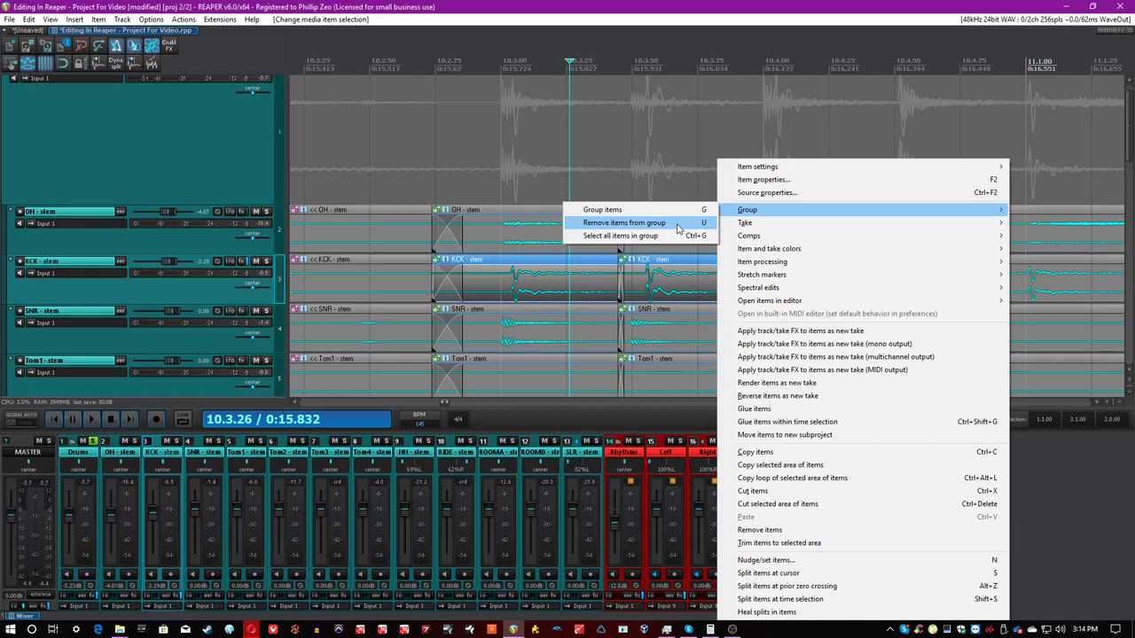
click(678, 229)
Move the two ungrouped kick items earlier so their first hits align with 10.3.00 and 10.3.50
click(577, 284)
scroll(833, 331, up, 2)
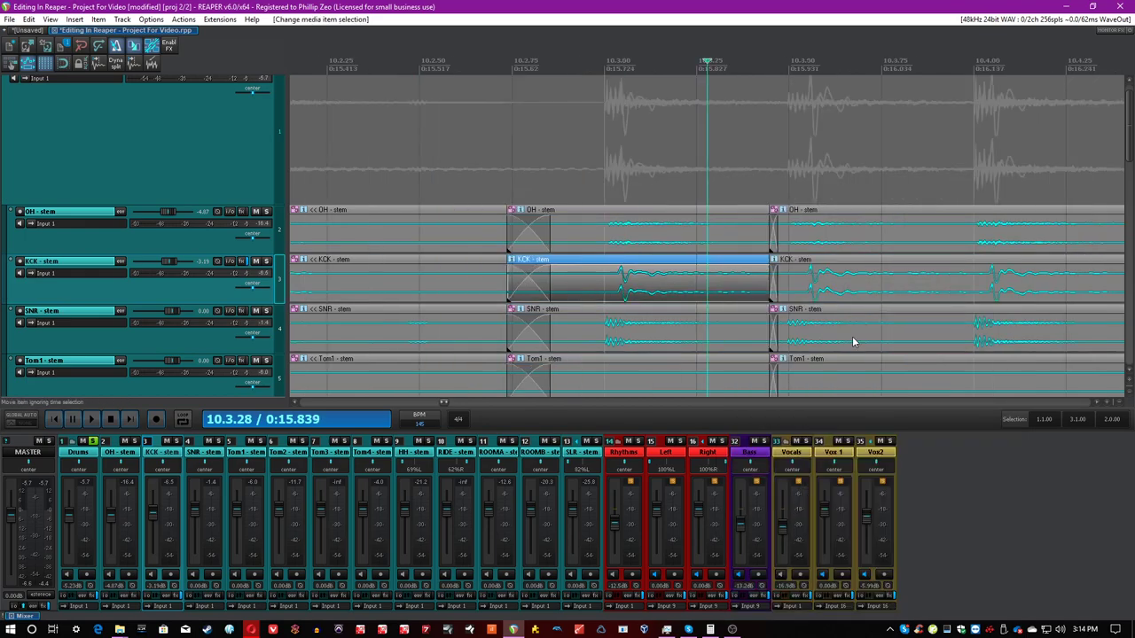
drag(679, 284, 684, 286)
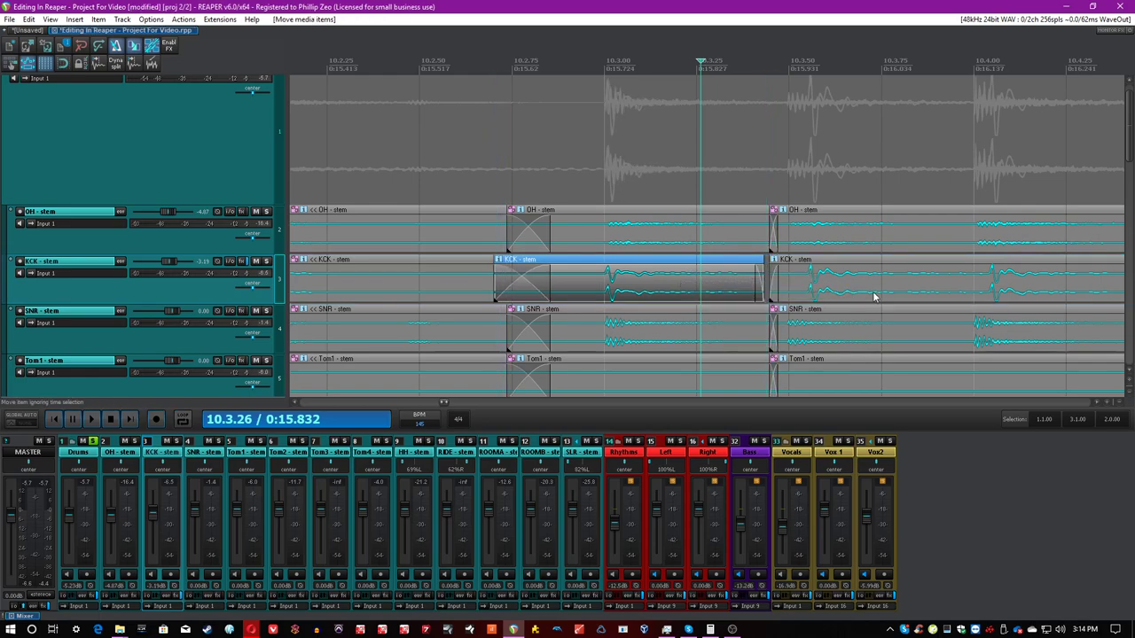
drag(873, 297, 854, 300)
Split the kick item at 10.3.90, align the following hit with 10.4.00, and save the project
click(937, 296)
key(s)
drag(988, 296, 927, 284)
click(589, 275)
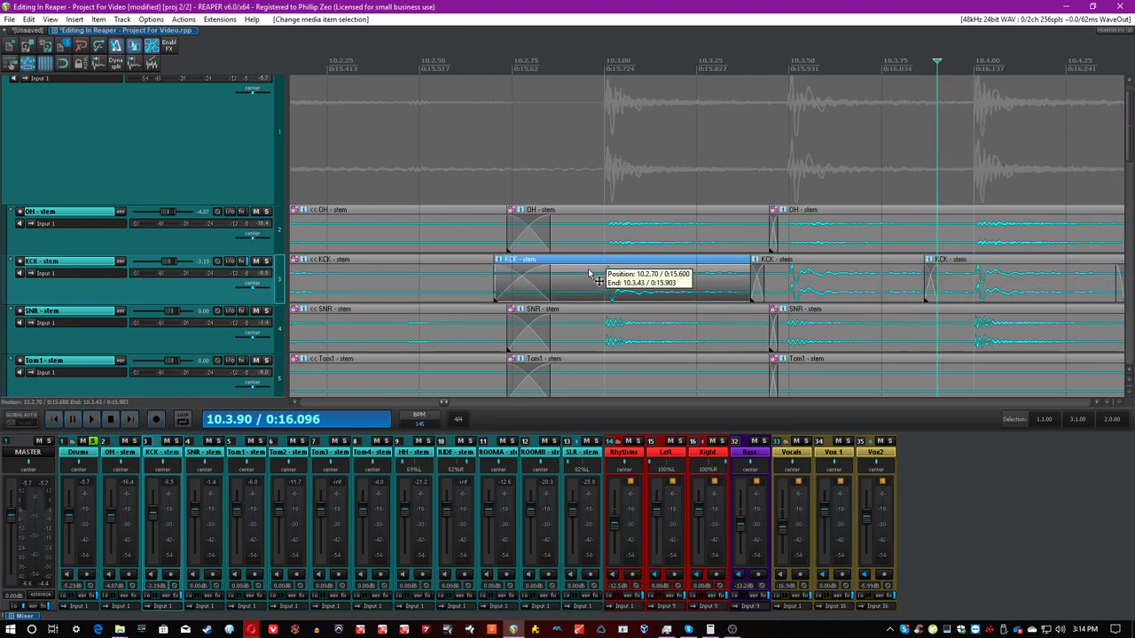
key(ctrl+s)
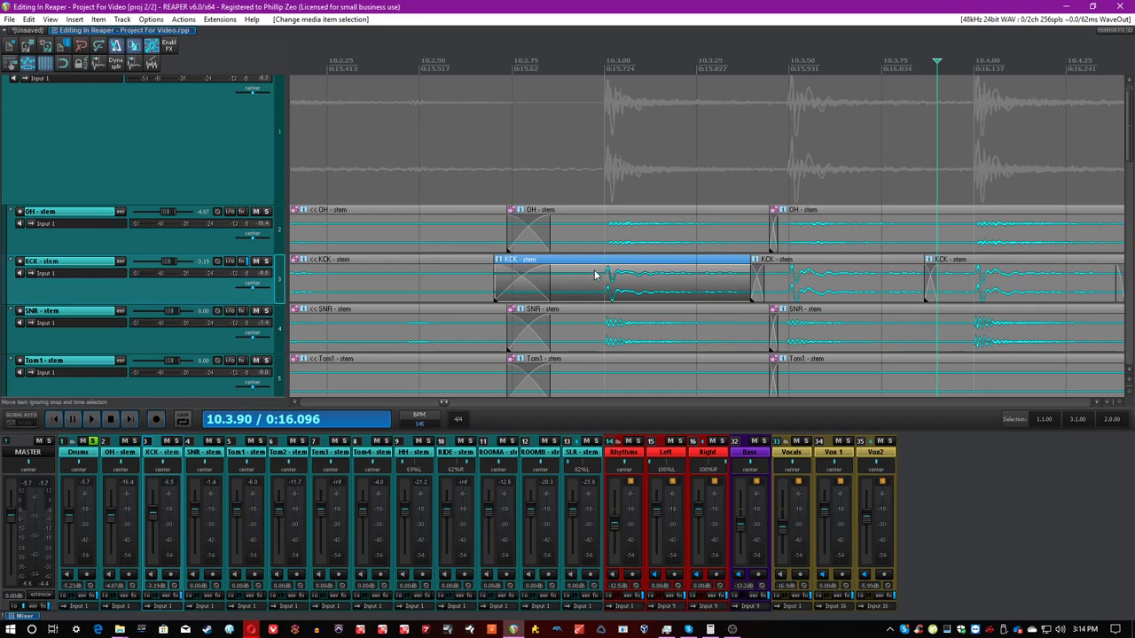
Play the edited drums from 10.2.56 into measure 11
click(399, 252)
click(440, 343)
scroll(441, 344, down, 1)
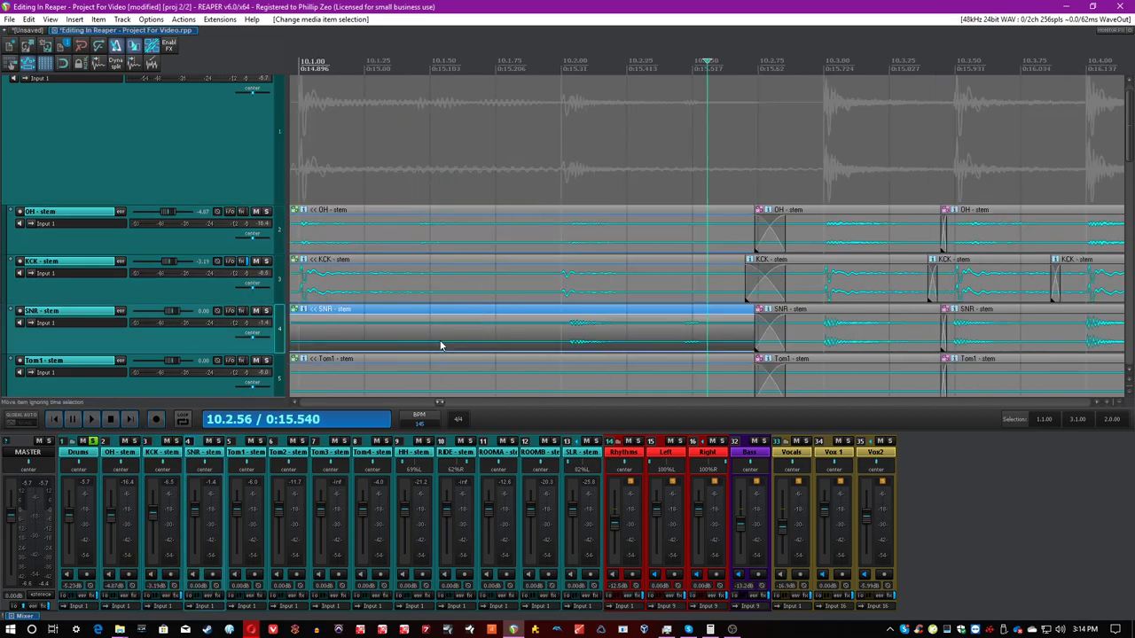
key(space)
click(1026, 285)
scroll(1027, 285, down, 3)
scroll(1027, 284, up, 1)
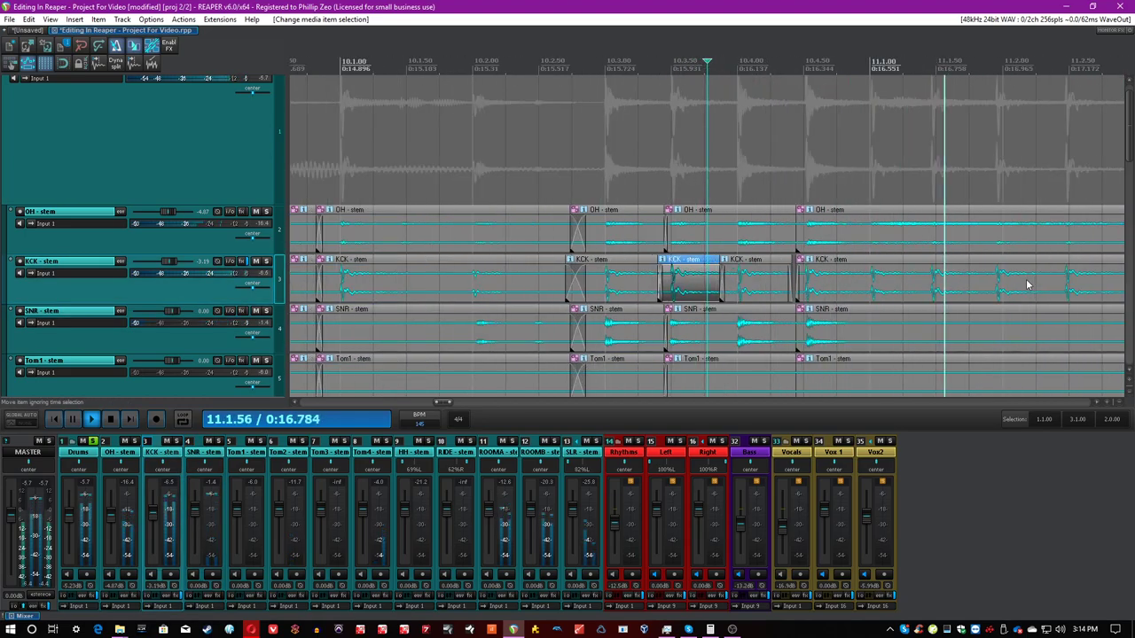
key(space)
Extend the start of the grouped drum items before 10.4.50 over the preceding items, and save the project
click(931, 289)
scroll(938, 296, up, 2)
key(ctrl+s)
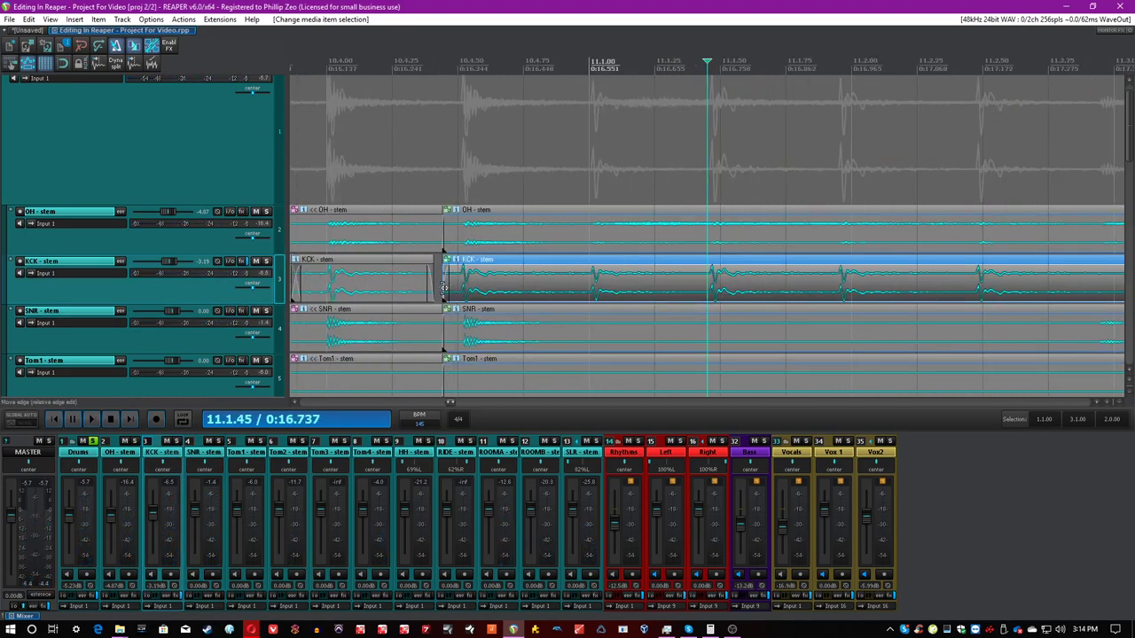
drag(445, 288, 419, 289)
key(ctrl+s)
click(539, 297)
scroll(540, 297, down, 1)
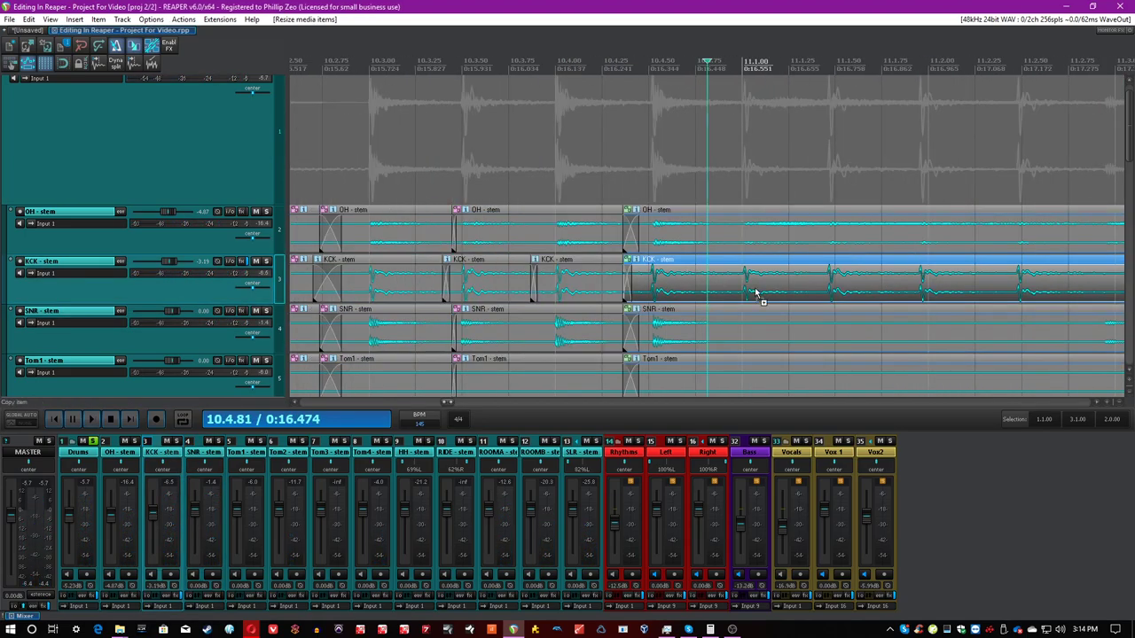
Split the grouped drums at 10.4.94 and align the preceding hit with 10.4.50
scroll(734, 295, up, 2)
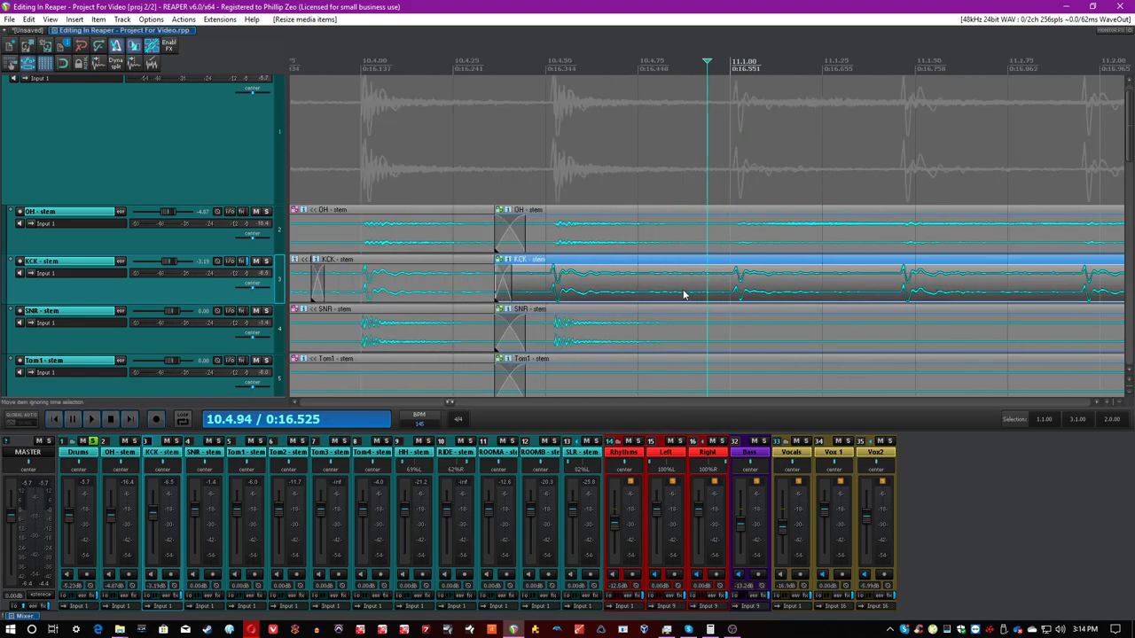
scroll(679, 297, up, 1)
key(s)
drag(701, 292, 636, 299)
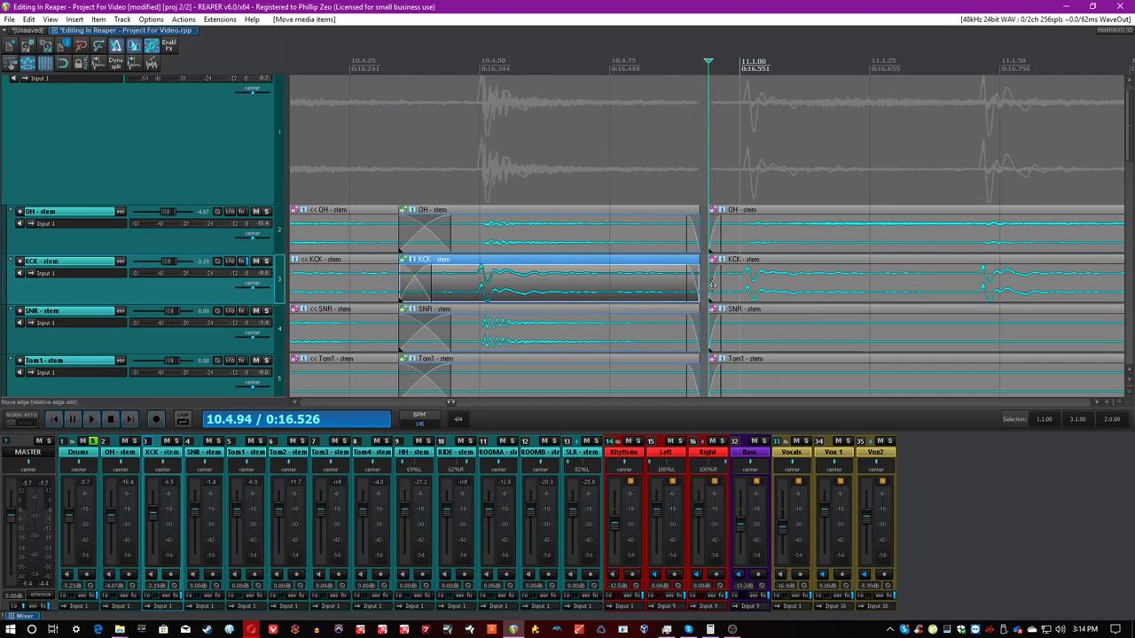
click(778, 292)
scroll(797, 299, down, 2)
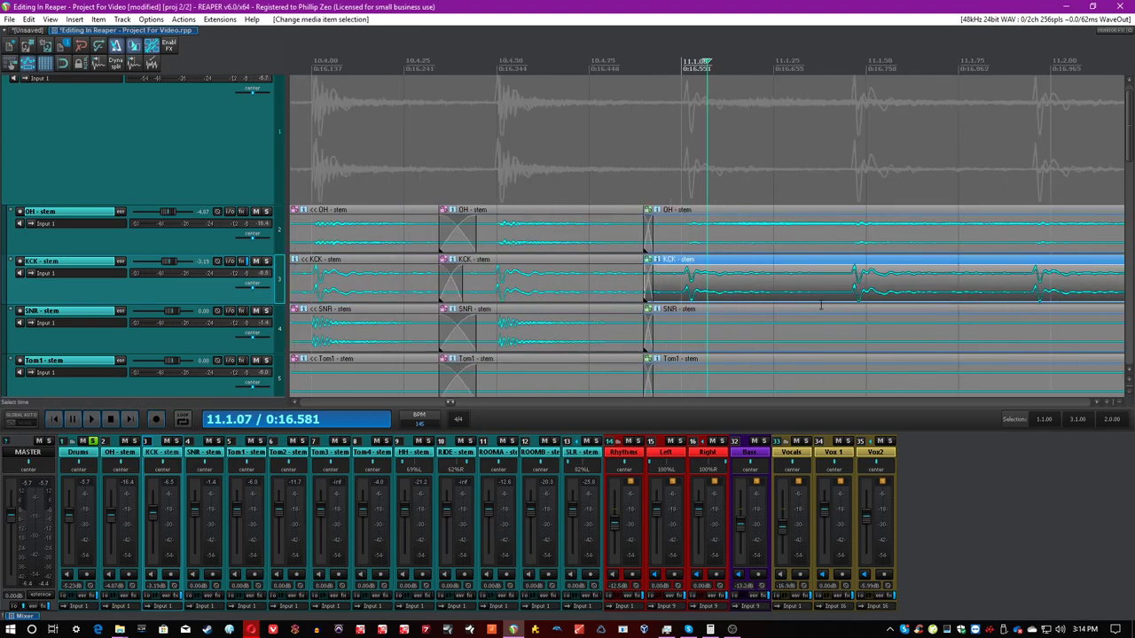
Split the grouped drums before 11.1.50 and again before 12.1.00, aligning the first hit of measure 11 with 11.1.00
scroll(842, 304, up, 1)
click(881, 291)
key(s)
click(938, 296)
scroll(961, 302, down, 2)
scroll(922, 299, down, 4)
click(842, 295)
scroll(841, 295, up, 2)
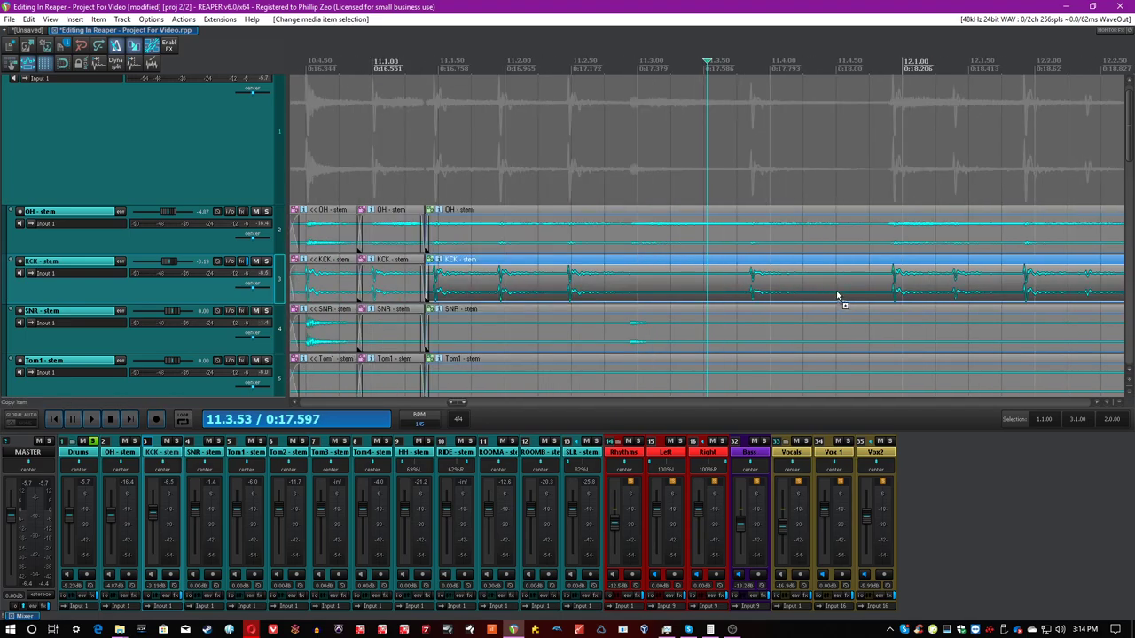
click(853, 286)
key(s)
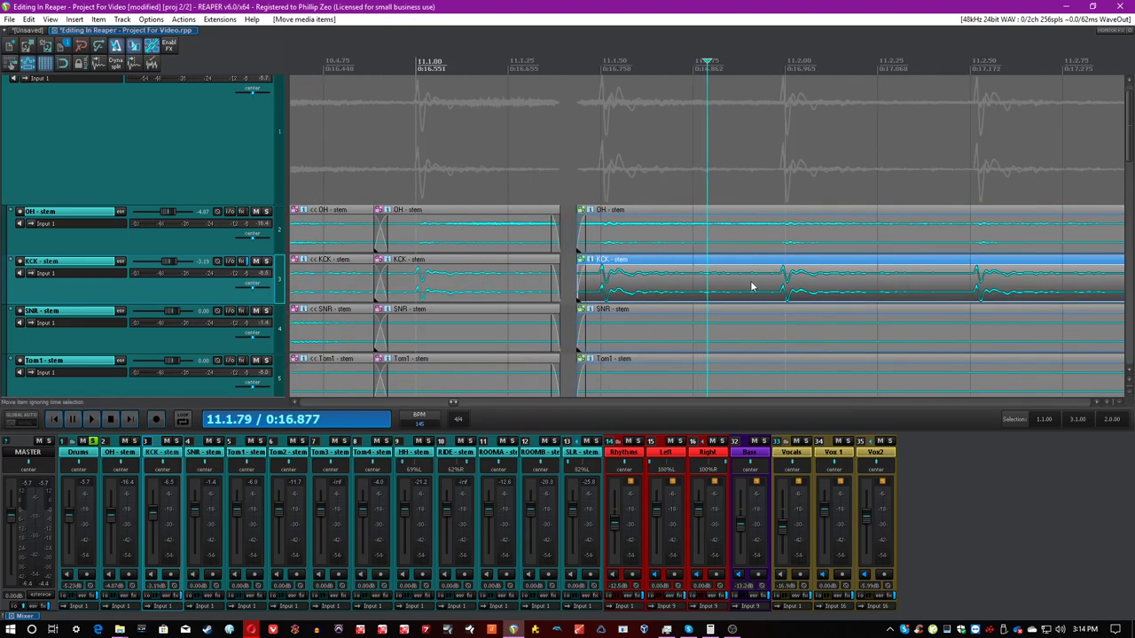
Split the grouped drums at 11.1.91 and 11.2.42, align the hit at 11.2.00, and close the gap before 11.1.50
click(751, 286)
key(s)
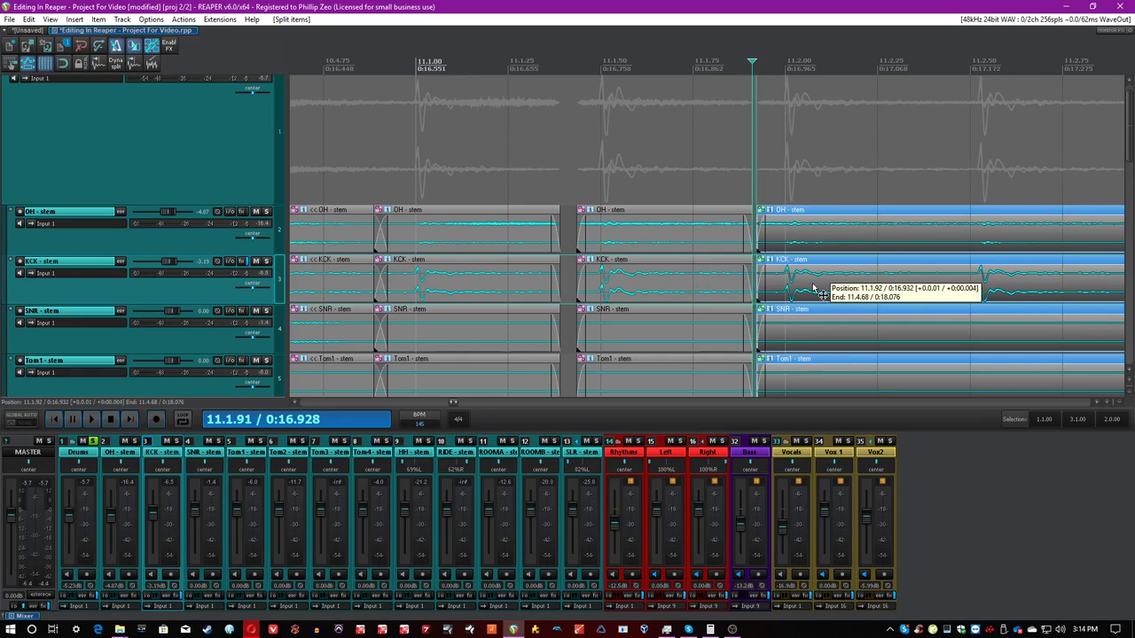
click(940, 295)
key(s)
drag(758, 286, 752, 285)
drag(579, 291, 551, 294)
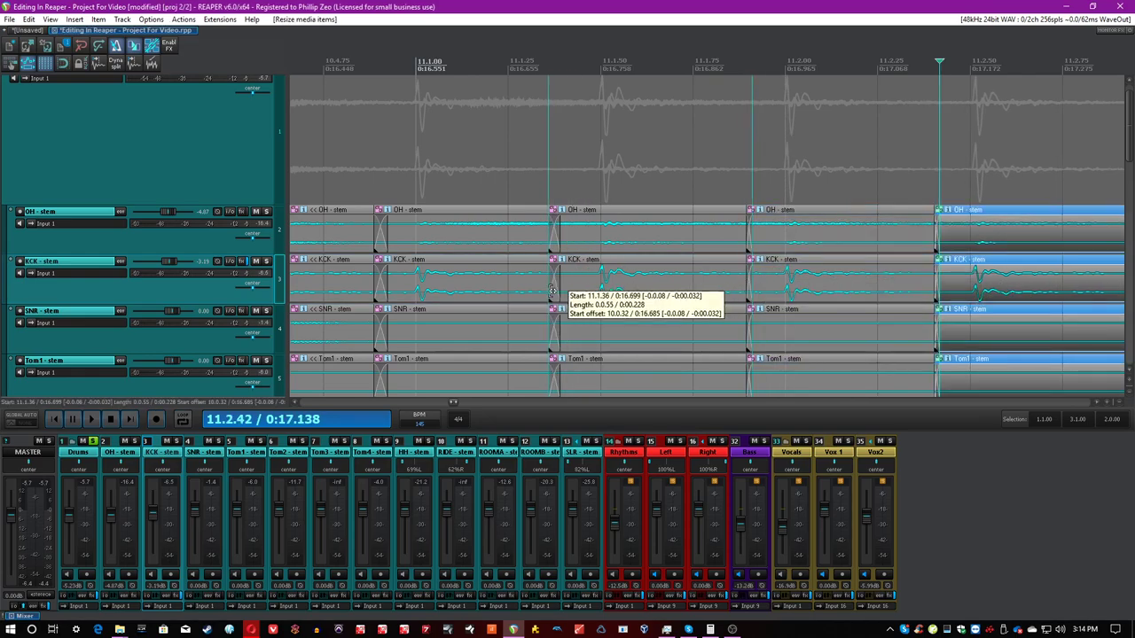
Split the grouped drums just before 11.3.00, align the snare hit with 11.3.00, and extend the item's start over the gap
drag(1069, 288, 1063, 287)
click(1068, 288)
scroll(1059, 286, right, 4)
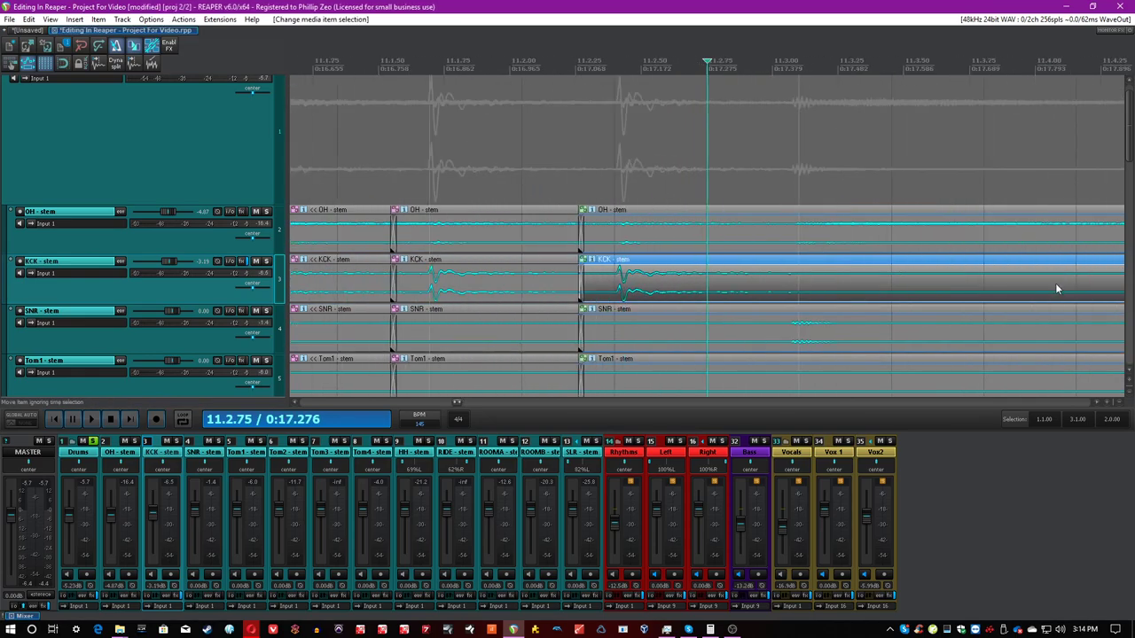
click(775, 284)
key(s)
drag(856, 285, 866, 285)
drag(787, 281, 768, 281)
Split the grouped drums before the kick hit near 11.4.00, shift that hit onto the grid, and close the gap
click(953, 294)
scroll(953, 294, down, 2)
scroll(953, 294, up, 1)
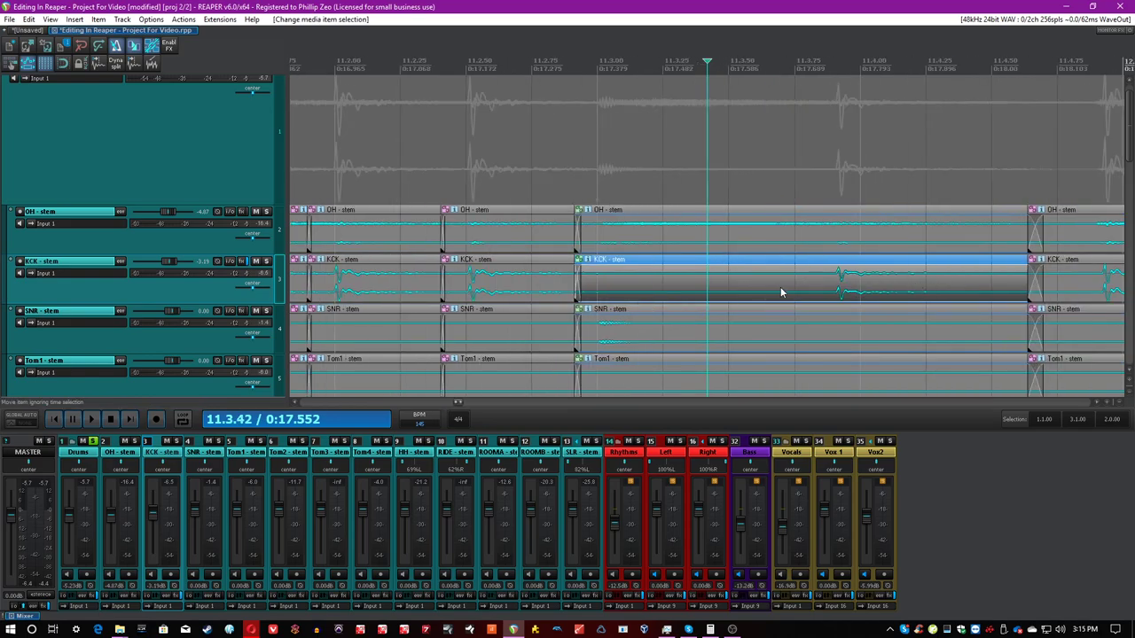
click(789, 288)
scroll(808, 284, down, 1)
key(s)
drag(780, 287, 798, 287)
drag(727, 287, 706, 288)
click(786, 290)
key(space)
Split the grouped drums at the hits leading up to just before 13.3.00
click(777, 283)
key(s)
scroll(777, 283, down, 1)
key(s)
click(709, 275)
click(952, 272)
Align the snare hit with 13.3.00 and split the grouped drums before the 13.4.00 hit and at 13.4.83
scroll(908, 289, down, 8)
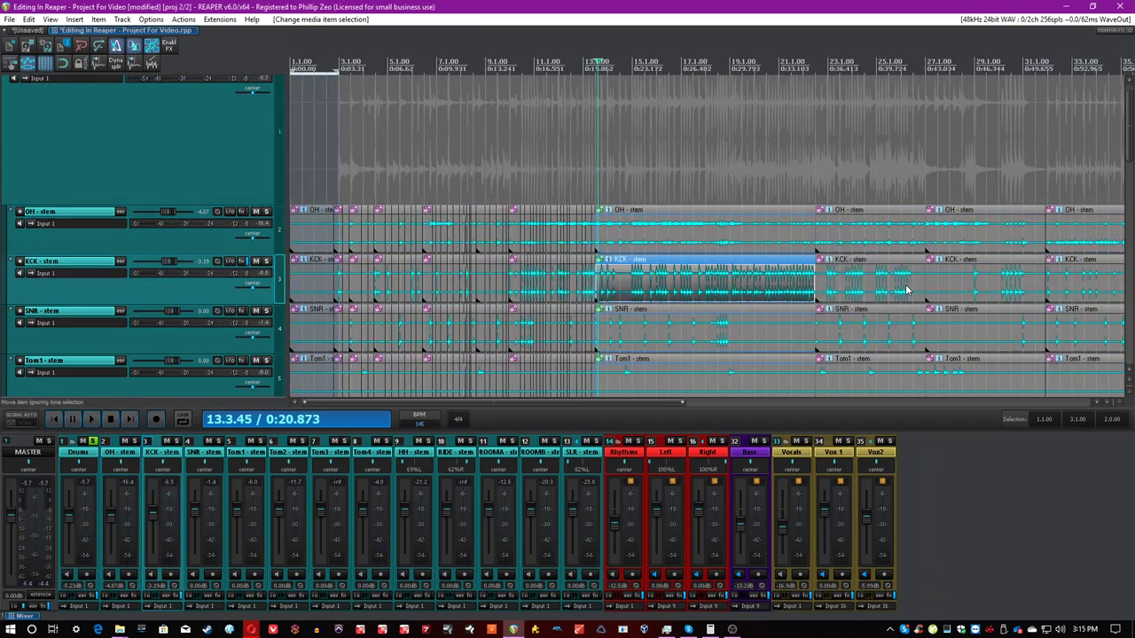
scroll(715, 271, down, 2)
scroll(740, 271, up, 2)
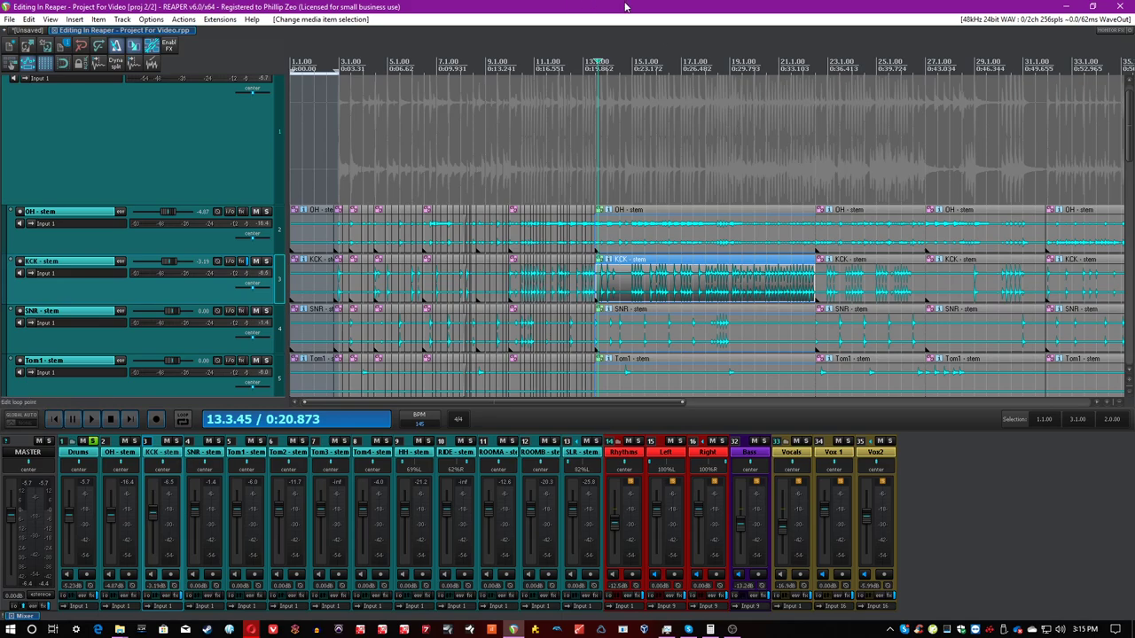
scroll(614, 292, up, 5)
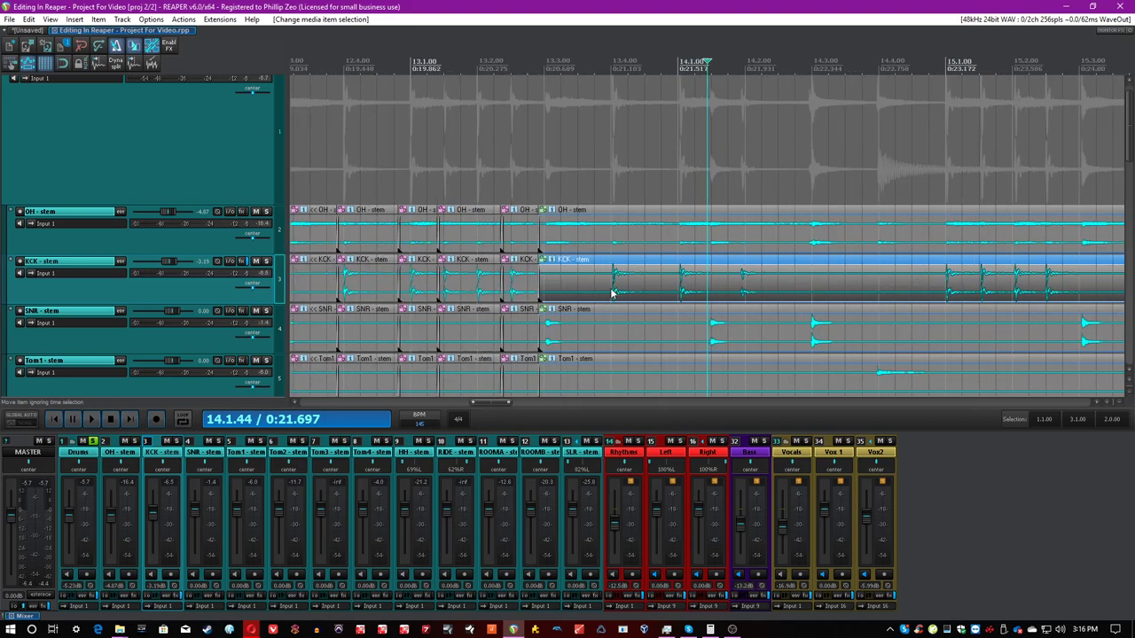
click(620, 297)
scroll(616, 297, up, 3)
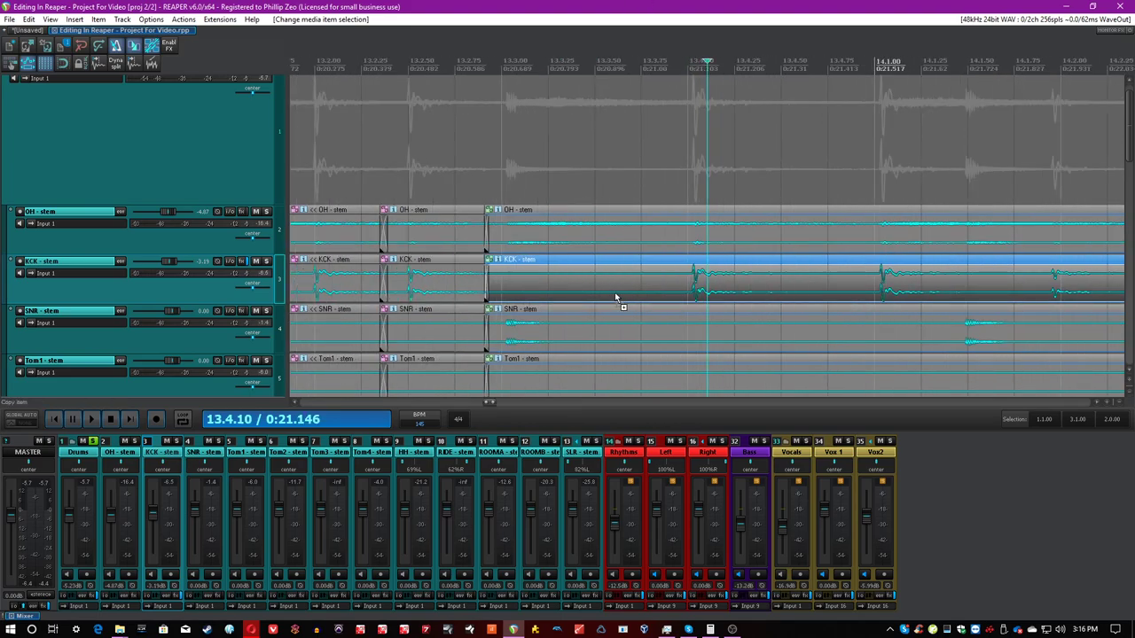
click(618, 284)
key(s)
drag(598, 283, 593, 281)
click(720, 286)
click(841, 286)
key(s)
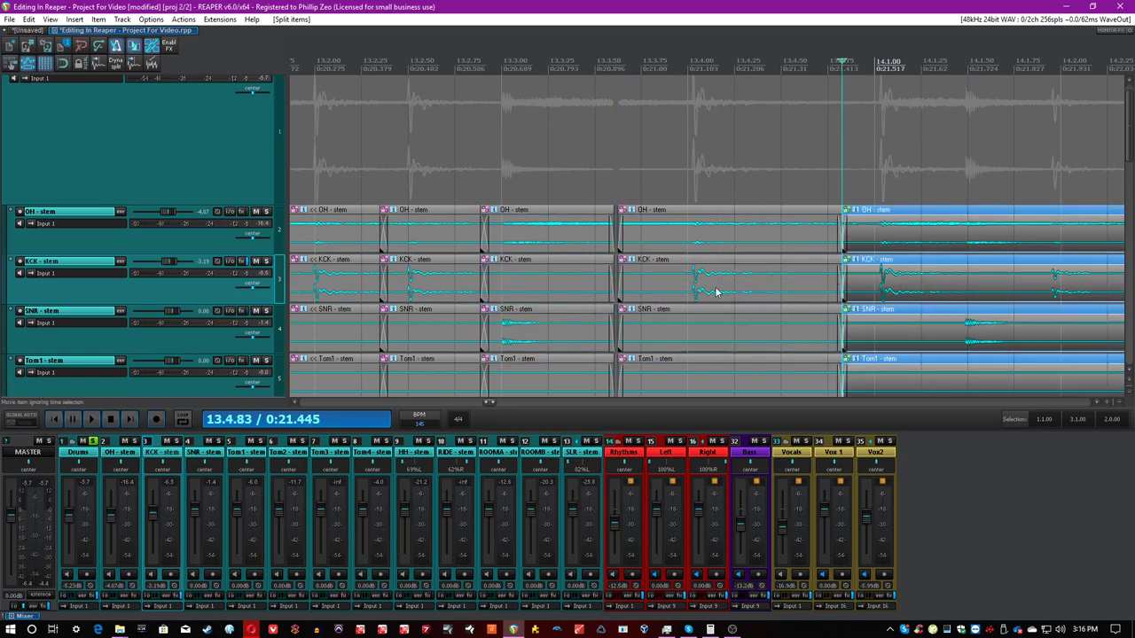
Align the hits with 13.4.00 and 14.1.00, splitting the grouped drums at 14.1.42 and near 14.2.50
drag(692, 295, 689, 297)
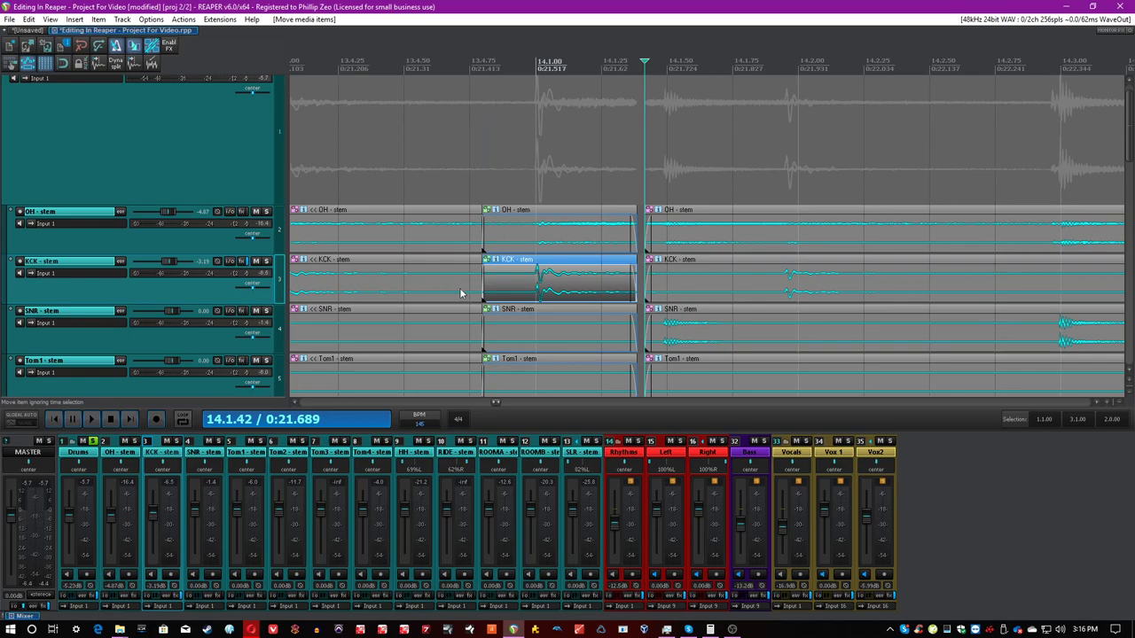
drag(485, 284, 476, 284)
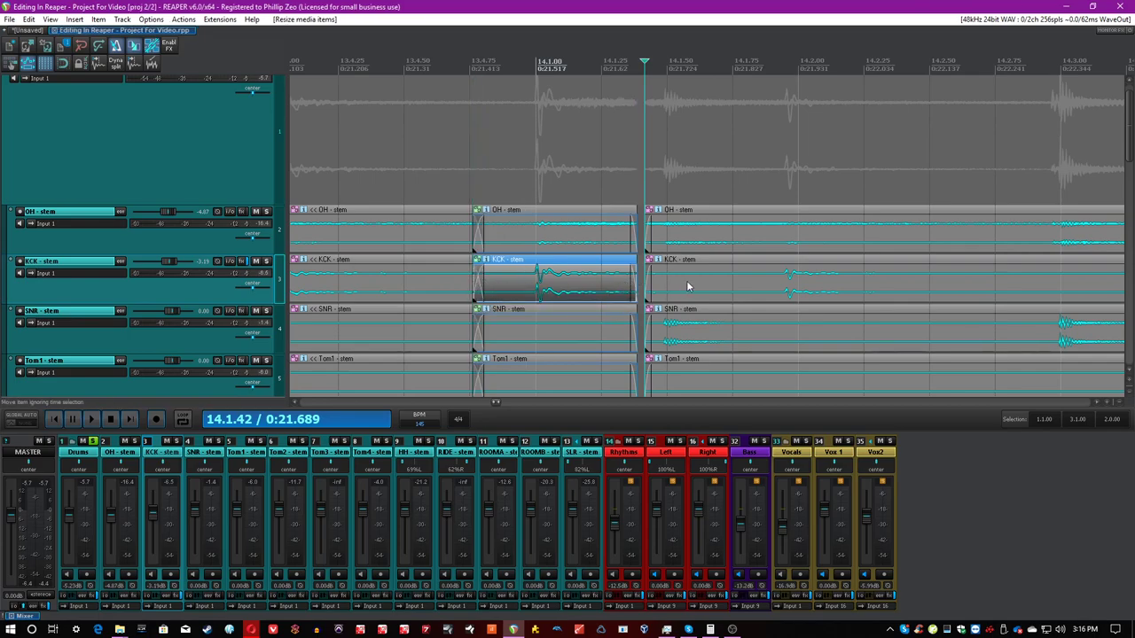
click(785, 295)
click(929, 295)
key(s)
drag(825, 291, 812, 292)
Split the grouped drums at the hits through measure 17 and just before 18.1.00 and 19.1.00
click(754, 293)
key(s)
key(space)
key(space)
click(872, 177)
key(s)
click(873, 237)
key(s)
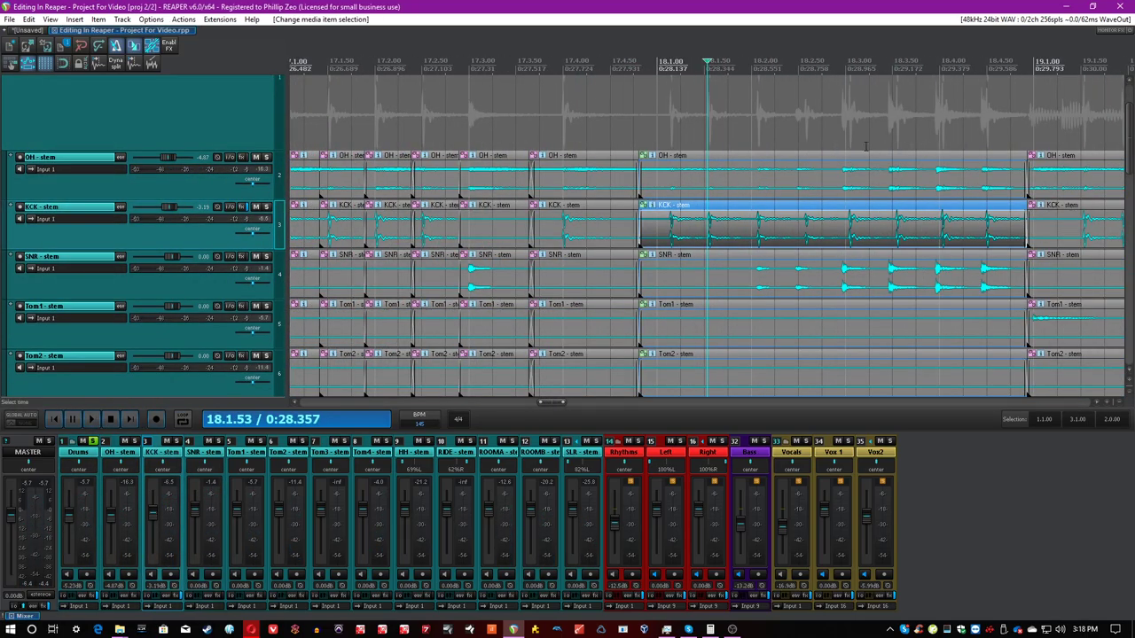
Set a time selection from 17.4.97 to 19.1.16 around measure 18 and save the project
drag(655, 109, 1048, 111)
key(ctrl+s)
mouse_move(1130, 145)
mouse_down()
mouse_move(1132, 265)
mouse_move(1130, 137)
mouse_up()
click(934, 250)
scroll(891, 258, up, 2)
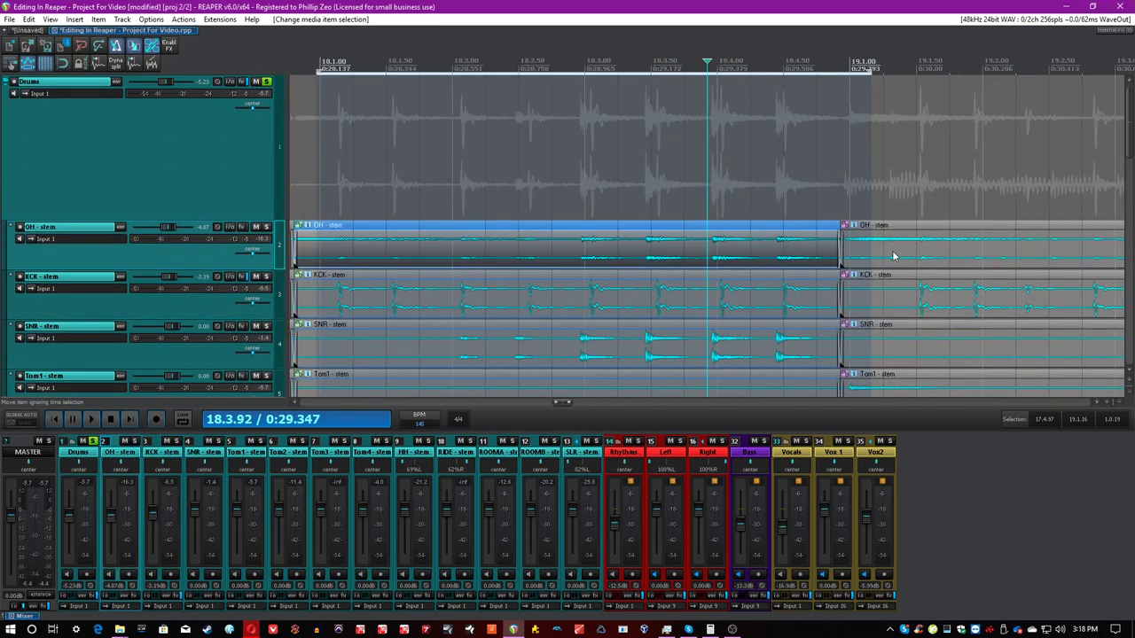
Examine how the kick and snare hits line up with each other and the grid in measure 18
click(463, 251)
scroll(461, 252, down, 1)
scroll(461, 253, up, 1)
scroll(888, 246, up, 1)
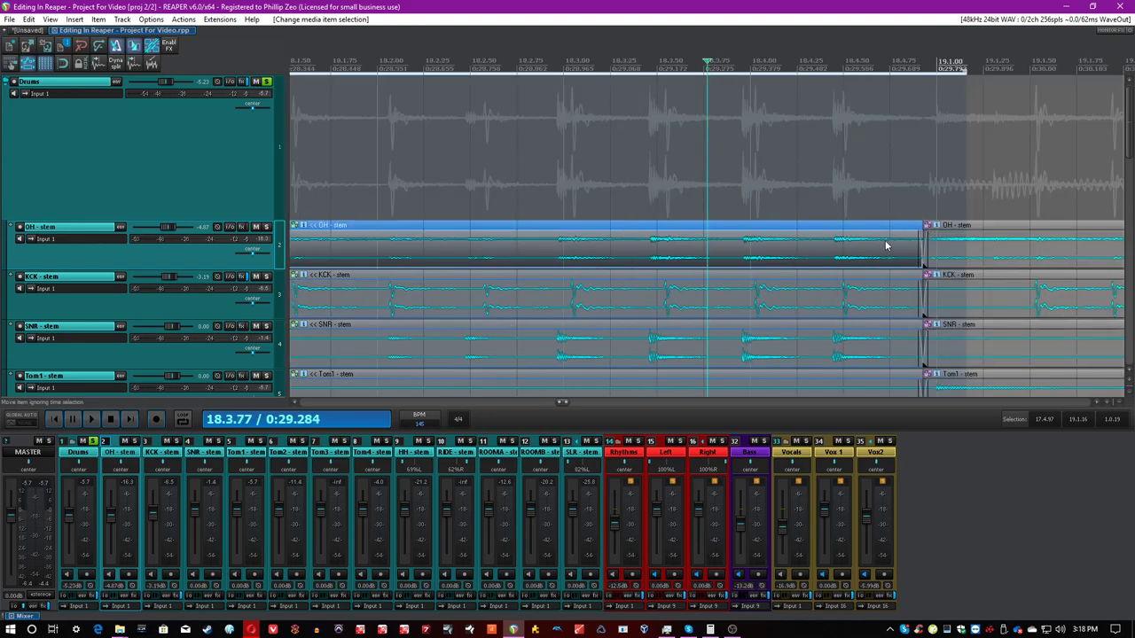
click(844, 306)
scroll(717, 293, up, 2)
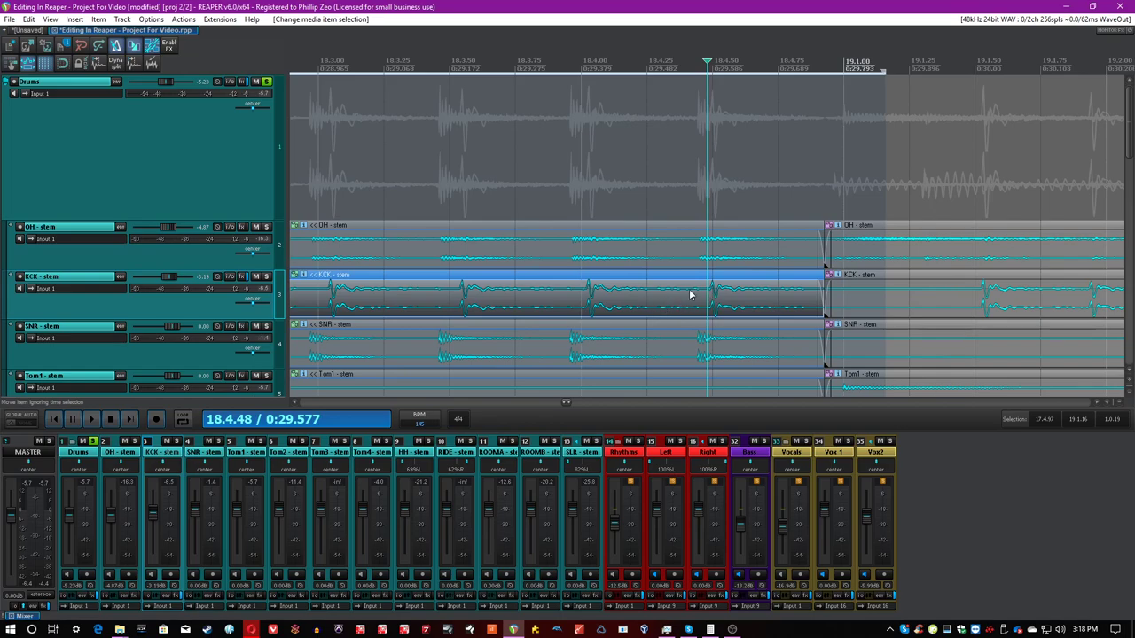
scroll(720, 310, up, 2)
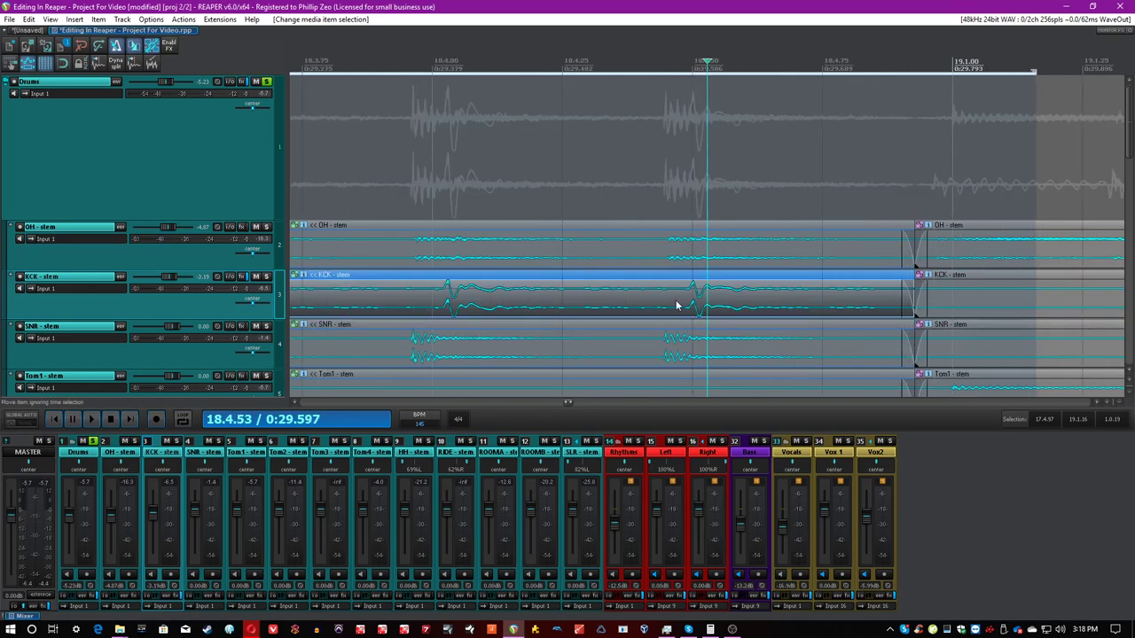
click(671, 268)
click(634, 270)
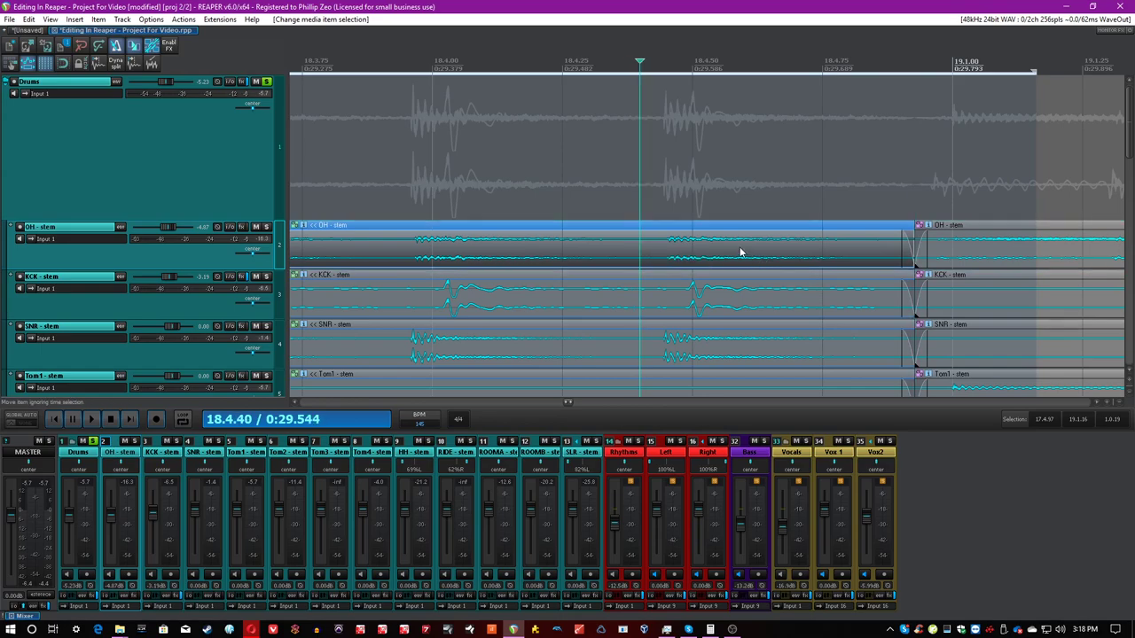
Split the grouped drums at 18.4.40, align the snare hit with 18.4.50, and slide the kick item separately onto the snare
key(s)
drag(746, 256, 777, 258)
click(712, 297)
drag(711, 297, 747, 297)
Align the preceding snare hit with 18.4.00, split the grouped drums at 18.3.96, and ungroup and slide the kick onto the snare
click(474, 299)
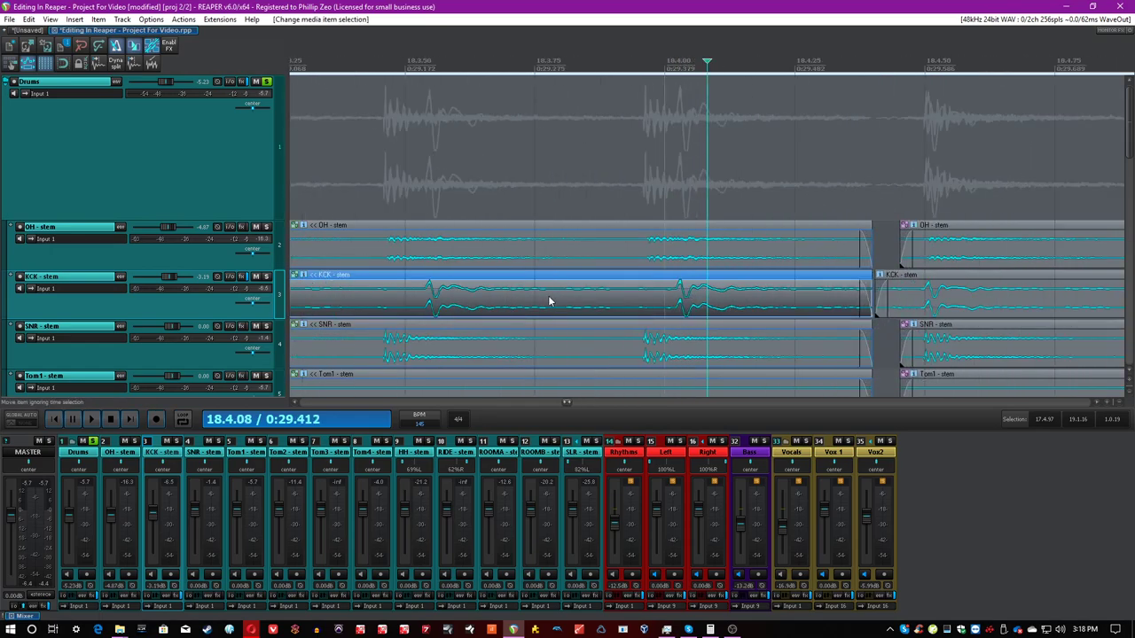
drag(712, 313, 645, 307)
key(s)
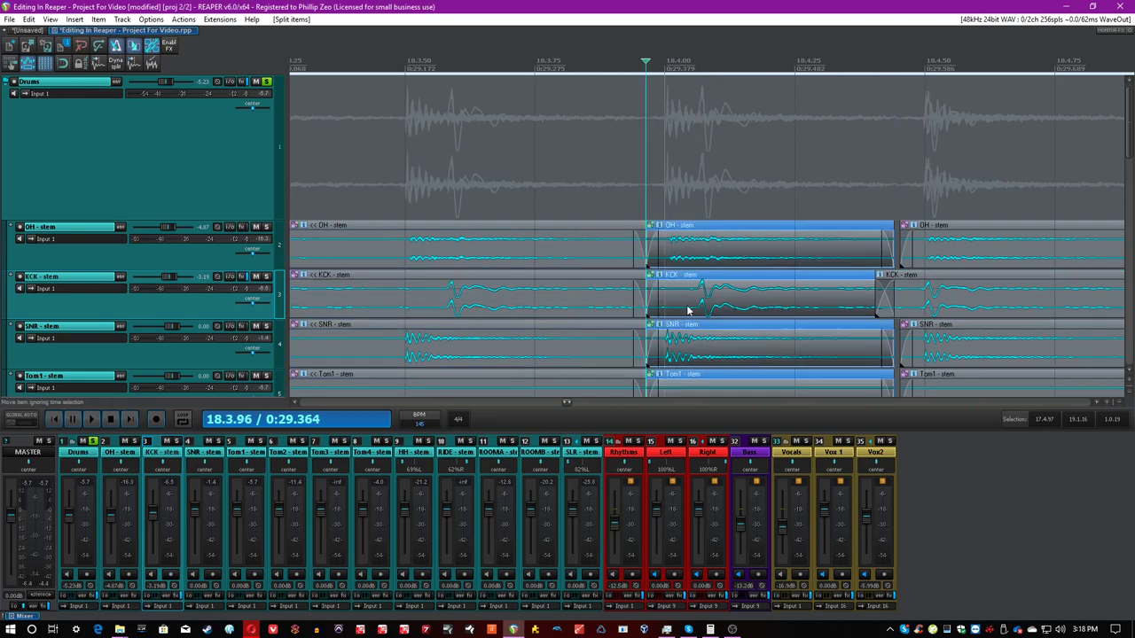
click(702, 306)
key(u)
drag(705, 314, 689, 314)
drag(874, 298, 847, 307)
Ungroup the kick items around 18.3.50 and 18.3.00 and slide each one into line with its snare hit
click(489, 299)
key(u)
drag(717, 310, 677, 307)
click(706, 260)
click(712, 307)
key(u)
drag(890, 304, 879, 305)
click(628, 302)
drag(720, 306, 709, 308)
Slide the grouped drum items before 18.1.88 so their kick hits line up with the grid
click(707, 252)
drag(706, 252, 682, 252)
click(790, 248)
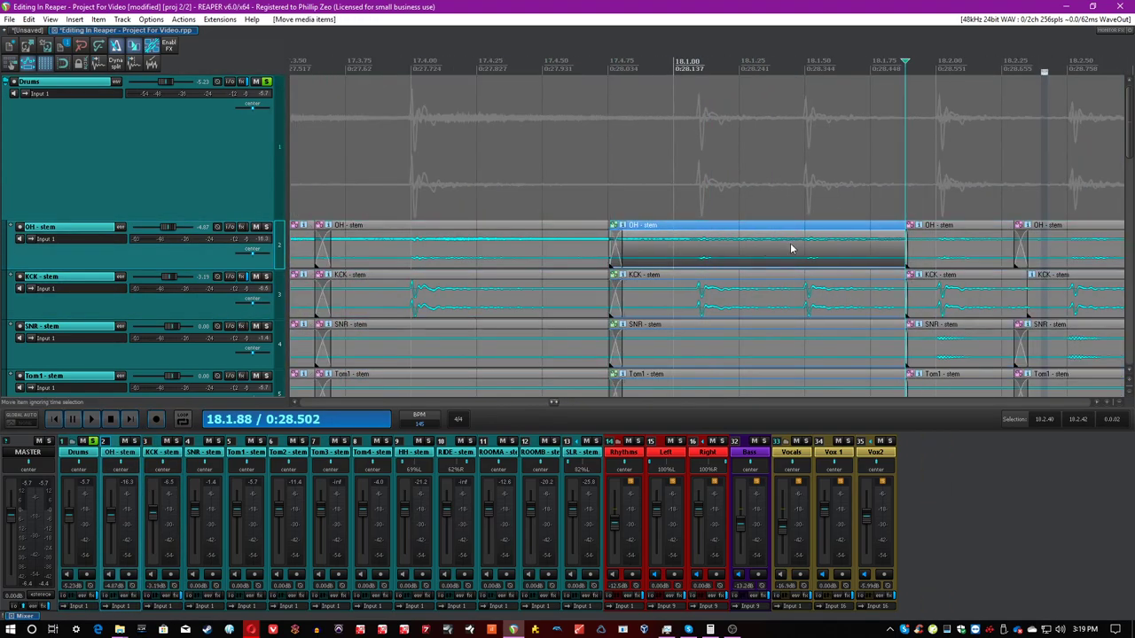
Set a time selection from 17.4.44 to 18.2.70 and play back the edited drums around measure 18
scroll(789, 239, down, 6)
drag(640, 124, 790, 124)
key(space)
click(662, 193)
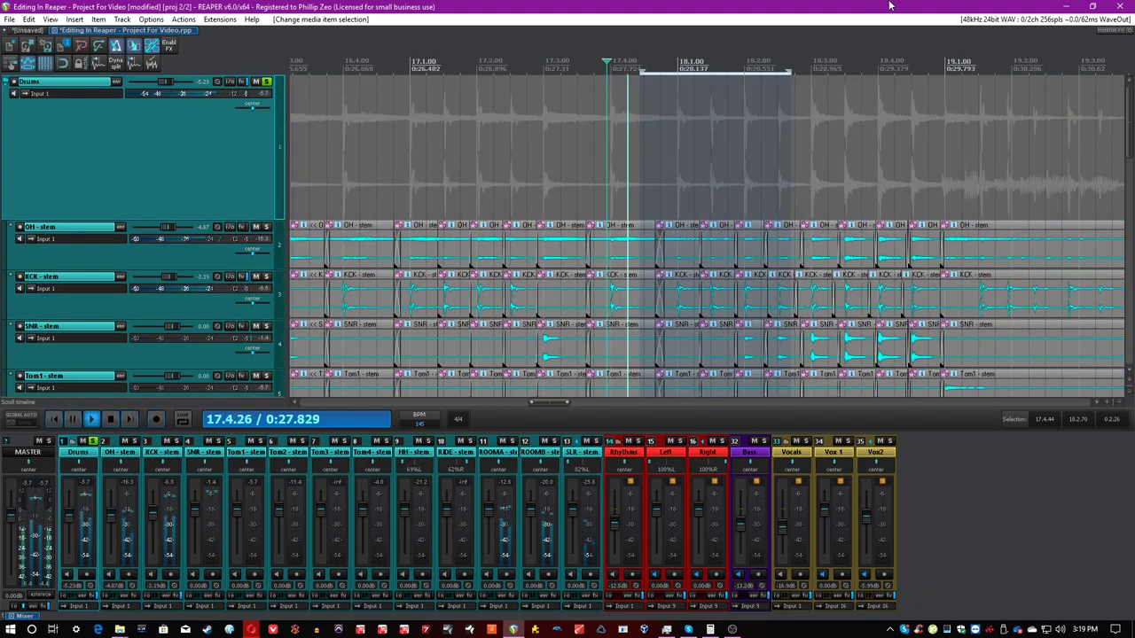
Examine how the kick hits after 19.1.00 sit against the grid
click(983, 252)
scroll(995, 256, up, 2)
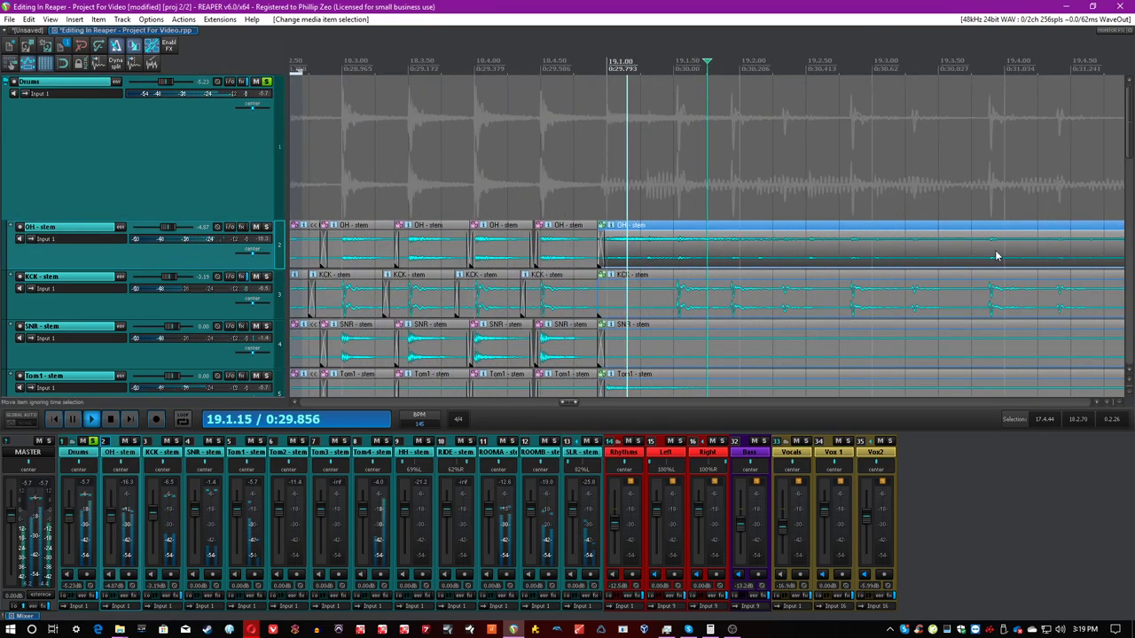
scroll(991, 257, down, 2)
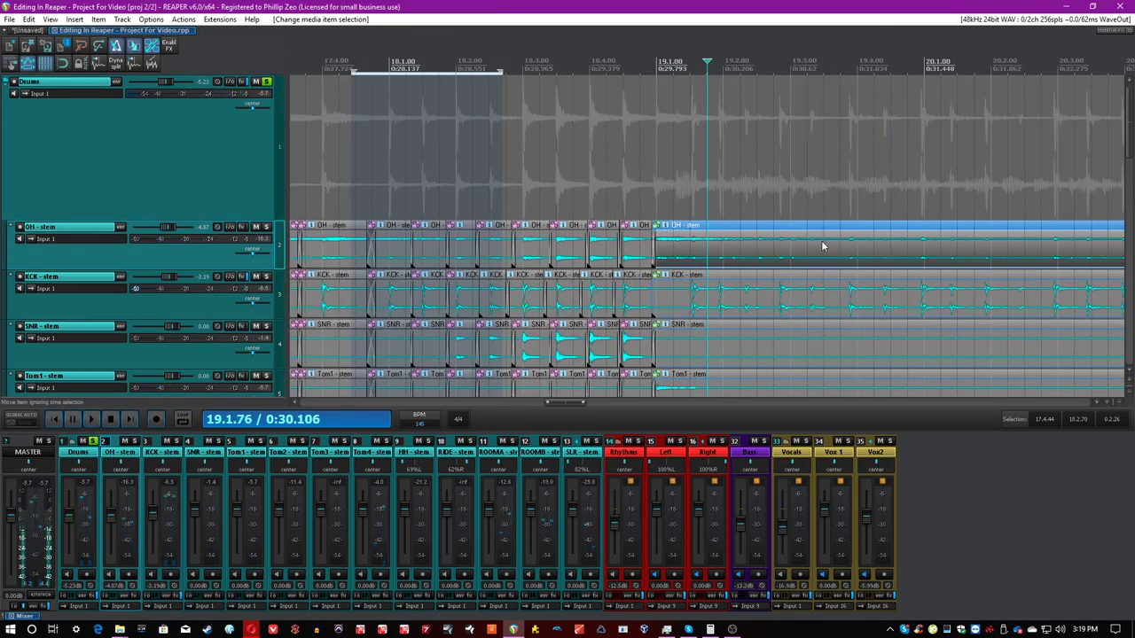
scroll(823, 246, up, 2)
click(672, 268)
scroll(673, 268, down, 2)
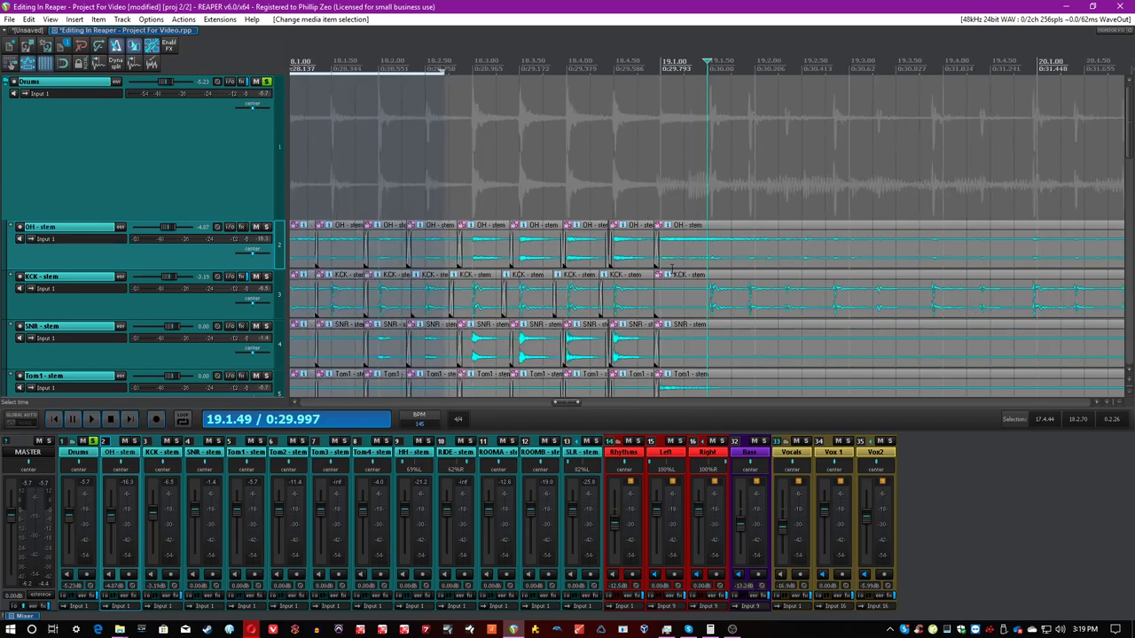
scroll(709, 260, up, 3)
click(721, 257)
scroll(721, 257, down, 2)
scroll(719, 254, up, 3)
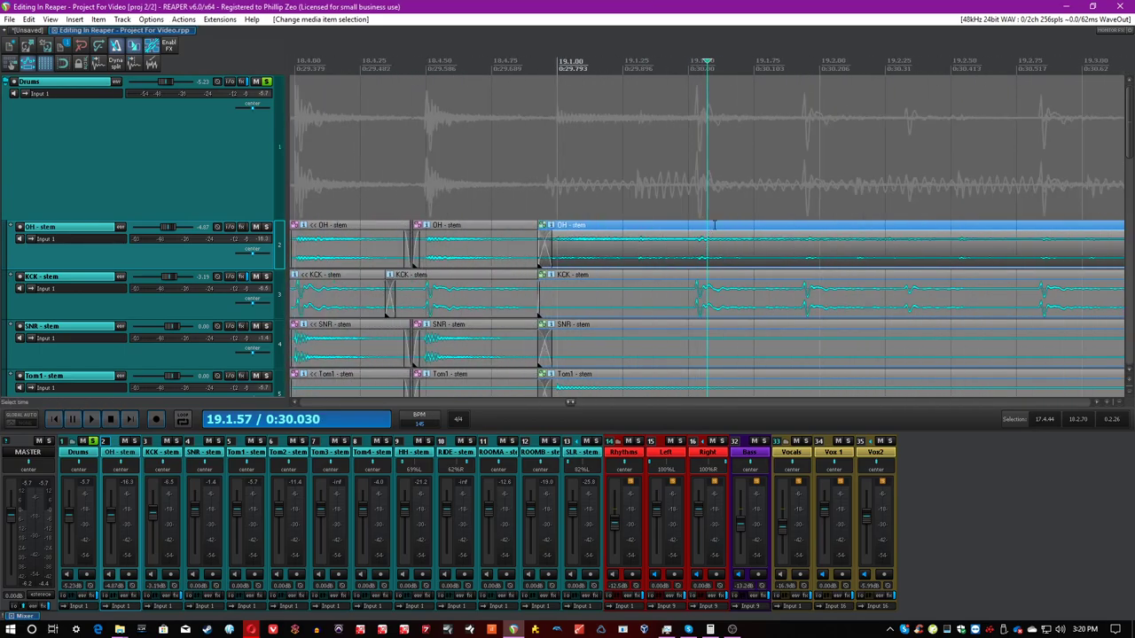
scroll(716, 227, down, 5)
click(966, 245)
scroll(982, 245, up, 4)
Play back the drums from just before 18.4.50 into measure 19 to check the kick timing
key(space)
key(space)
drag(1130, 152, 1126, 180)
scroll(977, 180, down, 2)
click(755, 182)
click(707, 249)
scroll(706, 248, up, 5)
click(604, 133)
key(space)
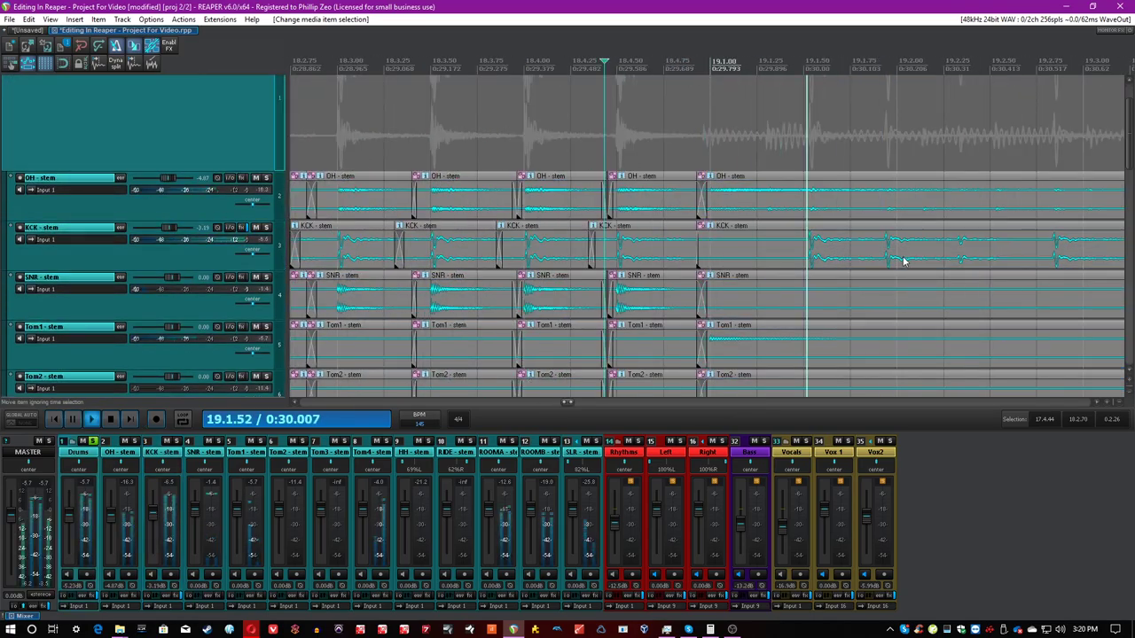
key(space)
Split the grouped drums near 19.2.25 and extend item edges to overlap before 18.4.50 and 19.1.00
key(s)
click(881, 257)
click(485, 297)
key(space)
click(413, 297)
drag(605, 297, 658, 297)
click(531, 299)
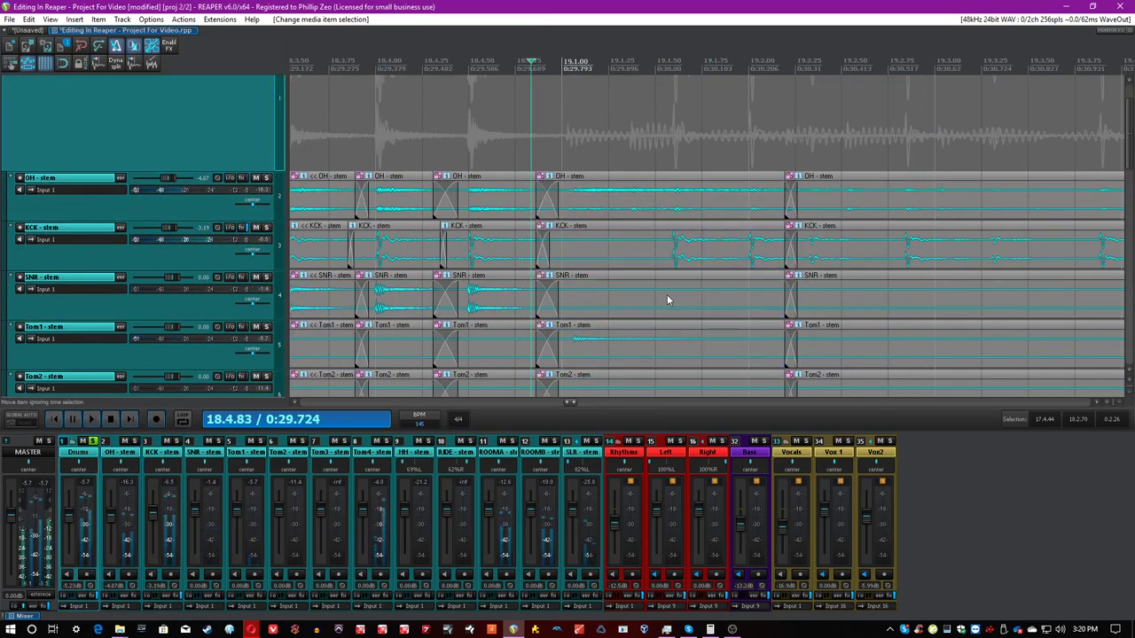
Shift the grouped drums at 19.1.00 slightly later and overlap their starting edge with the previous items
click(647, 341)
key(s)
click(499, 133)
key(space)
key(space)
drag(882, 268, 894, 254)
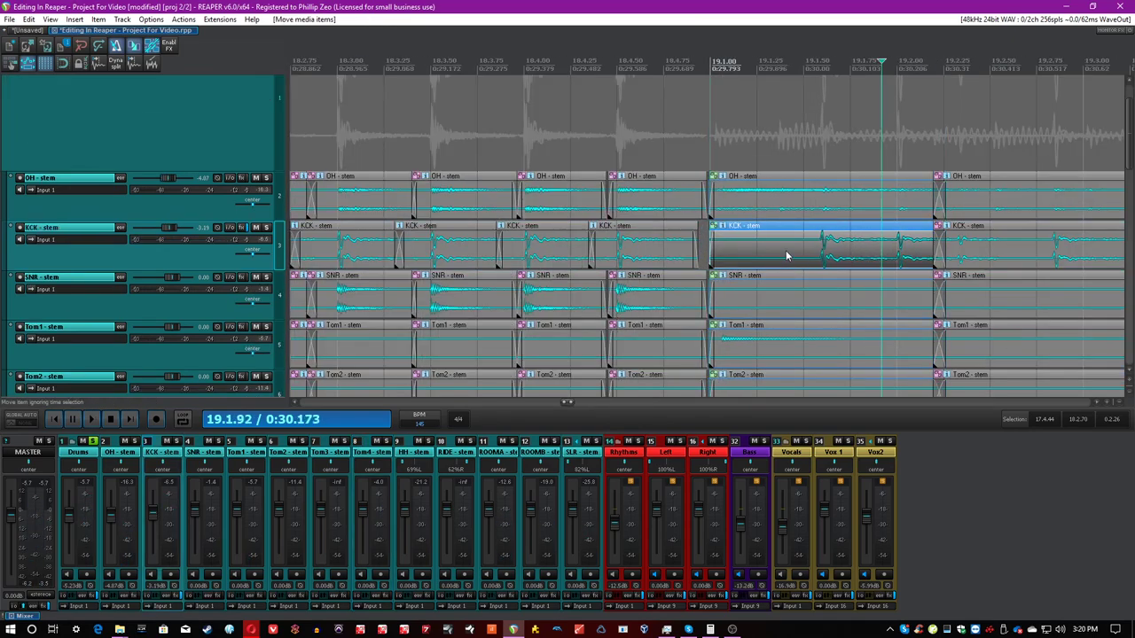
drag(606, 297, 658, 297)
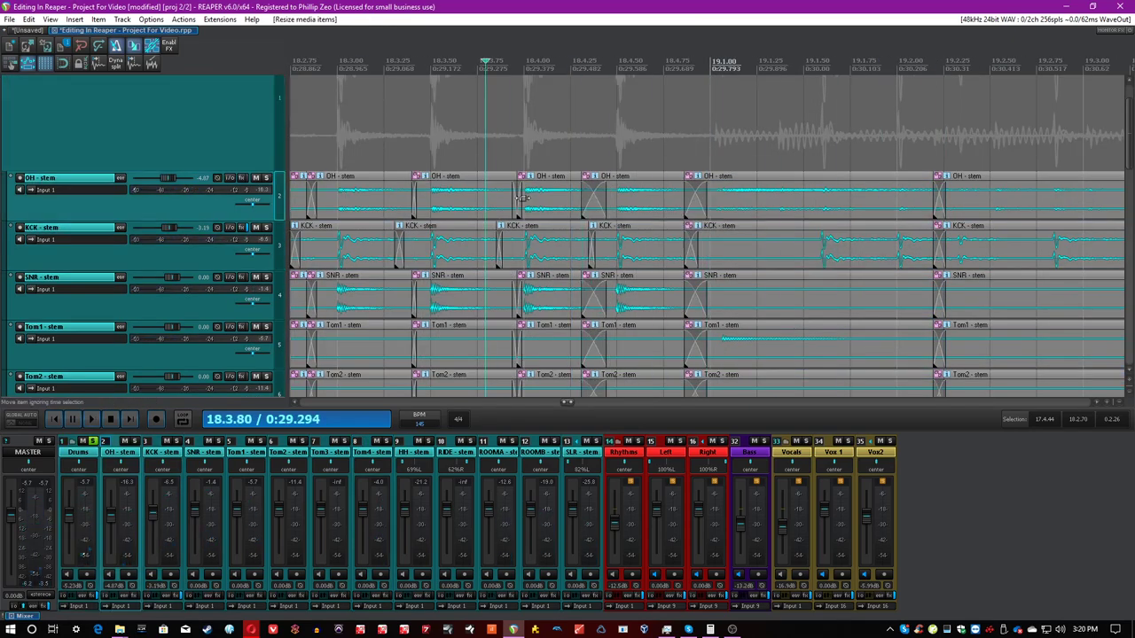
Split the grouped drums just before the kick hit near 19.1.50 and save the project
click(531, 300)
key(space)
key(space)
click(647, 340)
key(s)
click(736, 297)
click(830, 253)
mouse_move(1130, 183)
mouse_down()
mouse_move(1130, 226)
mouse_move(1130, 192)
mouse_up()
scroll(709, 231, down, 1)
click(623, 244)
click(699, 201)
scroll(743, 213, down, 1)
key(ctrl+s)
Examine the spacing of the continuous kick hits from measure 19 through measure 21
scroll(798, 210, up, 2)
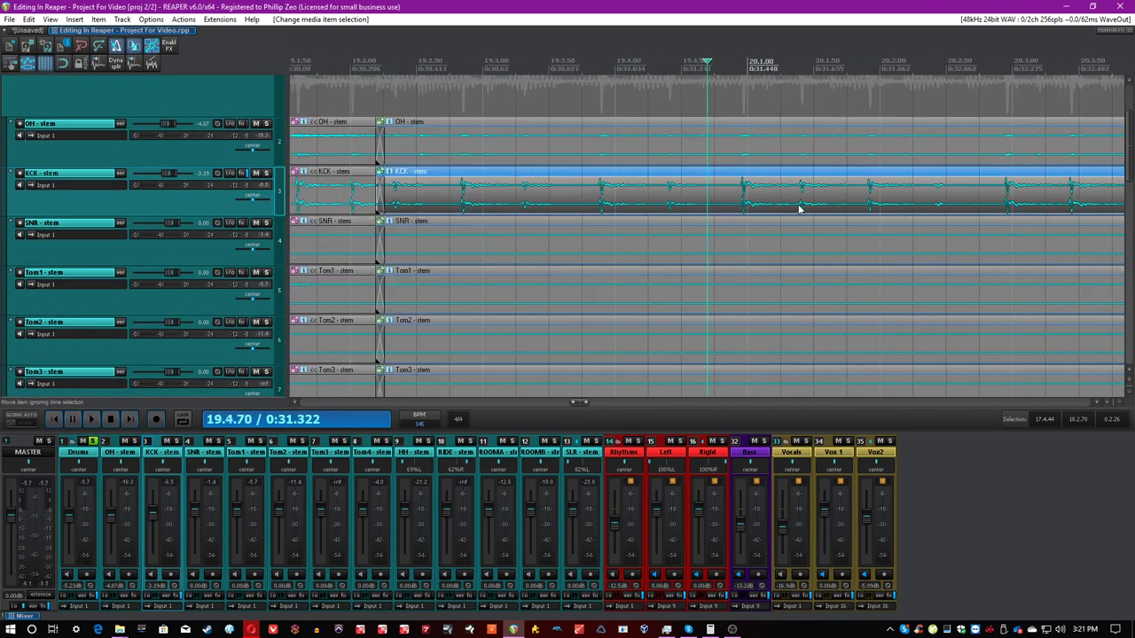
scroll(931, 210, down, 2)
click(907, 200)
scroll(908, 200, down, 1)
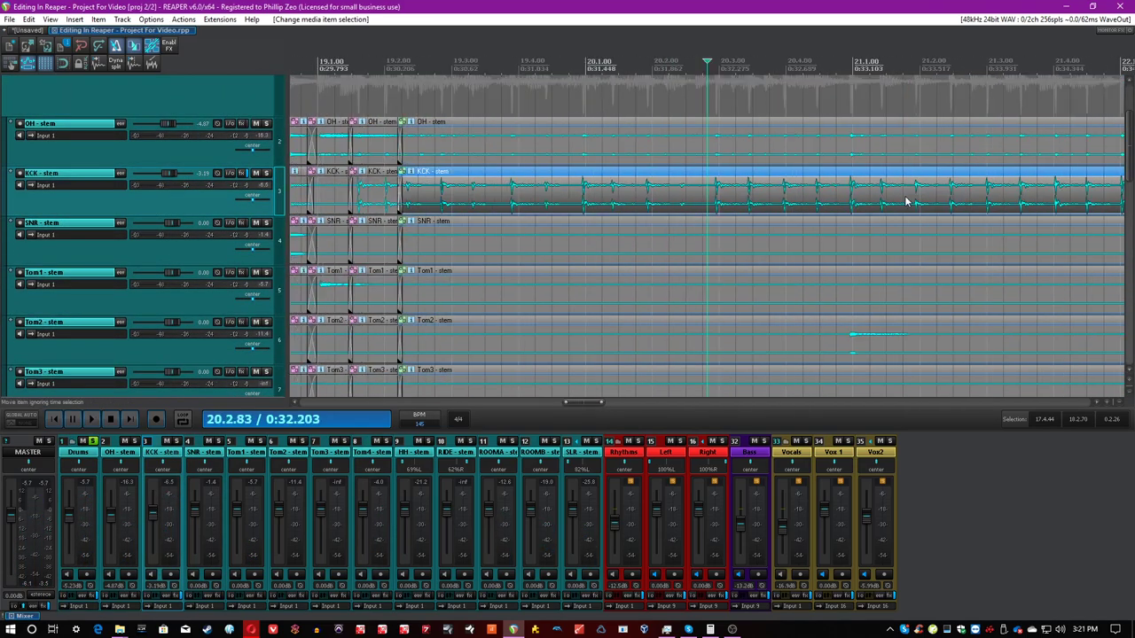
scroll(908, 201, up, 1)
scroll(939, 199, down, 1)
click(919, 202)
scroll(886, 203, up, 2)
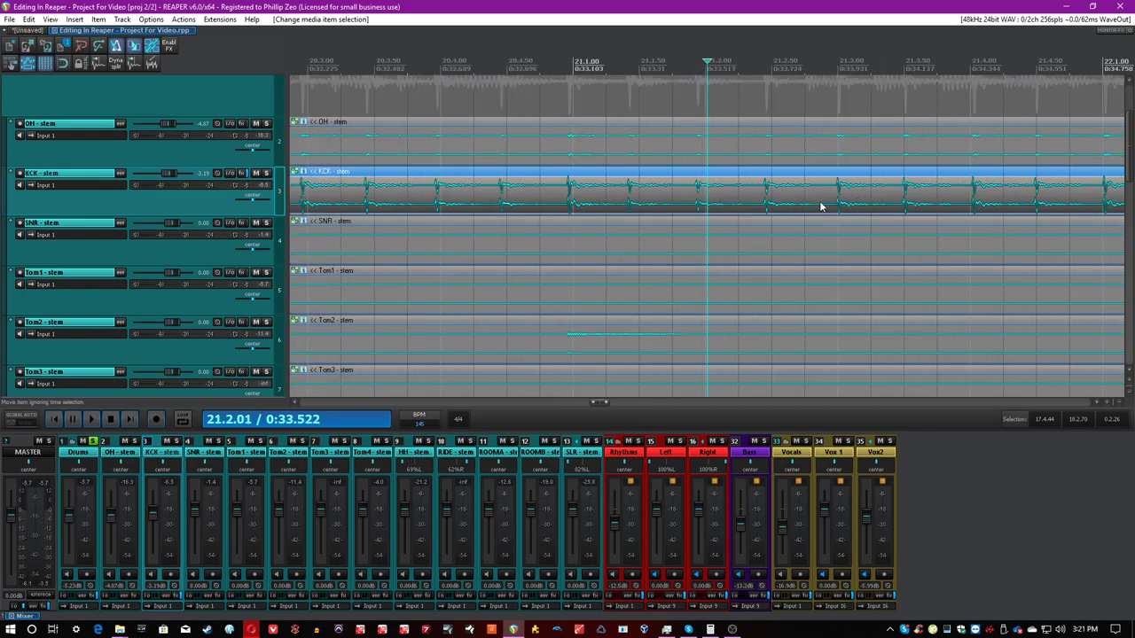
Split the grouped drums near 21.2.66 and at 21.2.38, shifting the preceding audio to align kicks with 21.2.50 and 21.2.00
click(822, 195)
click(794, 199)
key(s)
click(724, 203)
drag(726, 204, 734, 206)
click(757, 204)
key(s)
click(709, 209)
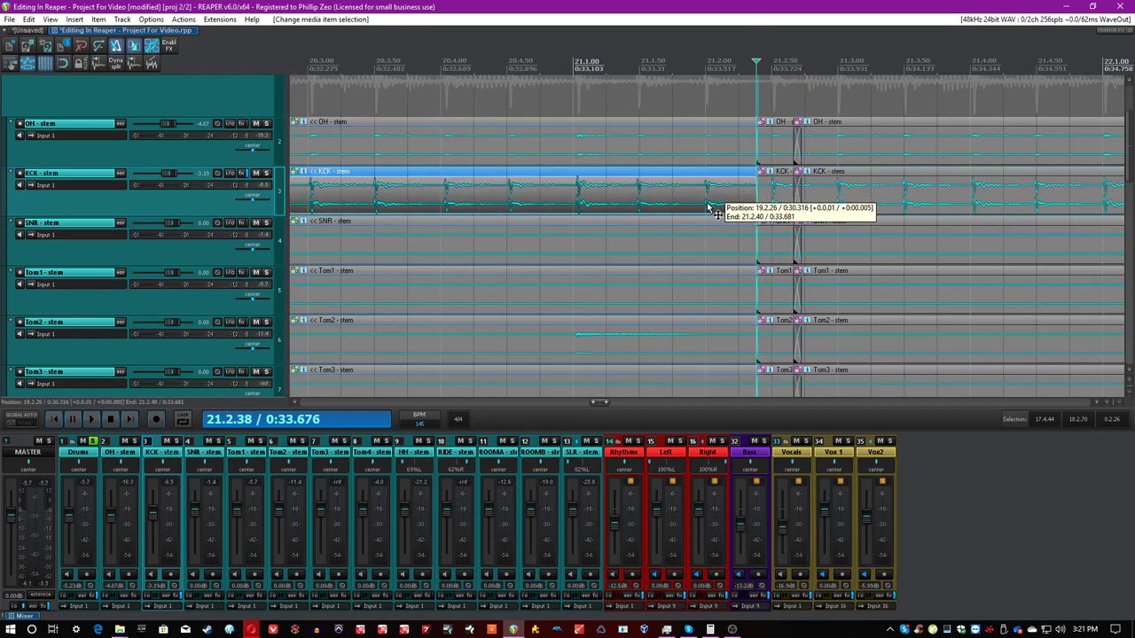
Split the grouped drums before 21.2.00 and at 21.1.42, align the kicks with 21.1.50 and 21.1.00, and close the gap
click(691, 204)
key(s)
click(637, 208)
scroll(636, 208, up, 3)
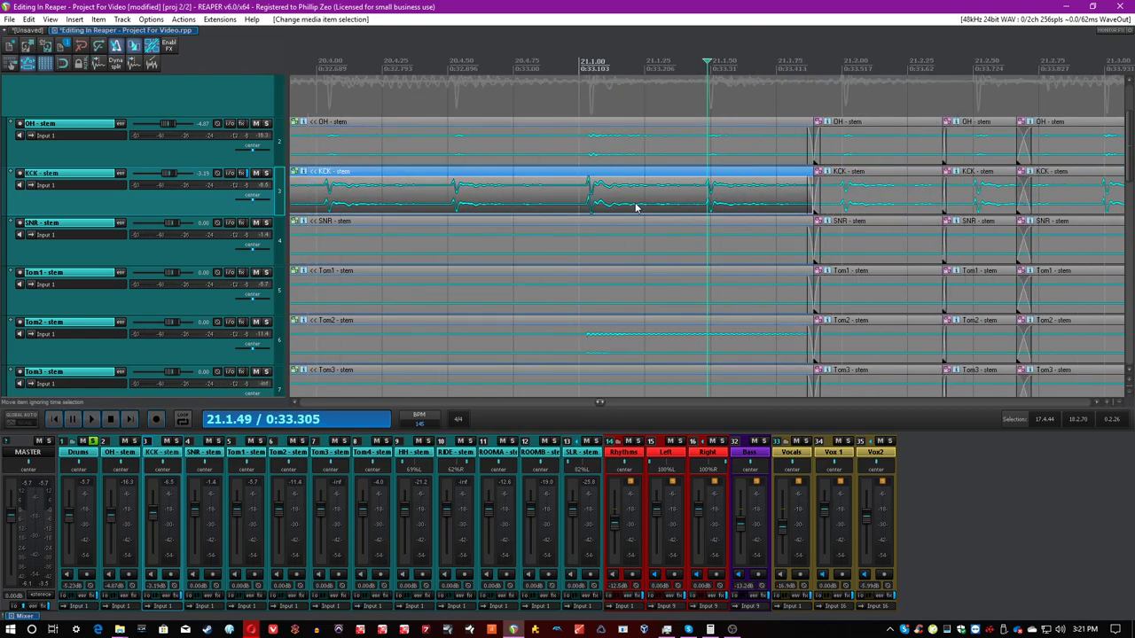
click(688, 204)
key(s)
drag(628, 203, 618, 204)
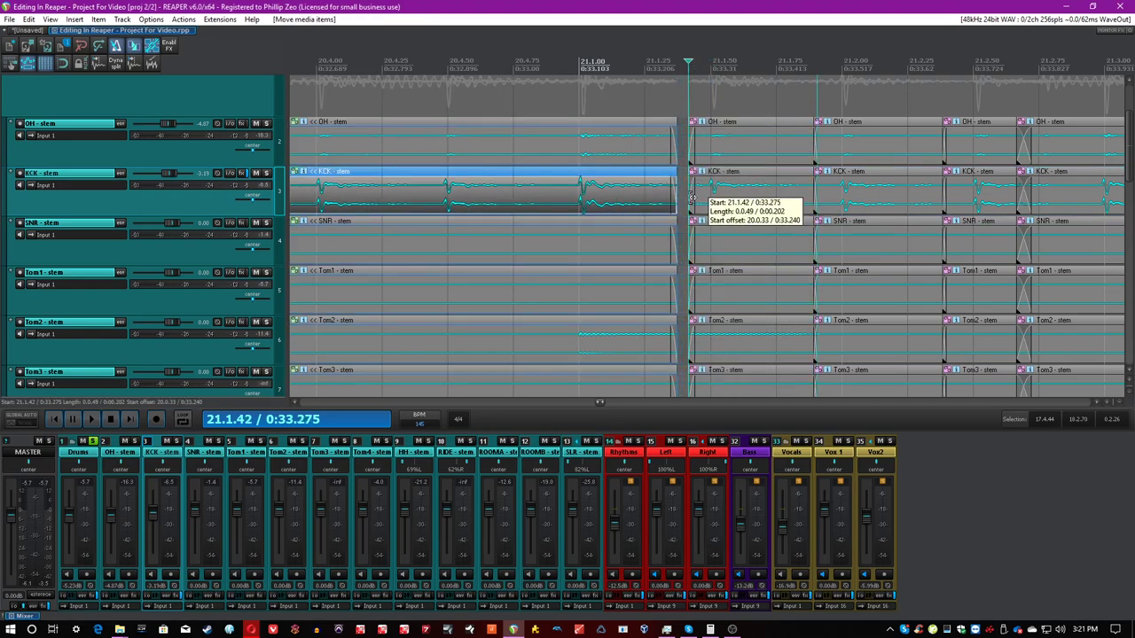
drag(692, 197, 674, 203)
Split the grouped drums at 20.4.93 and 20.4.38, aligning the kick between them with 20.4.50
click(517, 197)
scroll(517, 197, down, 1)
scroll(517, 197, up, 1)
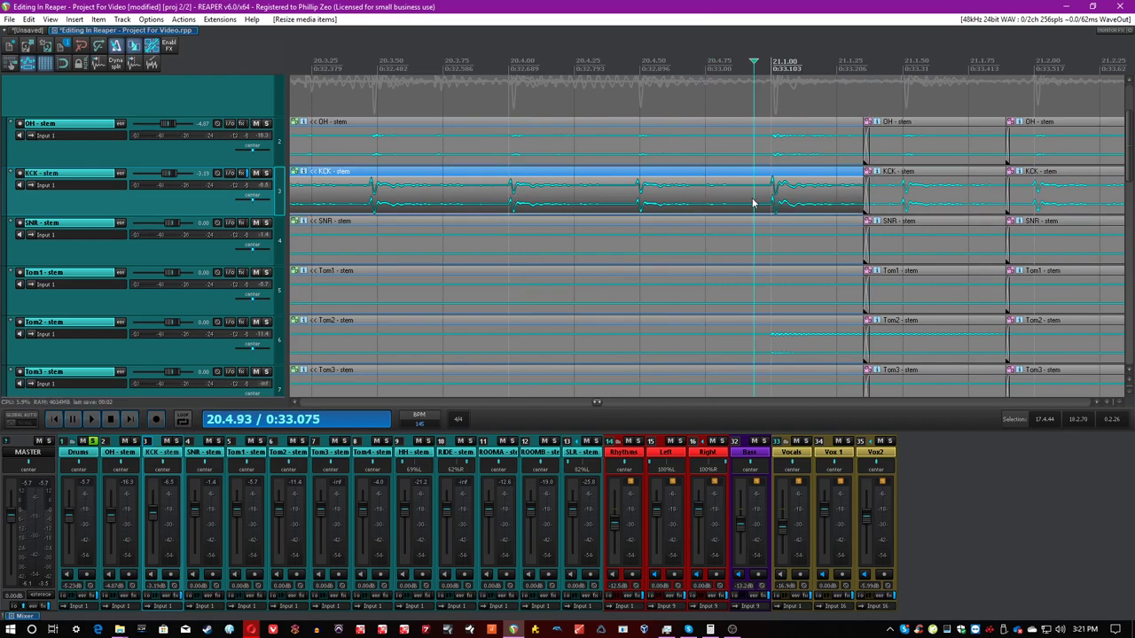
key(s)
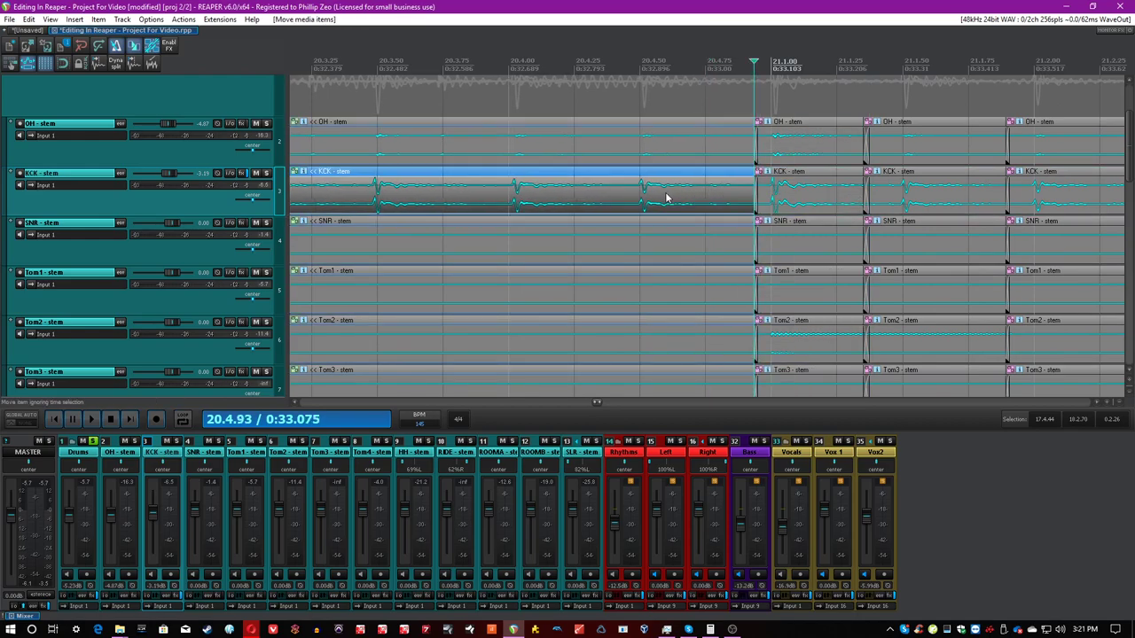
click(609, 200)
key(s)
Align the kick with 20.4.00, overlap the item edges after it, and split the grouped drums just before the hit
click(516, 201)
scroll(517, 201, down, 1)
scroll(516, 201, up, 1)
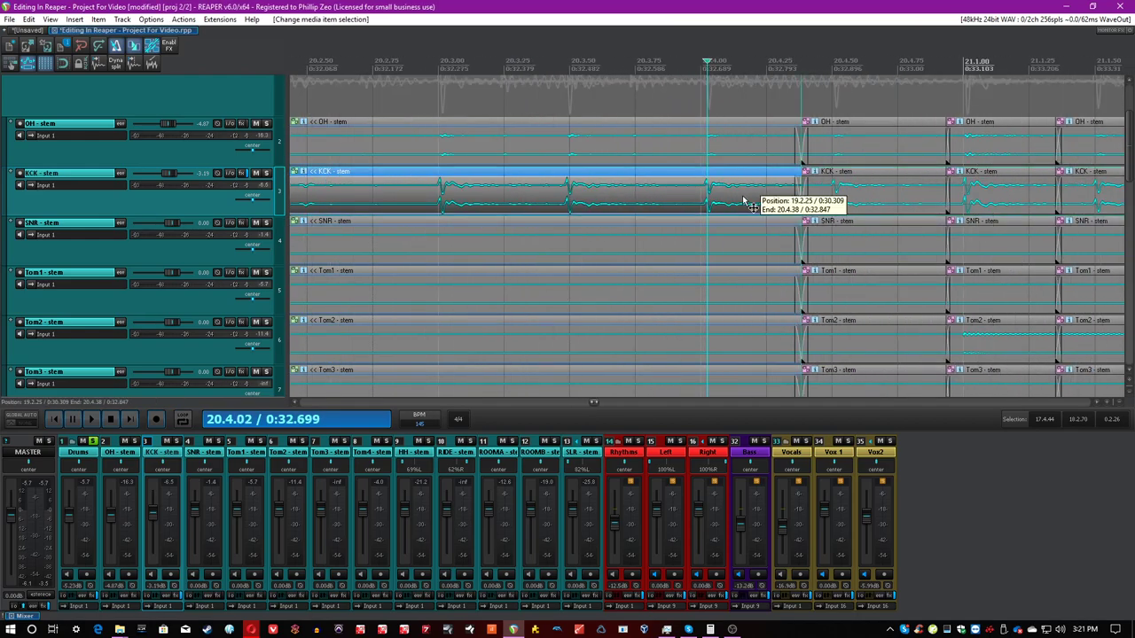
drag(801, 196, 743, 201)
click(688, 200)
key(s)
Align the kick at 20.3.50, split the grouped drums just before it, and save the project
click(516, 196)
scroll(517, 196, down, 1)
scroll(516, 196, up, 1)
click(752, 206)
key(s)
key(ctrl+s)
Split the grouped drums at 20.2.87 before the 20.3.00 kick and shift the preceding audio slightly later to 20.2.00
click(576, 201)
scroll(576, 201, down, 1)
scroll(576, 201, up, 1)
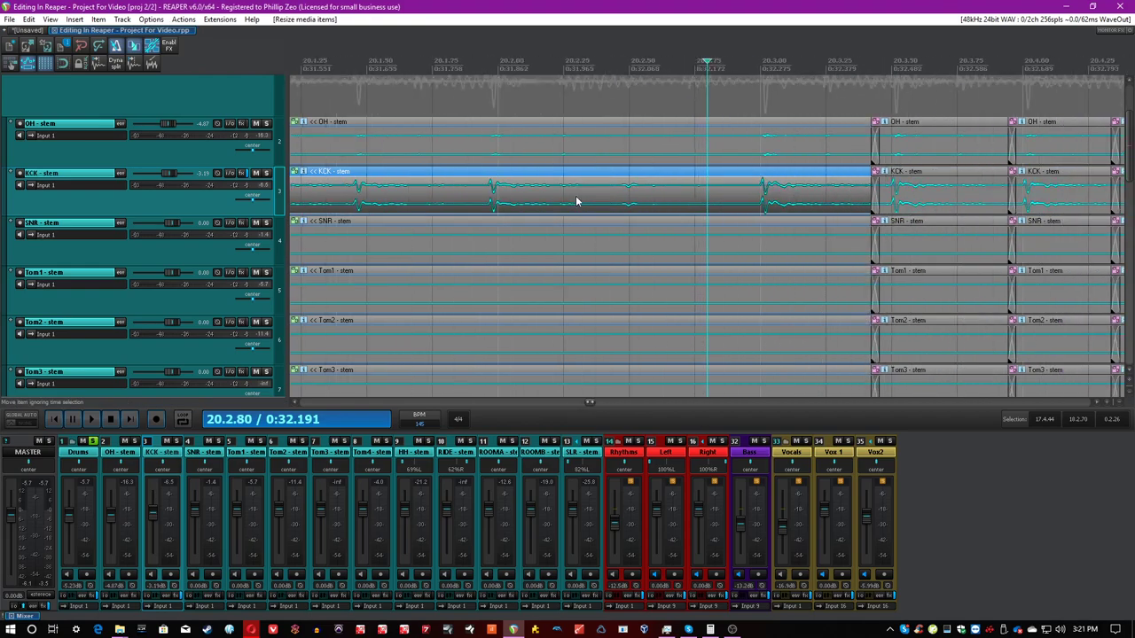
click(728, 199)
key(s)
drag(665, 195, 671, 195)
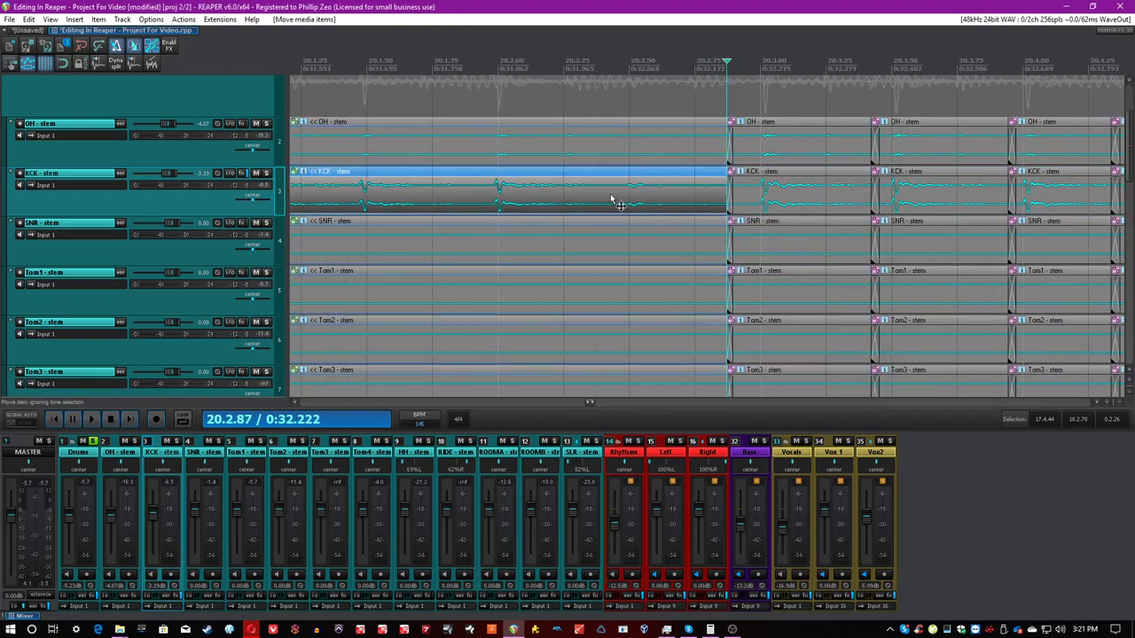
Split the grouped drums before 20.2.50, adjust the edge there, and split again before the next earlier kick hit
click(611, 199)
key(s)
drag(558, 200, 600, 196)
click(499, 200)
scroll(599, 190, down, 1)
scroll(599, 190, up, 1)
click(661, 196)
key(s)
Split the grouped drums before the next earlier kick in measure 20, adjust the item edge, and save the project
click(534, 197)
scroll(532, 195, left, 3)
click(732, 200)
key(s)
click(693, 205)
mouse_move(690, 203)
mouse_down()
mouse_move(674, 202)
mouse_move(711, 201)
mouse_move(665, 206)
mouse_move(678, 202)
mouse_up()
key(ctrl+s)
Continue splitting the grouped drums before the kick hits, working back from measure 20 into beat 19.4
click(569, 196)
scroll(569, 197, left, 1)
click(720, 200)
key(s)
click(601, 200)
key(s)
Split the grouped drums before the kicks in beat 19.3, align the preceding kick with 19.3.00, and save the project
scroll(585, 200, left, 2)
click(706, 199)
click(656, 204)
click(599, 204)
key(s)
click(611, 199)
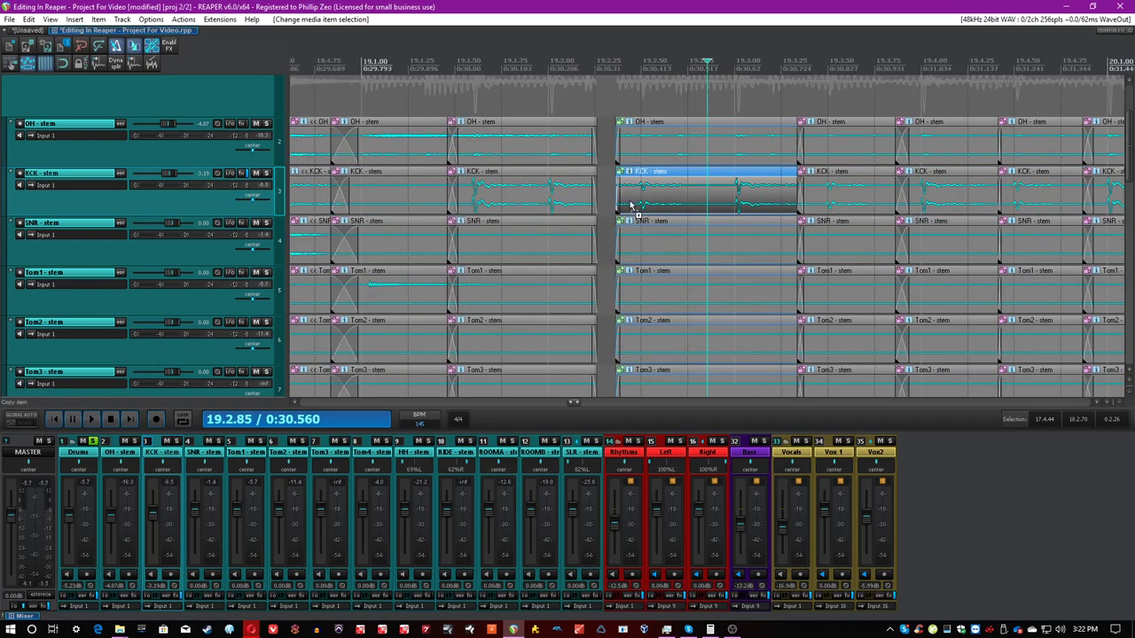
key(ctrl+s)
click(679, 196)
scroll(679, 196, up, 2)
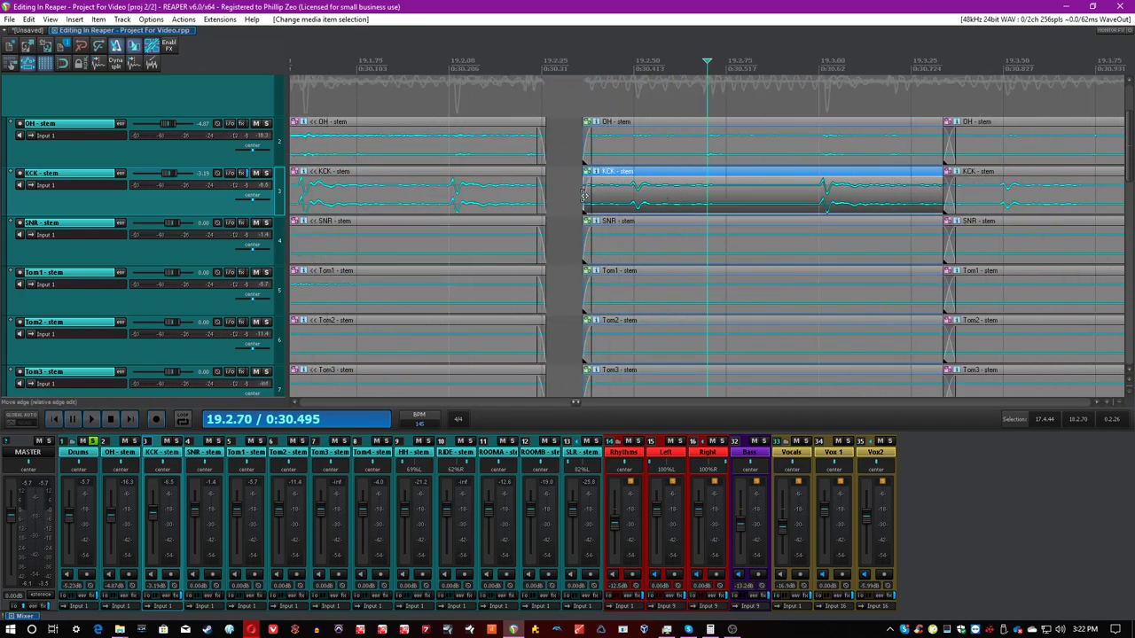
Split the grouped drums before the kick at 19.3.00 and close the gap ahead of the preceding kick
click(783, 203)
key(s)
drag(683, 205, 642, 203)
click(418, 200)
scroll(419, 200, down, 3)
scroll(532, 133, down, 3)
scroll(529, 133, down, 2)
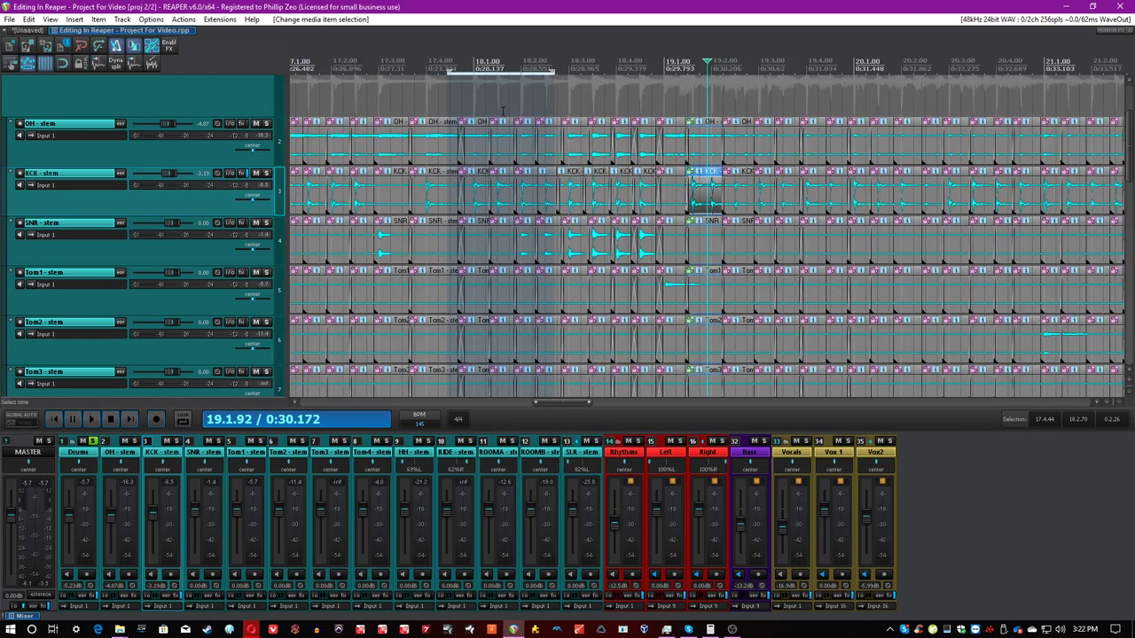
Play back the edited drums from 17.4.41 and check the kick timing through measure 26
click(425, 102)
key(space)
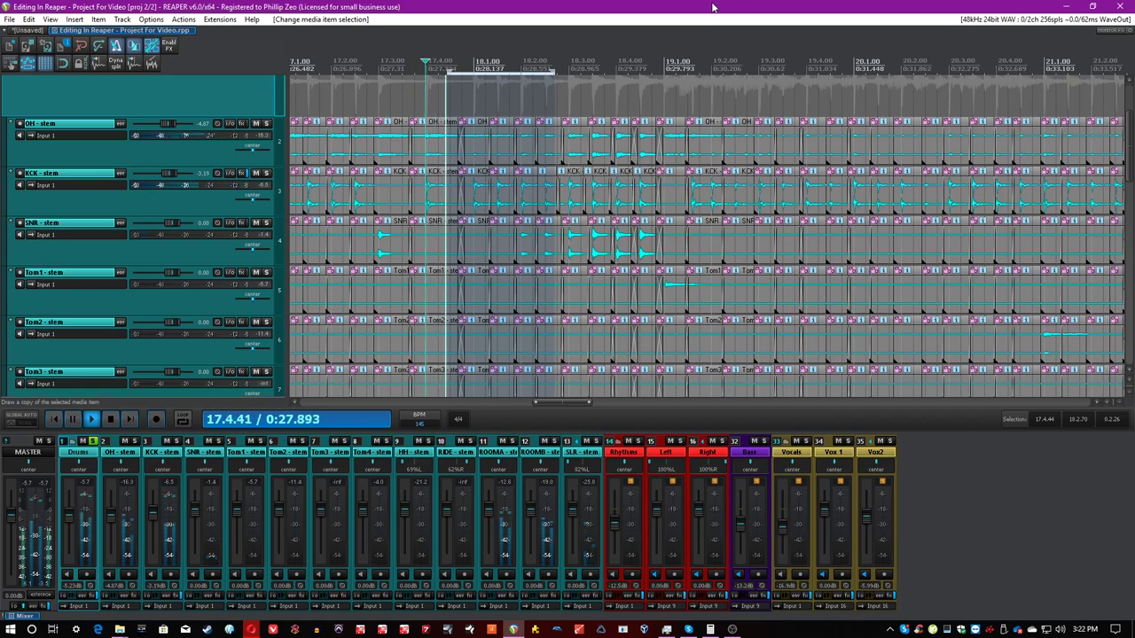
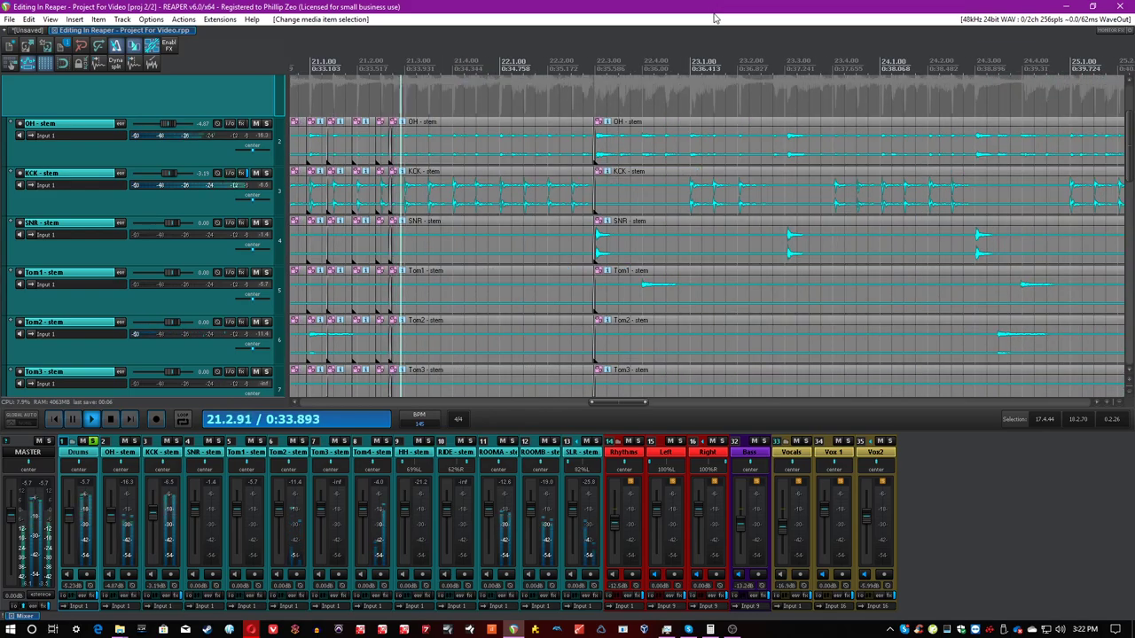
click(771, 196)
scroll(770, 195, up, 5)
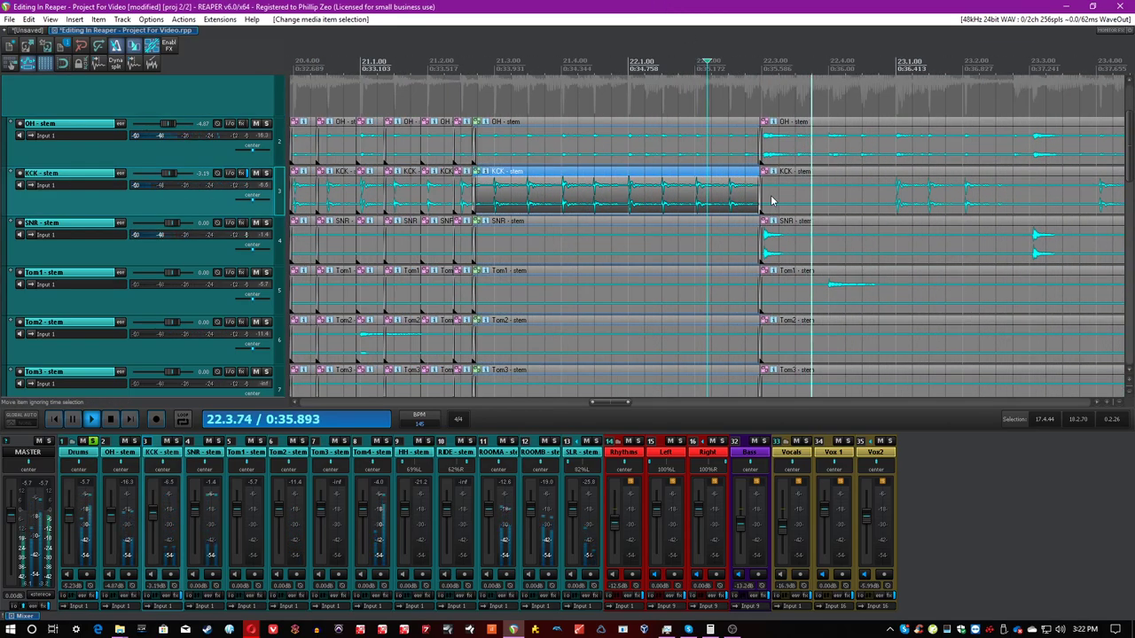
scroll(770, 195, down, 3)
click(963, 209)
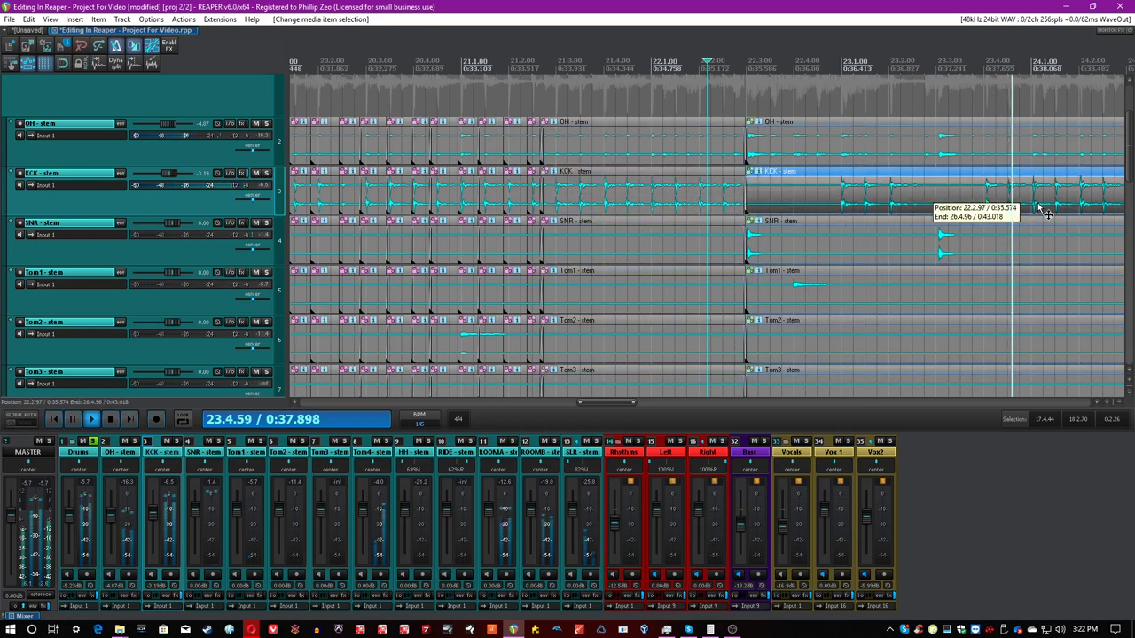
scroll(963, 209, up, 4)
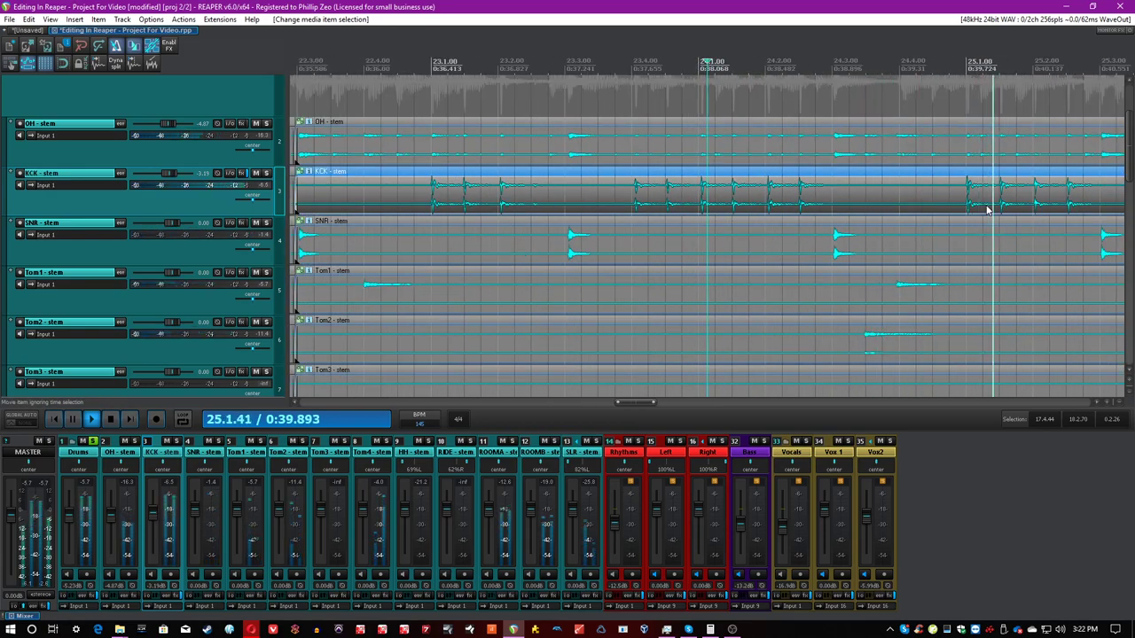
scroll(984, 207, down, 3)
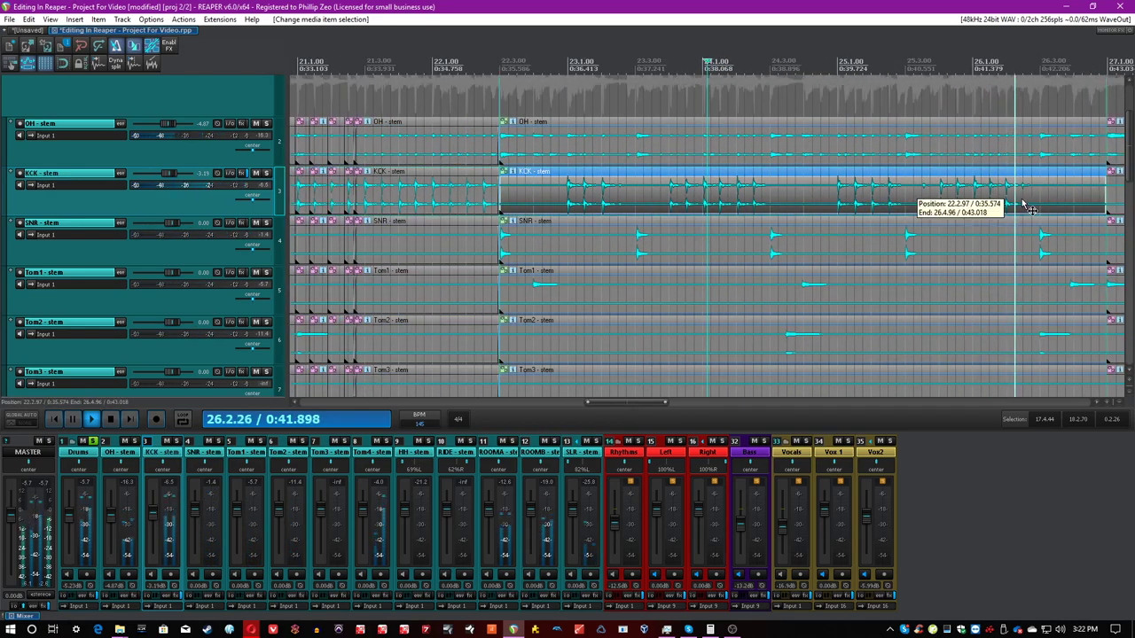
scroll(1015, 200, up, 4)
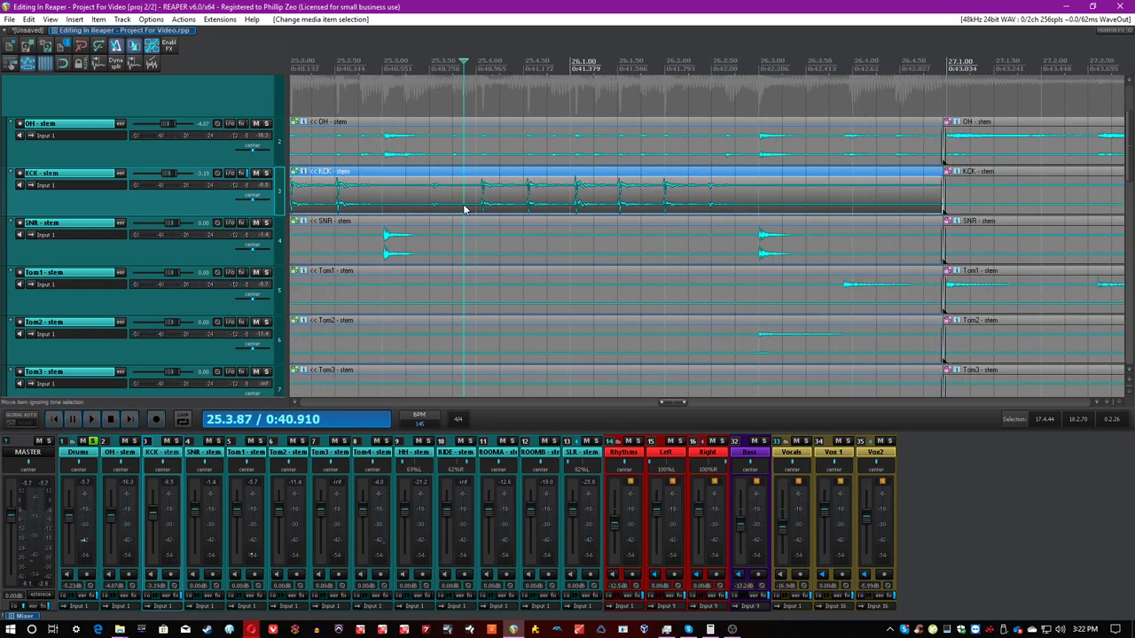
Split the grouped drums at 25.3.87 and before the next kick, nudging the hits onto the grid
key(s)
scroll(463, 209, up, 3)
click(878, 195)
key(s)
drag(862, 208, 858, 207)
drag(879, 203, 872, 203)
Split the grouped drums before the remaining kicks between 25.4 and 26.2, adjust their positions, and save the project
click(742, 196)
key(s)
drag(721, 209, 736, 207)
click(694, 202)
key(s)
drag(650, 211, 558, 202)
click(420, 213)
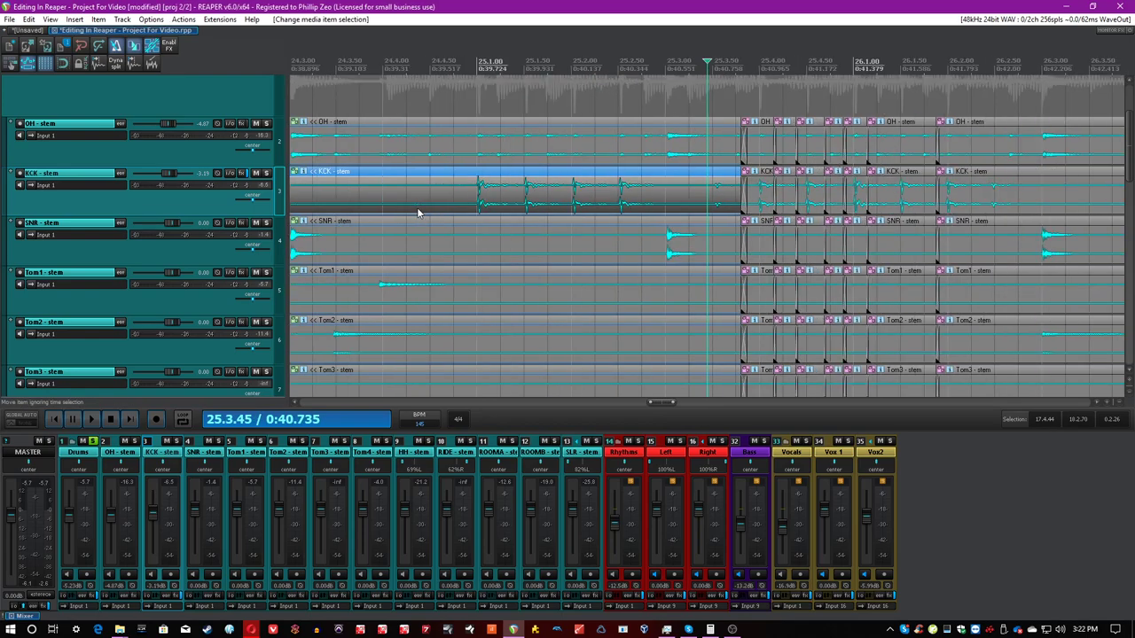
key(ctrl+s)
Move the grouped drum section so its kick meets 29.1.00, split just before that hit, and save the project
scroll(696, 201, up, 3)
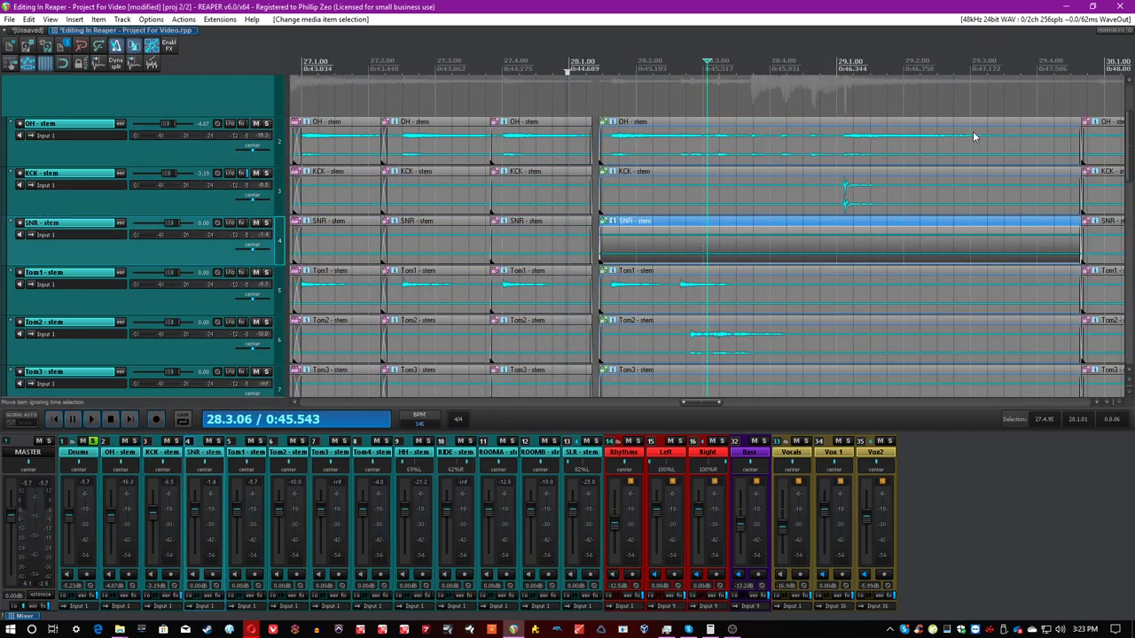
click(972, 132)
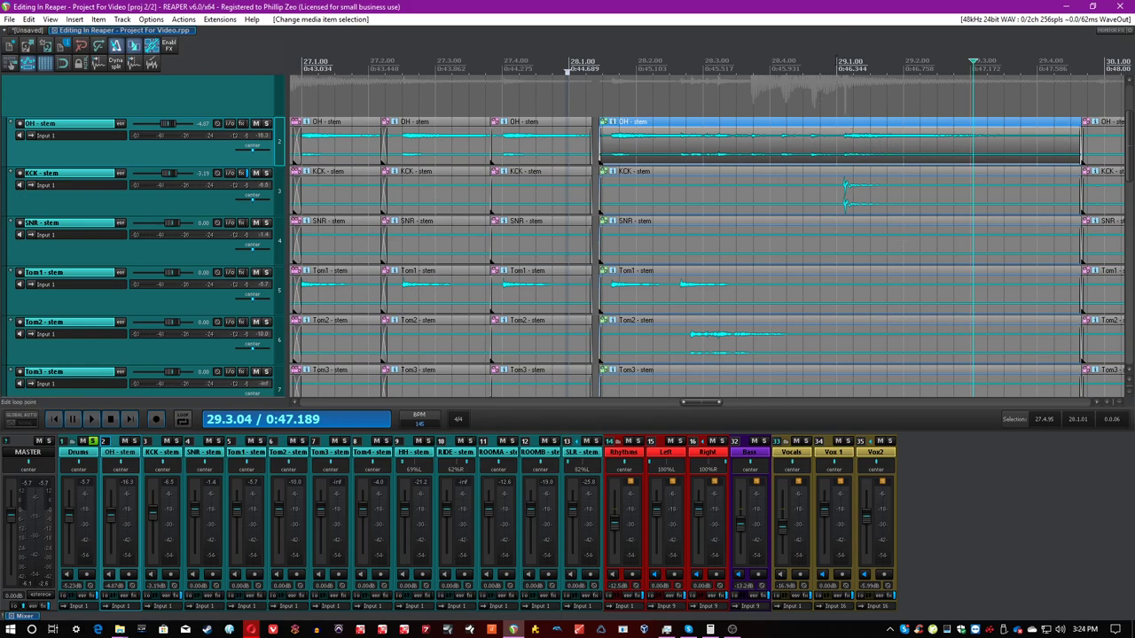
mouse_move(848, 155)
mouse_down()
mouse_move(829, 151)
mouse_move(858, 151)
mouse_move(829, 152)
mouse_up()
scroll(821, 151, up, 5)
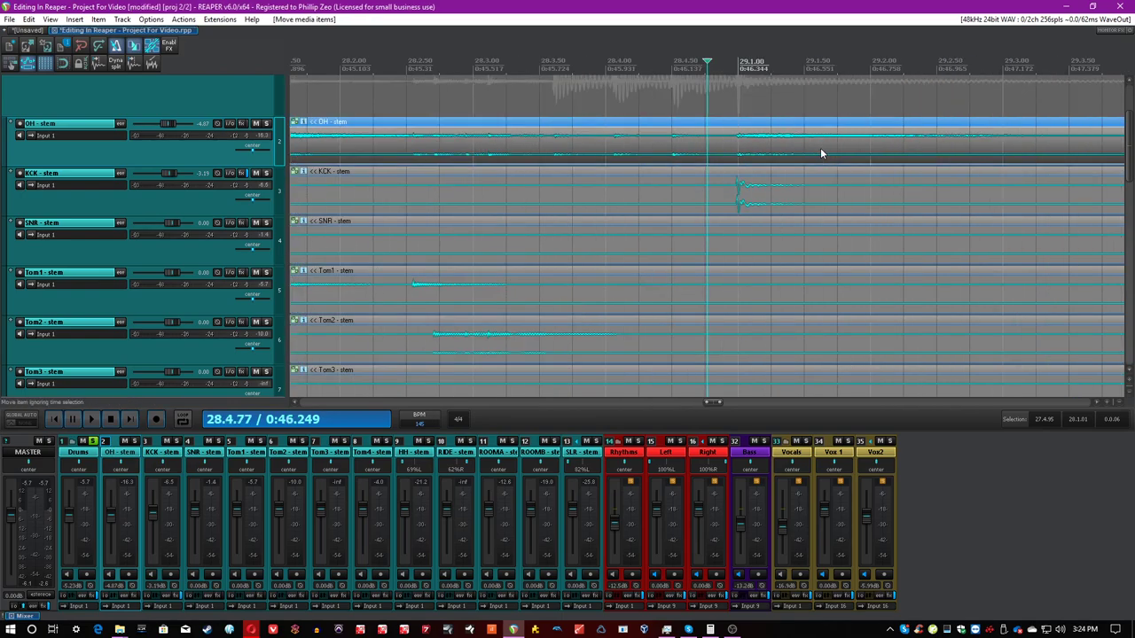
drag(747, 158, 749, 156)
click(729, 146)
key(s)
key(ctrl+s)
Split the grouped drums before the overhead hit near 28.4.50 and undo the last item change in the preceding section
click(647, 146)
key(s)
click(560, 145)
scroll(560, 145, down, 3)
scroll(560, 144, up, 3)
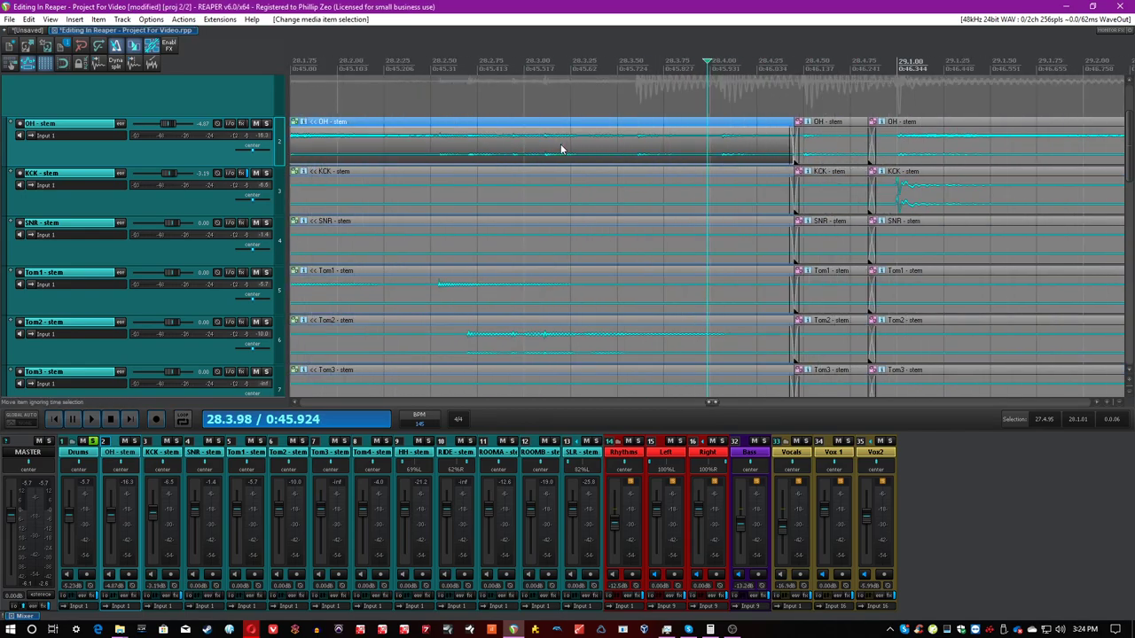
scroll(560, 144, down, 1)
click(637, 148)
scroll(651, 148, up, 1)
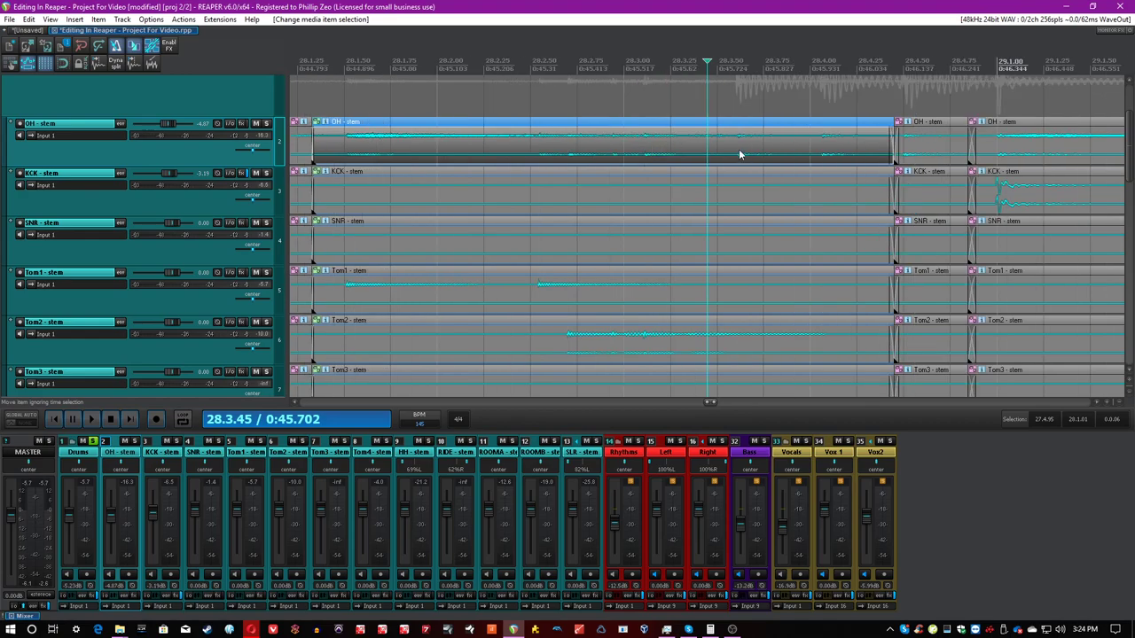
key(ctrl+z)
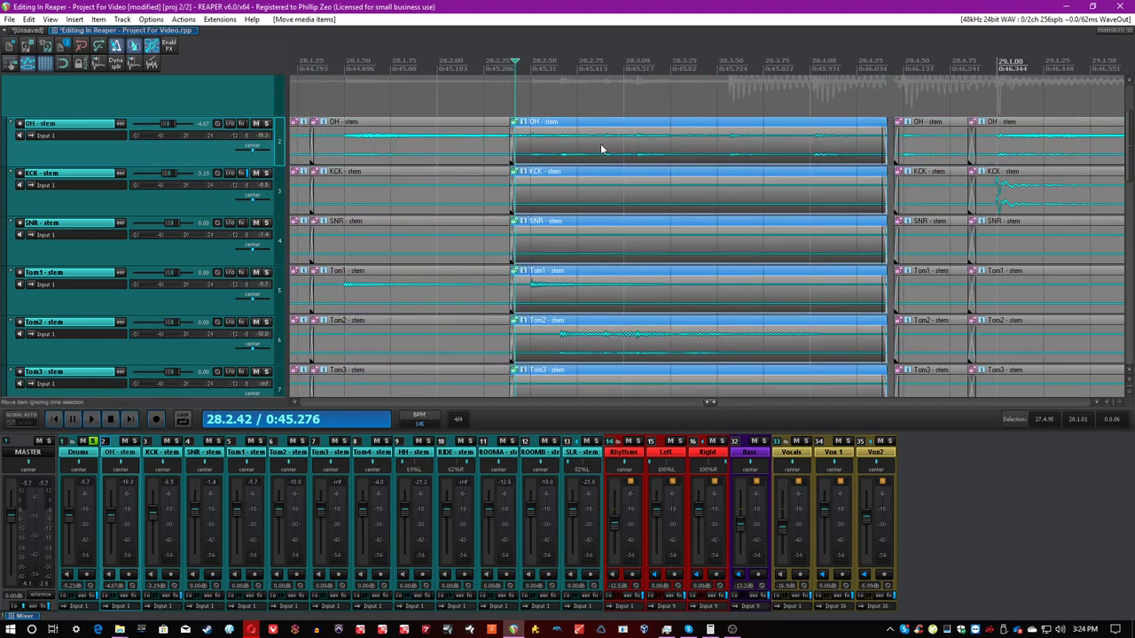
Split the grouped drums just before 28.4.00 and play back the tom fill from the start of measure 28
click(600, 148)
click(789, 148)
key(s)
click(332, 148)
key(space)
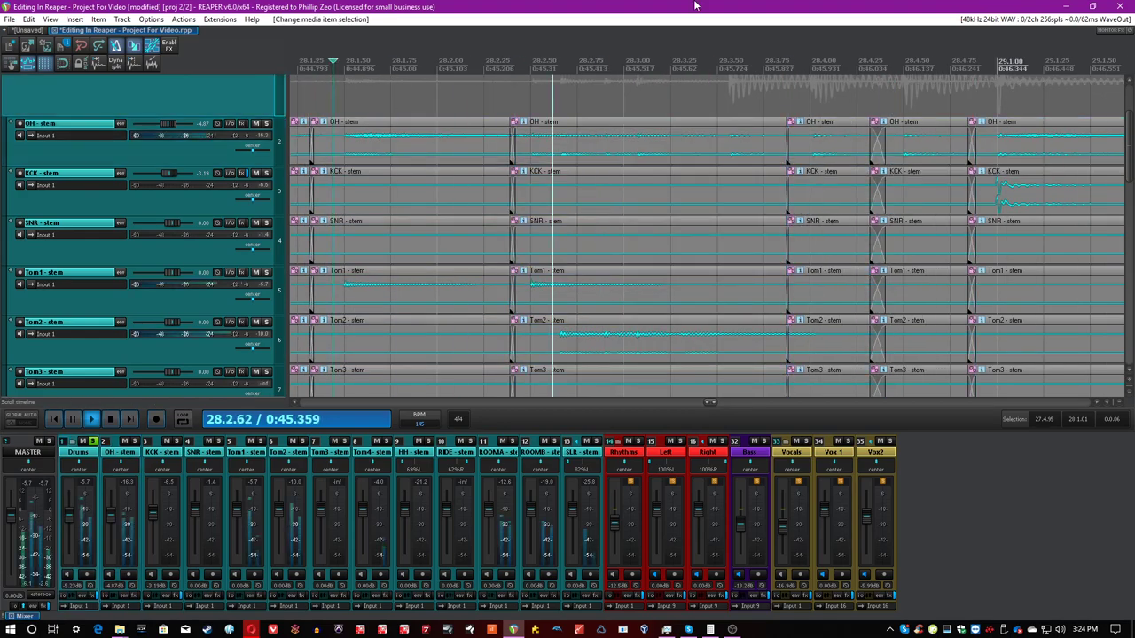
key(space)
key(s)
key(space)
Split the grouped drums between the overhead hits that follow the snare at 32.2.50
click(752, 145)
scroll(751, 144, up, 3)
click(707, 199)
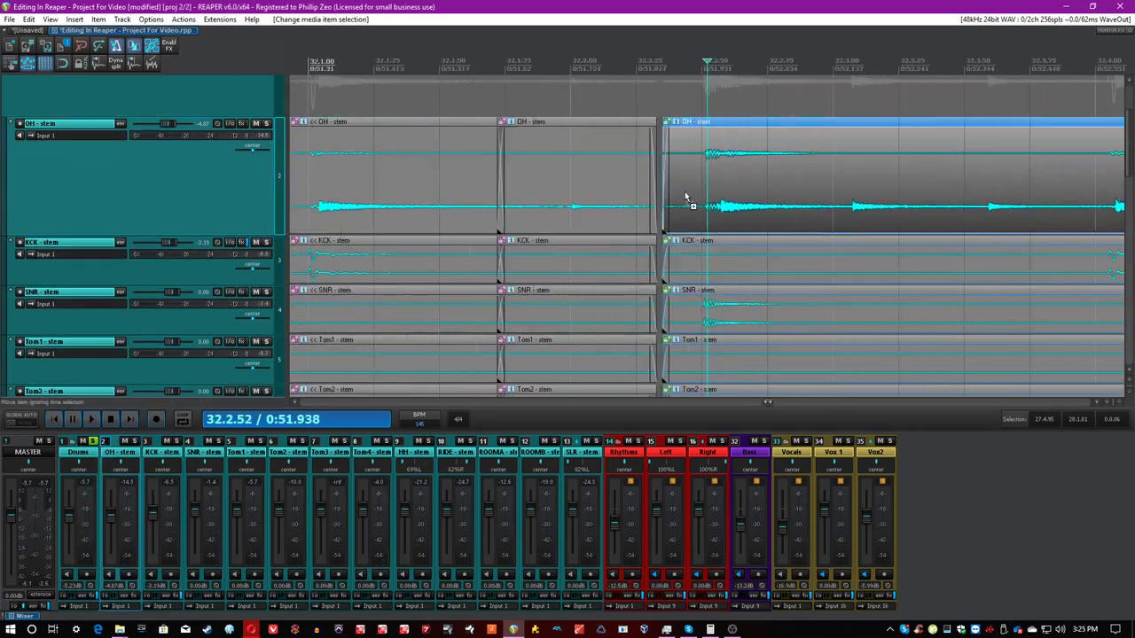
click(701, 221)
click(916, 223)
key(s)
click(874, 223)
Remove the snare item near 33.1.50 from its group and nudge it into line with the overhead hit
click(381, 195)
key(space)
click(581, 317)
key(u)
drag(581, 318, 585, 319)
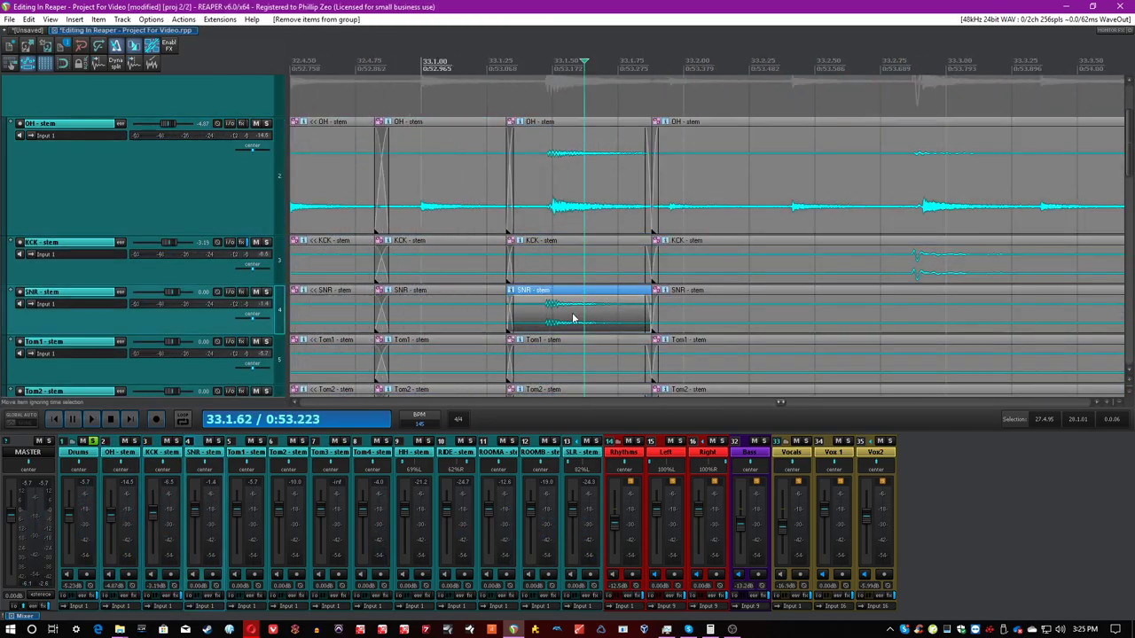
Split the drums before the next overhead and kick hits after the snare at 33.1.50
click(764, 200)
key(s)
click(709, 200)
click(547, 257)
key(s)
click(567, 221)
key(s)
Split the grouped drums before the hits in measure 34, nudging one section slightly earlier toward the grid
click(375, 222)
scroll(626, 215, up, 2)
click(686, 215)
key(s)
drag(761, 208, 751, 208)
click(706, 195)
click(736, 218)
key(s)
click(644, 259)
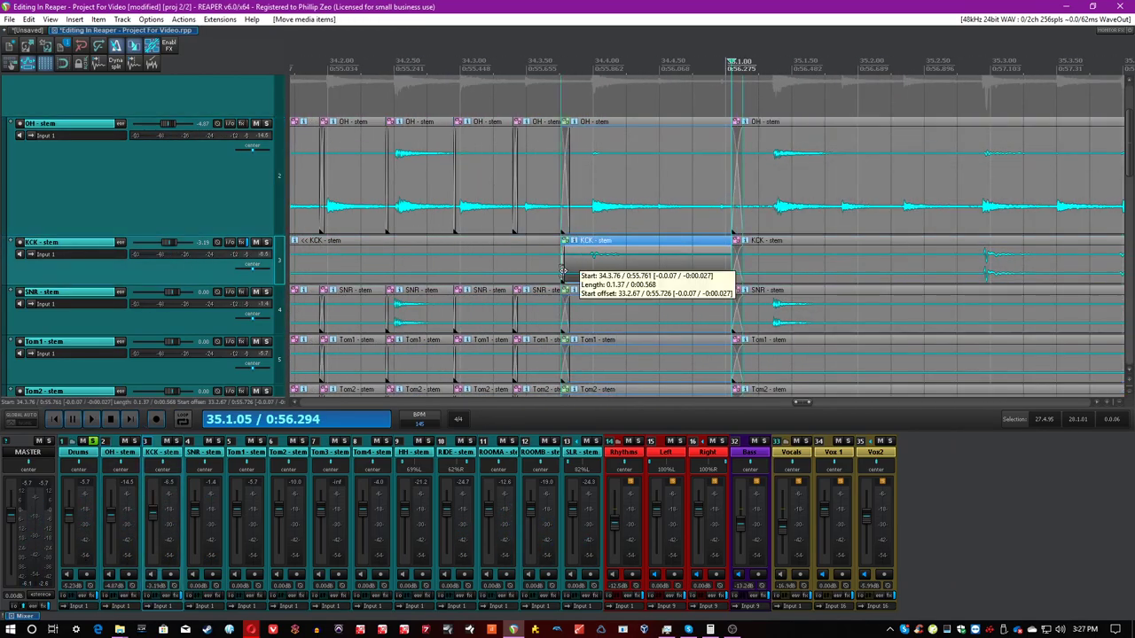
Nudge the drum section near 35.1 onto the grid and split the grouped drums at successive hits around it
drag(664, 218, 671, 218)
key(s)
click(706, 220)
key(s)
click(715, 223)
key(s)
click(532, 222)
key(s)
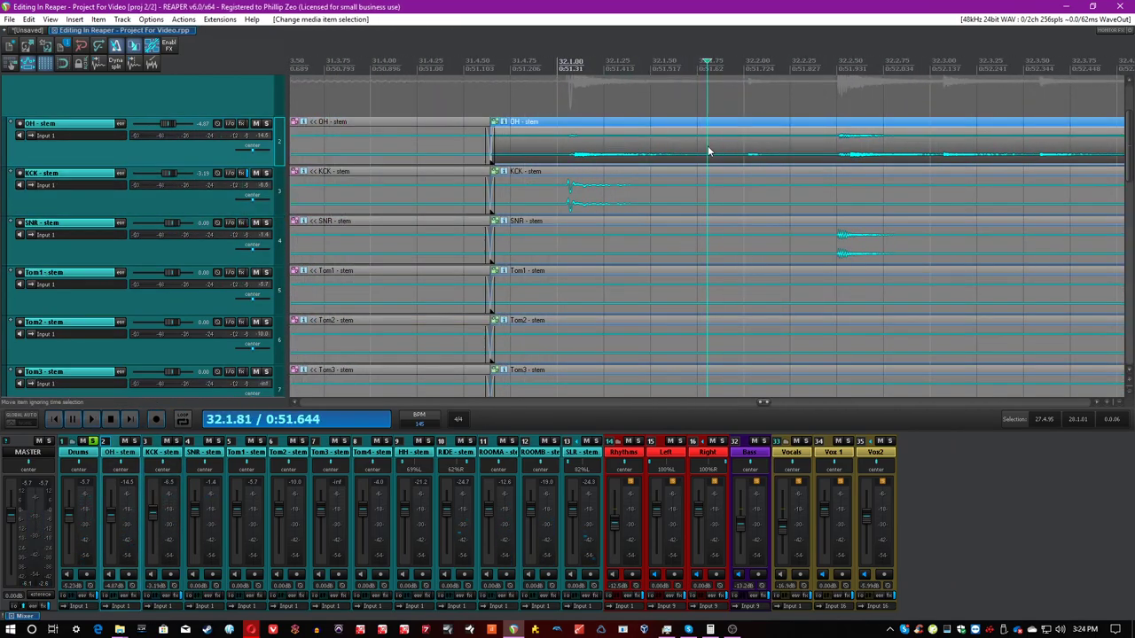
Extend the start of the grouped drums before 32.1.00 over the previous item and split them at 32.2.35
scroll(711, 149, down, 10)
scroll(714, 152, up, 8)
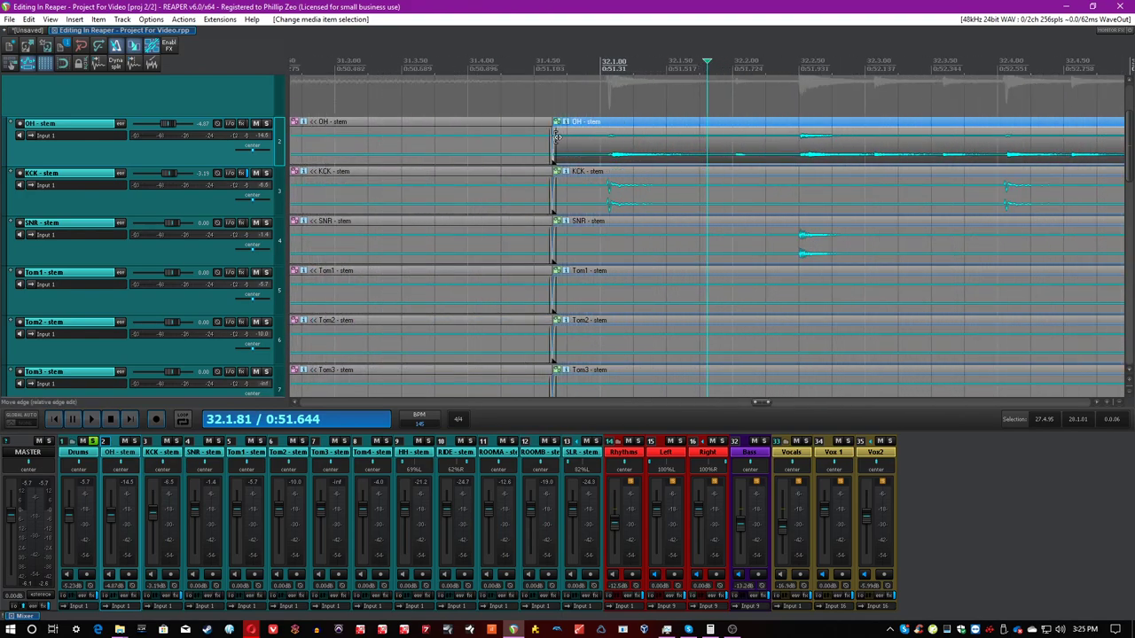
drag(555, 138, 543, 137)
click(733, 134)
click(778, 145)
key(s)
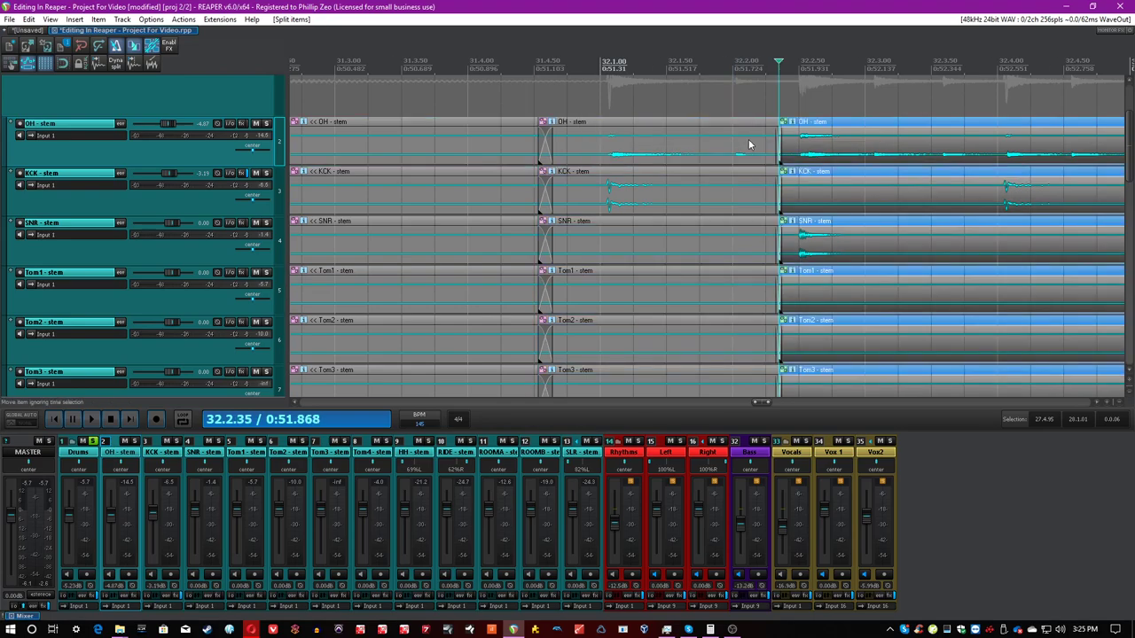
Close the gap before the snare at 32.2.50 by extending the item's start, and play back the transition
drag(748, 142, 653, 149)
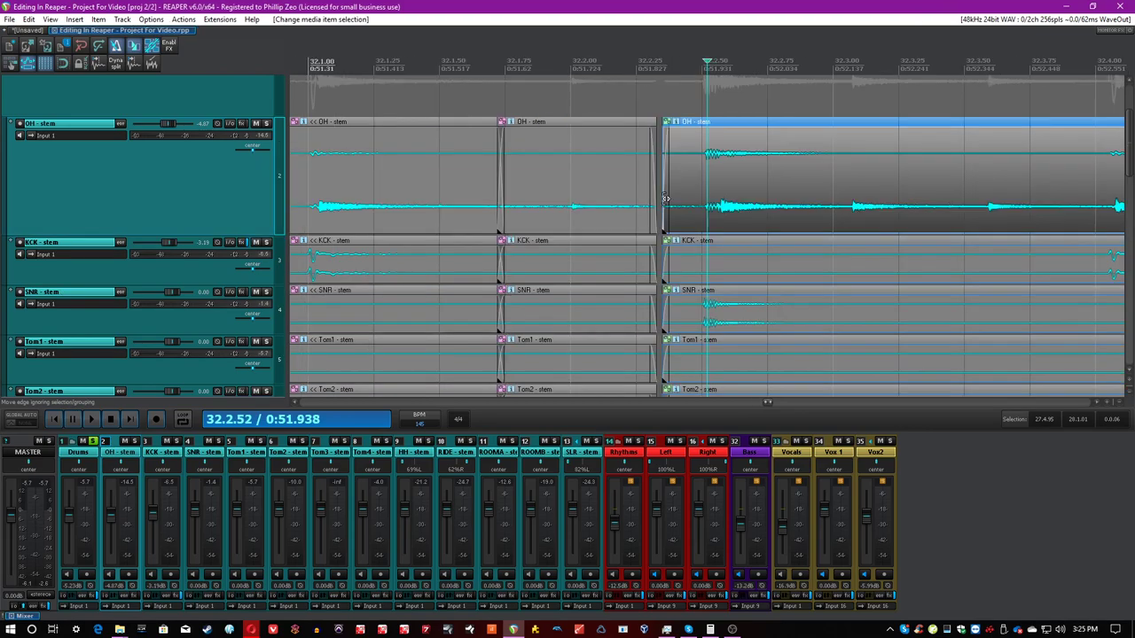
drag(665, 197, 644, 202)
drag(797, 192, 795, 192)
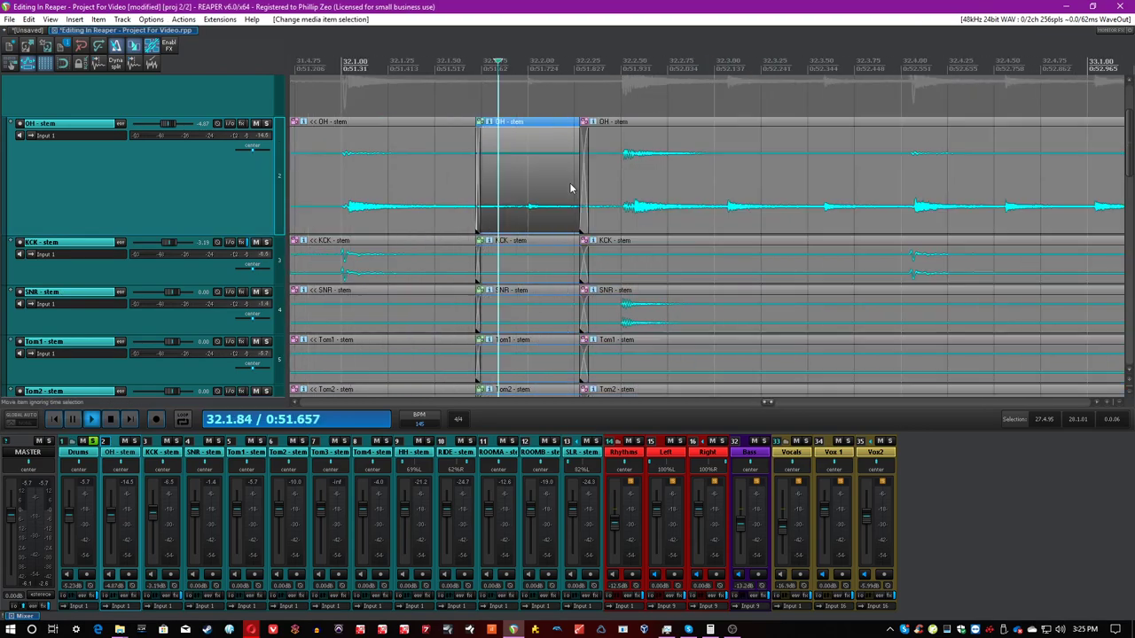
key(space)
key(space)
Move the overhead hit near 32.3.50 onto the grid and continue splitting the grouped drums toward measure 33
drag(856, 214, 846, 214)
drag(385, 195, 380, 195)
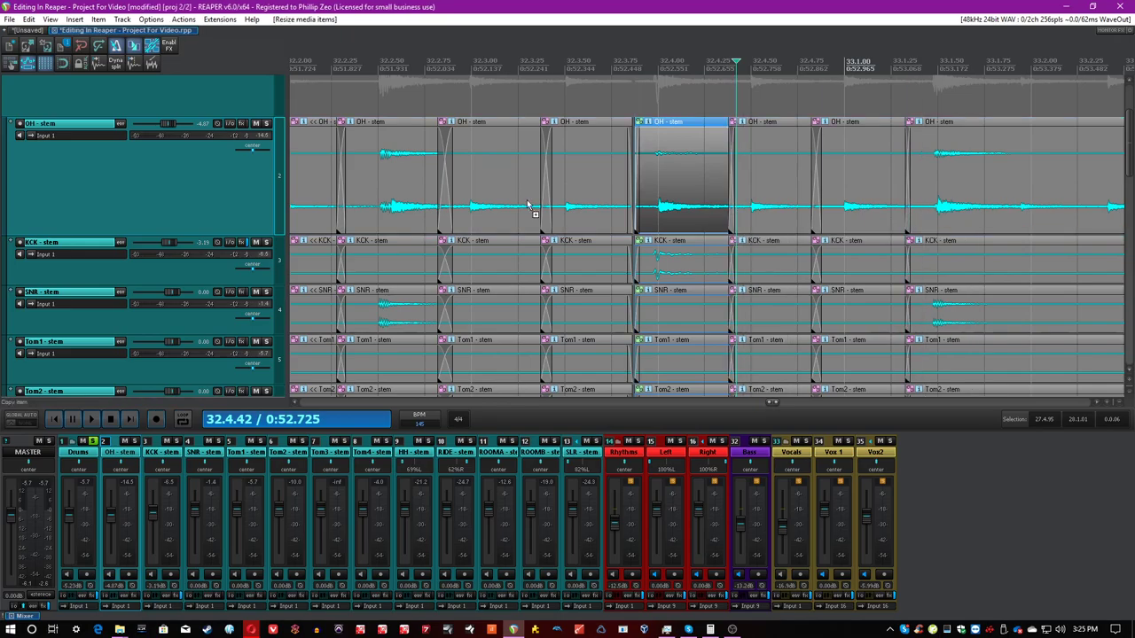
key(s)
key(s)
click(686, 209)
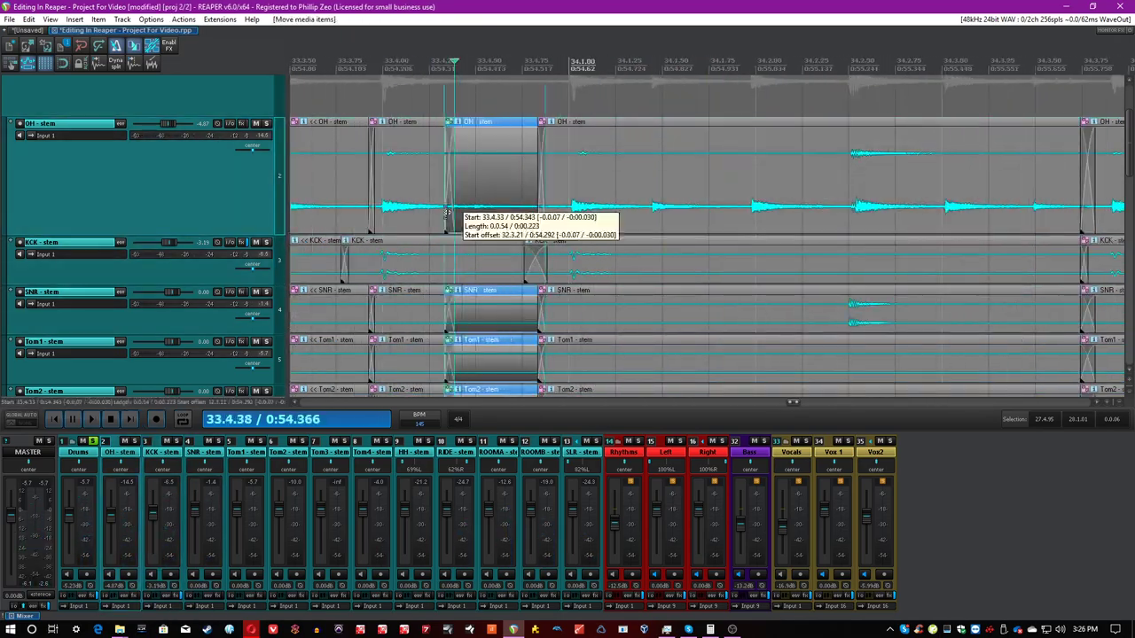
Extend the kick section's start to 34.3.76 and split the grouped drums at 34.4.77 and 35.4.73, overlapping the item edge at 34.4.77
key(s)
drag(572, 274, 562, 274)
key(s)
drag(545, 205, 537, 205)
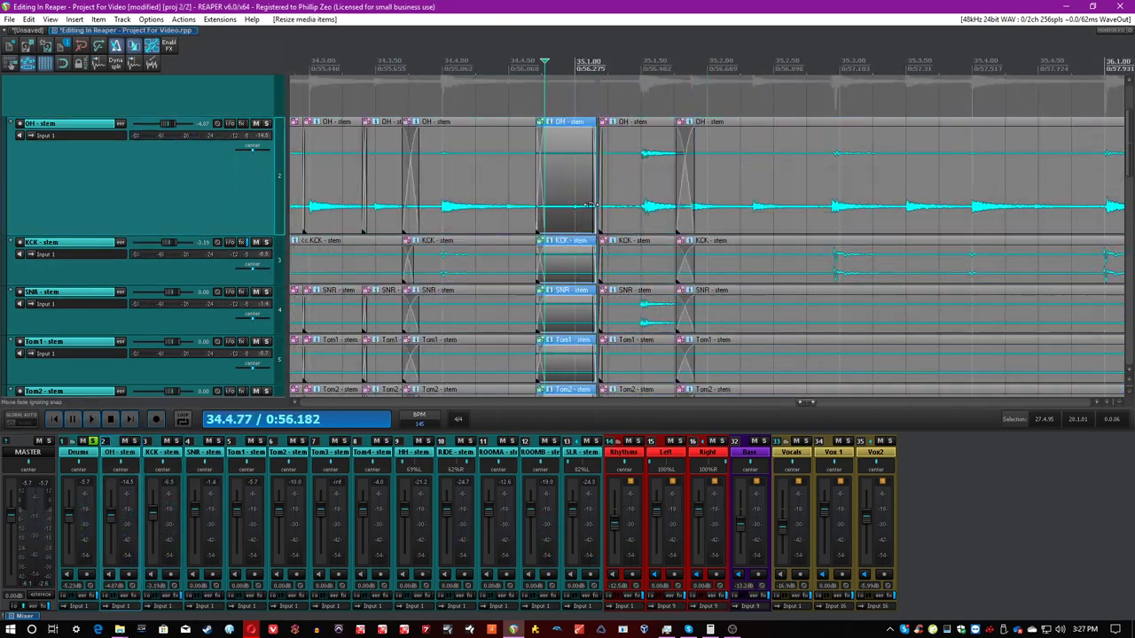
click(716, 227)
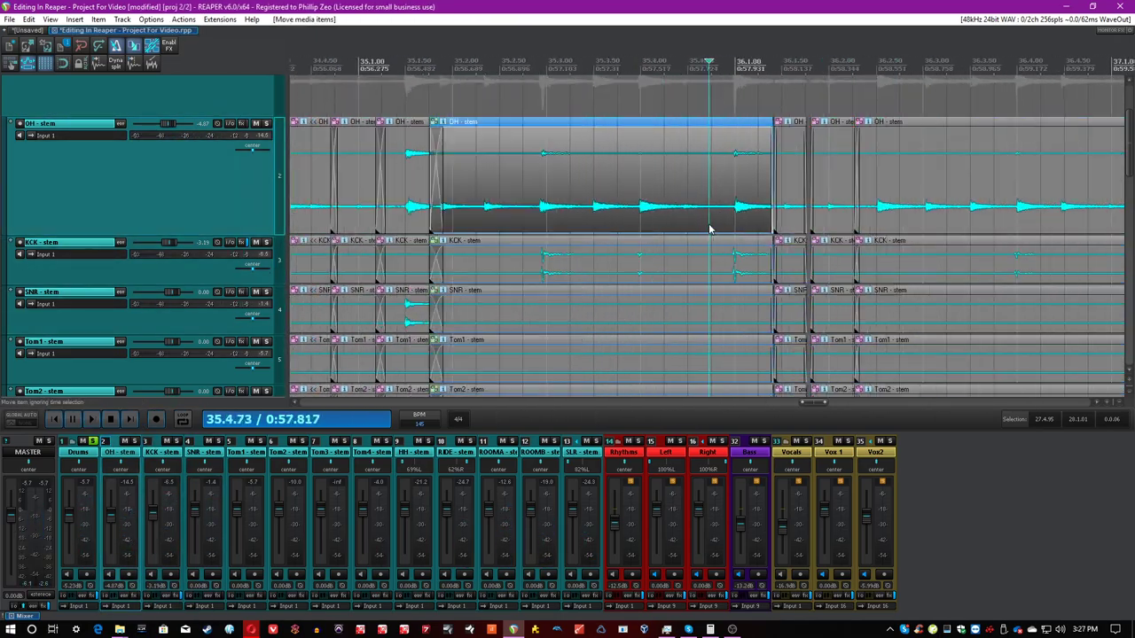
key(s)
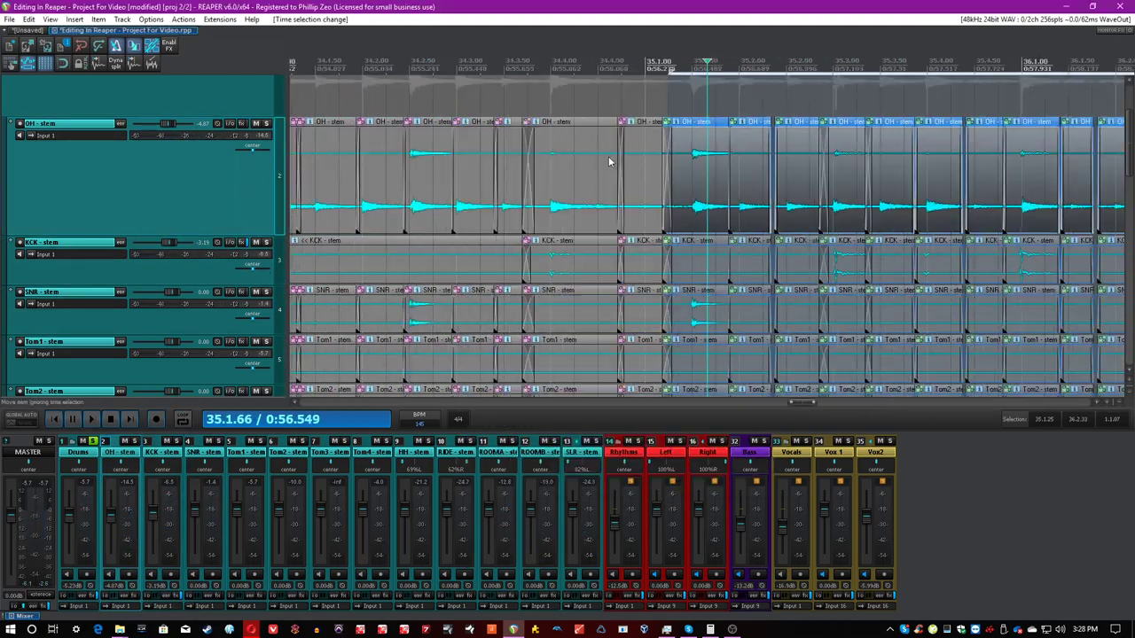
Adjust the item-processing settings and apply them to the selected drum items from 35.1.25 to 36.2.33
key(shift+slash)
key(Escape)
click(152, 66)
drag(568, 264, 608, 262)
click(493, 371)
scroll(975, 263, up, 4)
click(975, 263)
scroll(710, 222, down, 4)
click(562, 370)
Split the grouped drums at 38.4.86, move the following section to 38.4.88, and split before another hit
click(706, 168)
drag(582, 162, 992, 218)
click(872, 210)
key(s)
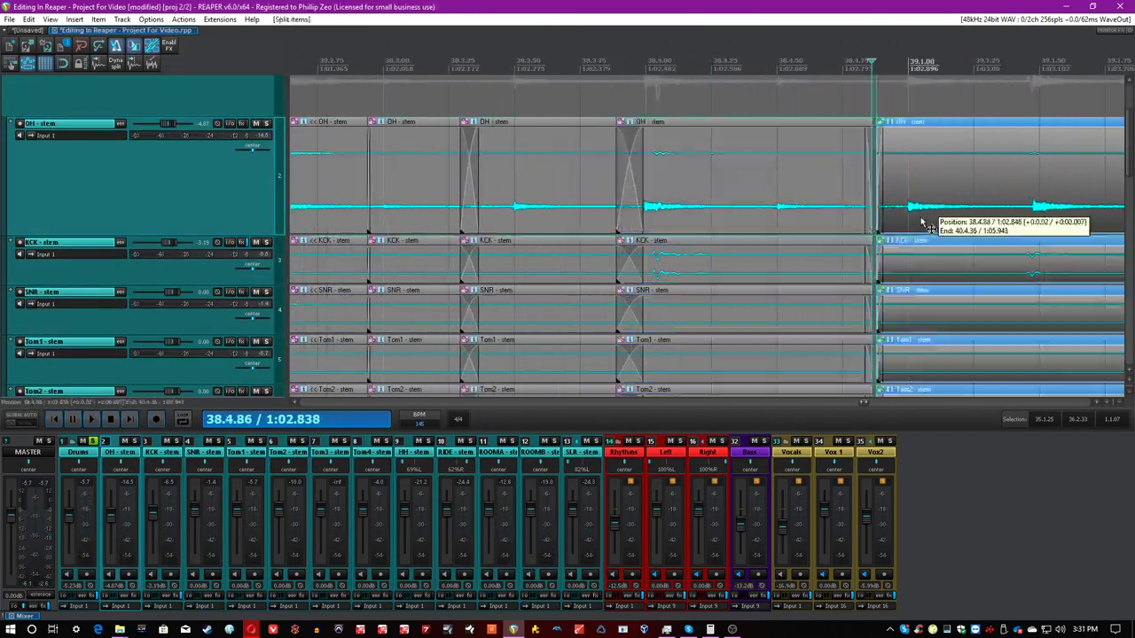
click(703, 210)
key(s)
Play back the end of the drum performance through measure 41 and save the project
scroll(706, 195, down, 4)
click(707, 168)
click(551, 168)
key(space)
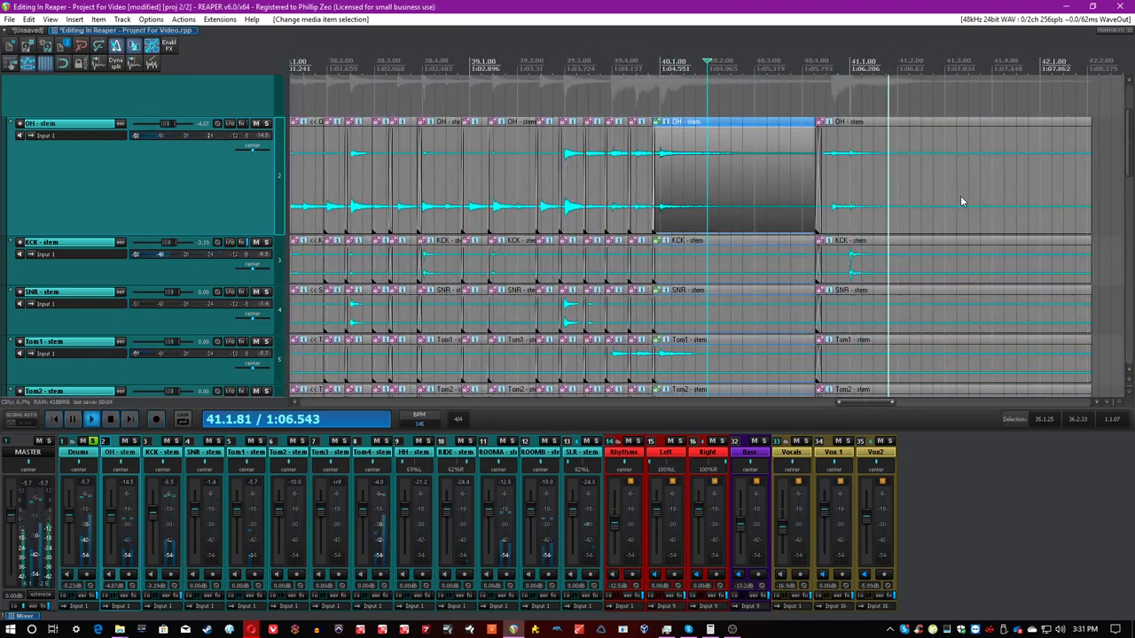
scroll(960, 196, down, 5)
key(space)
key(ctrl+s)
Examine the full arrangement of edited drum stems across the timeline and all drum tracks
scroll(500, 33, down, 2)
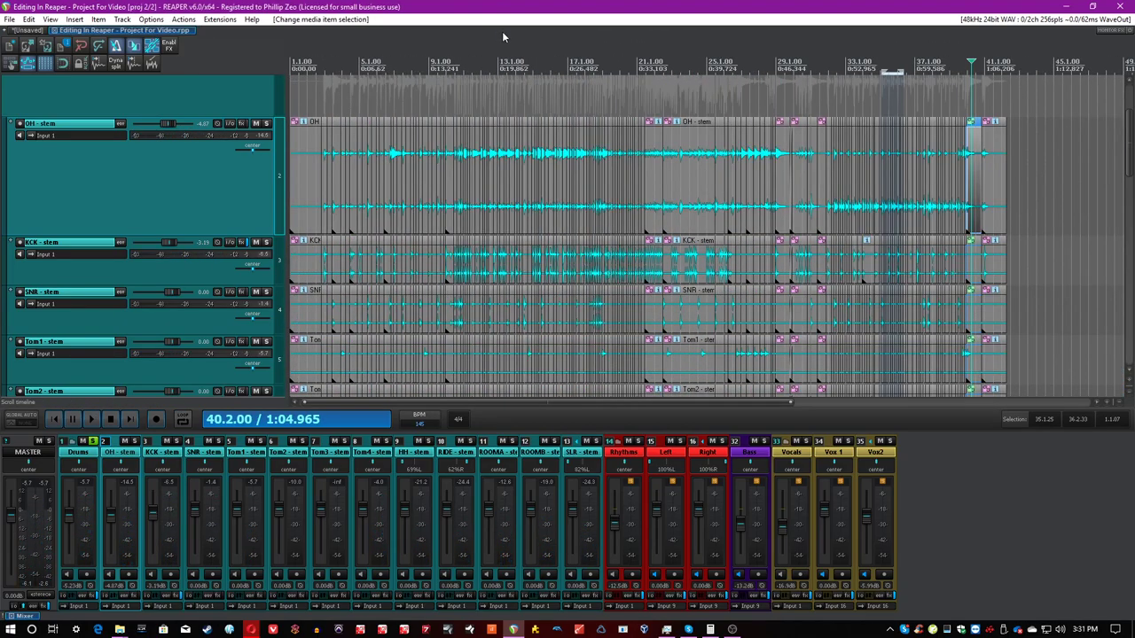
scroll(503, 36, down, 2)
scroll(462, 78, up, 2)
scroll(638, 196, down, 2)
scroll(638, 196, up, 3)
scroll(487, 197, down, 5)
scroll(456, 188, up, 3)
scroll(279, 235, up, 5)
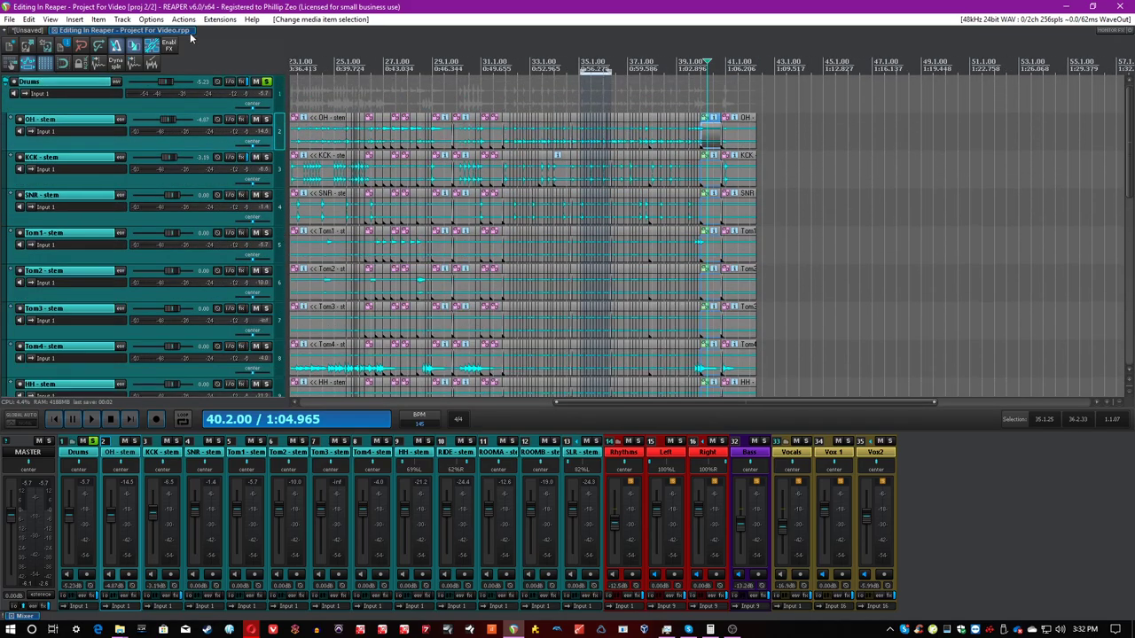
Save the edited session as a new version of the project
click(10, 19)
click(11, 19)
click(11, 19)
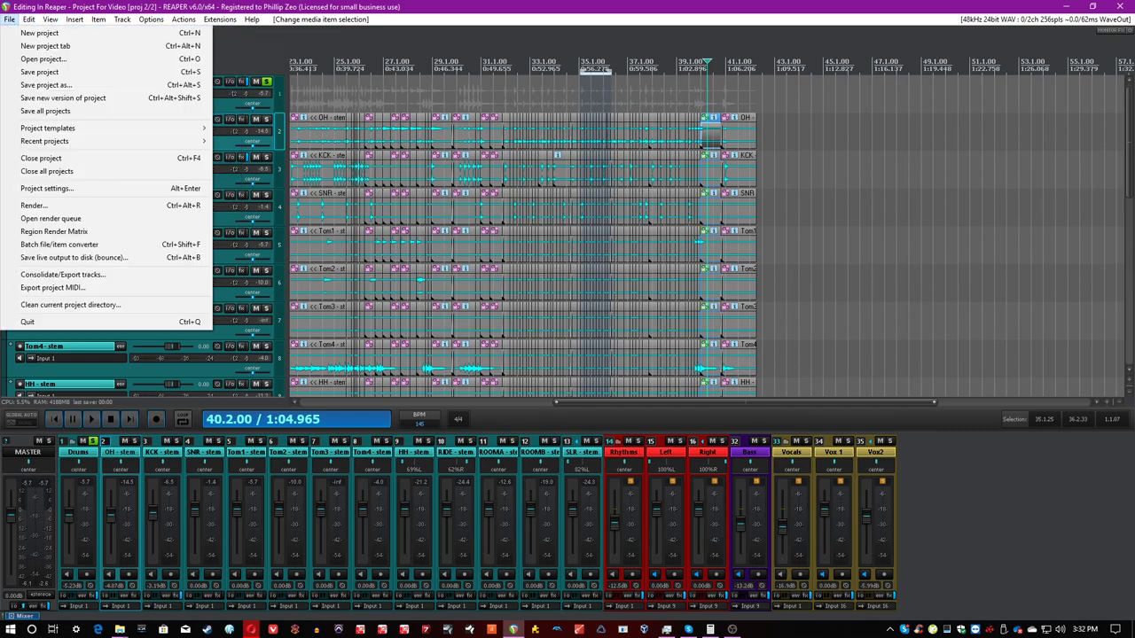
click(102, 99)
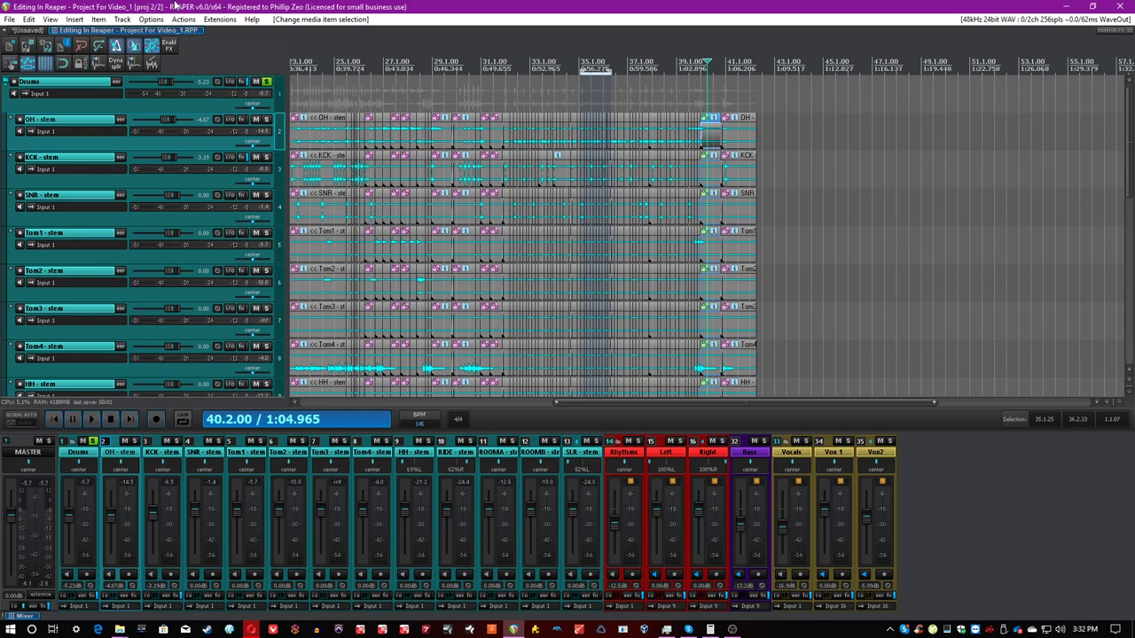
Select all edited items across the drum stem tracks, glue them into one continuous item per track, and save the project
scroll(498, 93, up, 2)
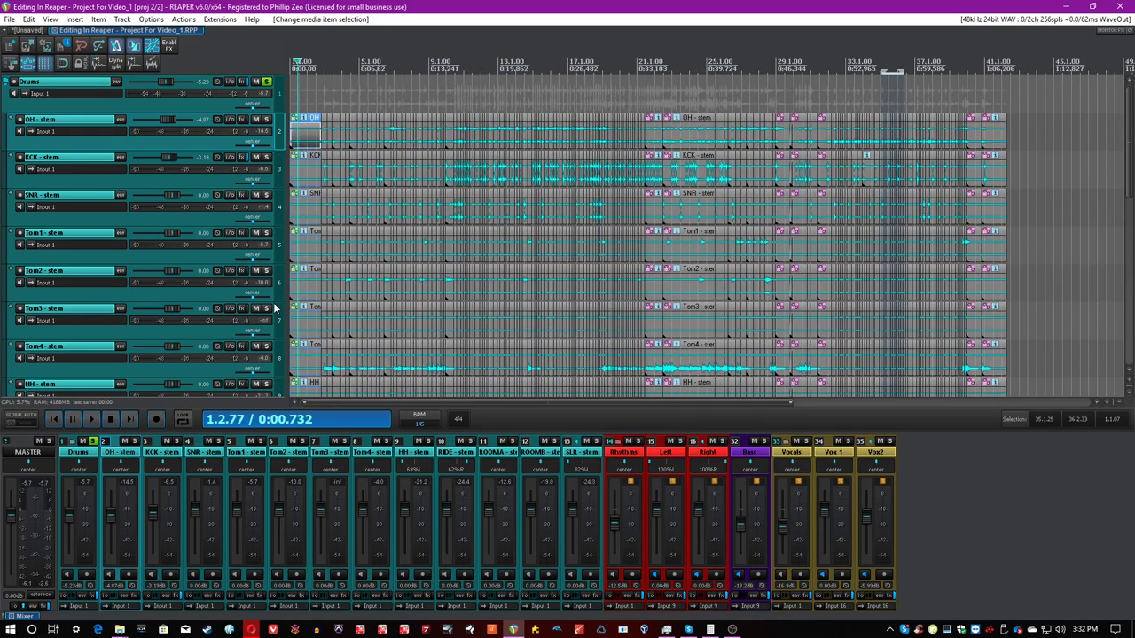
scroll(275, 308, down, 5)
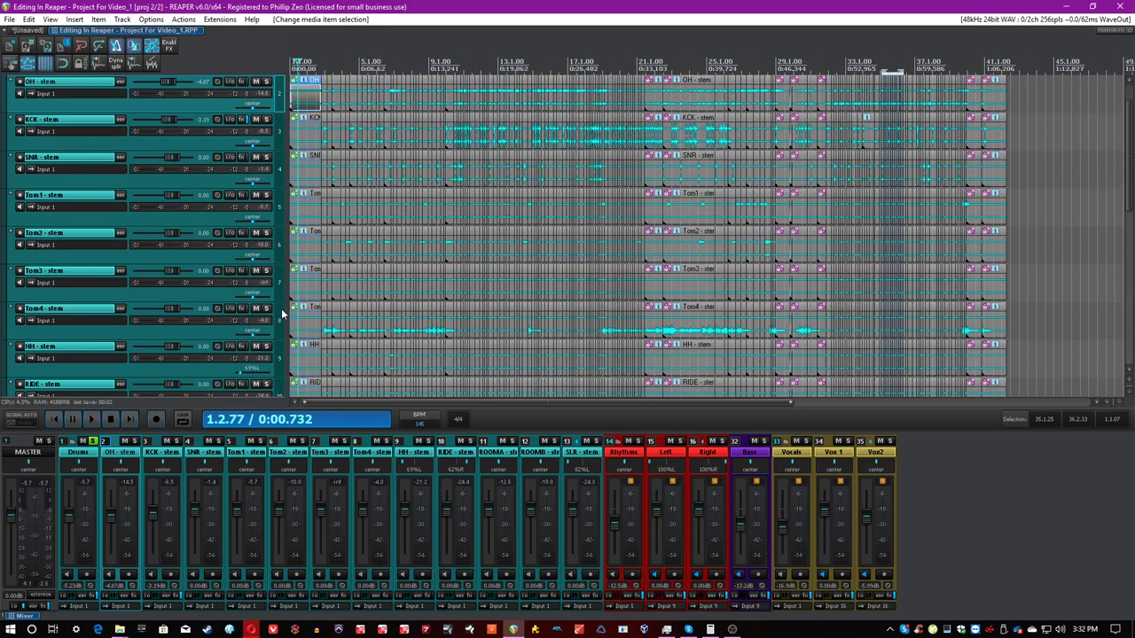
shift+click(992, 321)
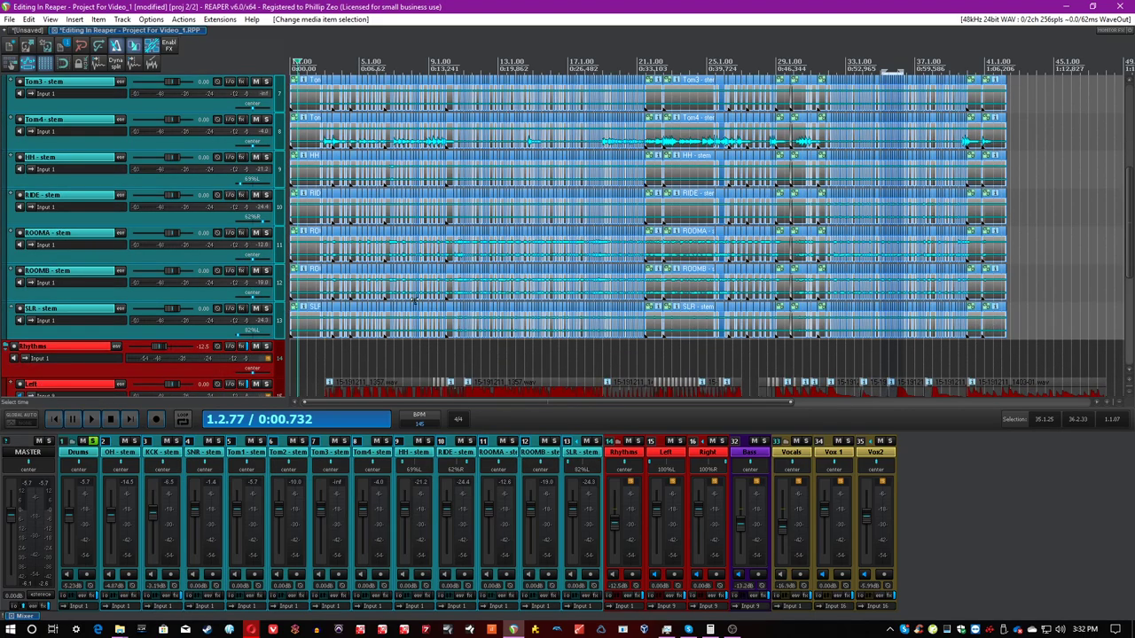
scroll(330, 240, up, 5)
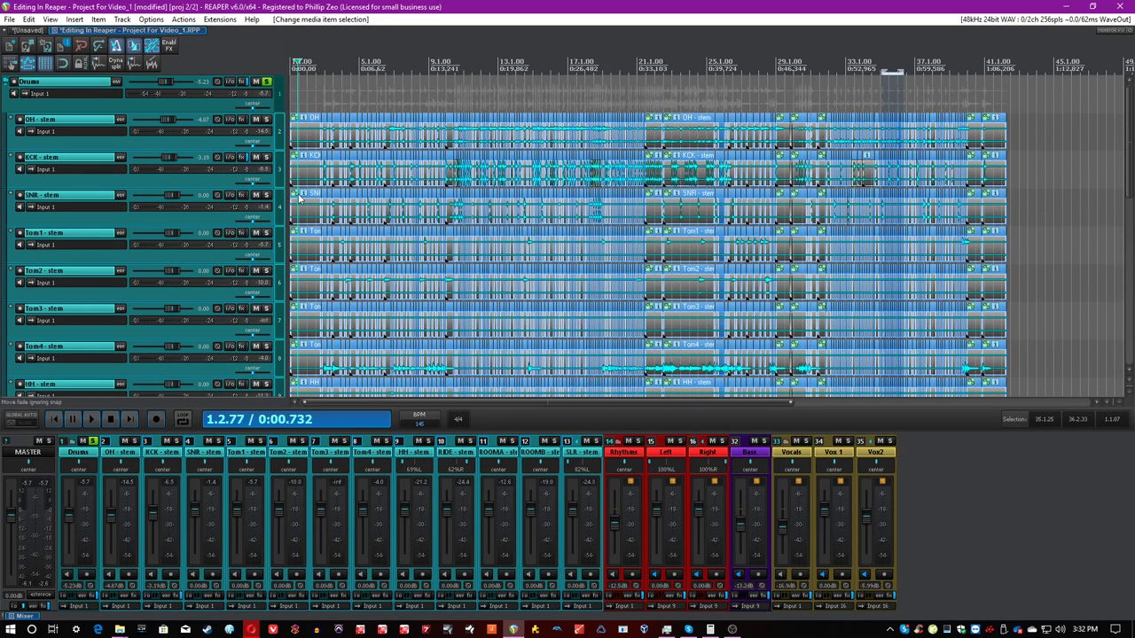
right_click(308, 177)
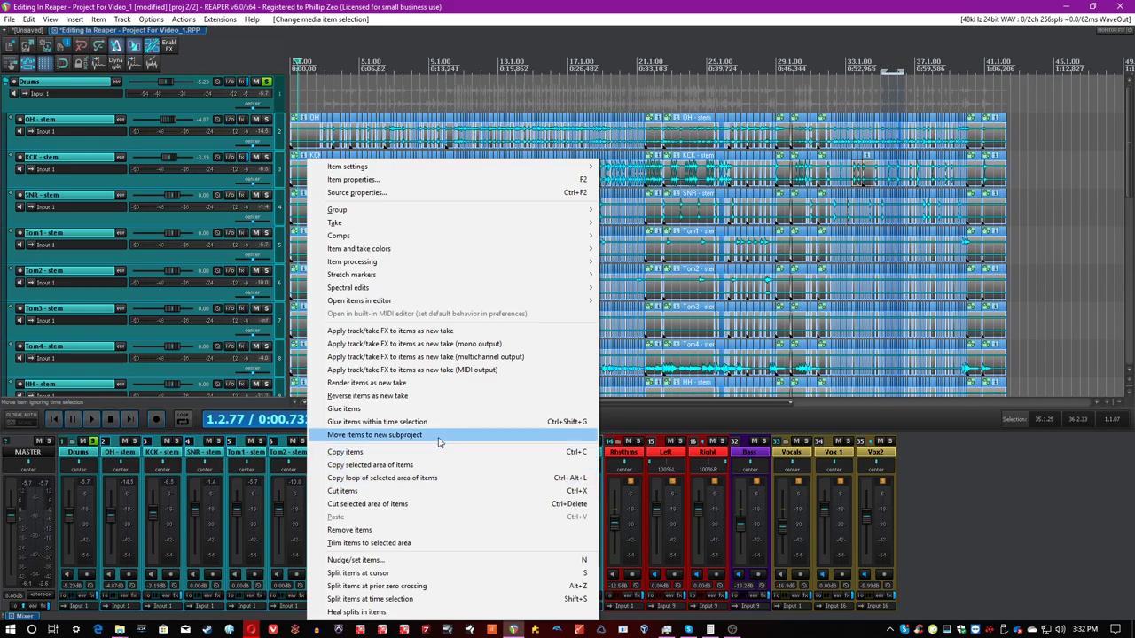
click(456, 409)
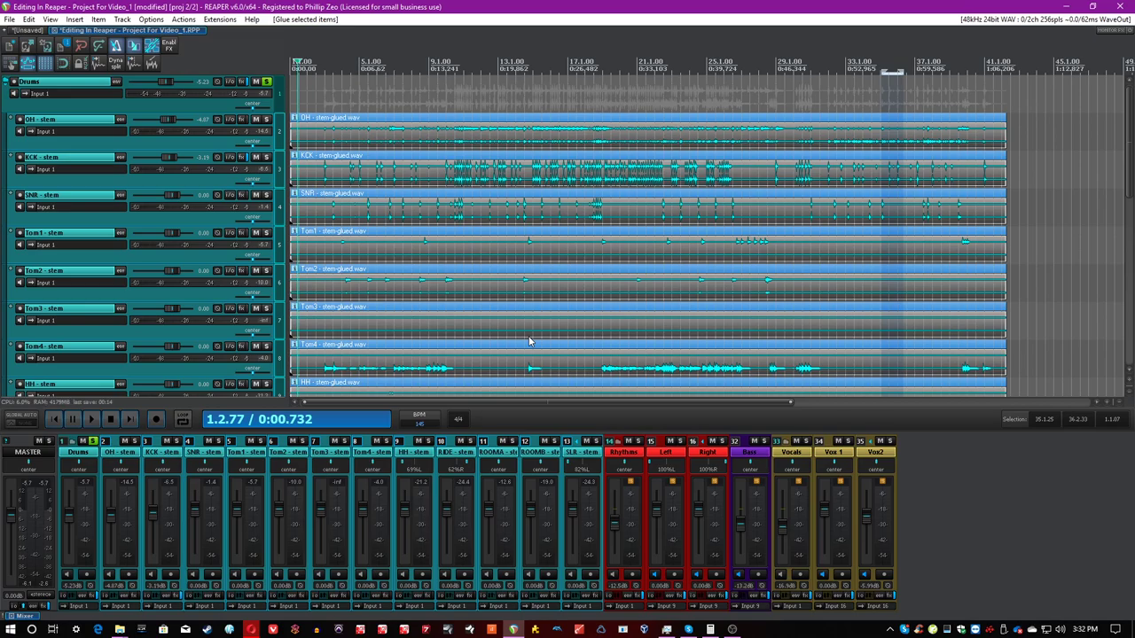
key(ctrl+s)
Inspect the glued drum stem waveforms around measure 32 and around measure 8
click(845, 133)
scroll(846, 133, up, 4)
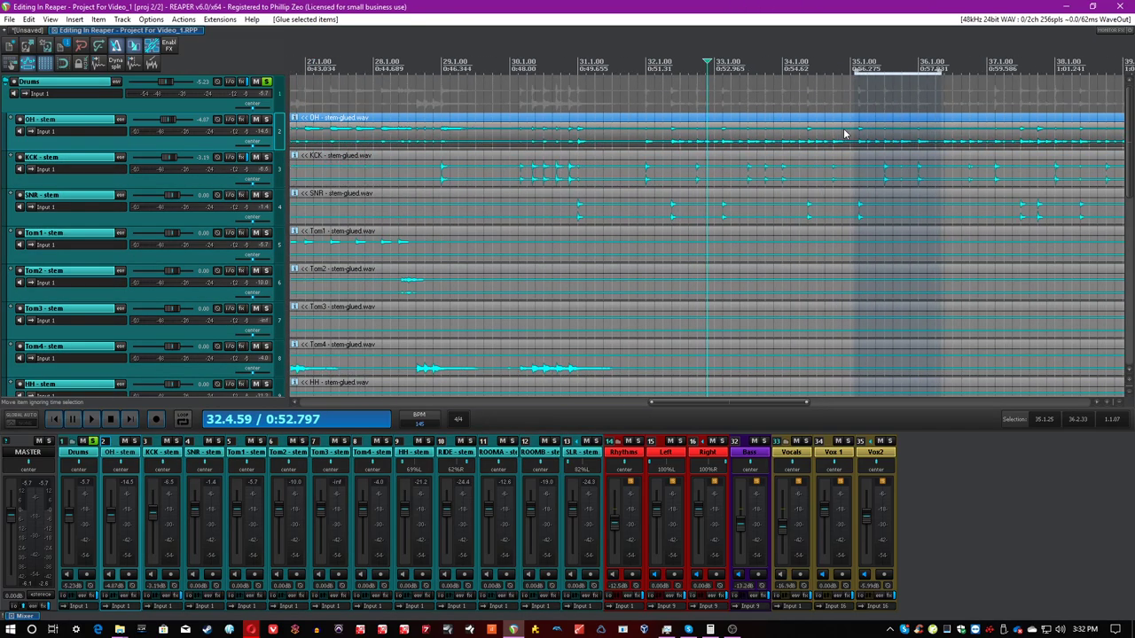
scroll(747, 6, up, 4)
key(ctrl+s)
scroll(747, 5, down, 7)
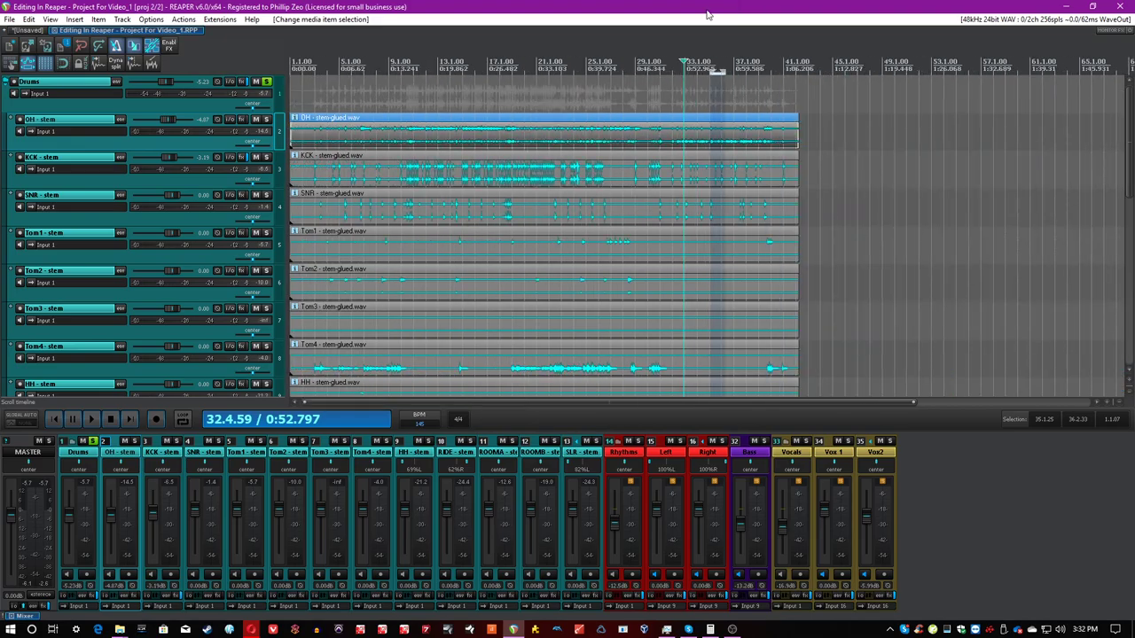
click(383, 134)
scroll(383, 134, up, 8)
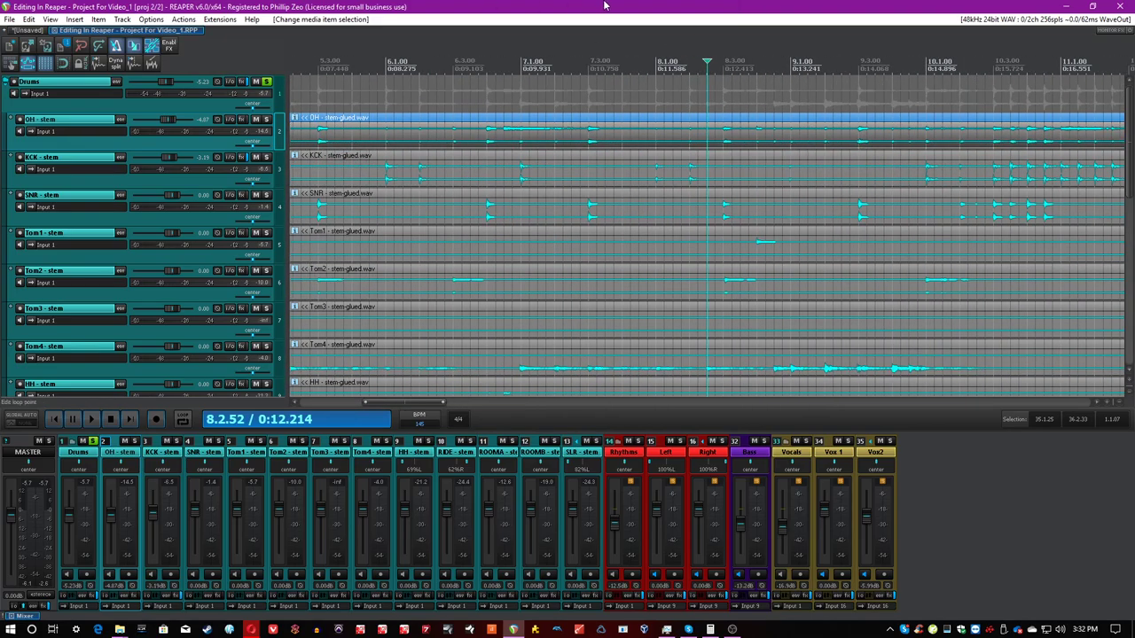
scroll(372, 248, down, 8)
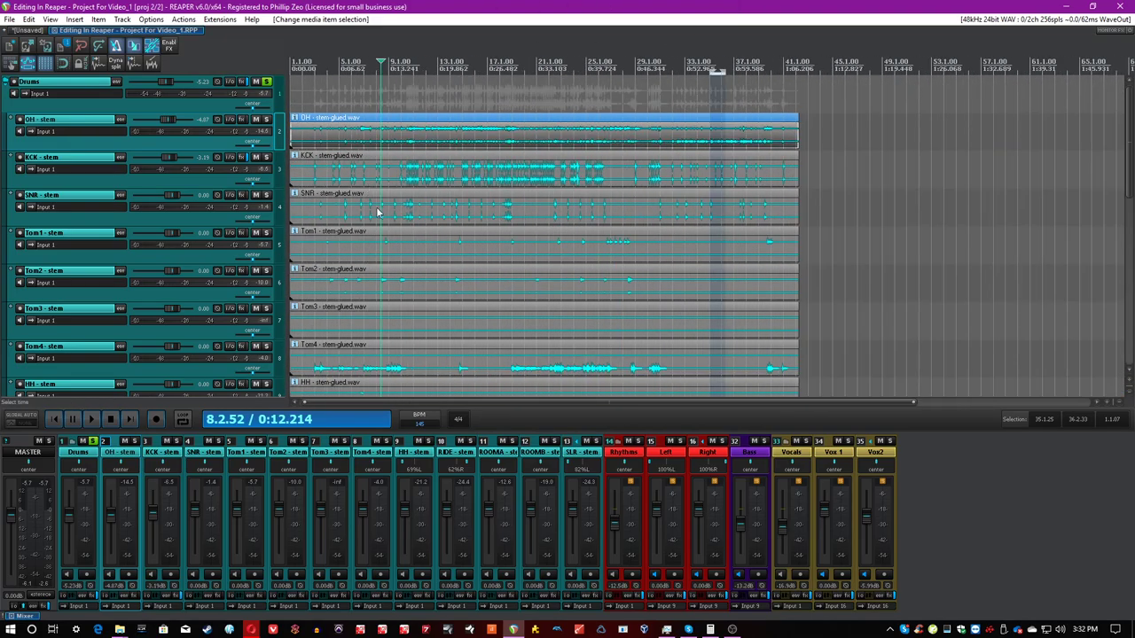
Select all the glued drum stems from OH to SLR, group them, and save the project
click(395, 197)
drag(1129, 176, 1128, 249)
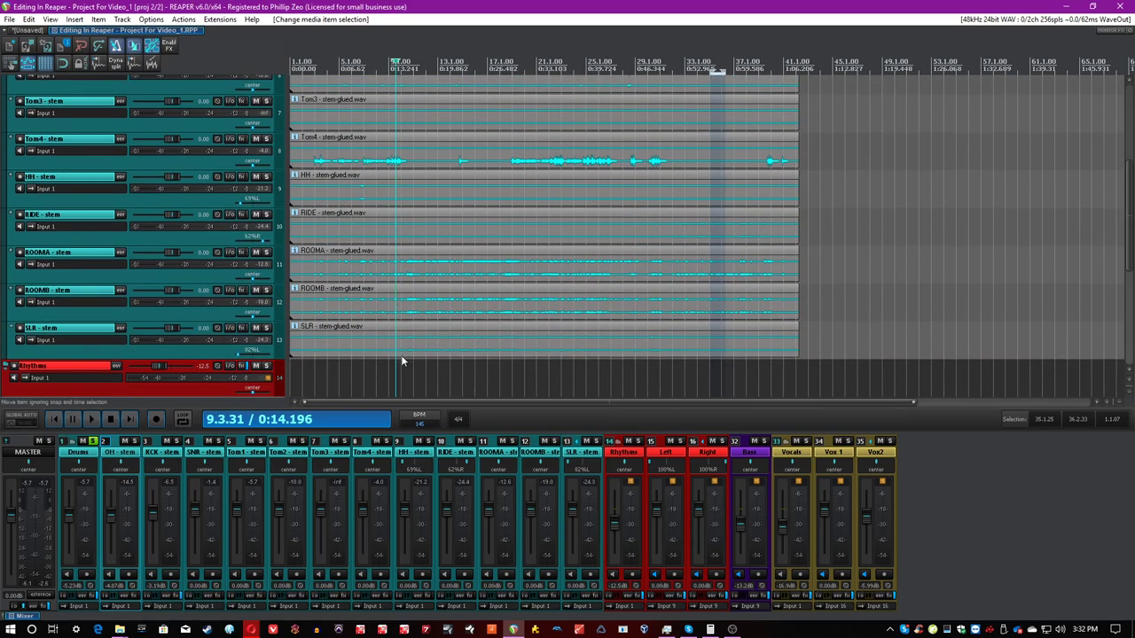
key(ctrl+a)
key(g)
scroll(535, 303, up, 4)
key(ctrl+s)
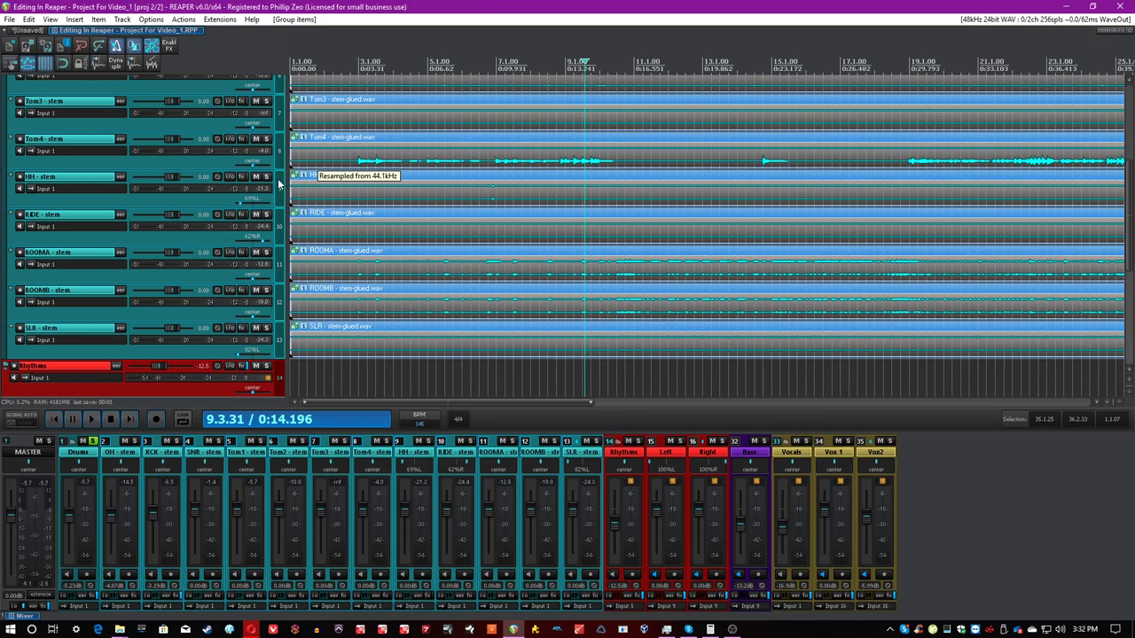
Check the glued drum hits against the grid from the opening measures through about measure 18
click(399, 377)
scroll(398, 265, up, 5)
click(397, 142)
scroll(397, 143, up, 5)
click(1053, 132)
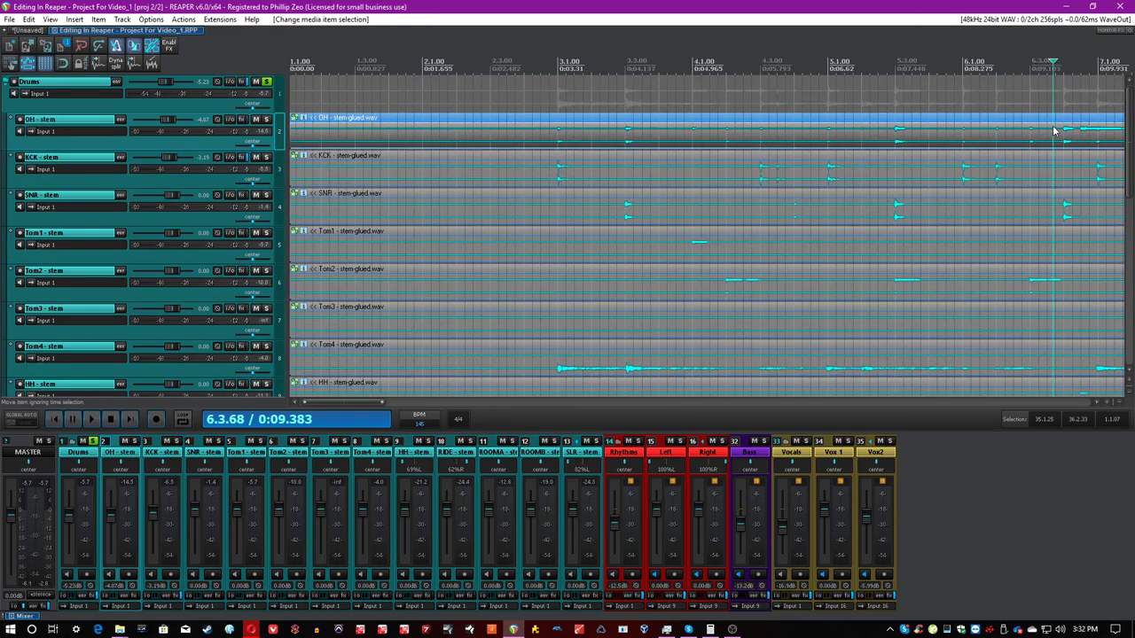
scroll(1037, 138, down, 5)
scroll(1031, 140, up, 5)
click(1030, 141)
scroll(1028, 141, up, 5)
key(Tab)
key(Tab)
key(Tab)
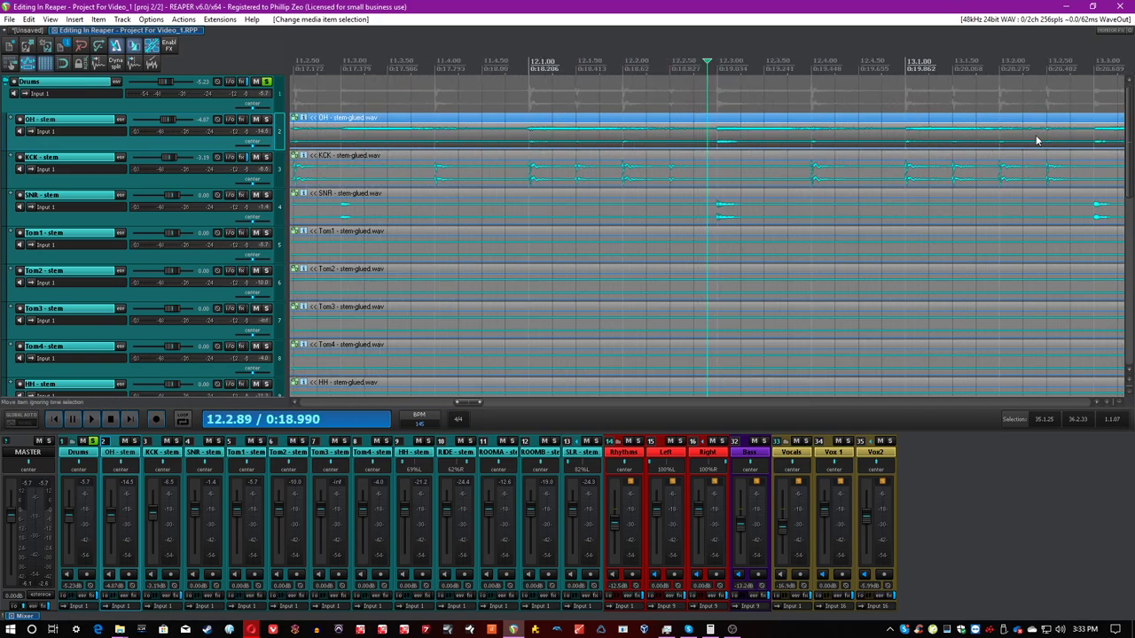
key(Tab)
key(Tab)
key(Tab)
key(Tab)
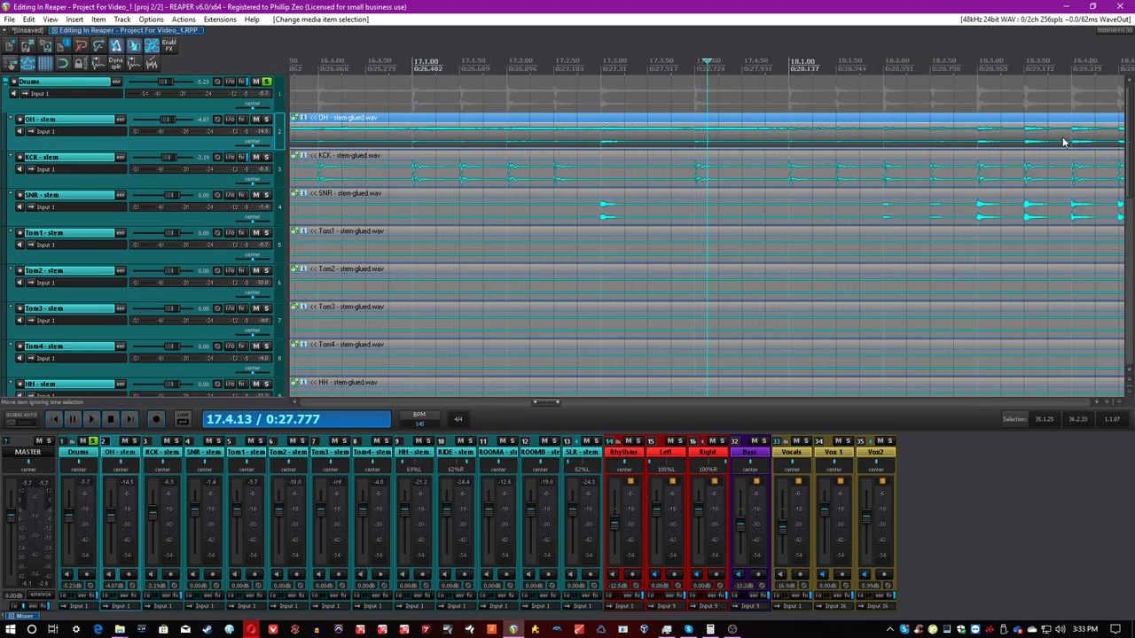
Check the glued drum hits against the grid in the second half, around measures 30 and 37
scroll(1059, 141, down, 8)
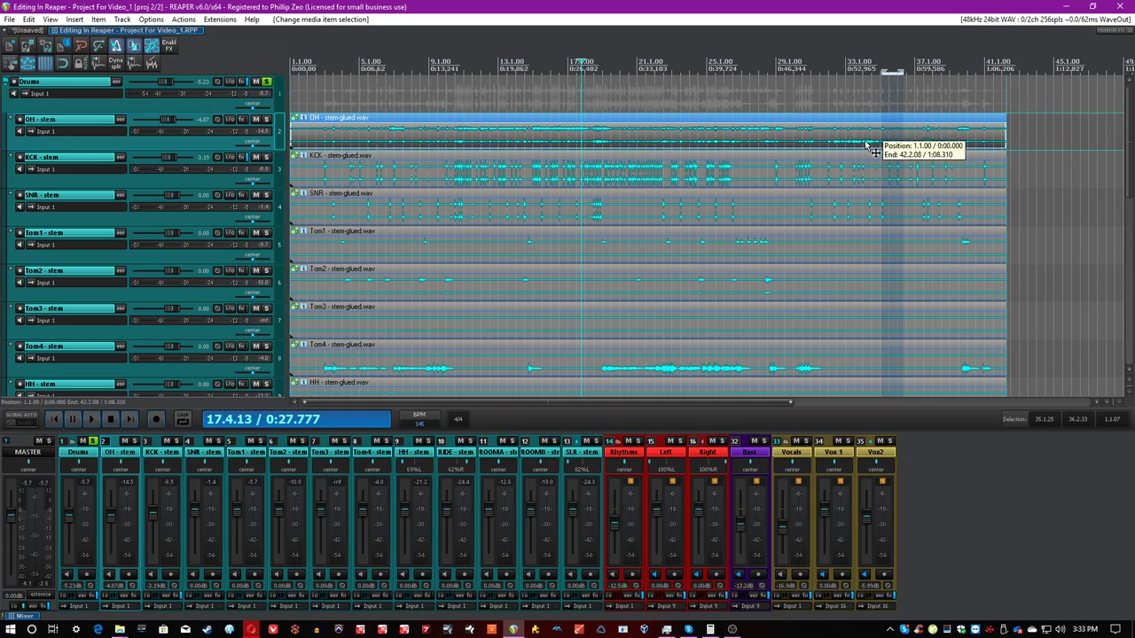
click(865, 145)
scroll(865, 144, up, 4)
click(456, 164)
scroll(532, 133, up, 2)
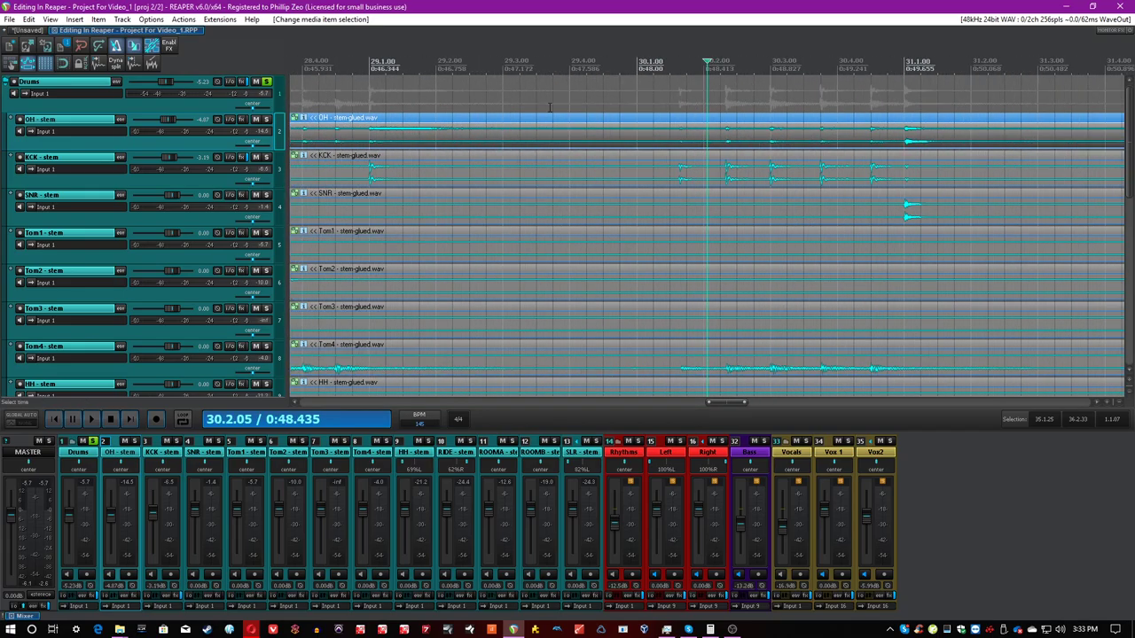
scroll(856, 153, down, 1)
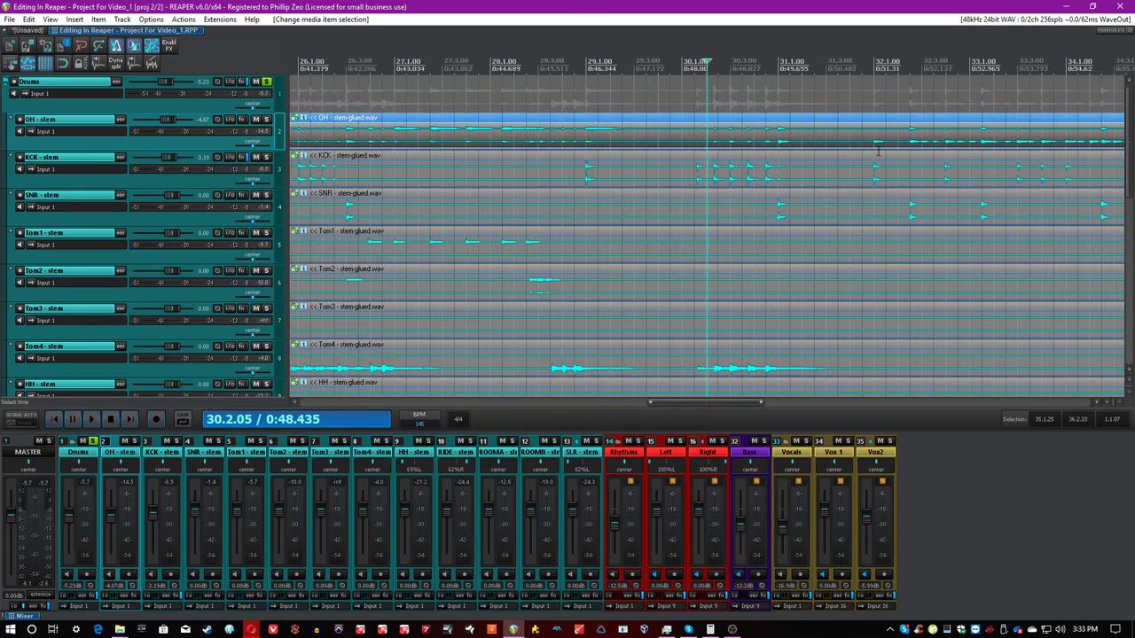
scroll(975, 139, down, 3)
click(930, 135)
scroll(930, 135, up, 6)
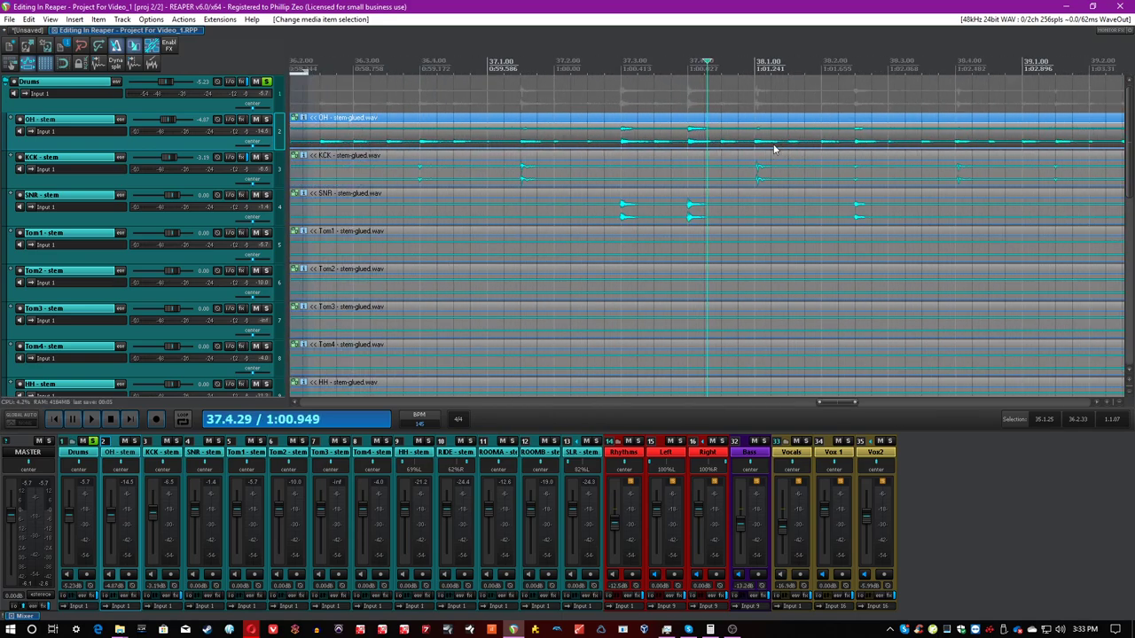
scroll(671, 257, down, 10)
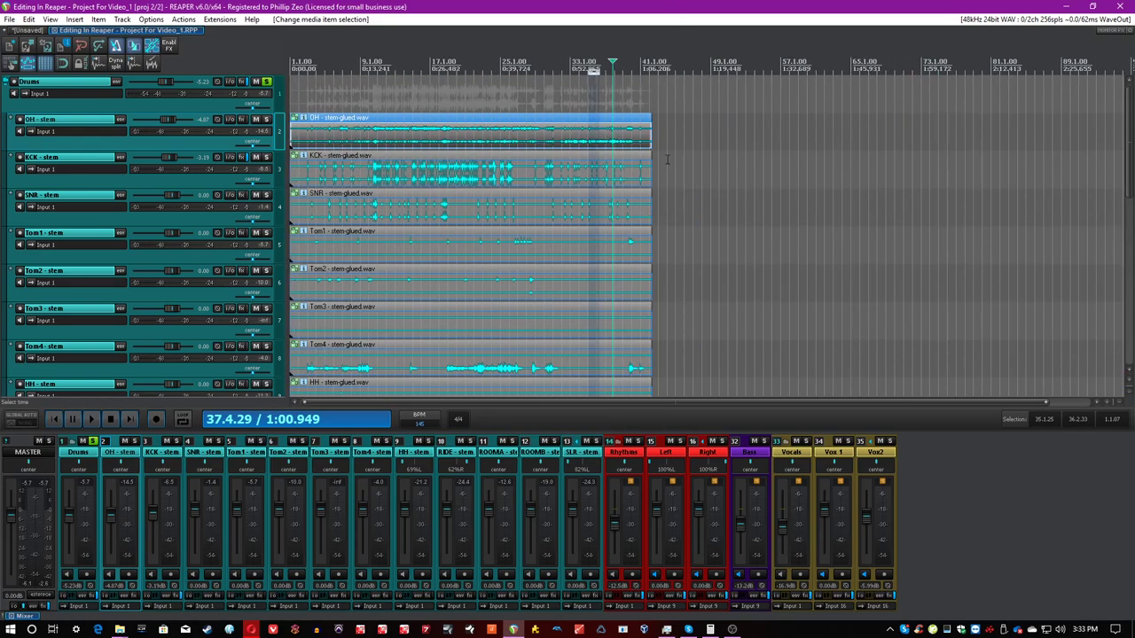
scroll(665, 178, up, 5)
scroll(610, 177, up, 3)
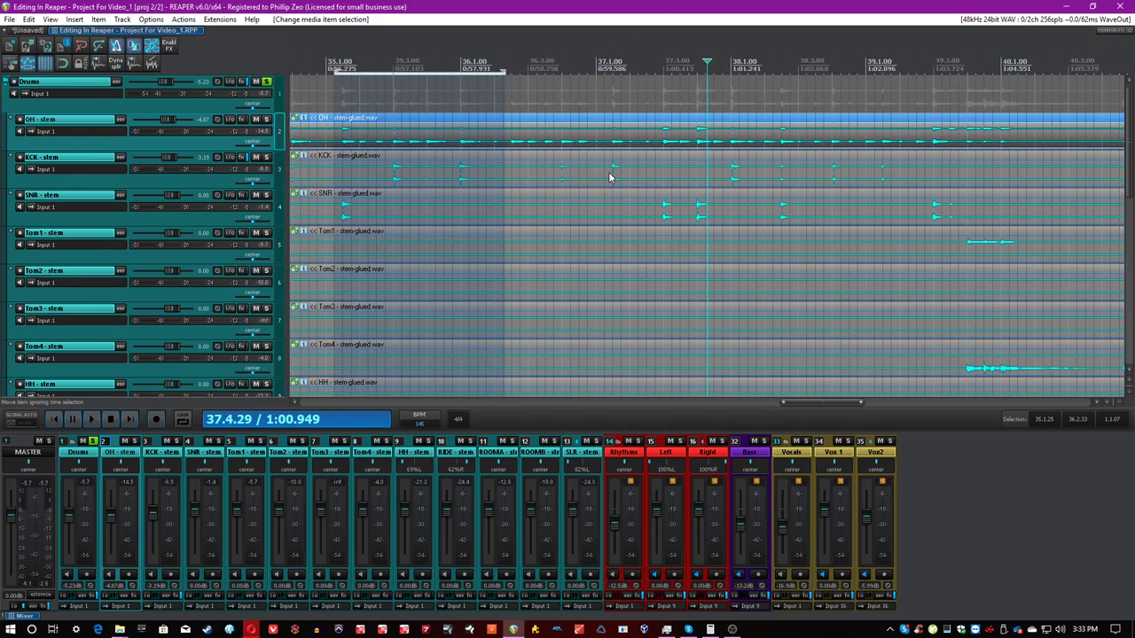
click(502, 144)
scroll(502, 144, down, 10)
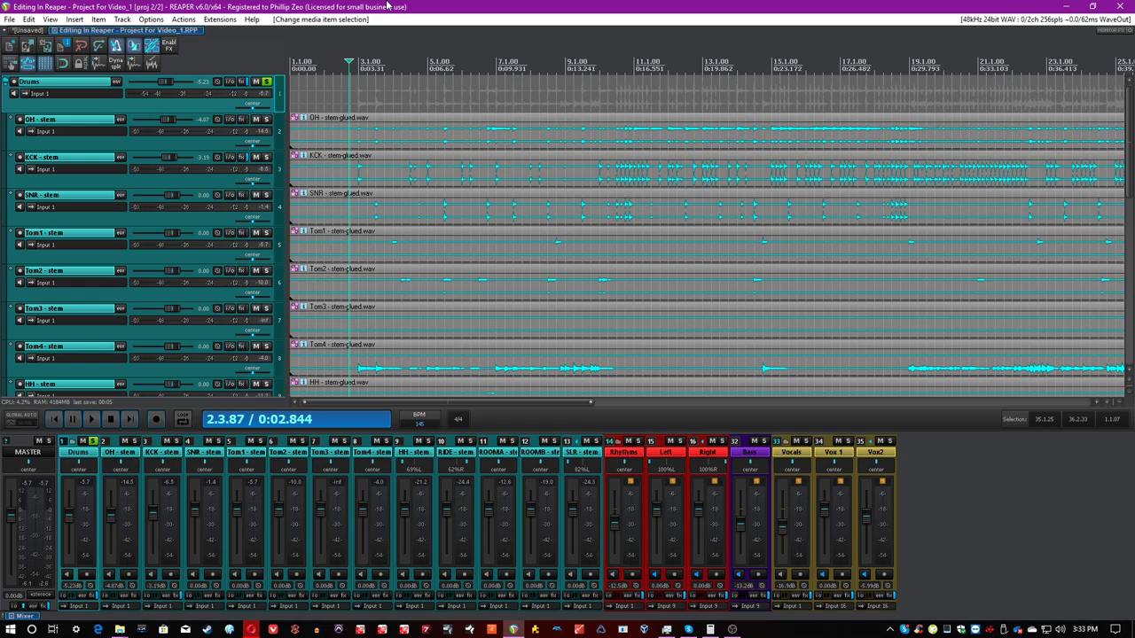
Play back the glued drum performance from shortly before measure 3 and from around measure 8
key(space)
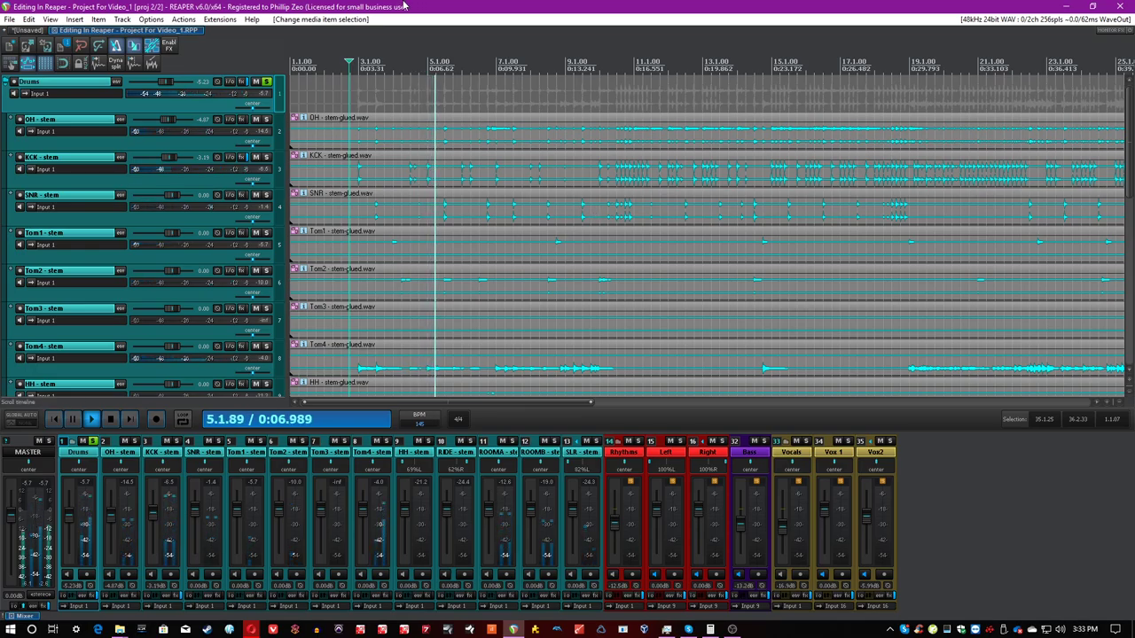
click(544, 136)
scroll(546, 136, up, 2)
key(space)
Turn off solo on the Drums track and save the project
click(265, 82)
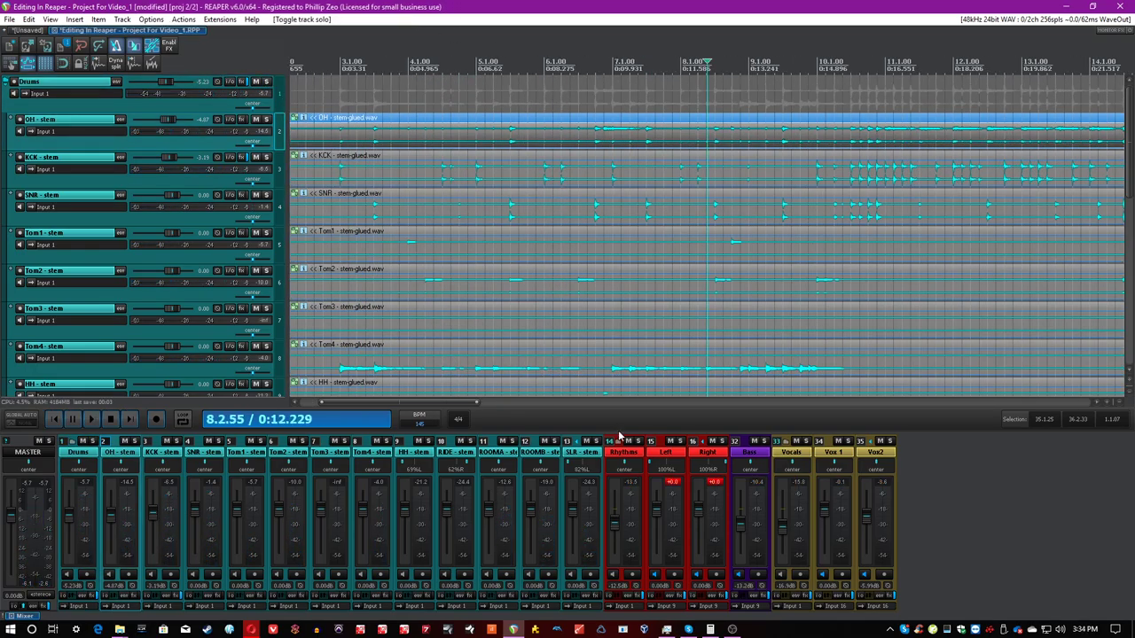
scroll(617, 424, down, 3)
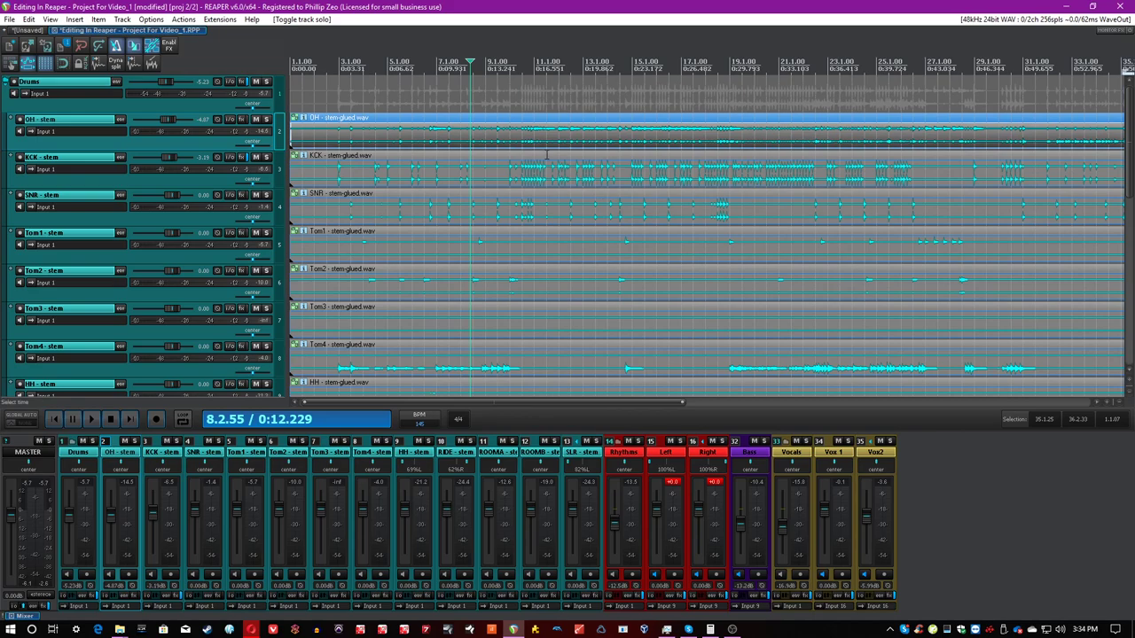
click(45, 45)
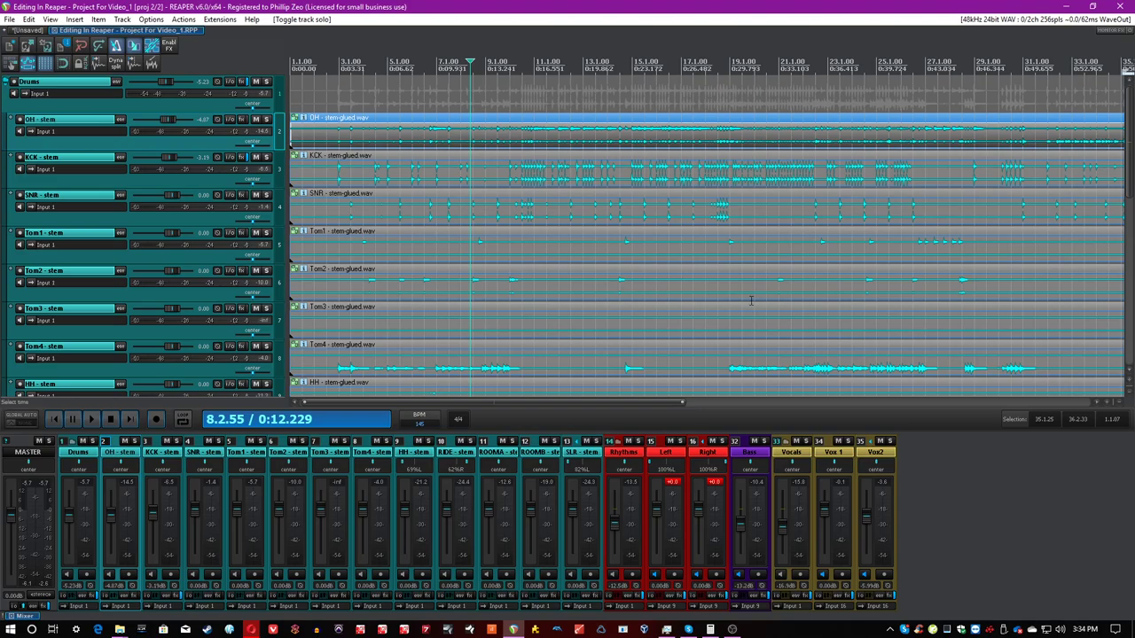
click(647, 321)
scroll(646, 321, up, 3)
click(705, 286)
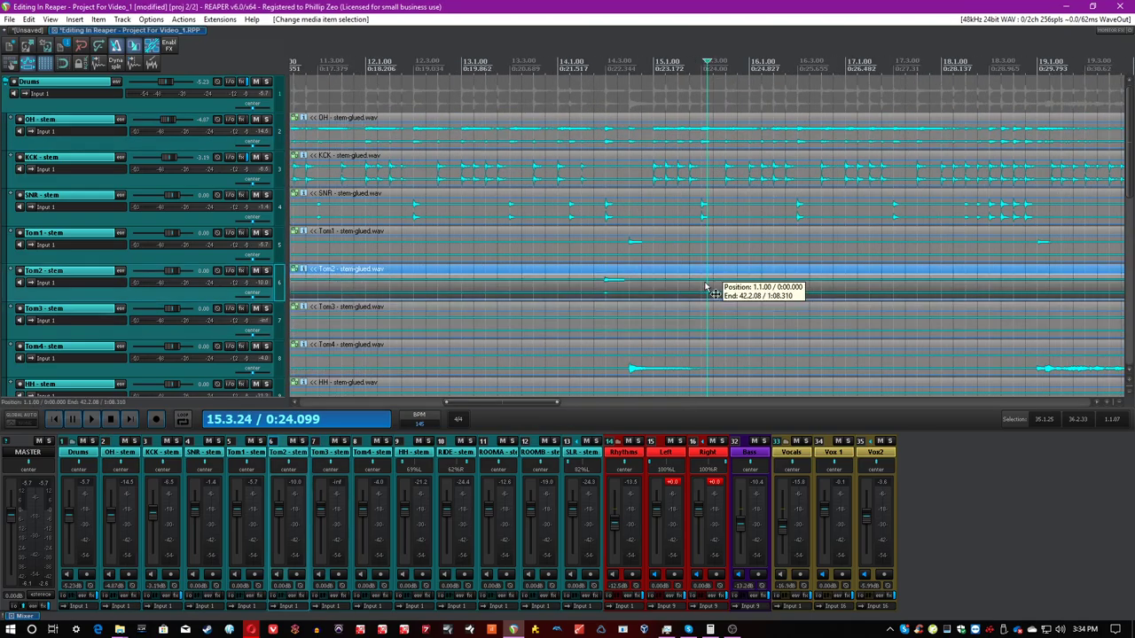
key(ctrl+s)
Examine the end of the drum stems and the unedited rhythm guitar, bass, and vocal tracks across the song
scroll(991, 262, down, 6)
click(919, 140)
scroll(767, 144, up, 5)
scroll(766, 145, down, 4)
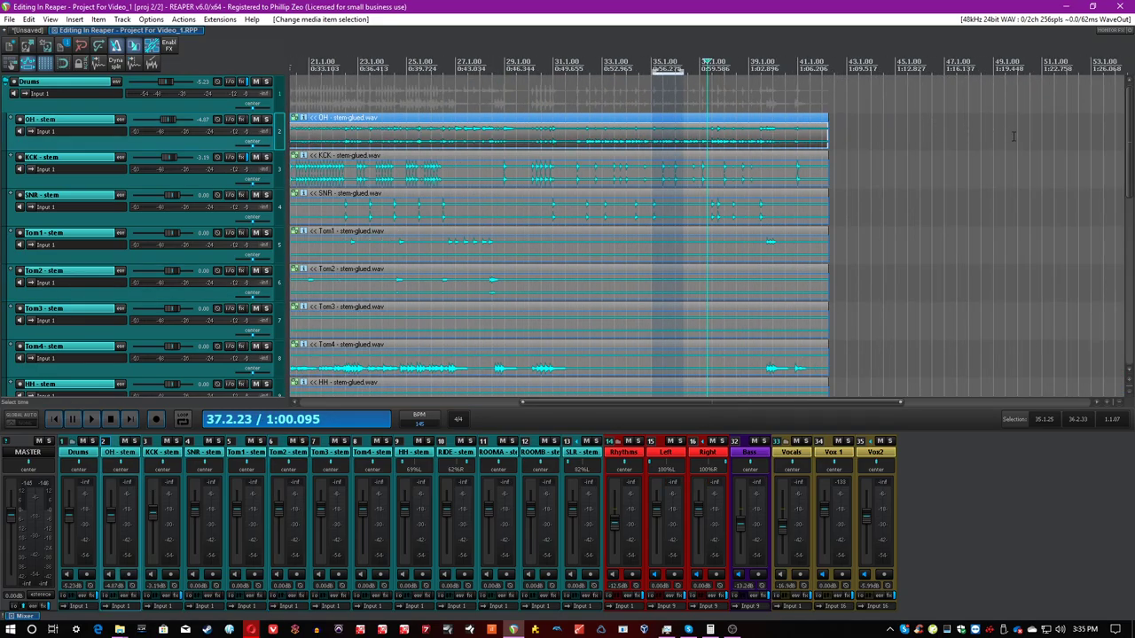
scroll(765, 142, down, 3)
scroll(776, 266, down, 8)
scroll(709, 266, up, 5)
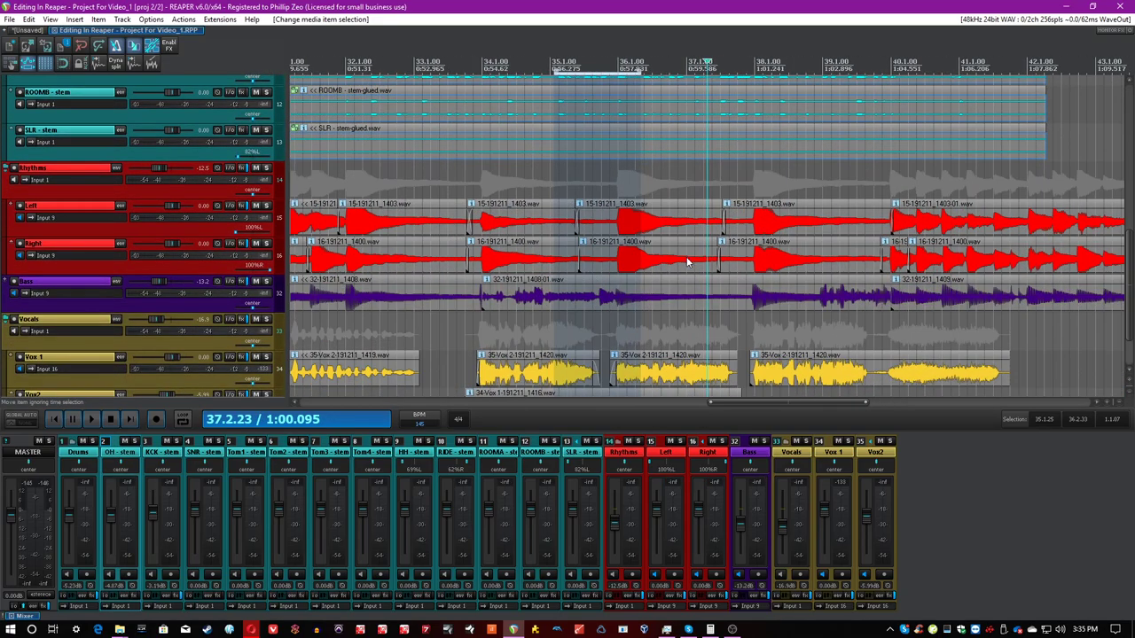
scroll(562, 221, up, 3)
scroll(562, 220, down, 8)
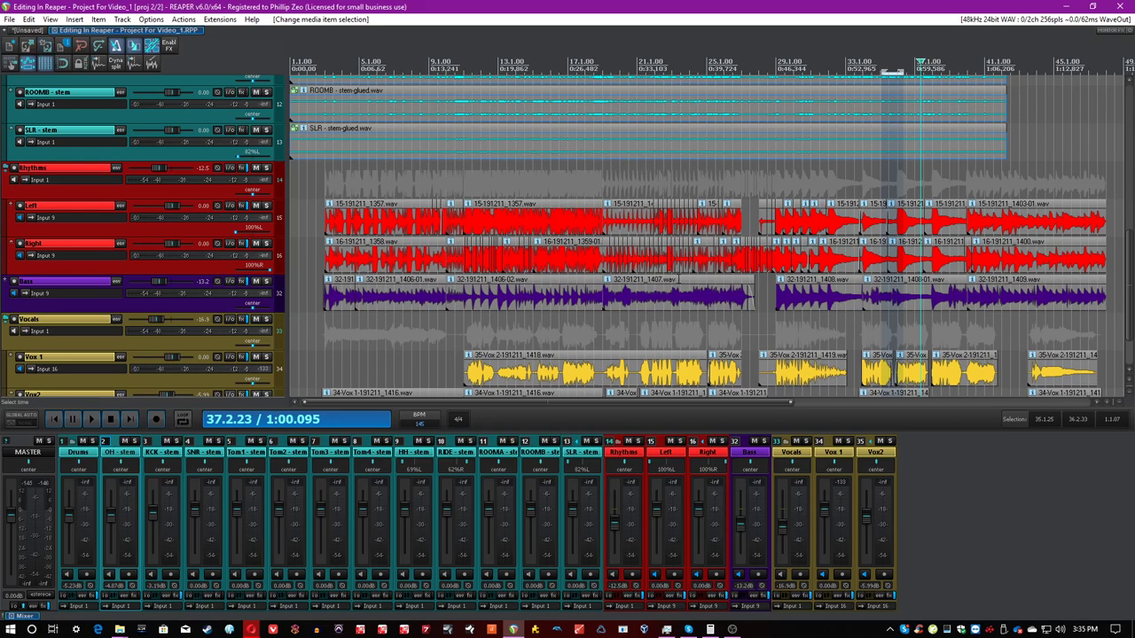
scroll(779, 339, down, 2)
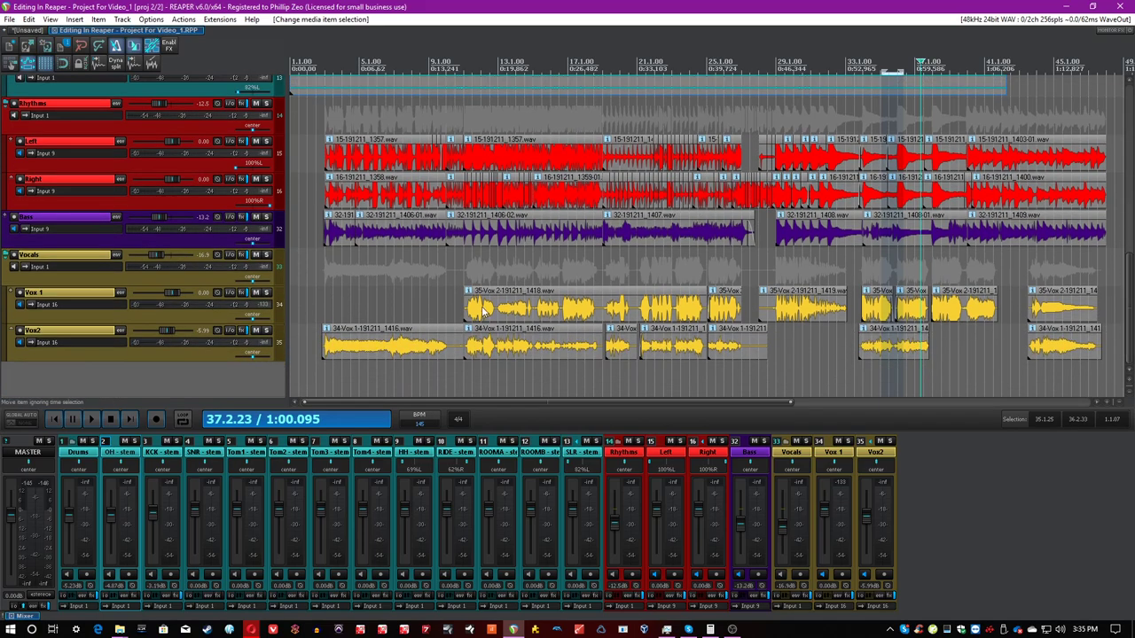
Dynamic split the soloed Vox 1 item starting at measure 11 at transients and gate openings, and quantize the slices' positions
click(483, 311)
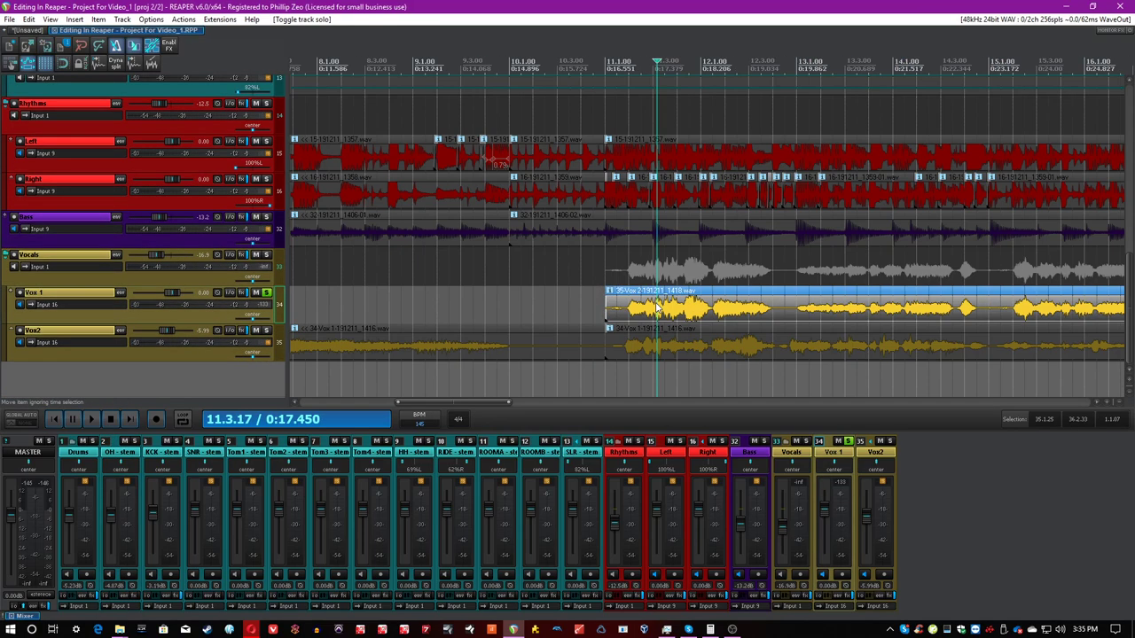
key(d)
drag(695, 306, 242, 161)
scroll(781, 316, left, 3)
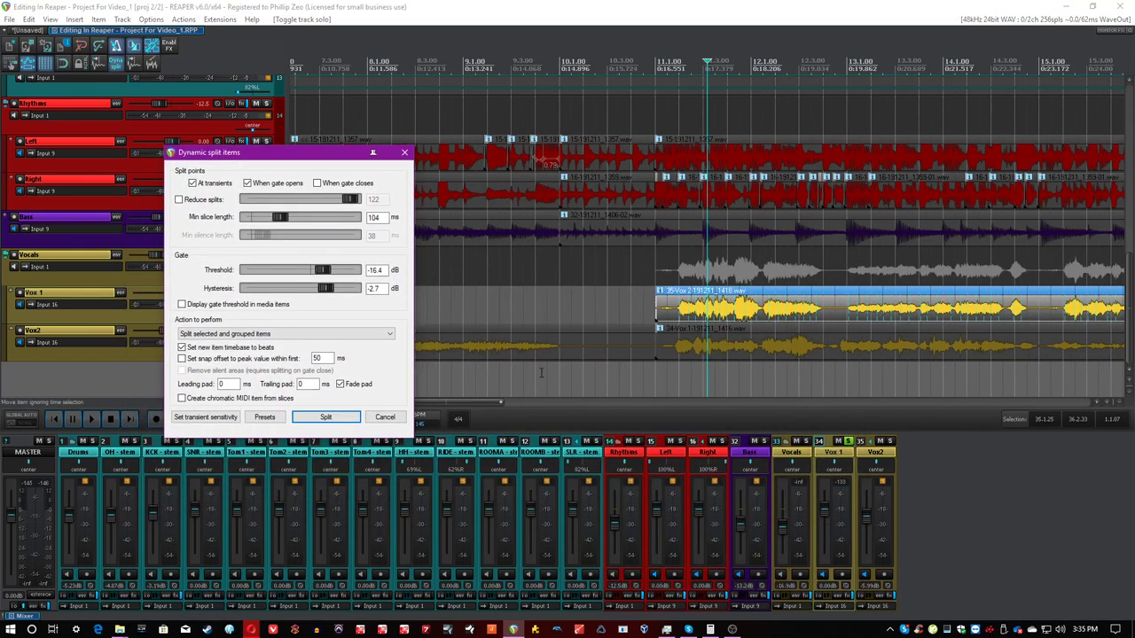
click(315, 421)
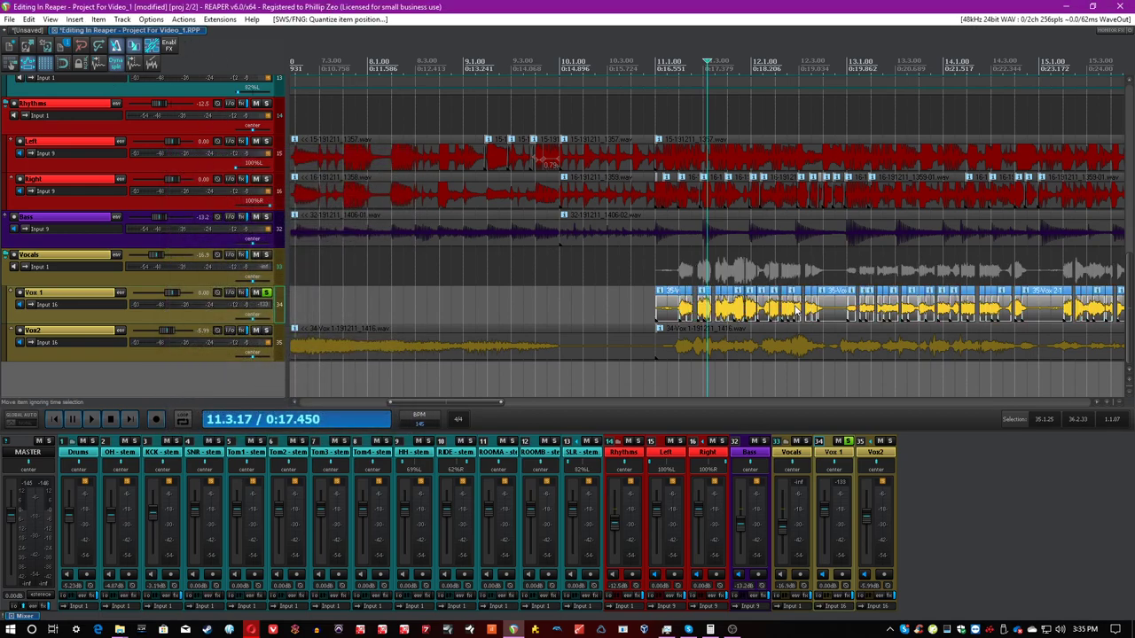
scroll(796, 312, up, 5)
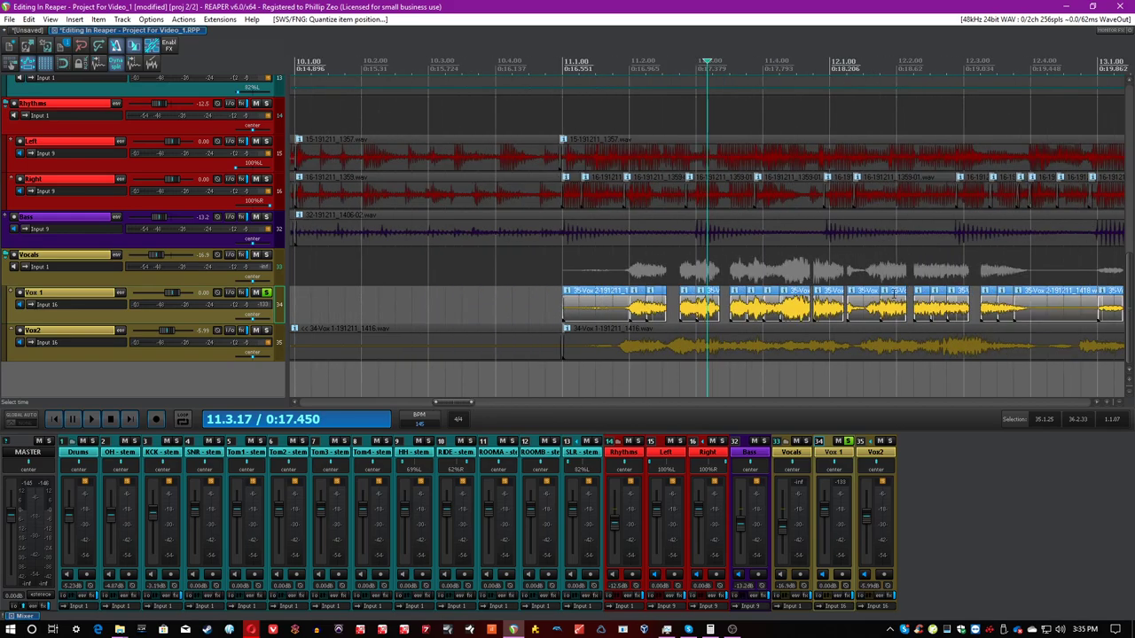
Play back the quantized Vox 1 slices from the start of measure 11 and stop the playback
click(564, 66)
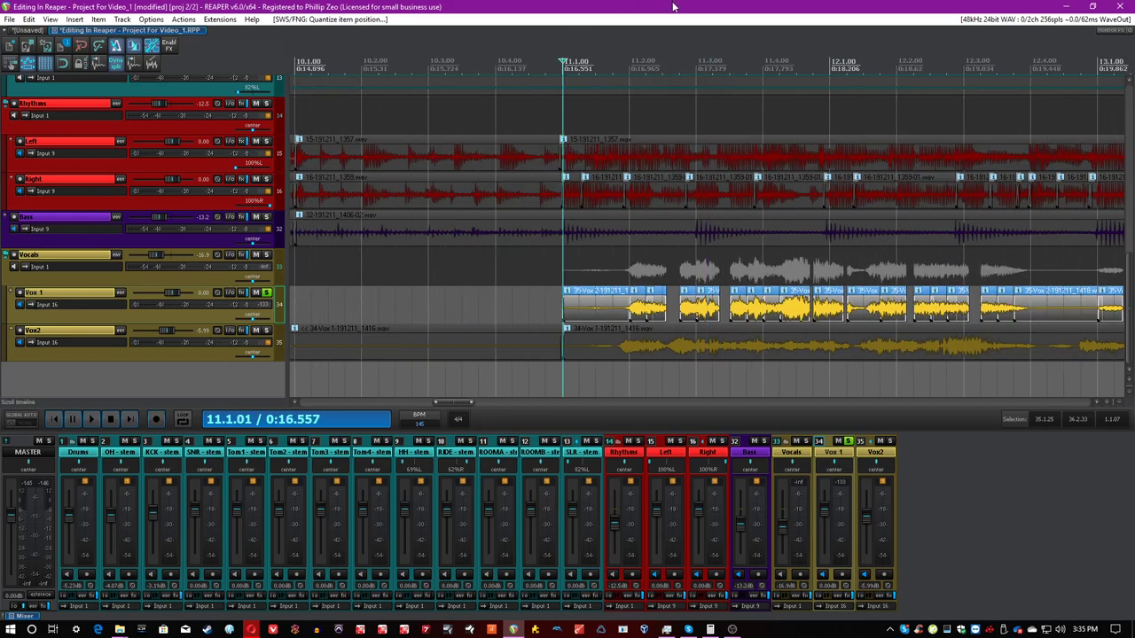
key(space)
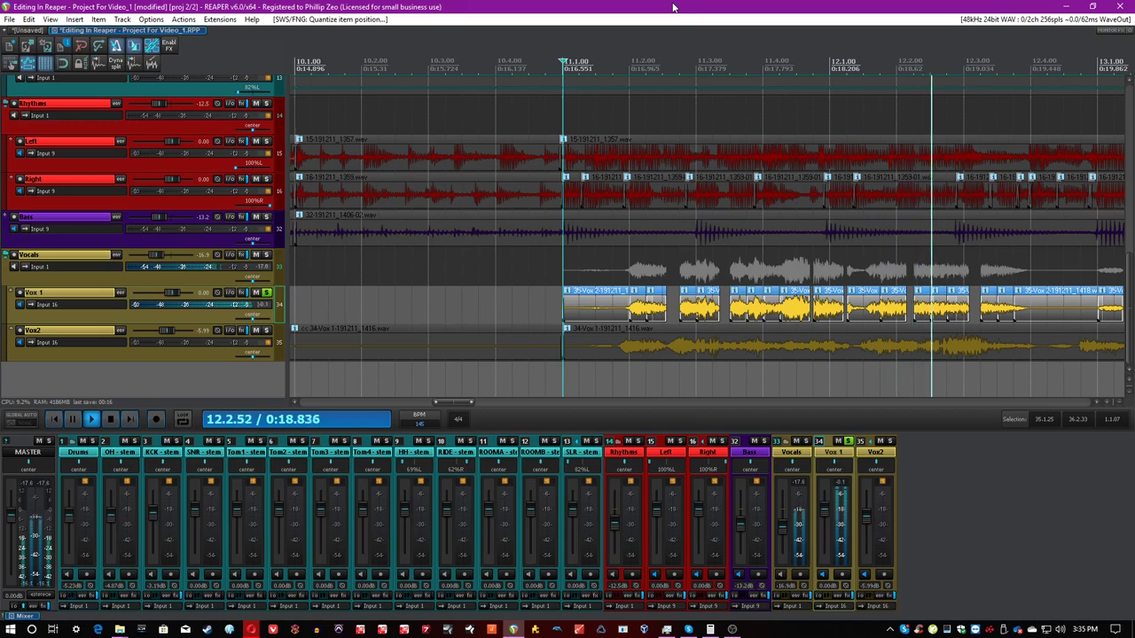
key(minus)
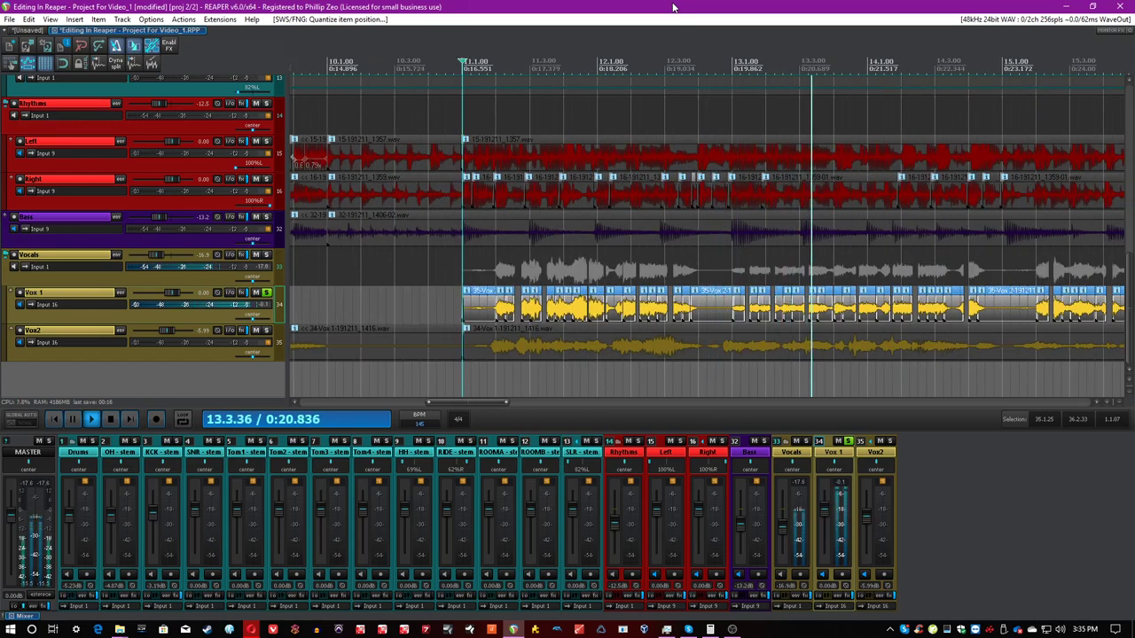
key(space)
Undo the quantize and dynamic split on the Vox 1 item, and turn off solo on the Vox 1 track
key(ctrl+z)
key(ctrl+z)
key(ctrl+z)
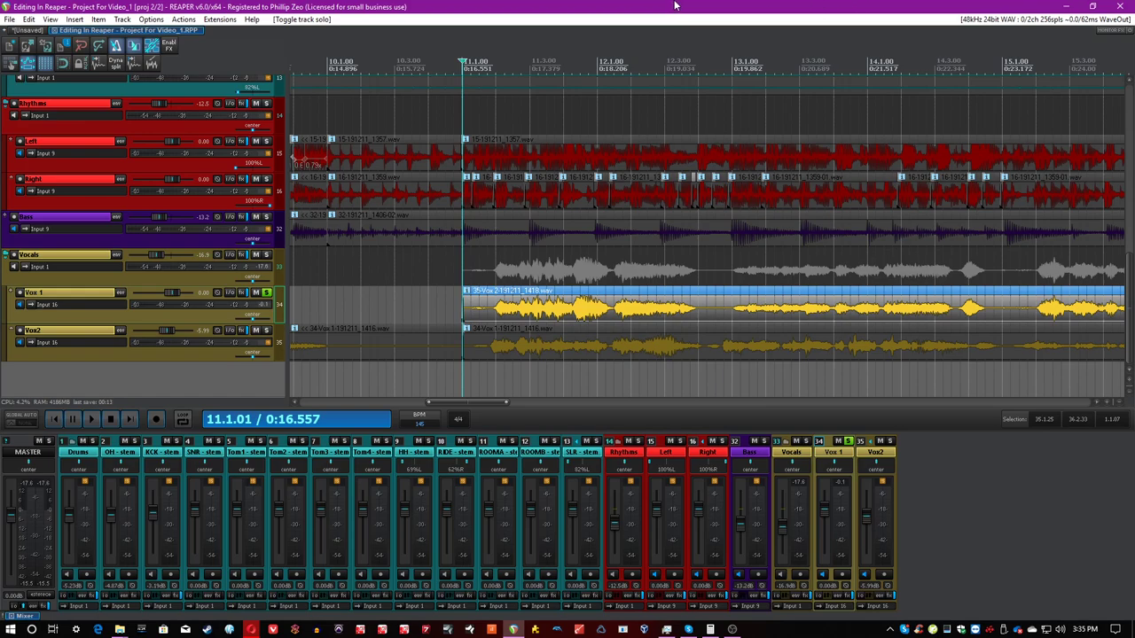
click(266, 292)
scroll(271, 274, up, 7)
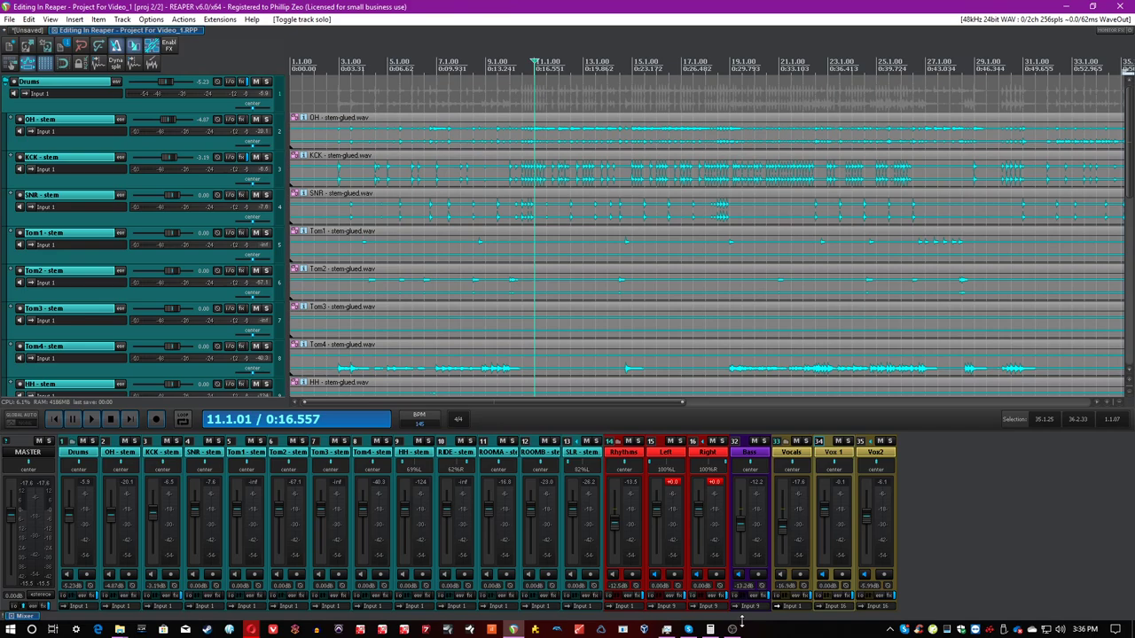
click(733, 630)
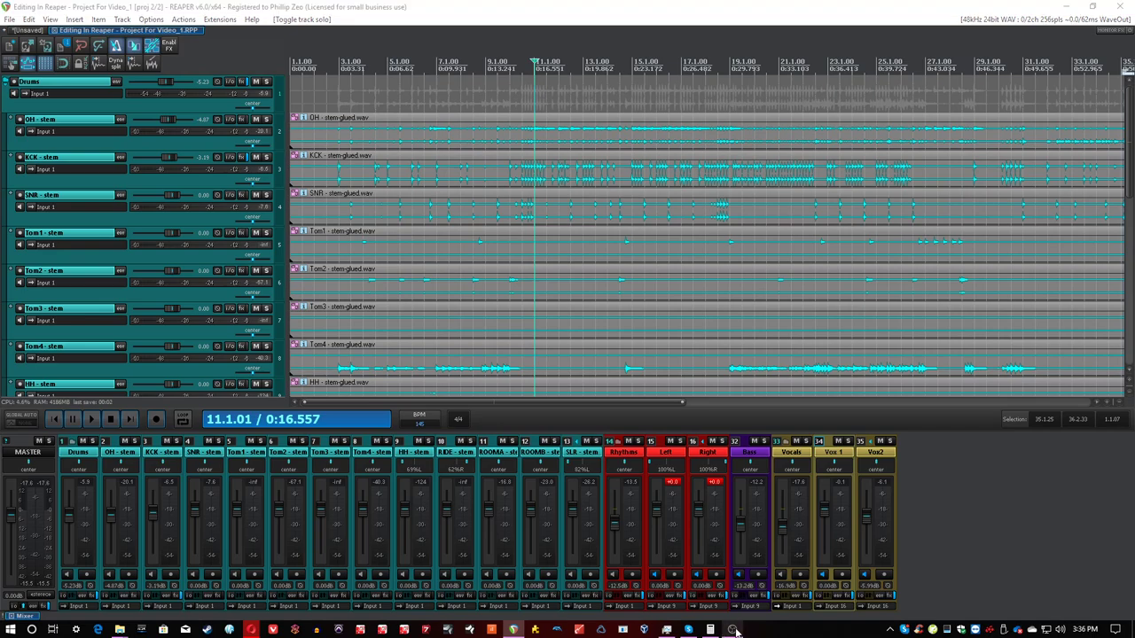
click(472, 6)
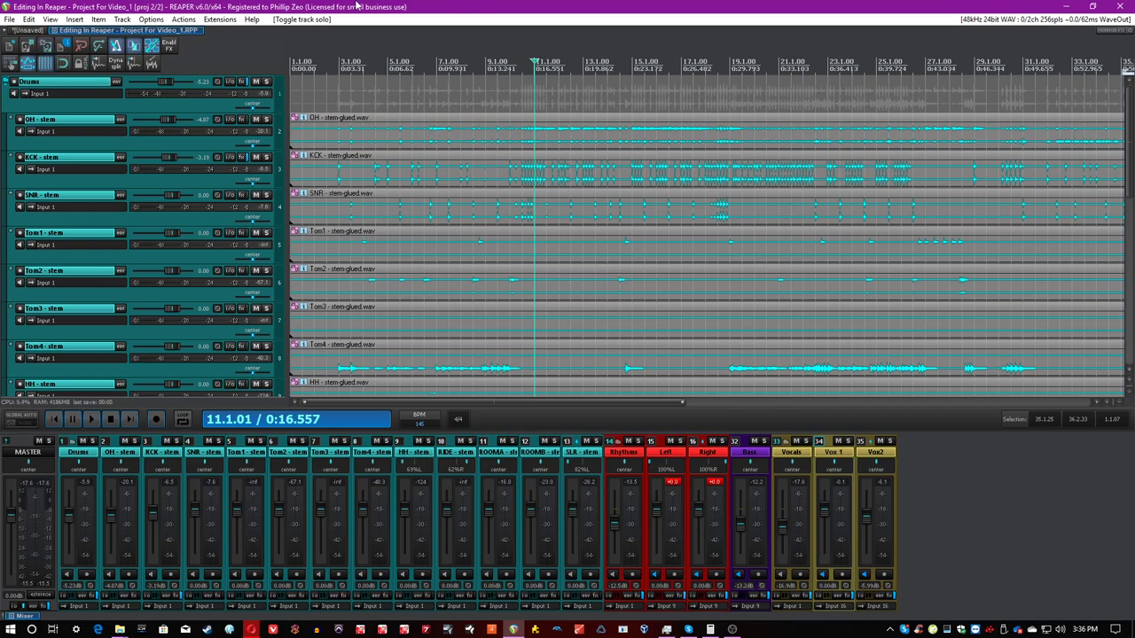
key(alt+Tab)
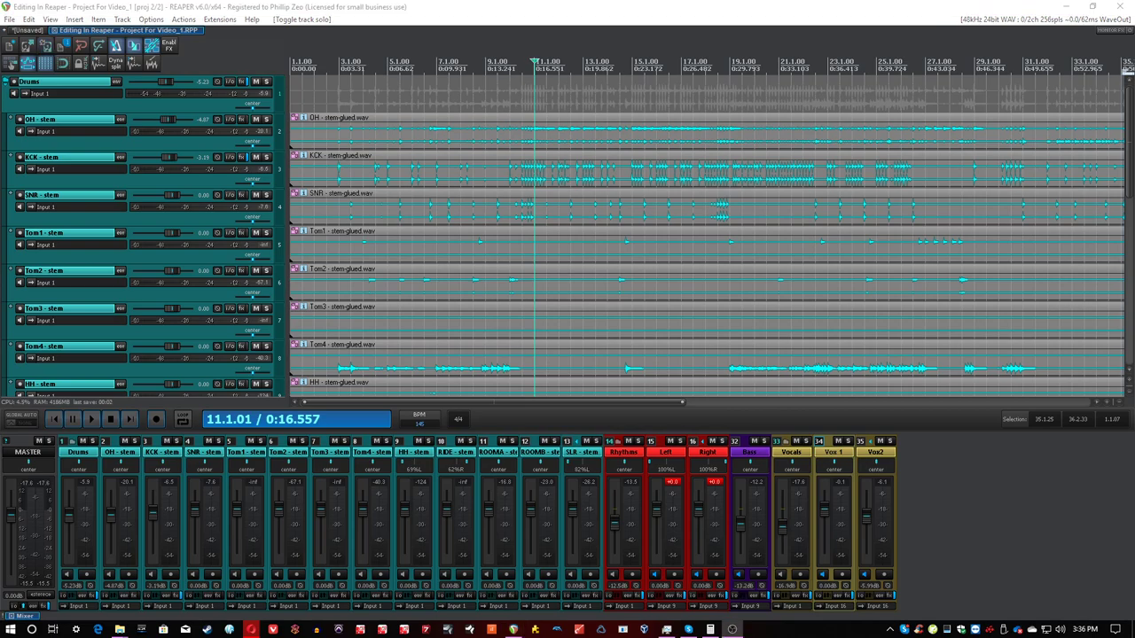